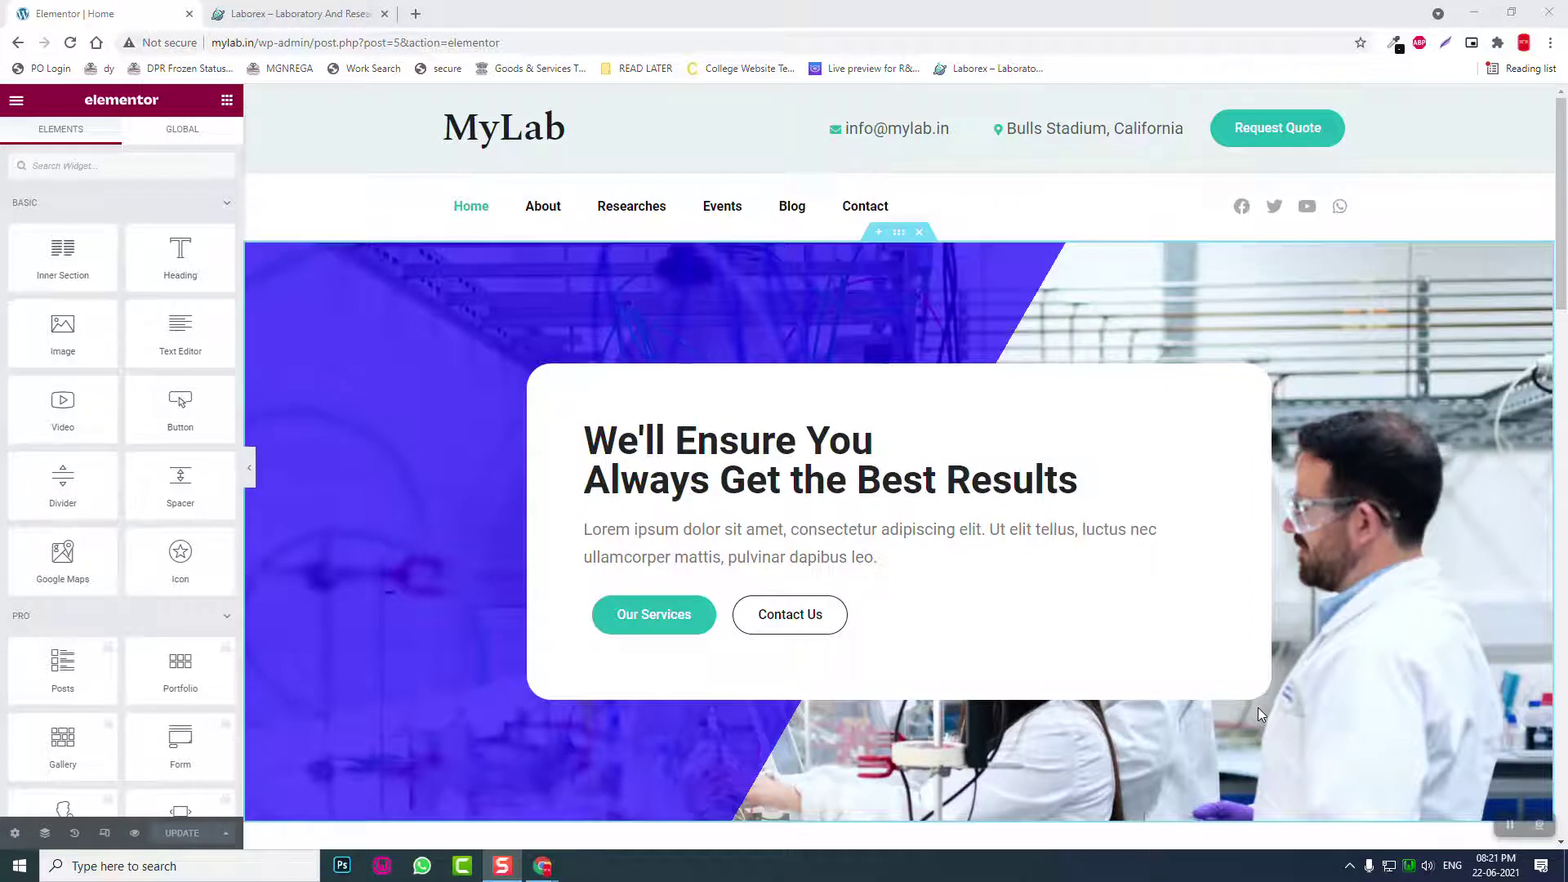
Step: Check the video banner on the Laborex demo page and add a single-column section below the About Research section
scroll(905, 377, down, 15)
scroll(905, 378, down, 6)
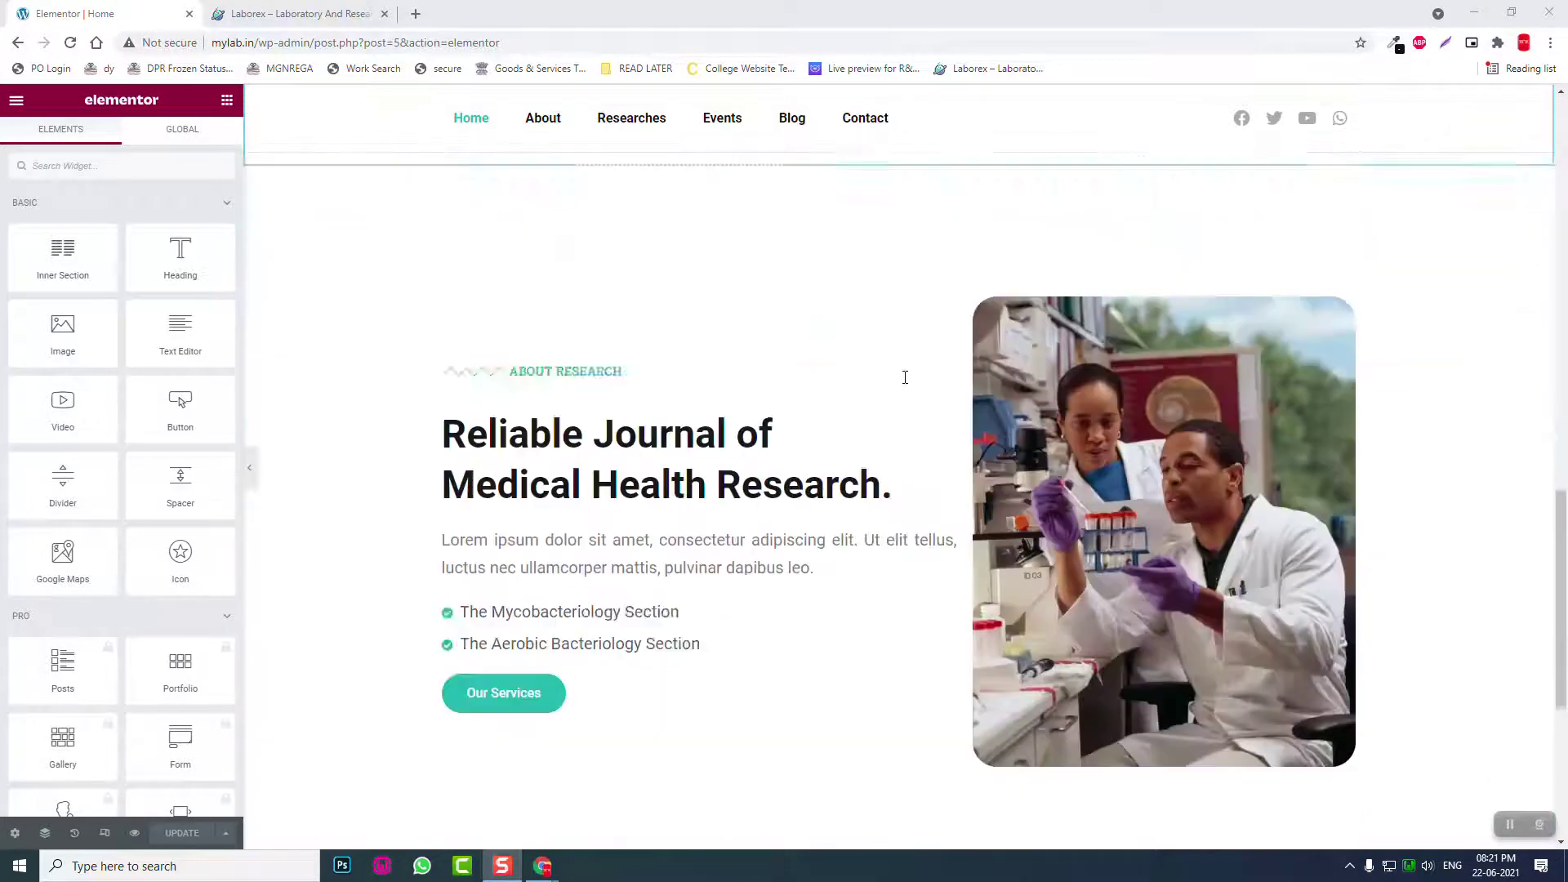
scroll(905, 378, down, 3)
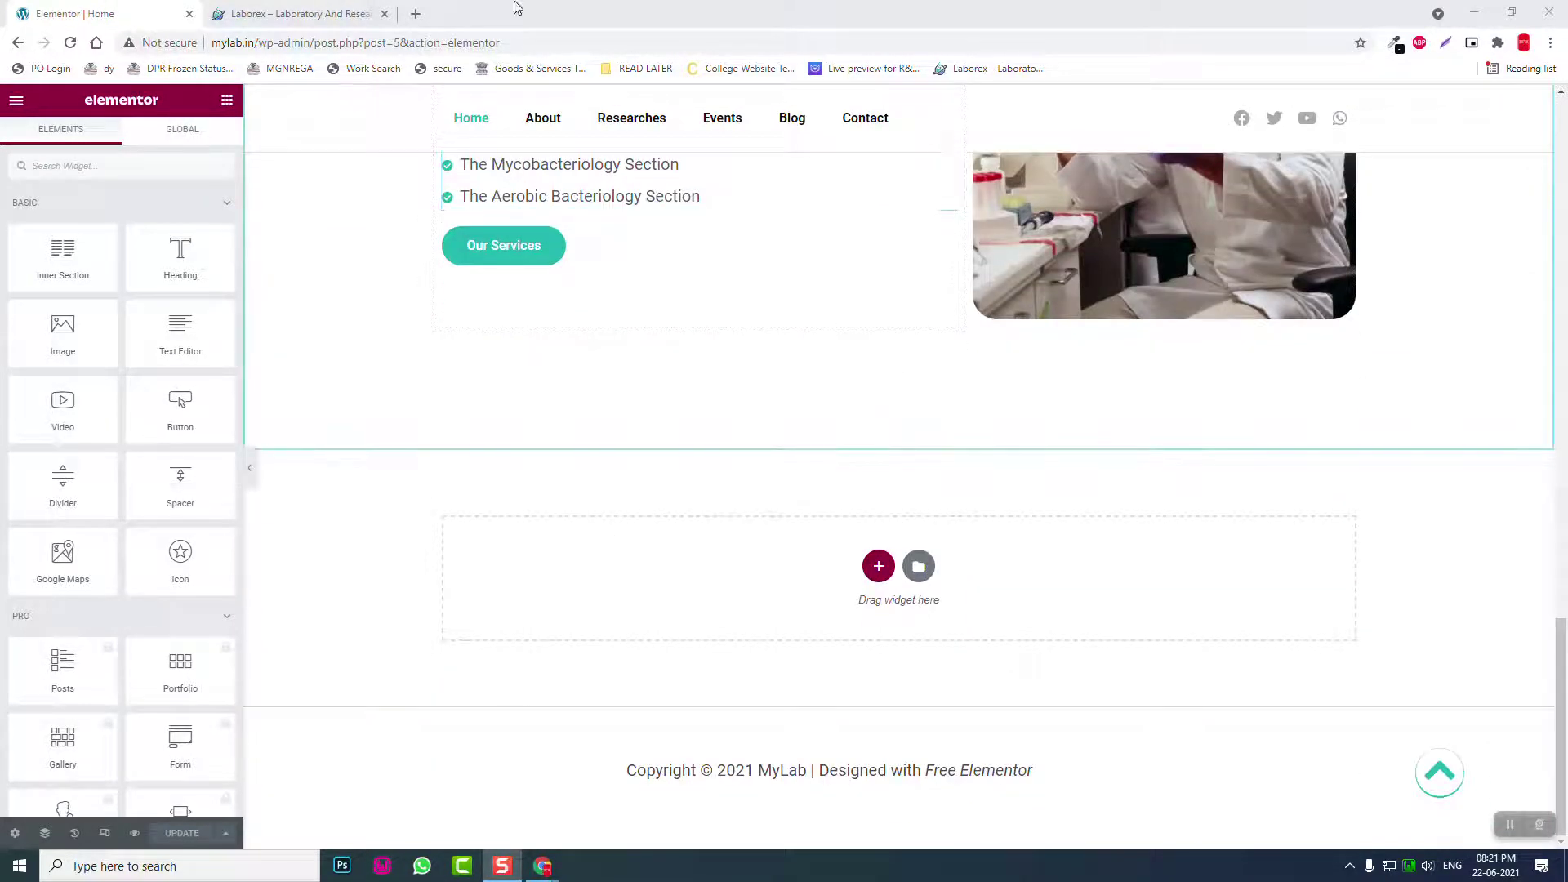
click(385, 9)
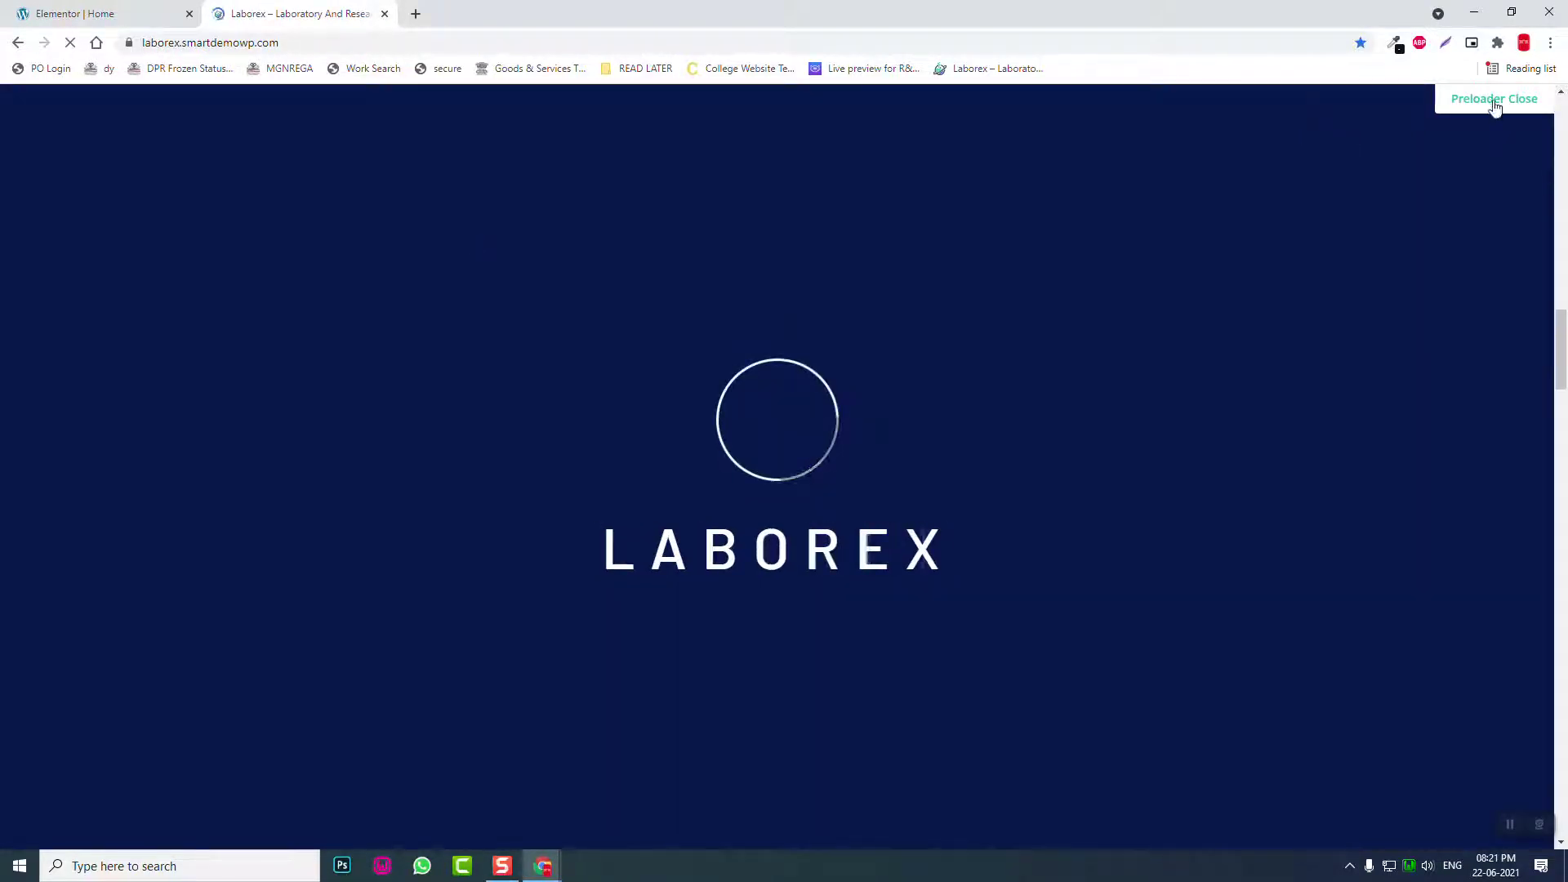
click(1499, 99)
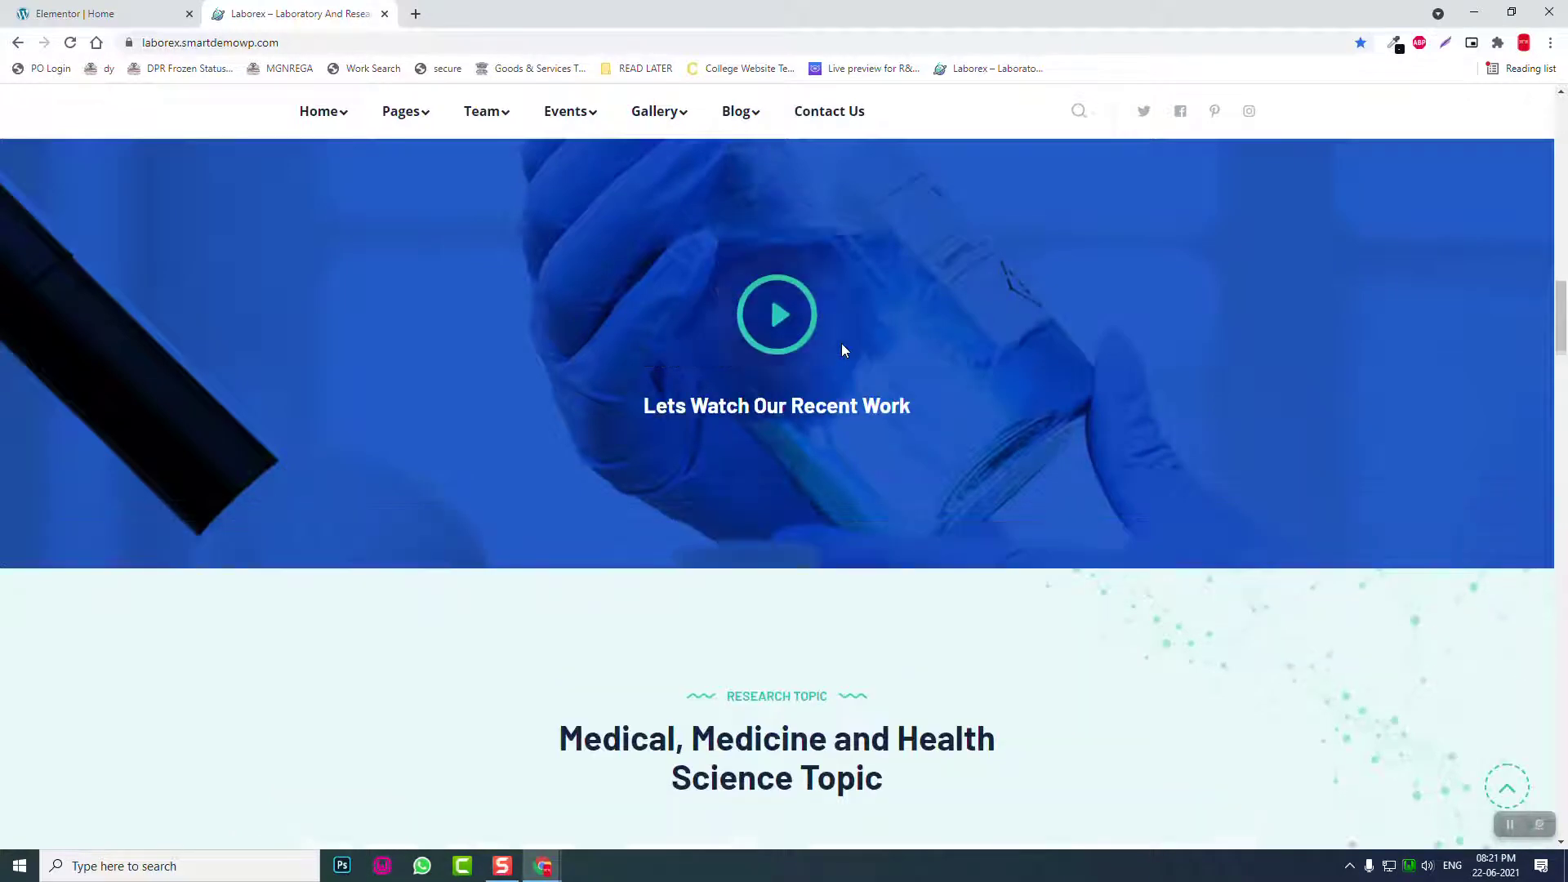
click(123, 12)
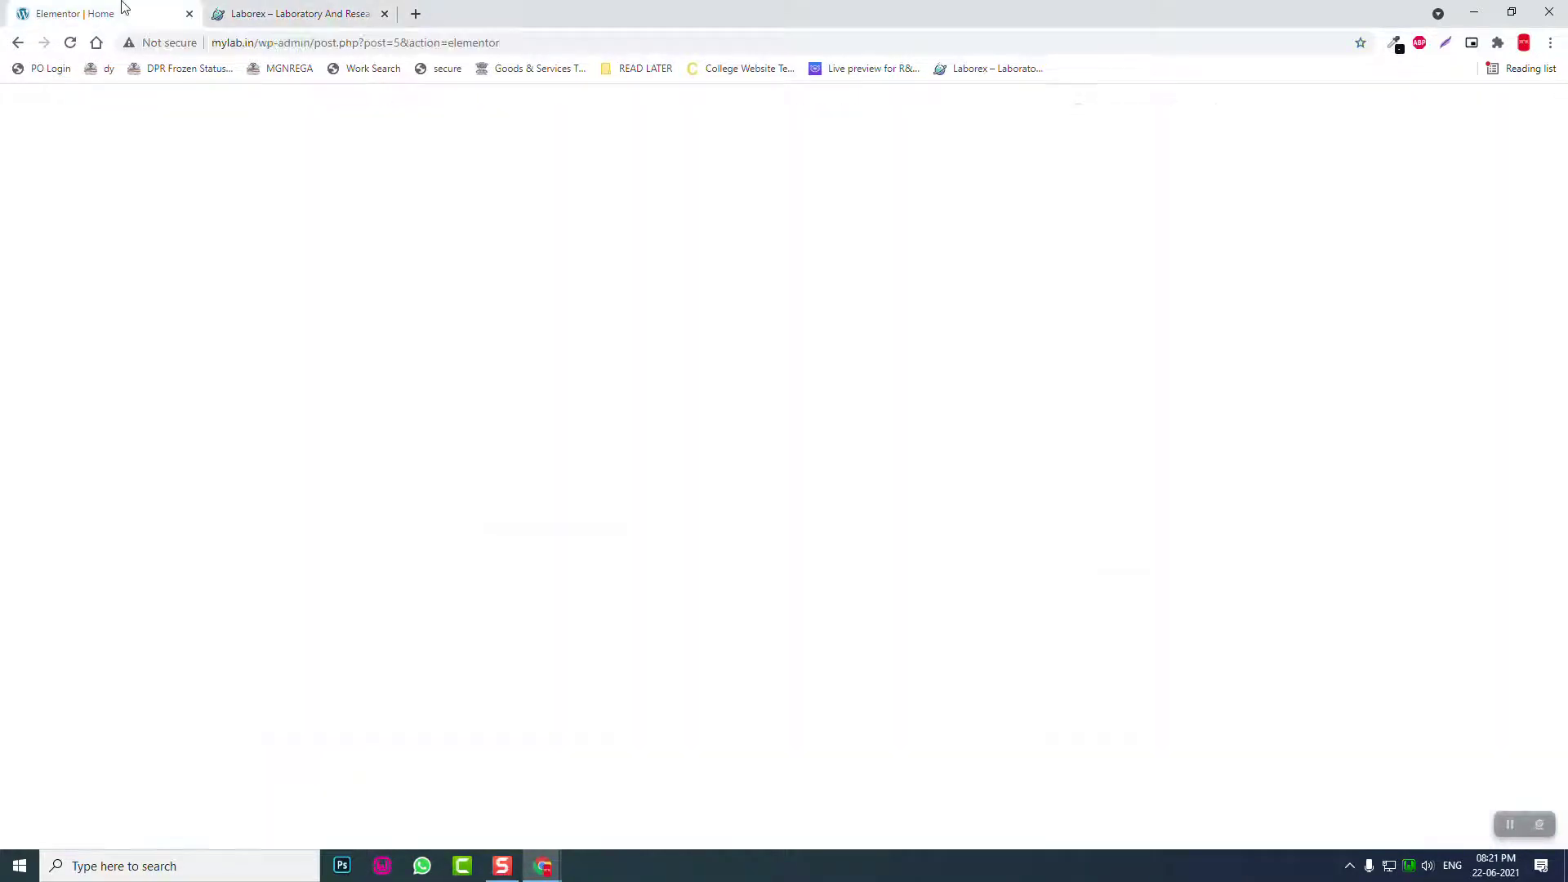
click(878, 566)
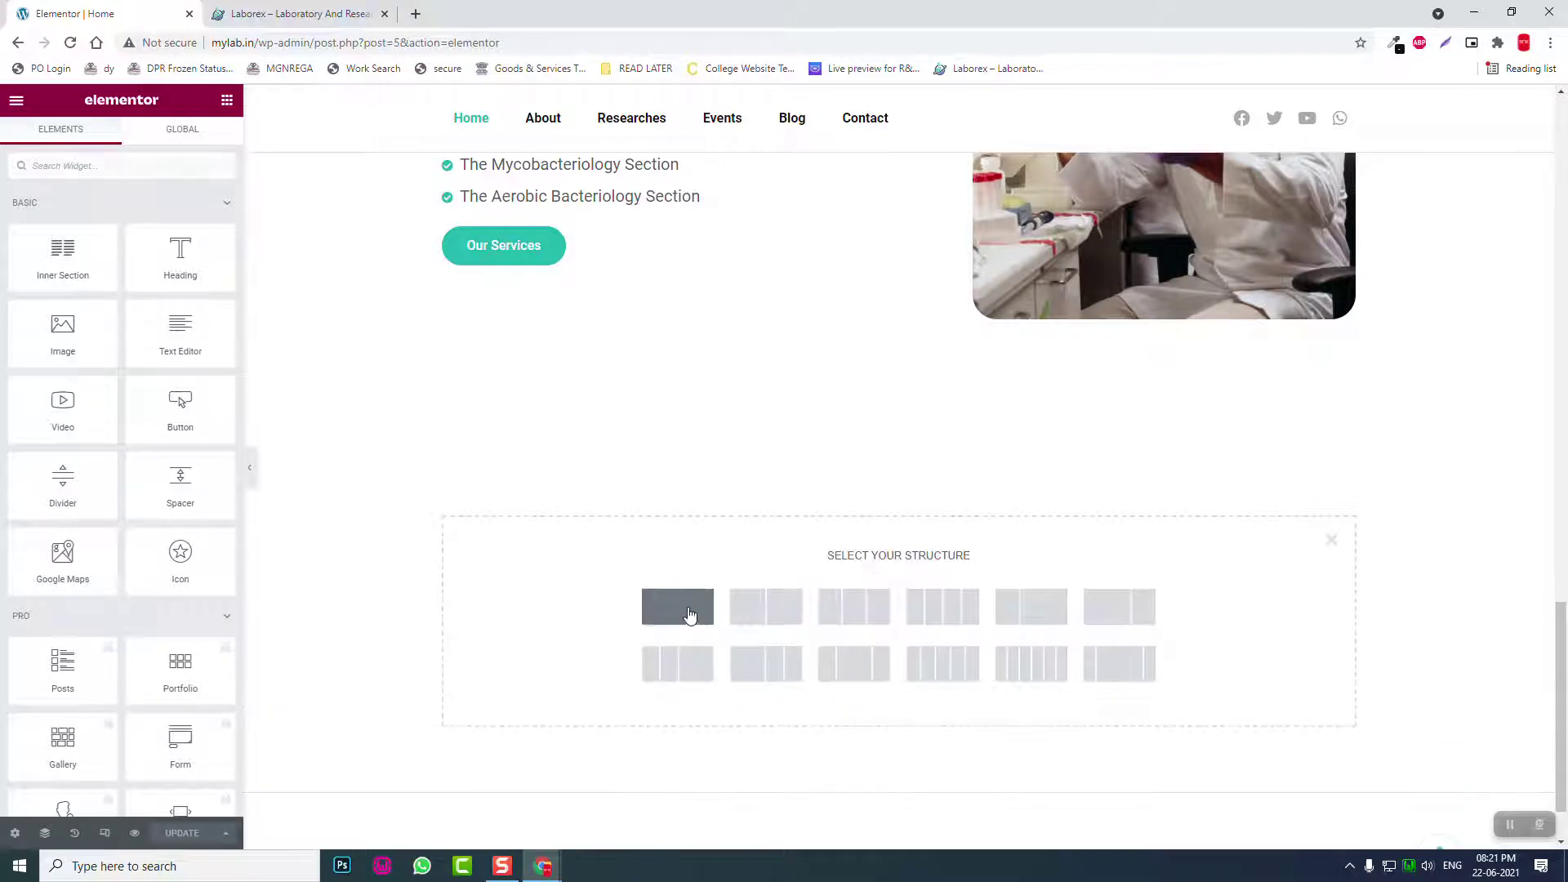
click(687, 616)
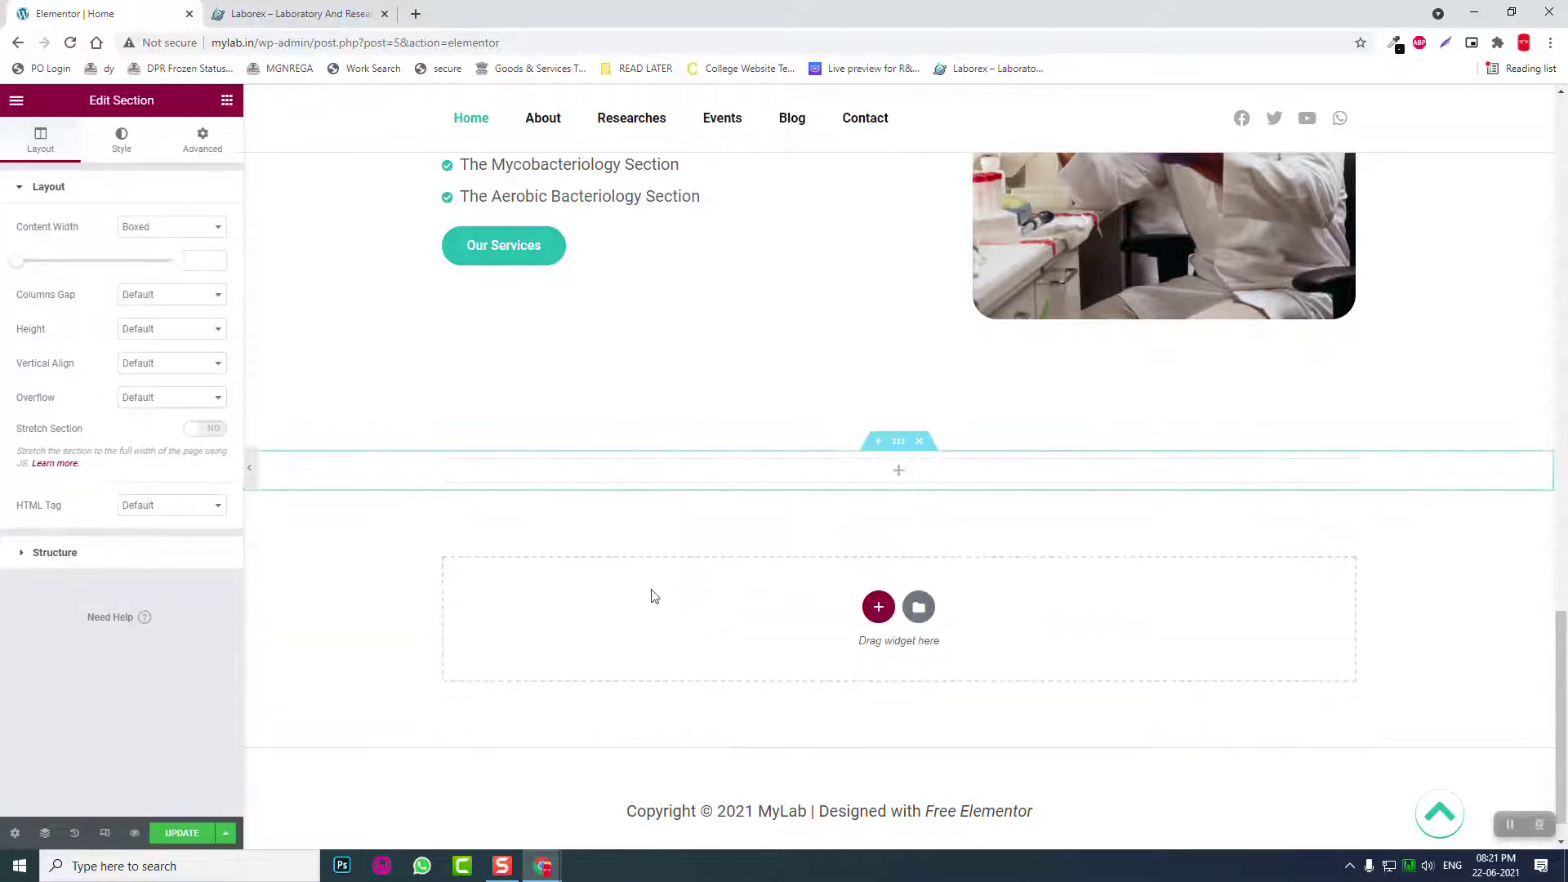
Step: Unlink the new section's padding values and set the top and bottom padding to 150 px
click(204, 144)
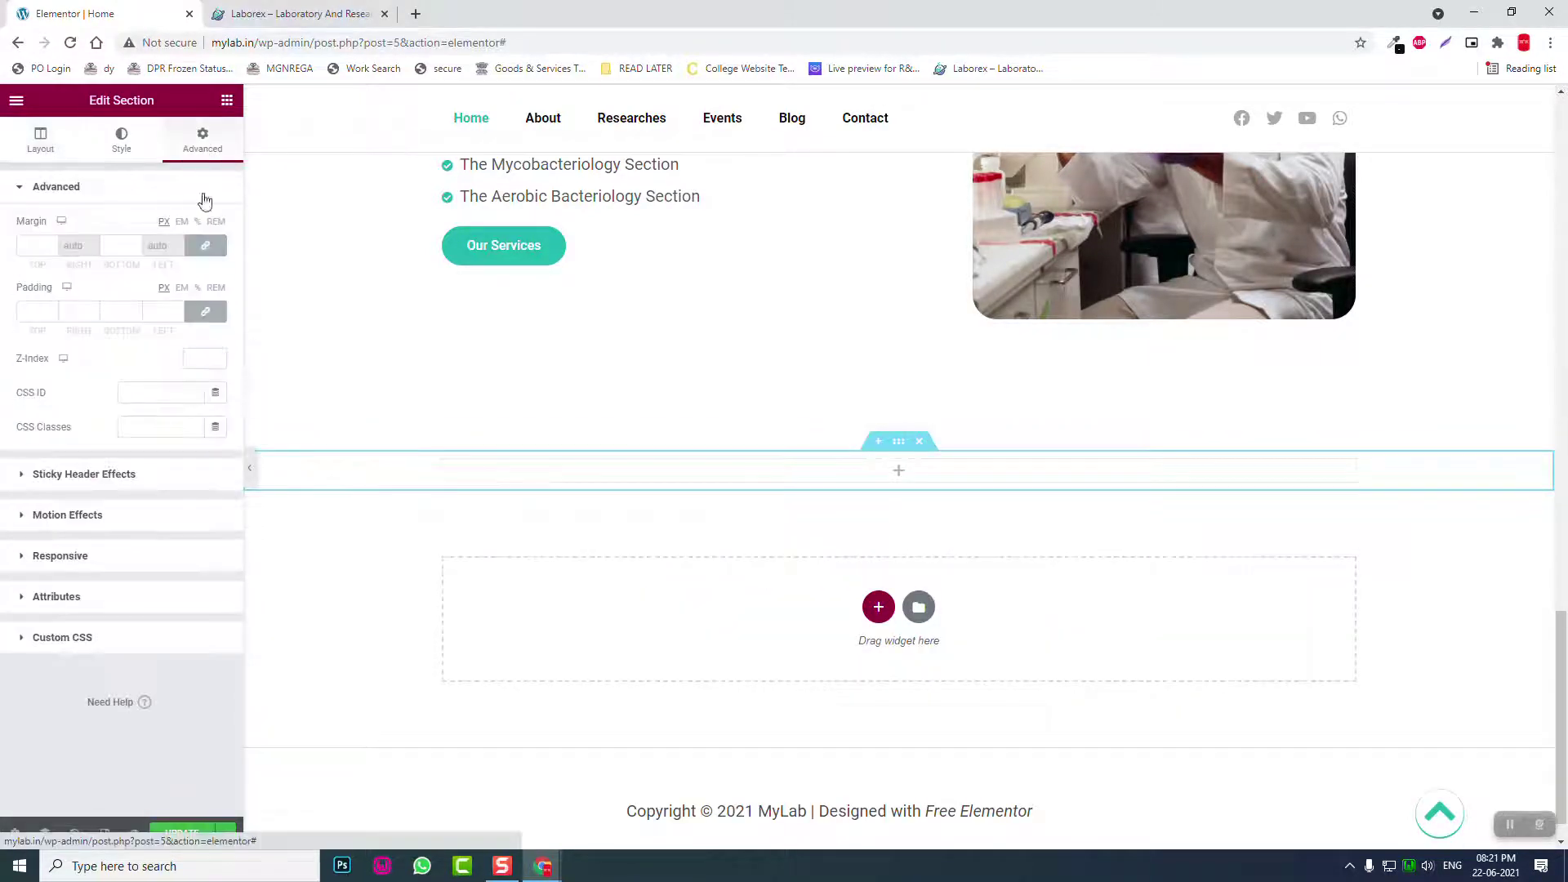
click(205, 311)
click(37, 330)
text(1500)
key(BackSpace)
key(Tab)
key(Tab)
text(150)
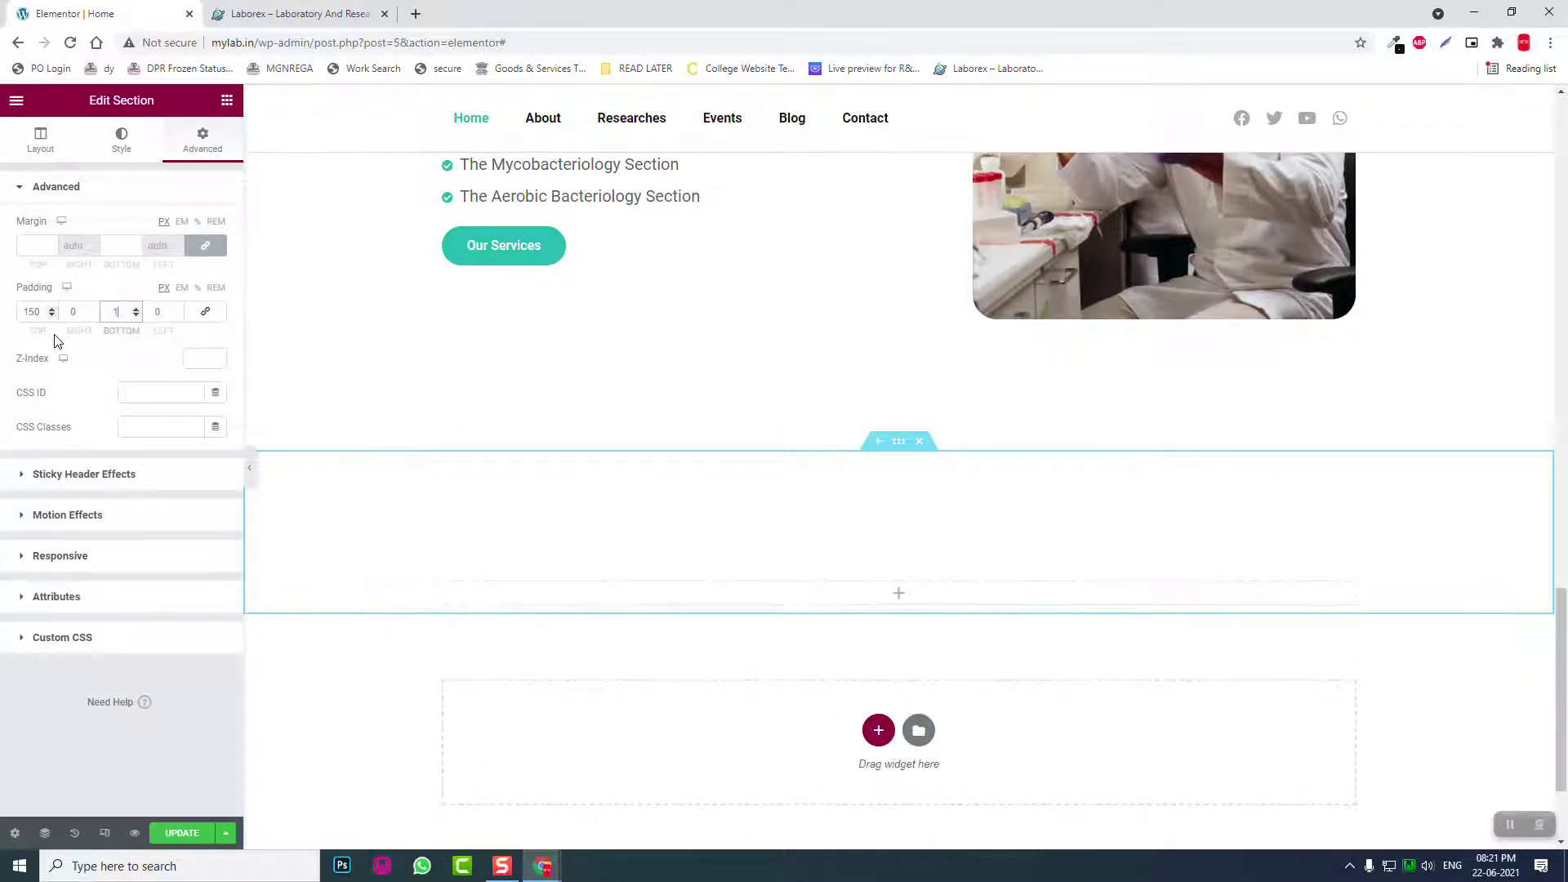
Step: Give the section a classic background with the blue-lit conference audience photo from the media library
click(122, 138)
click(148, 261)
click(161, 385)
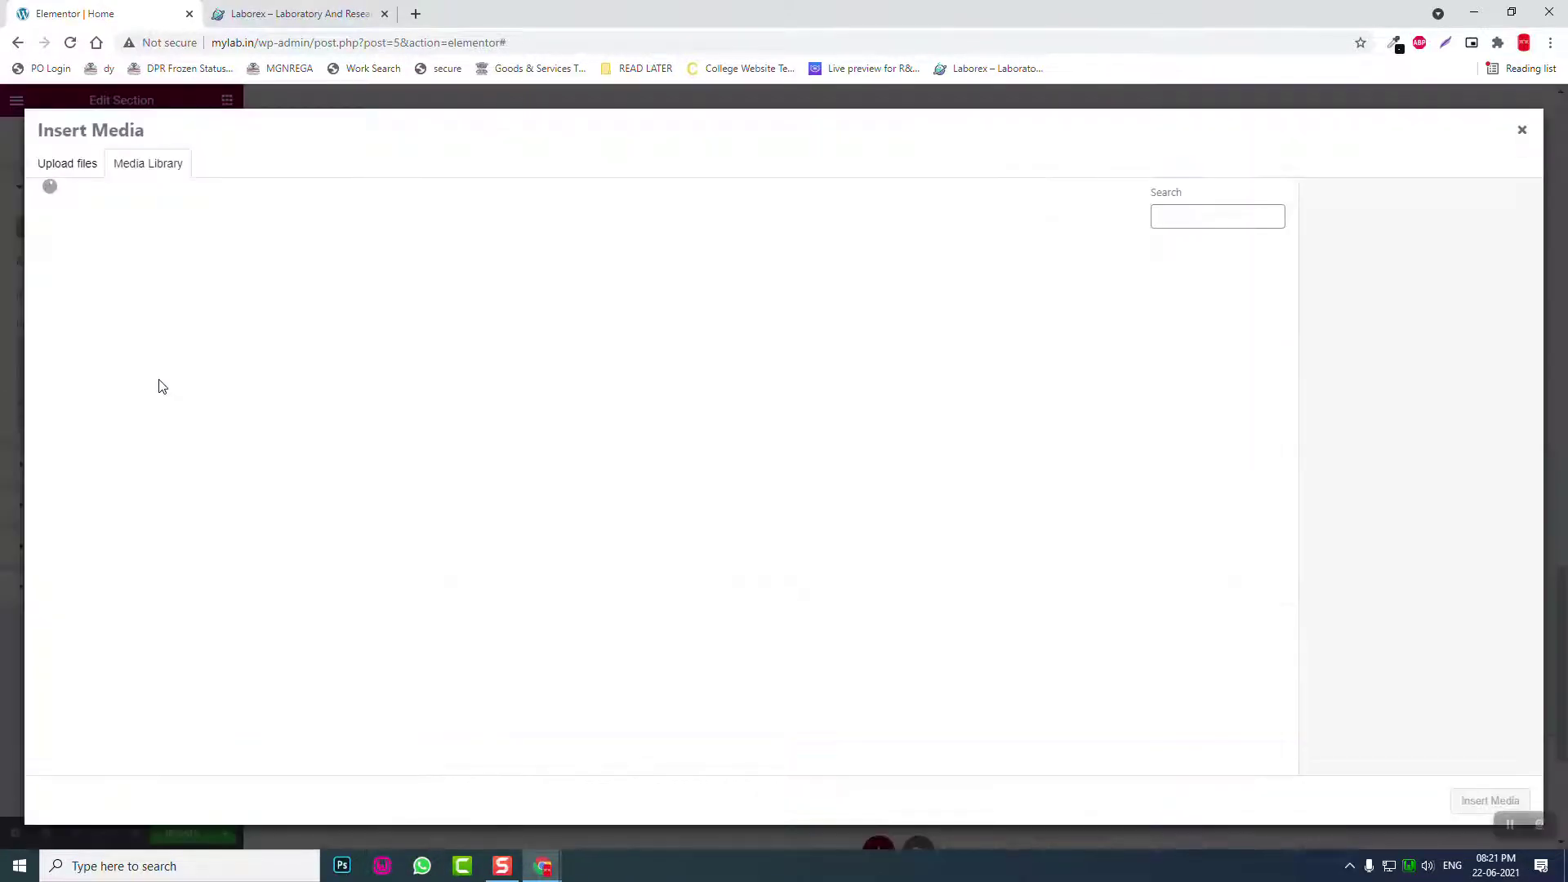
click(706, 312)
click(360, 310)
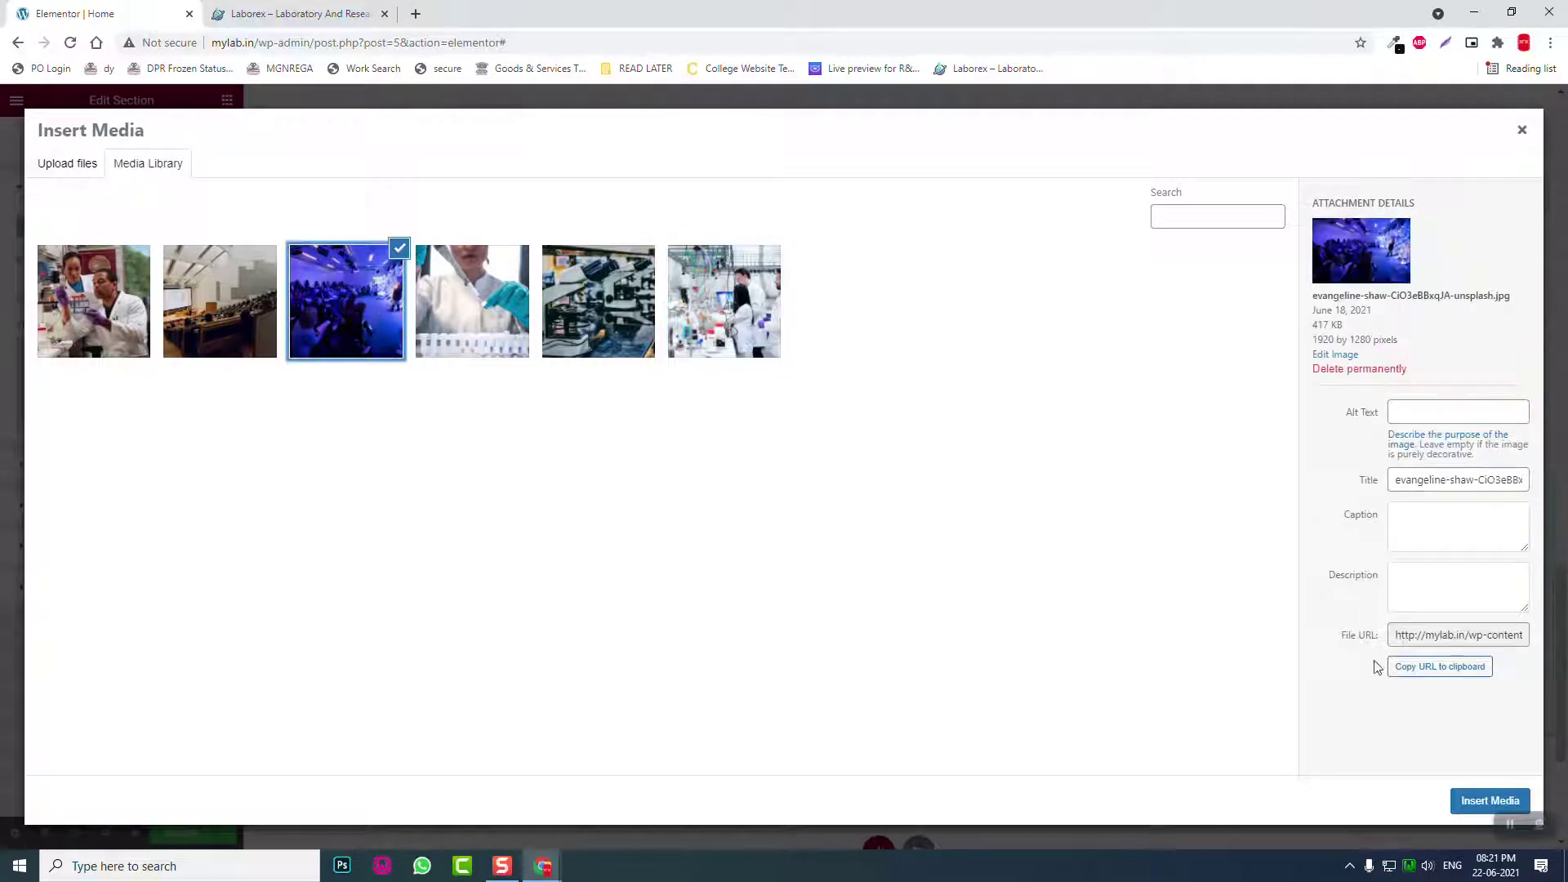
click(1488, 801)
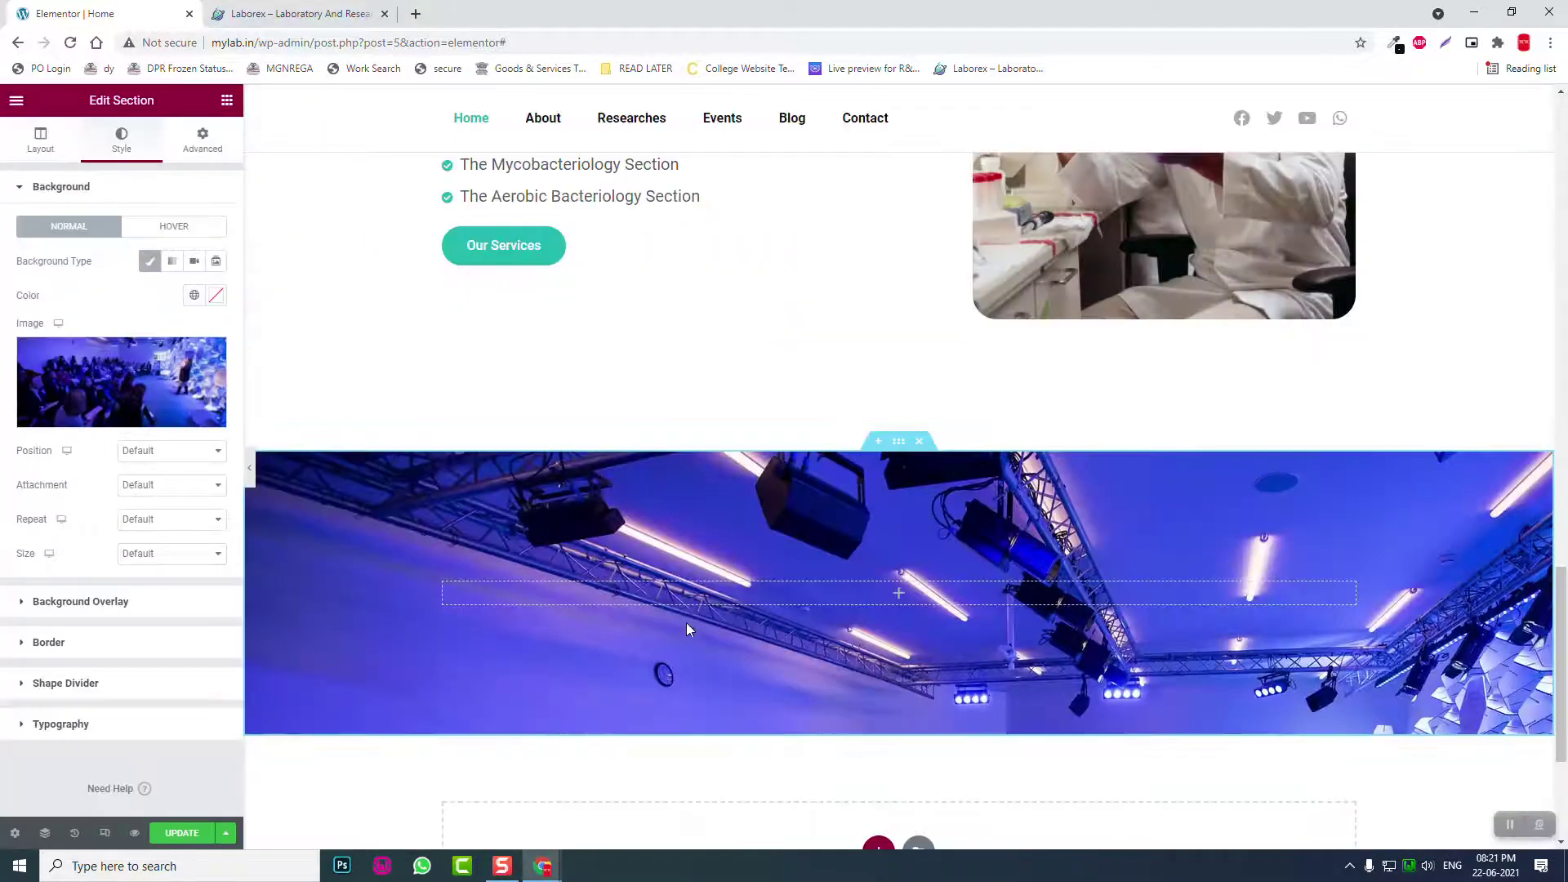
Step: Set the section's background image size to Cover and its repeat option to No-repeat
click(150, 555)
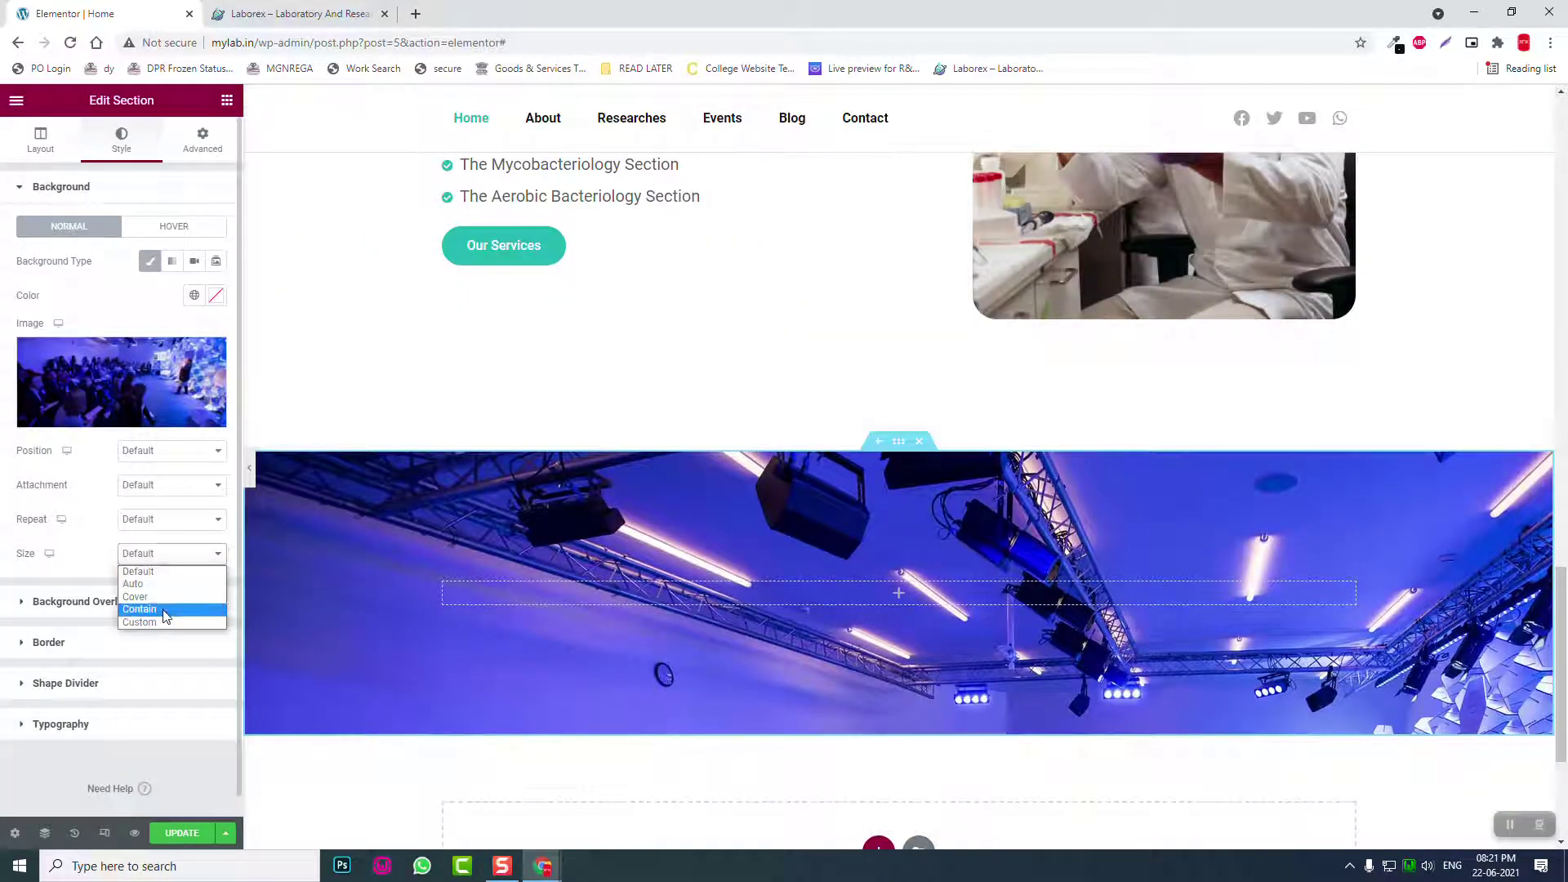
click(155, 597)
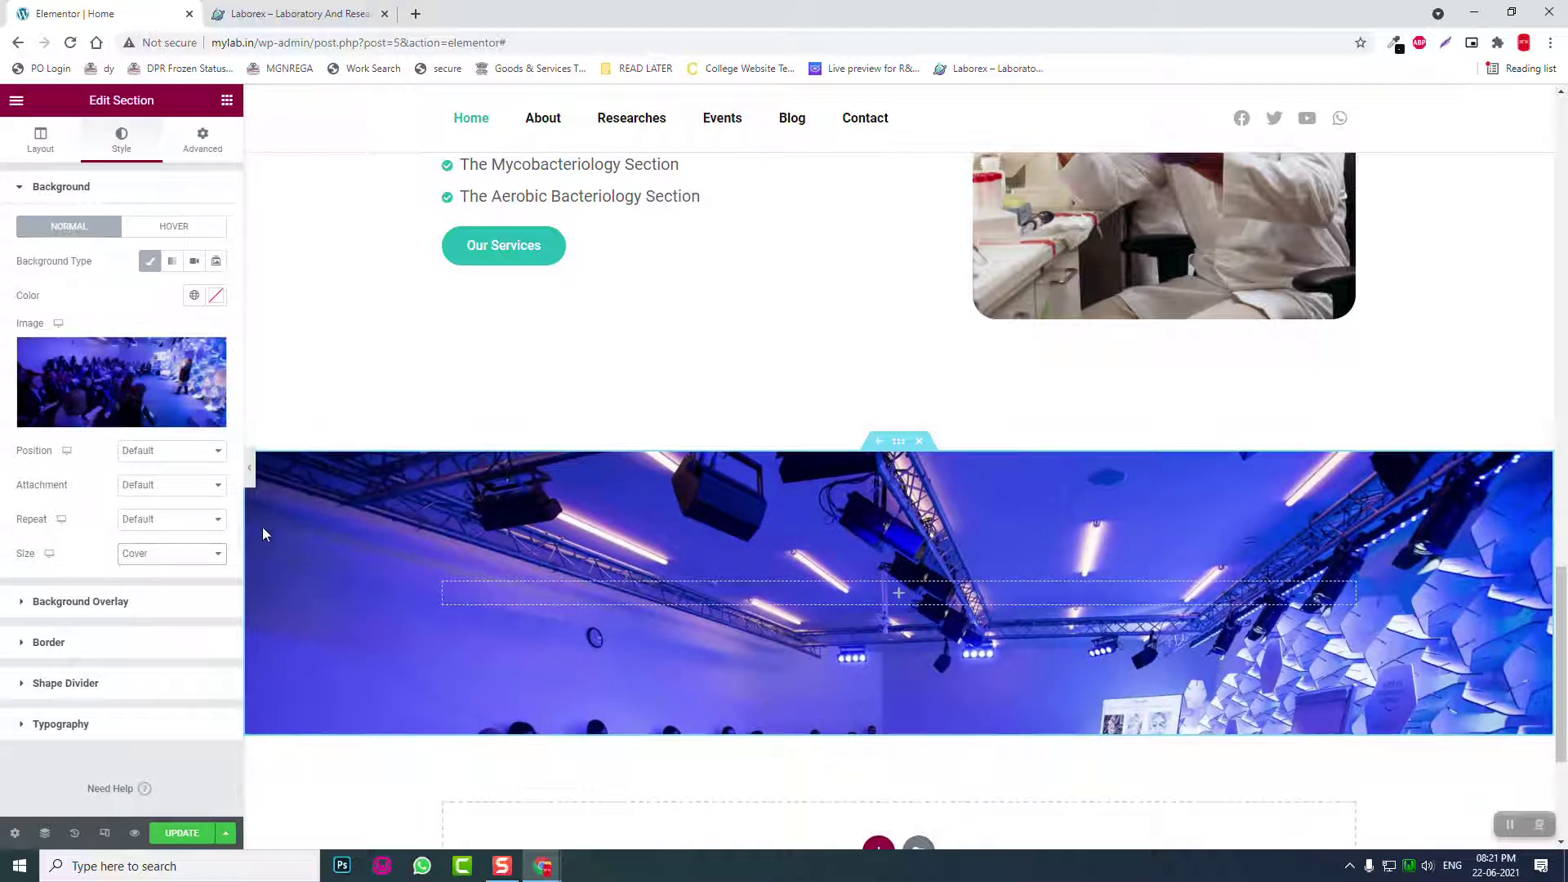
click(172, 522)
click(172, 551)
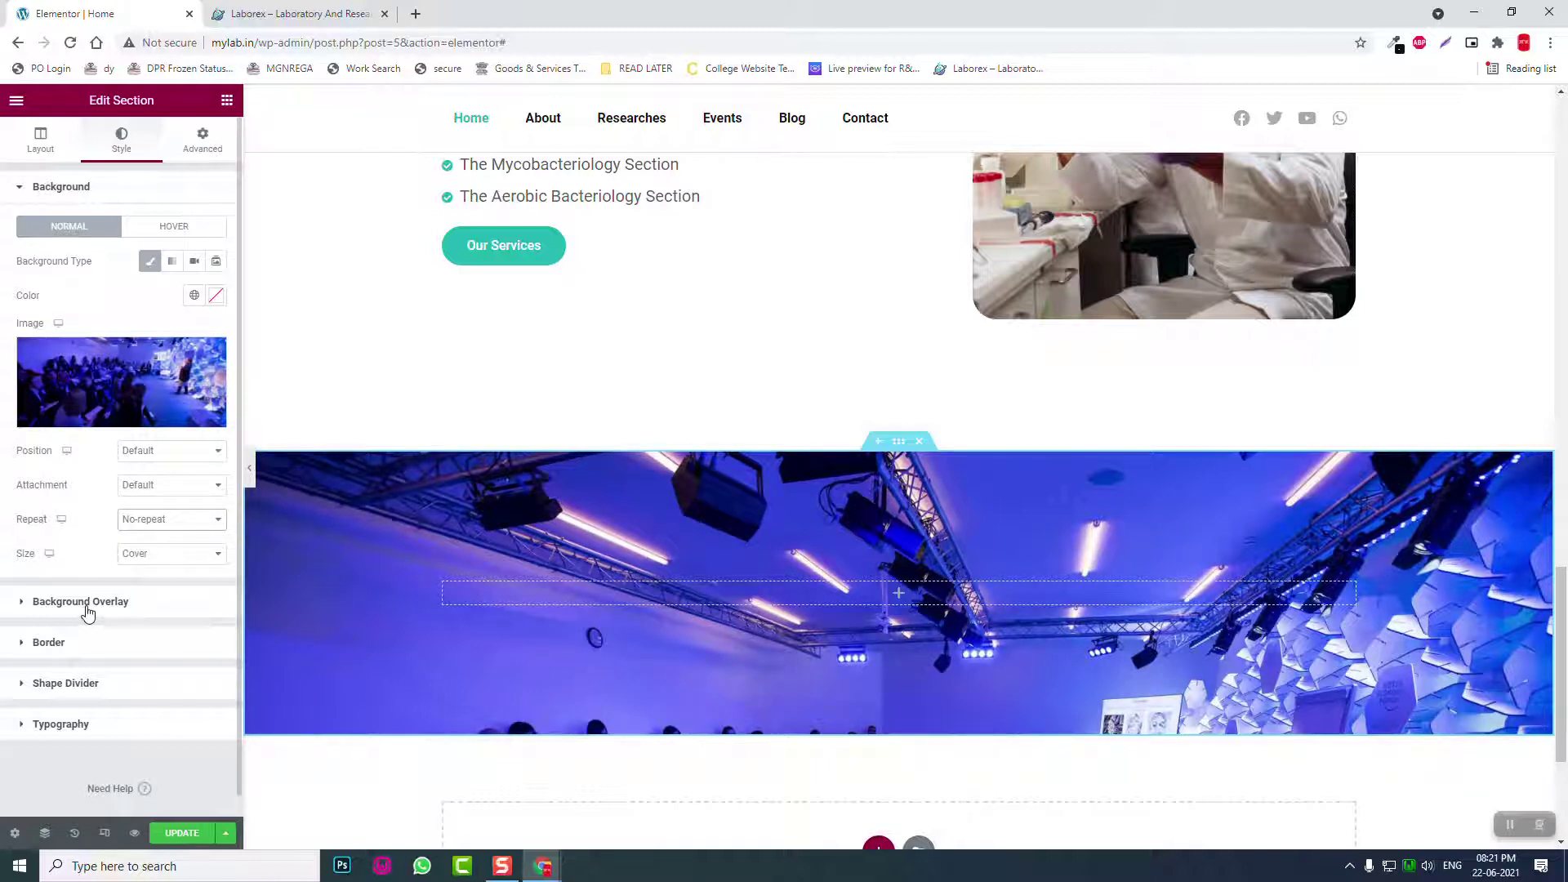
Step: Add a classic background overlay in bright blue, about #0B6AF5, to match the Laborex demo's video banner
click(319, 11)
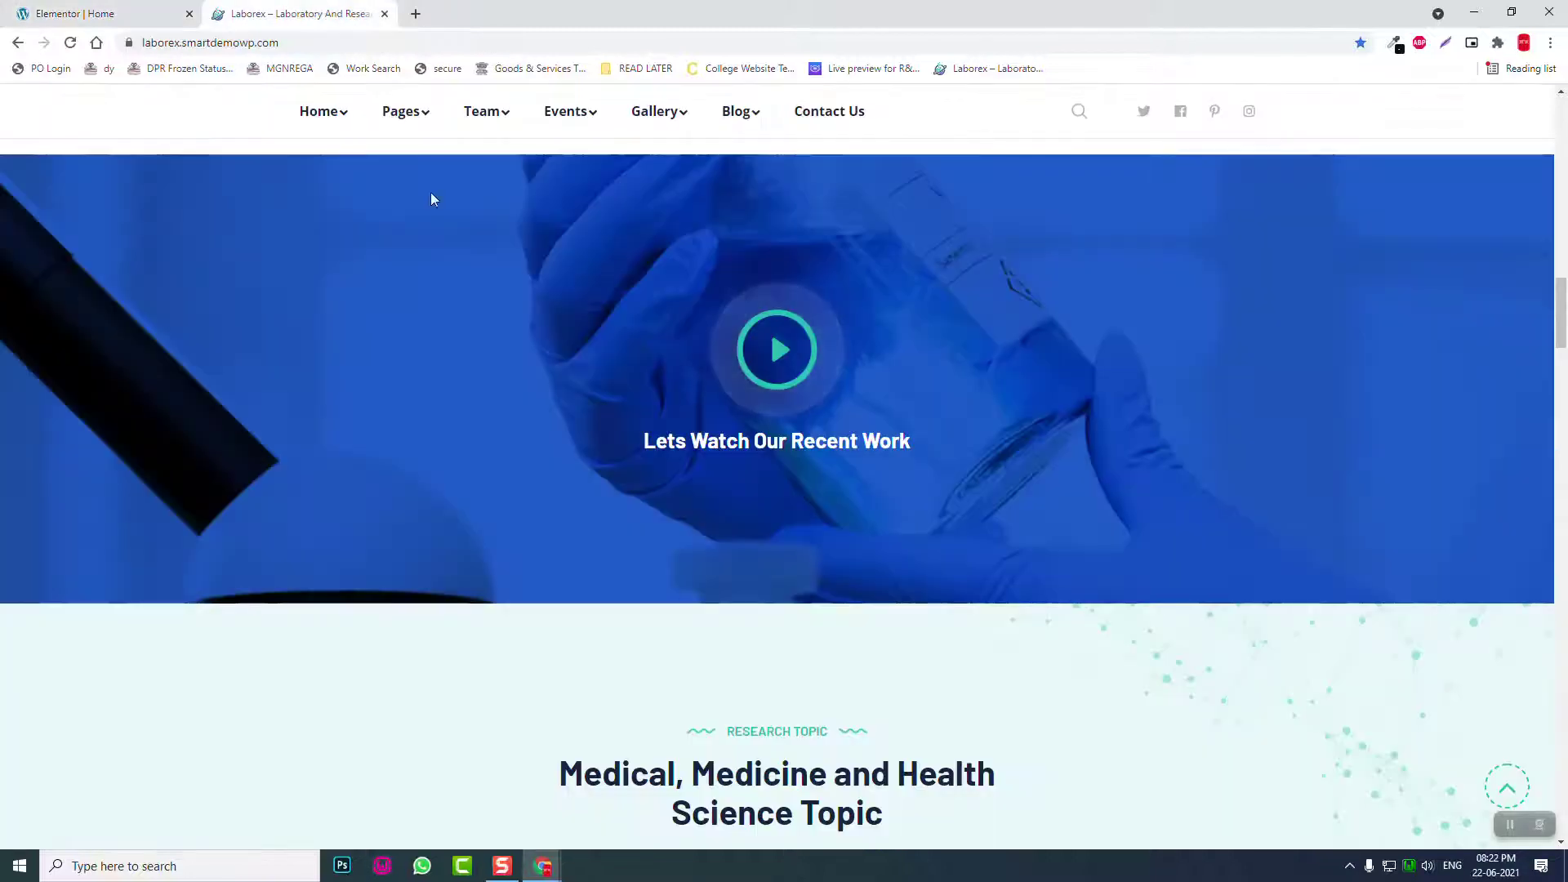
click(163, 14)
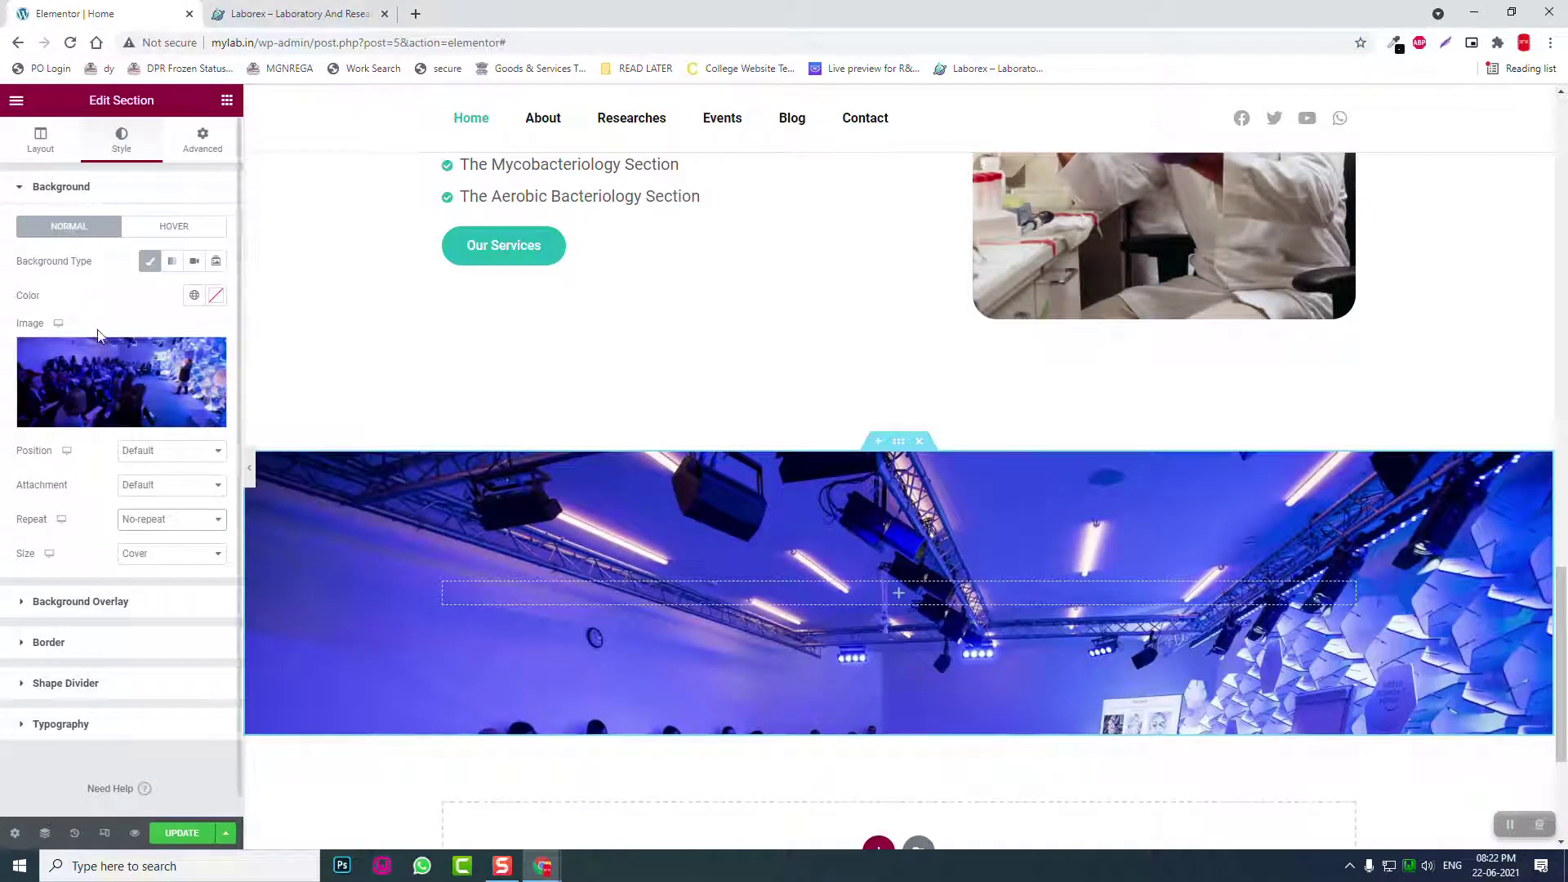
click(108, 604)
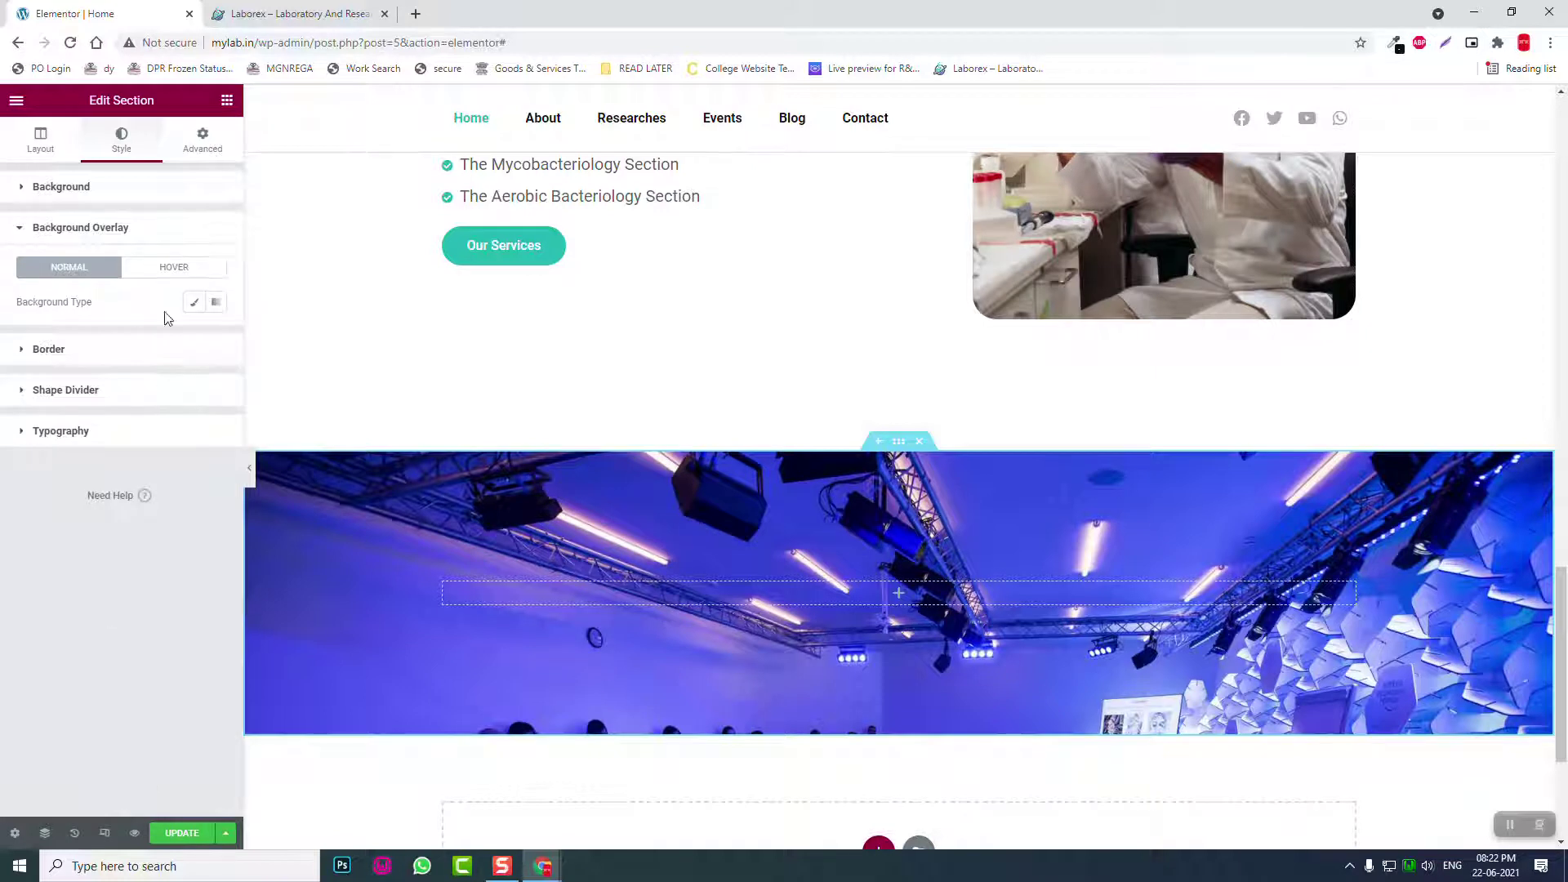
click(194, 302)
click(216, 338)
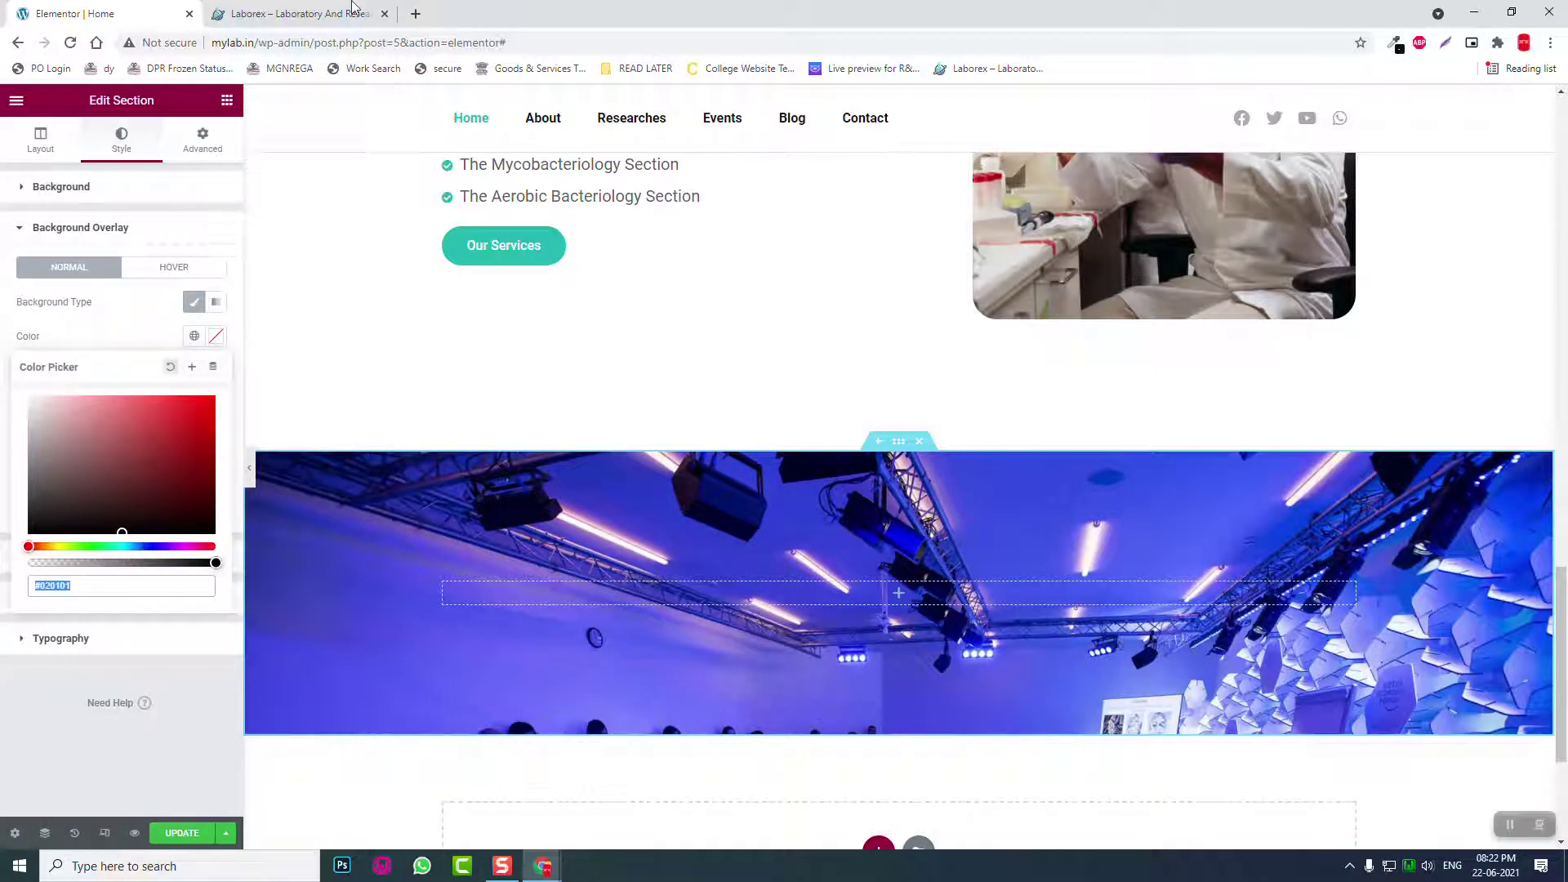
click(351, 12)
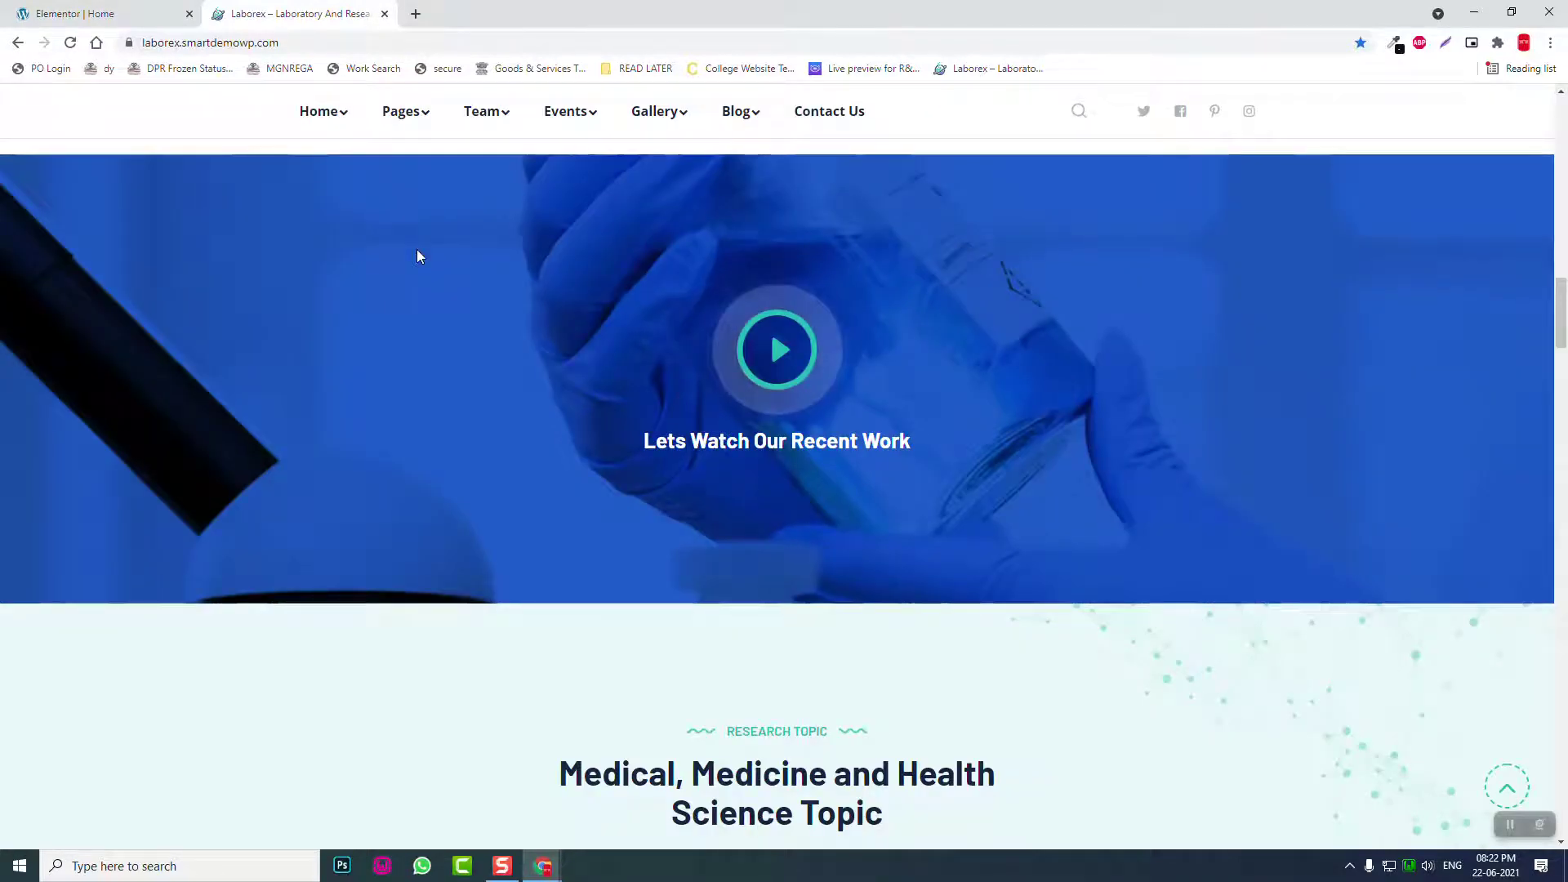
click(118, 12)
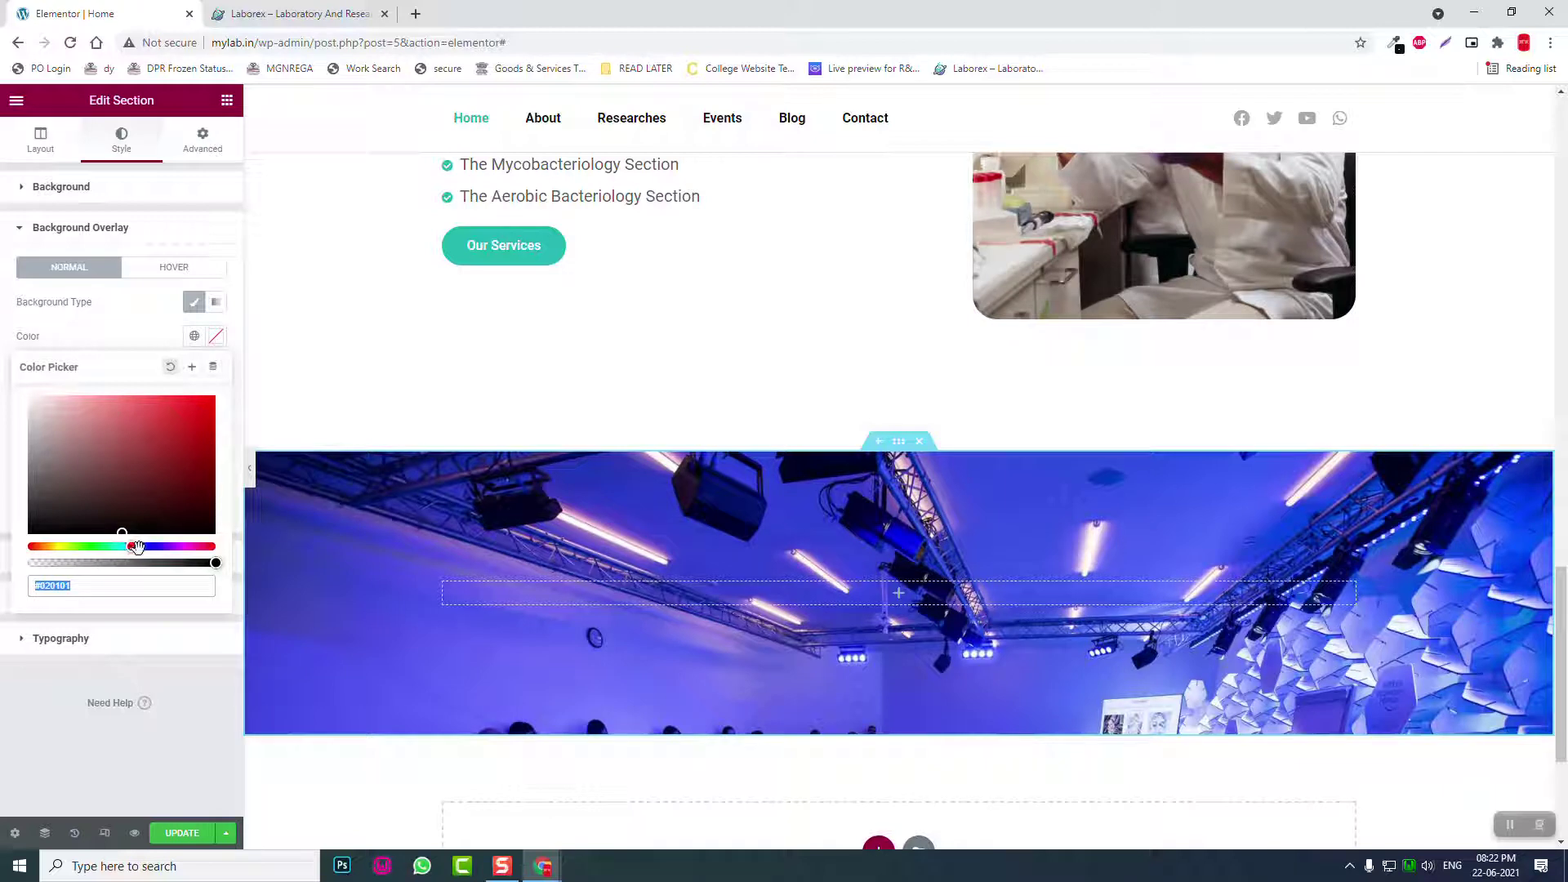
drag(136, 546, 141, 546)
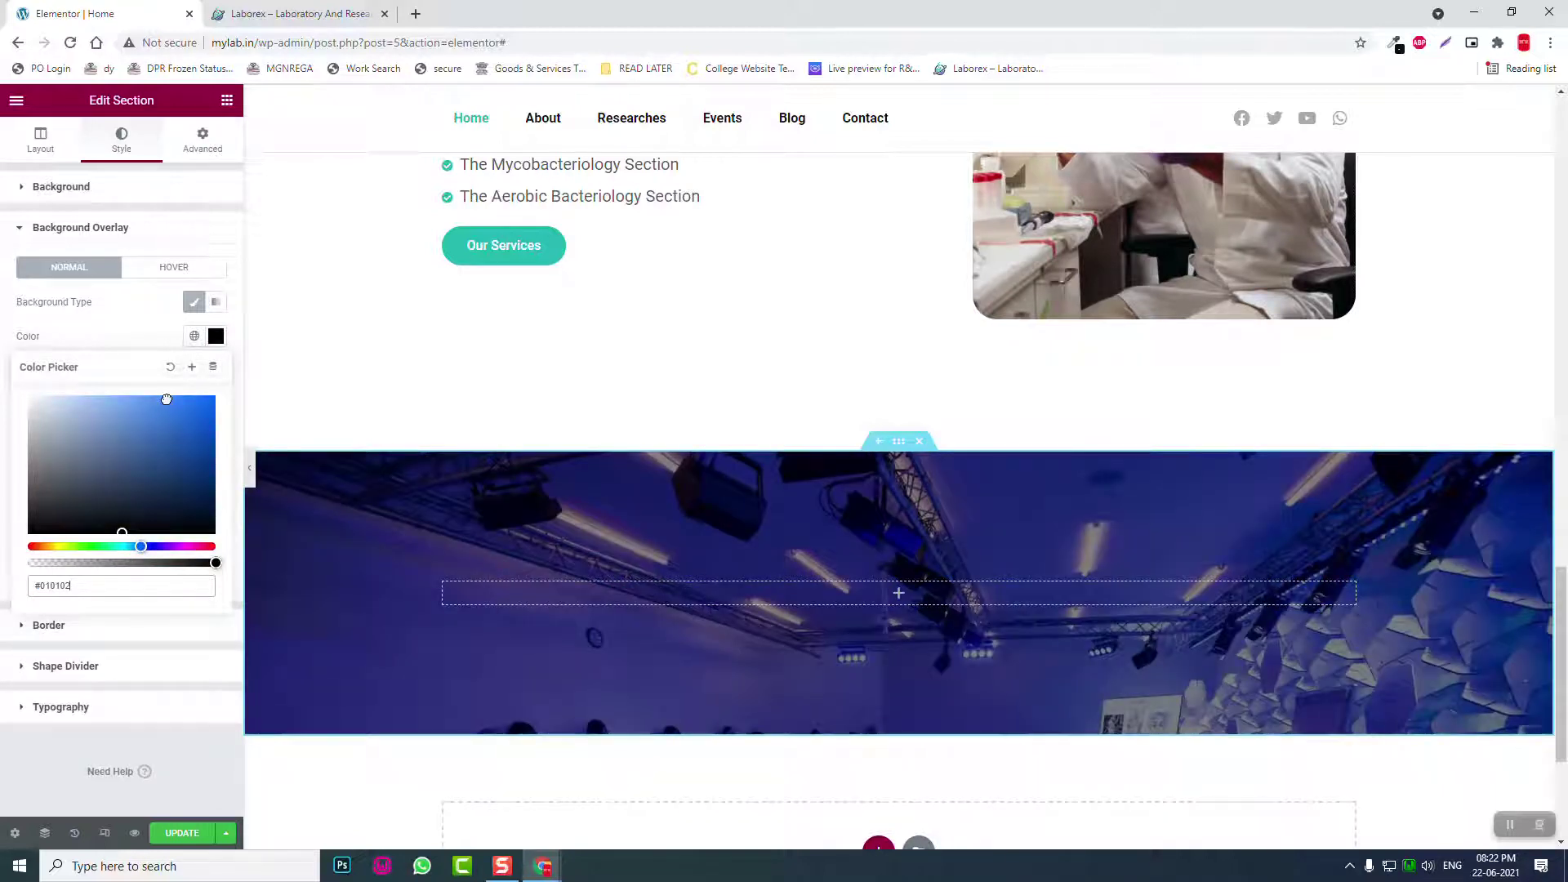
click(167, 399)
drag(167, 398, 209, 400)
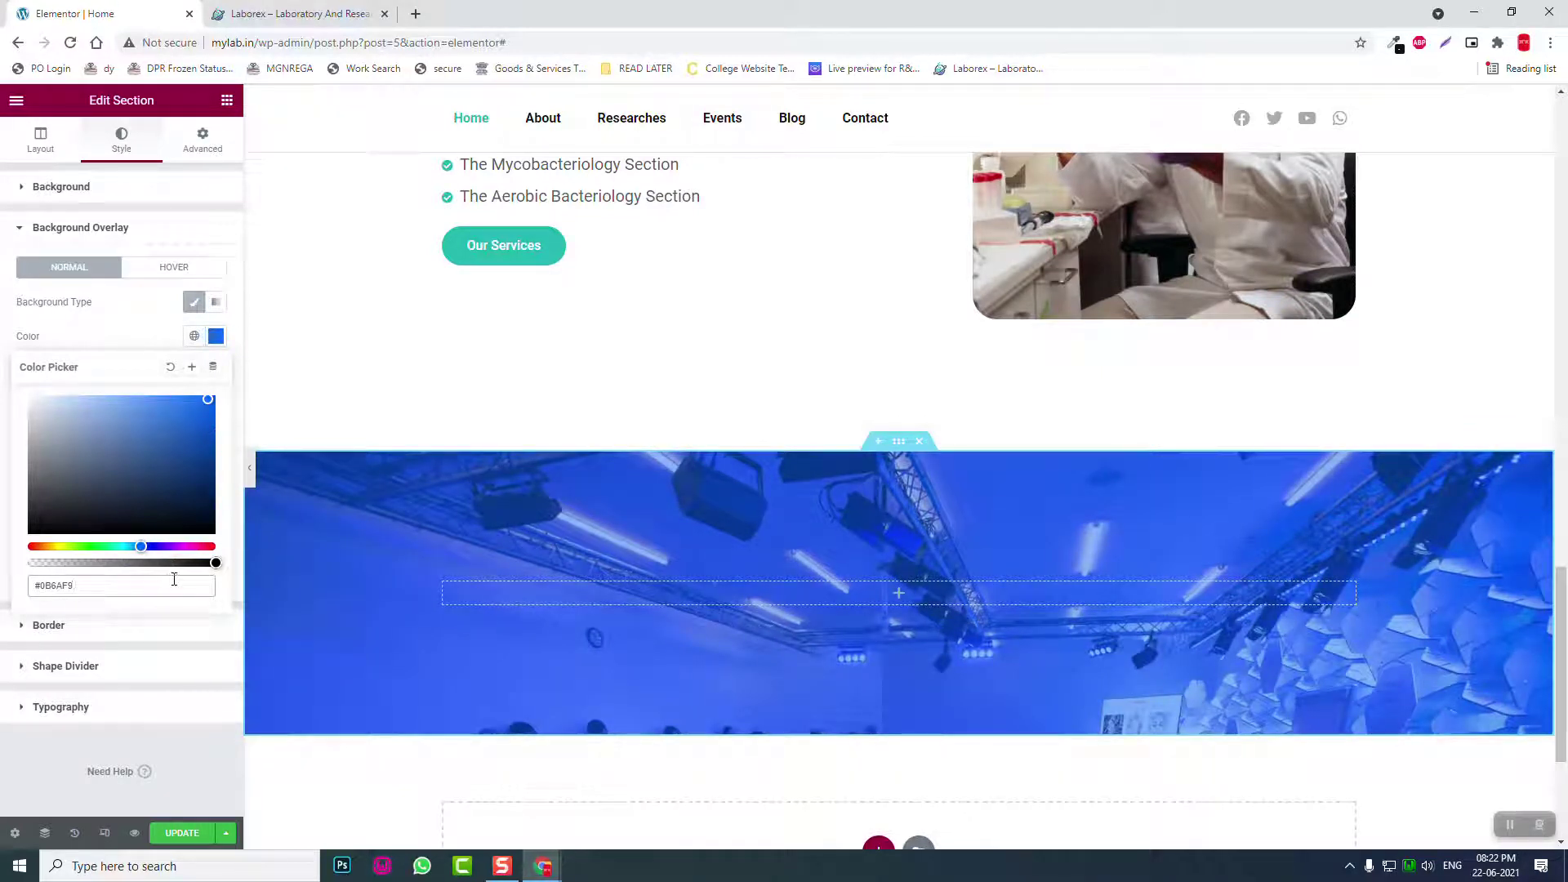
click(235, 96)
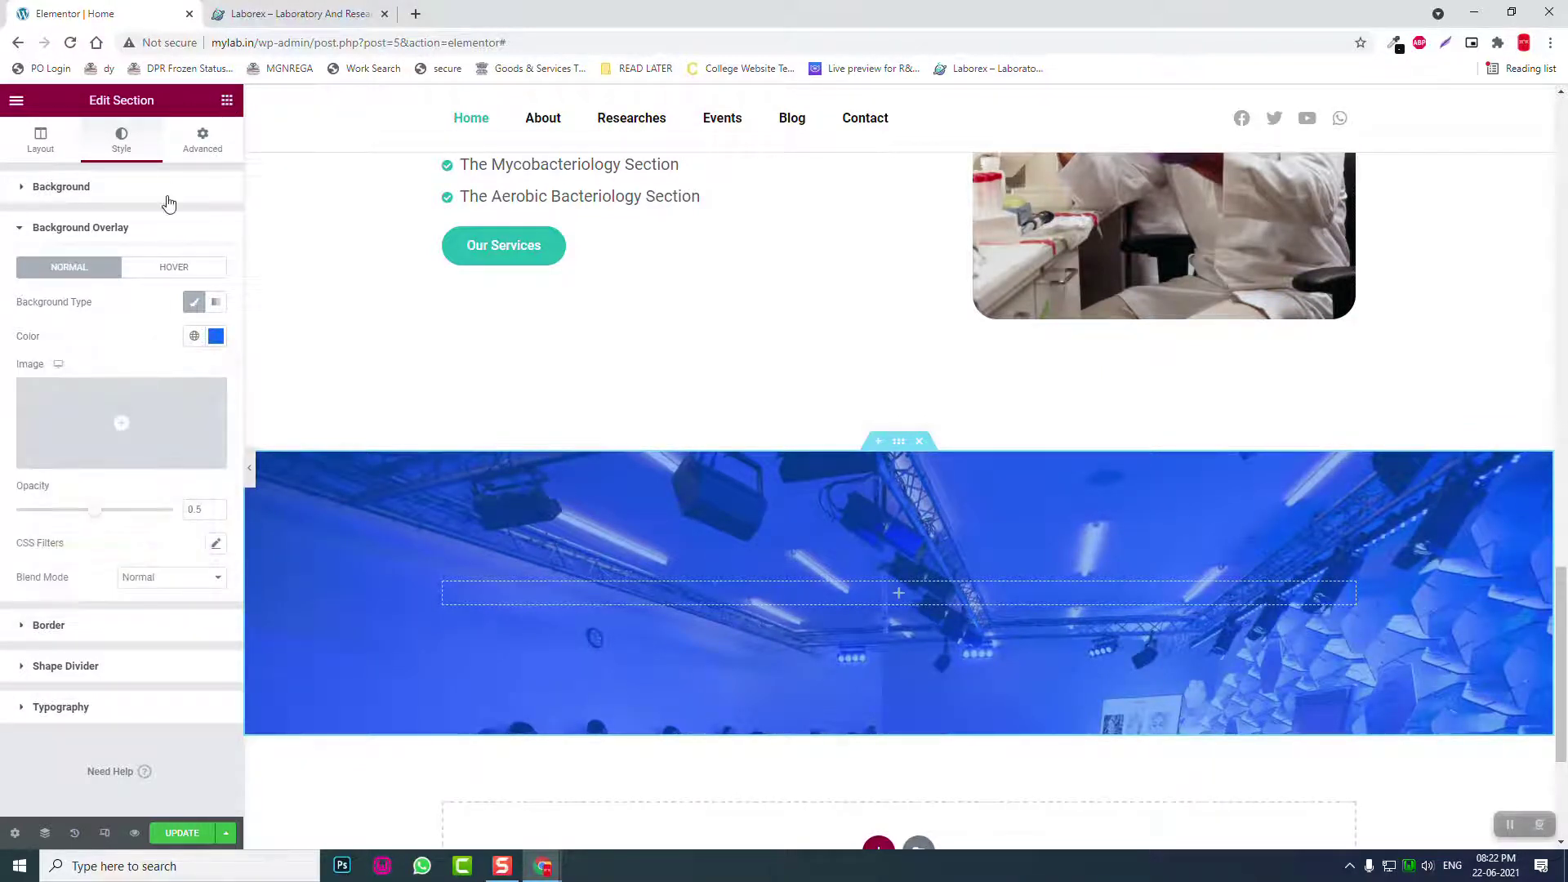
Step: Find the Sina Video widget, place it in the blue section, and set its animation effect to Wave
key(Escape)
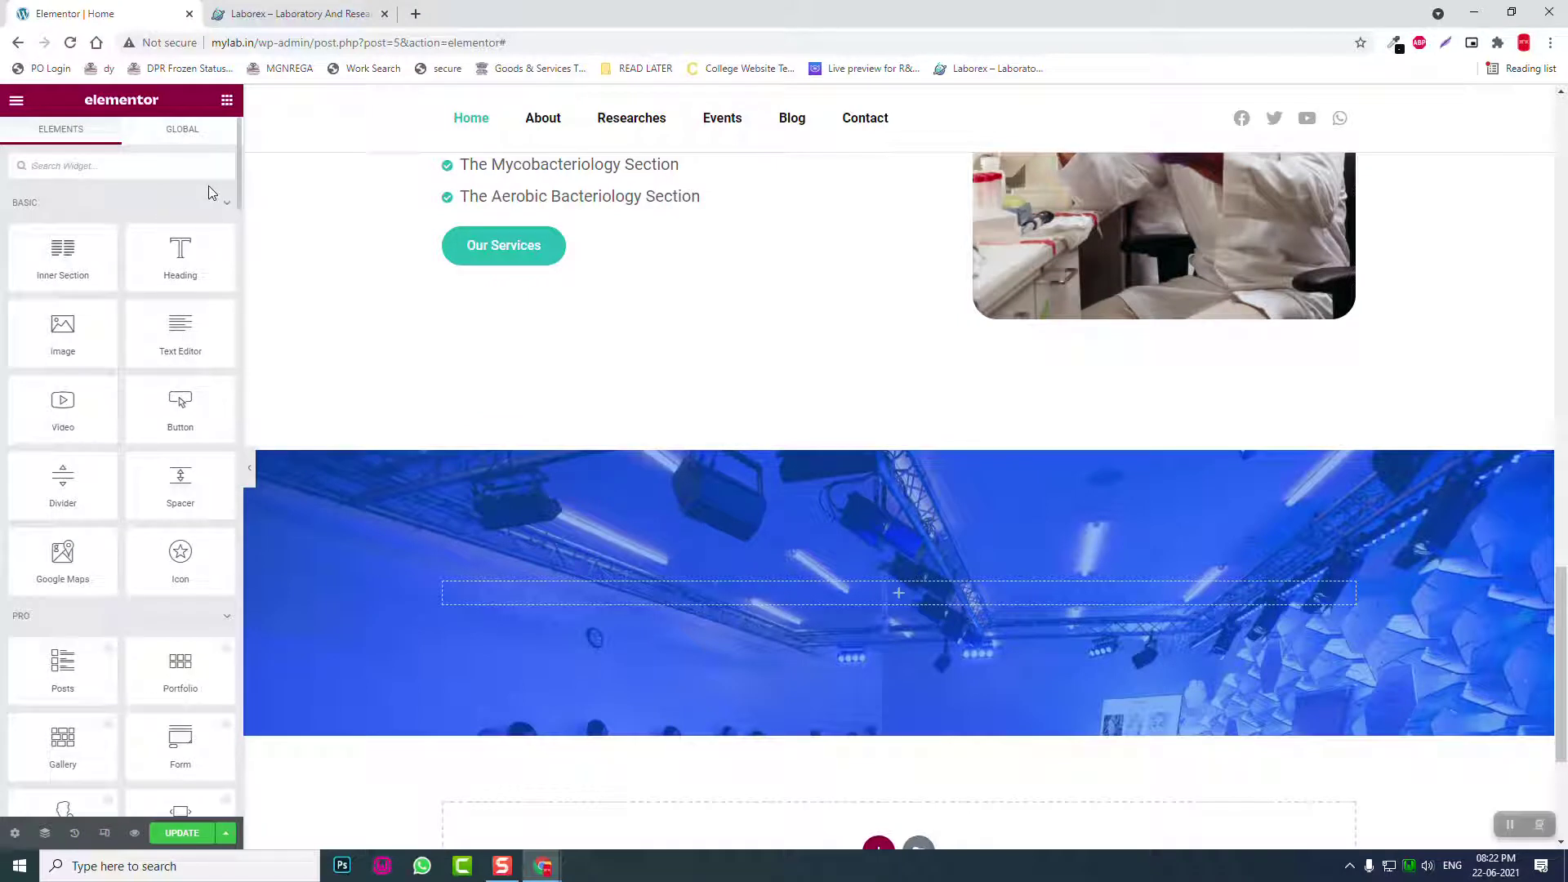
text(vi)
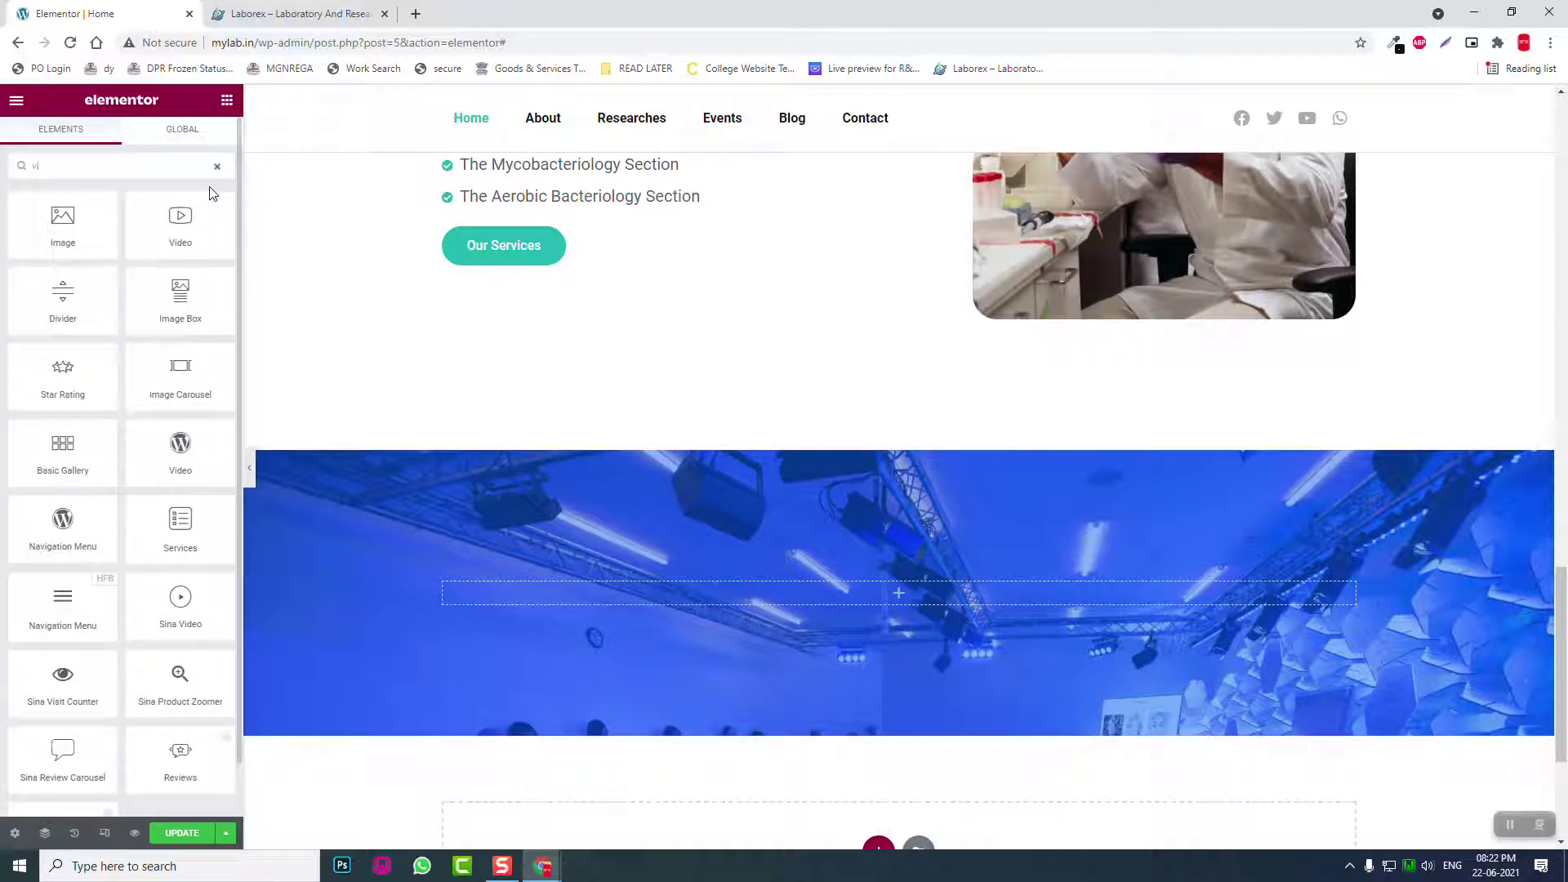
drag(187, 591, 1034, 588)
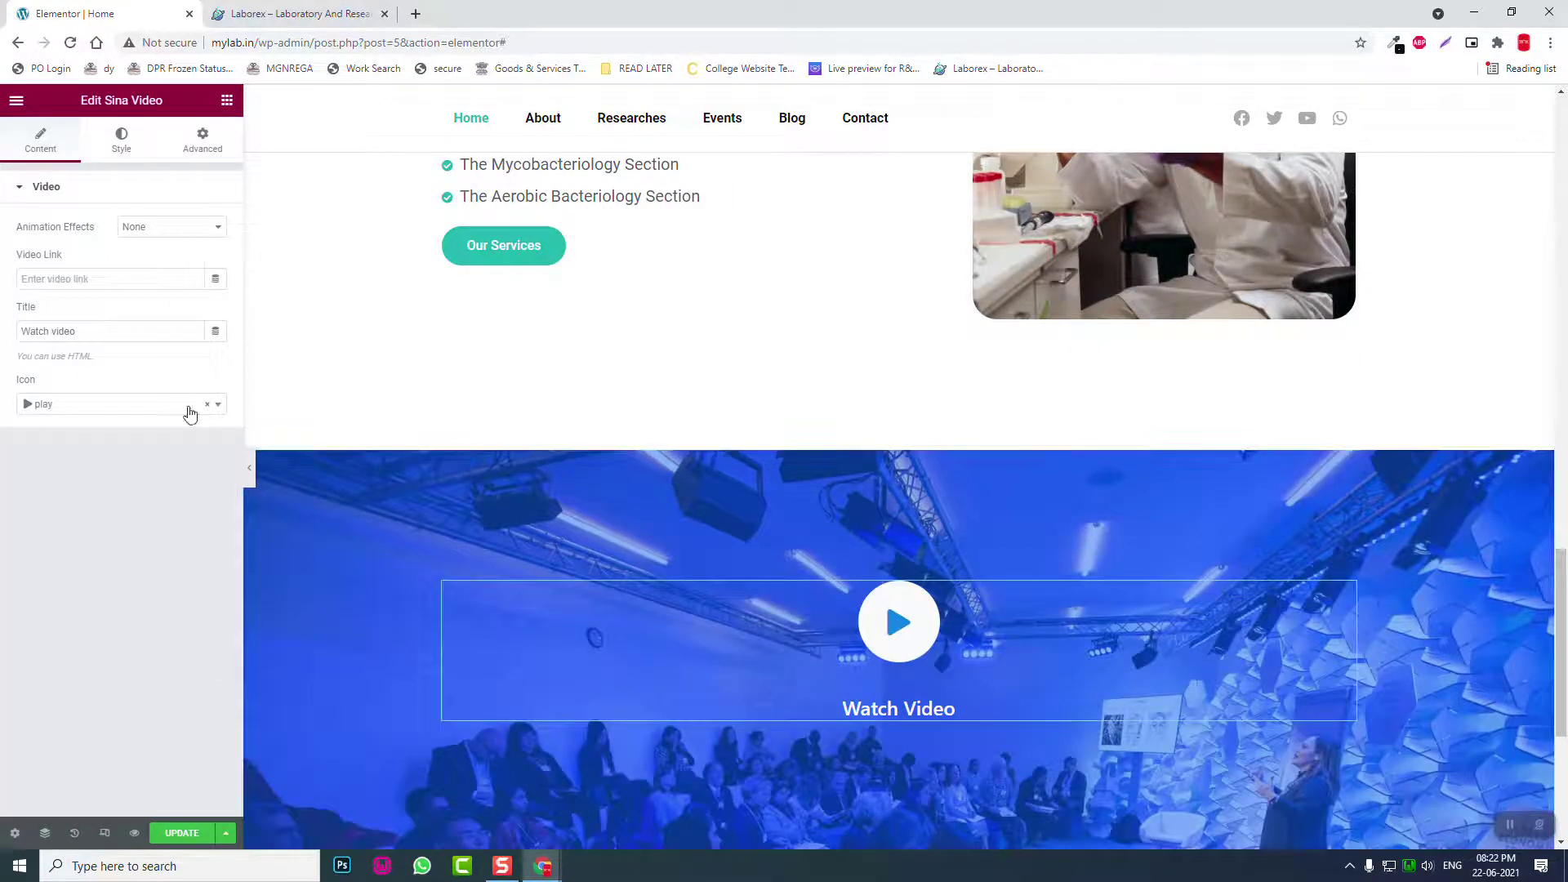
click(176, 228)
click(159, 282)
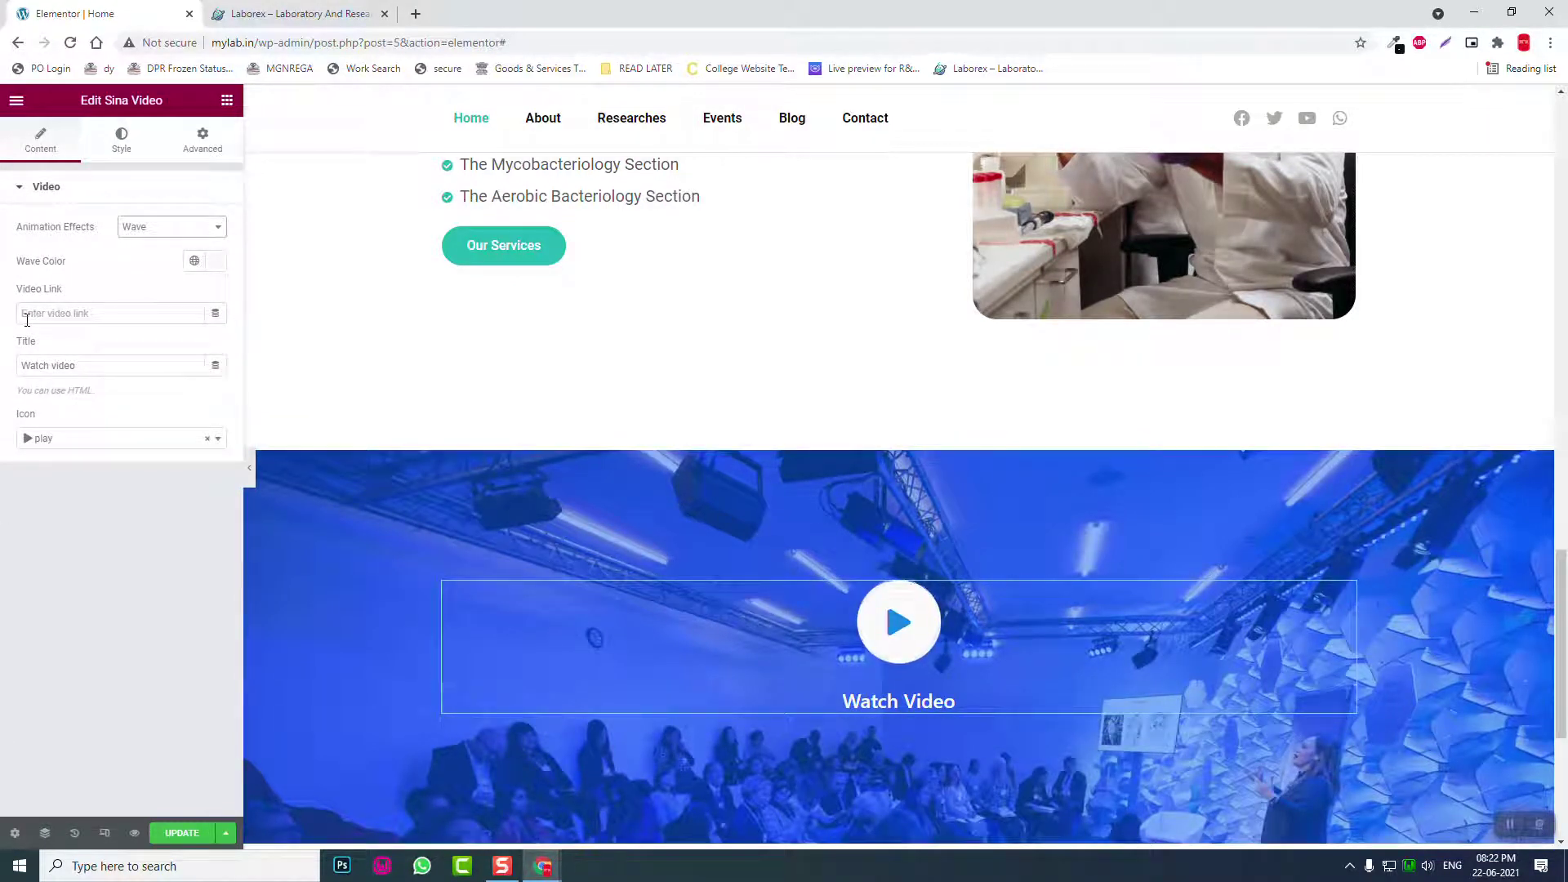
Step: Check the play button on the Laborex demo, pick teal 22b6af from the color picker extension's history, and select its hex code
click(219, 8)
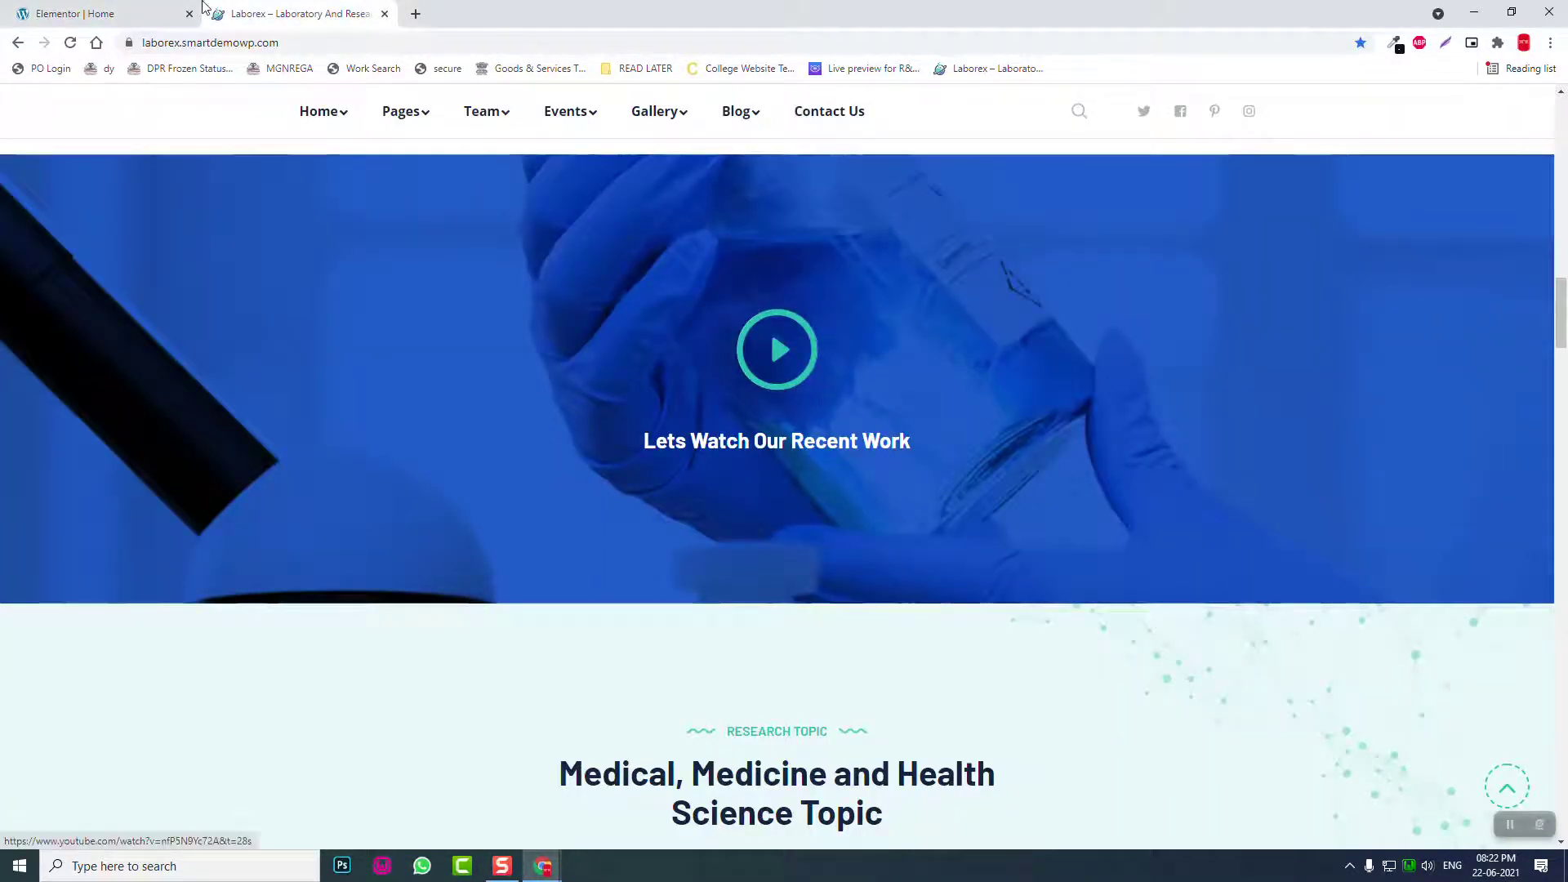
click(156, 11)
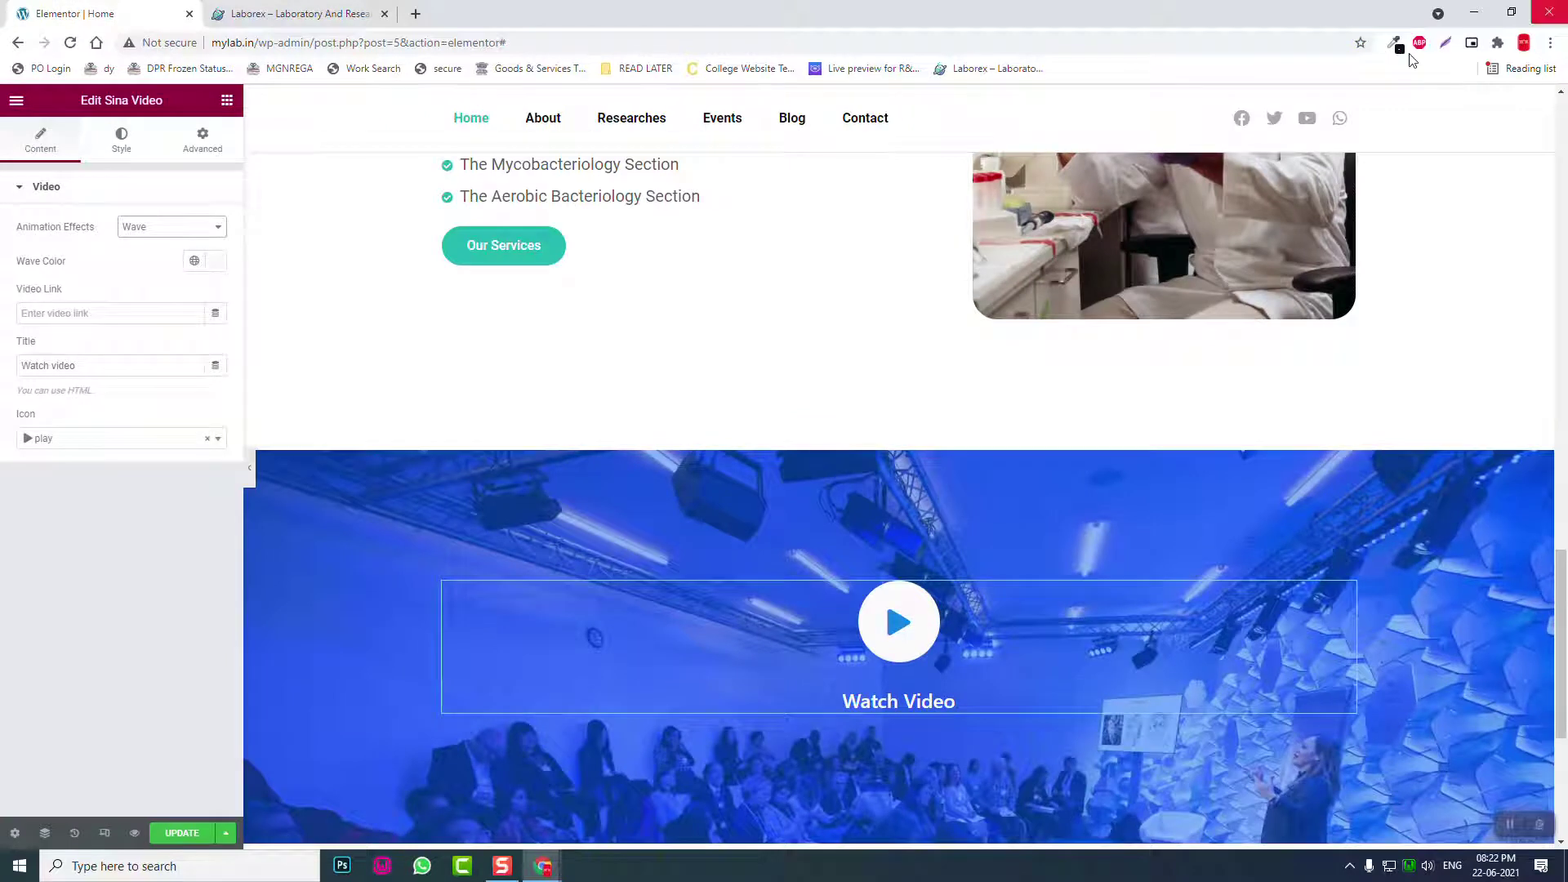
click(1394, 43)
click(1381, 65)
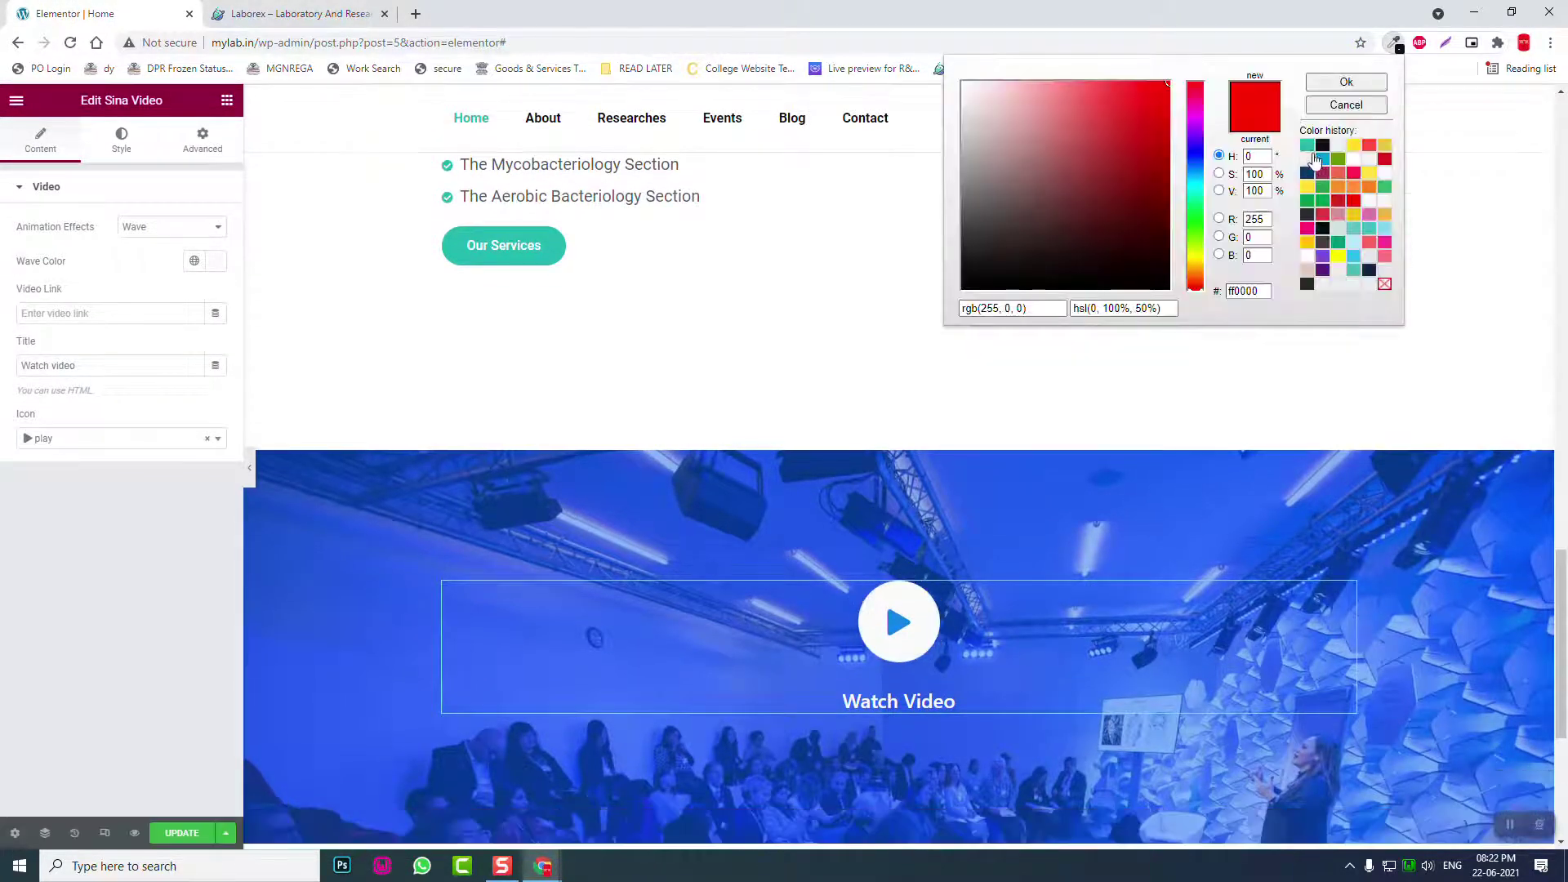
click(1307, 146)
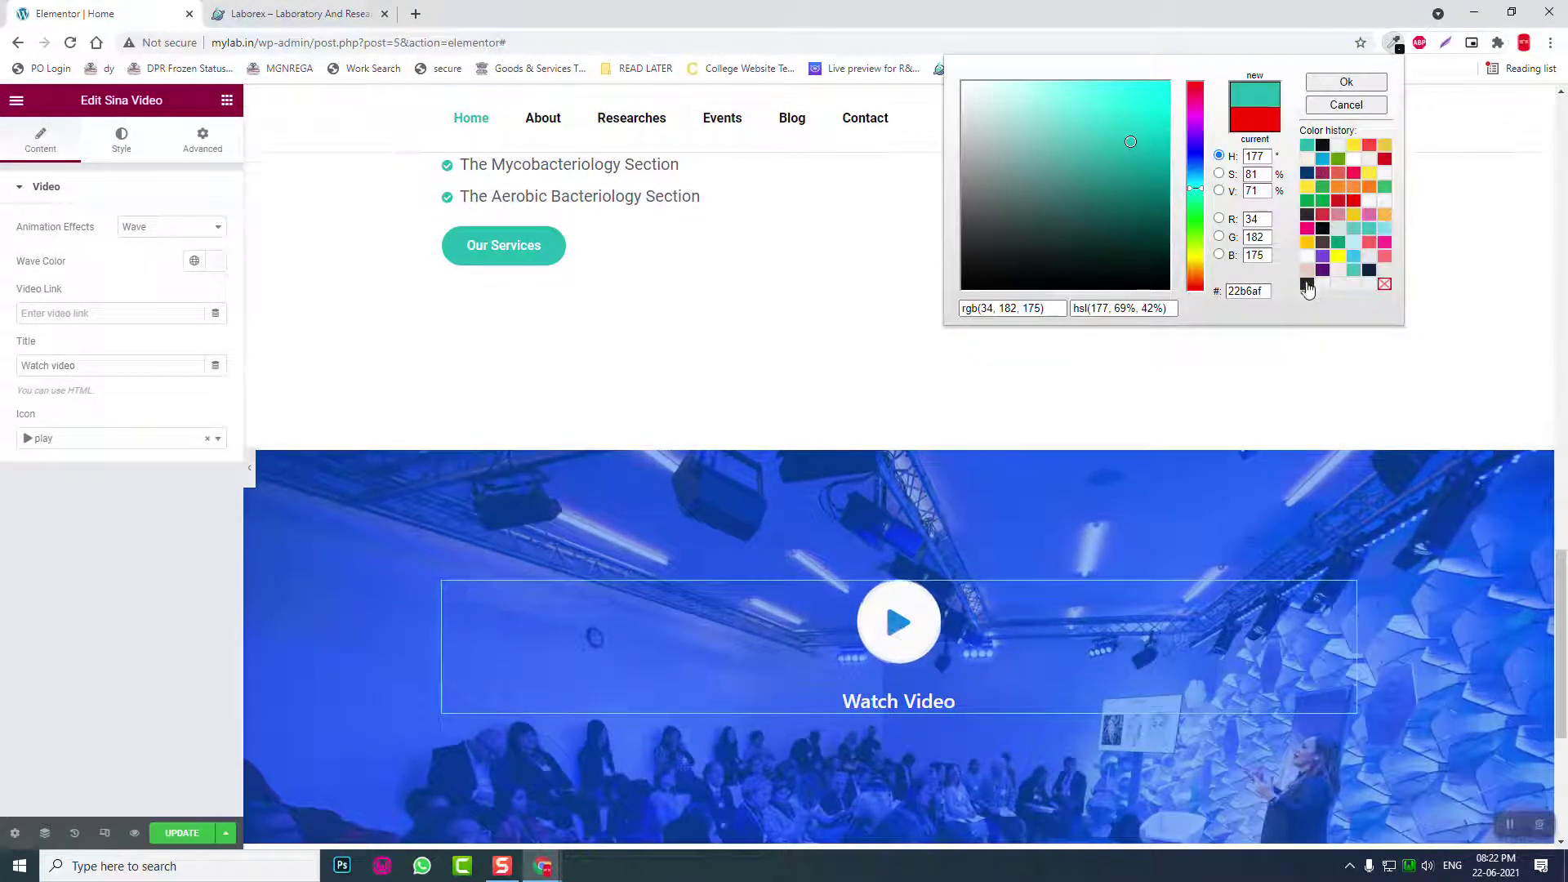
double_click(1267, 292)
Step: Check the banner wording on the Laborex demo and change the video widget's title to "Watch Our Recent Work"
click(129, 365)
drag(129, 365, 14, 347)
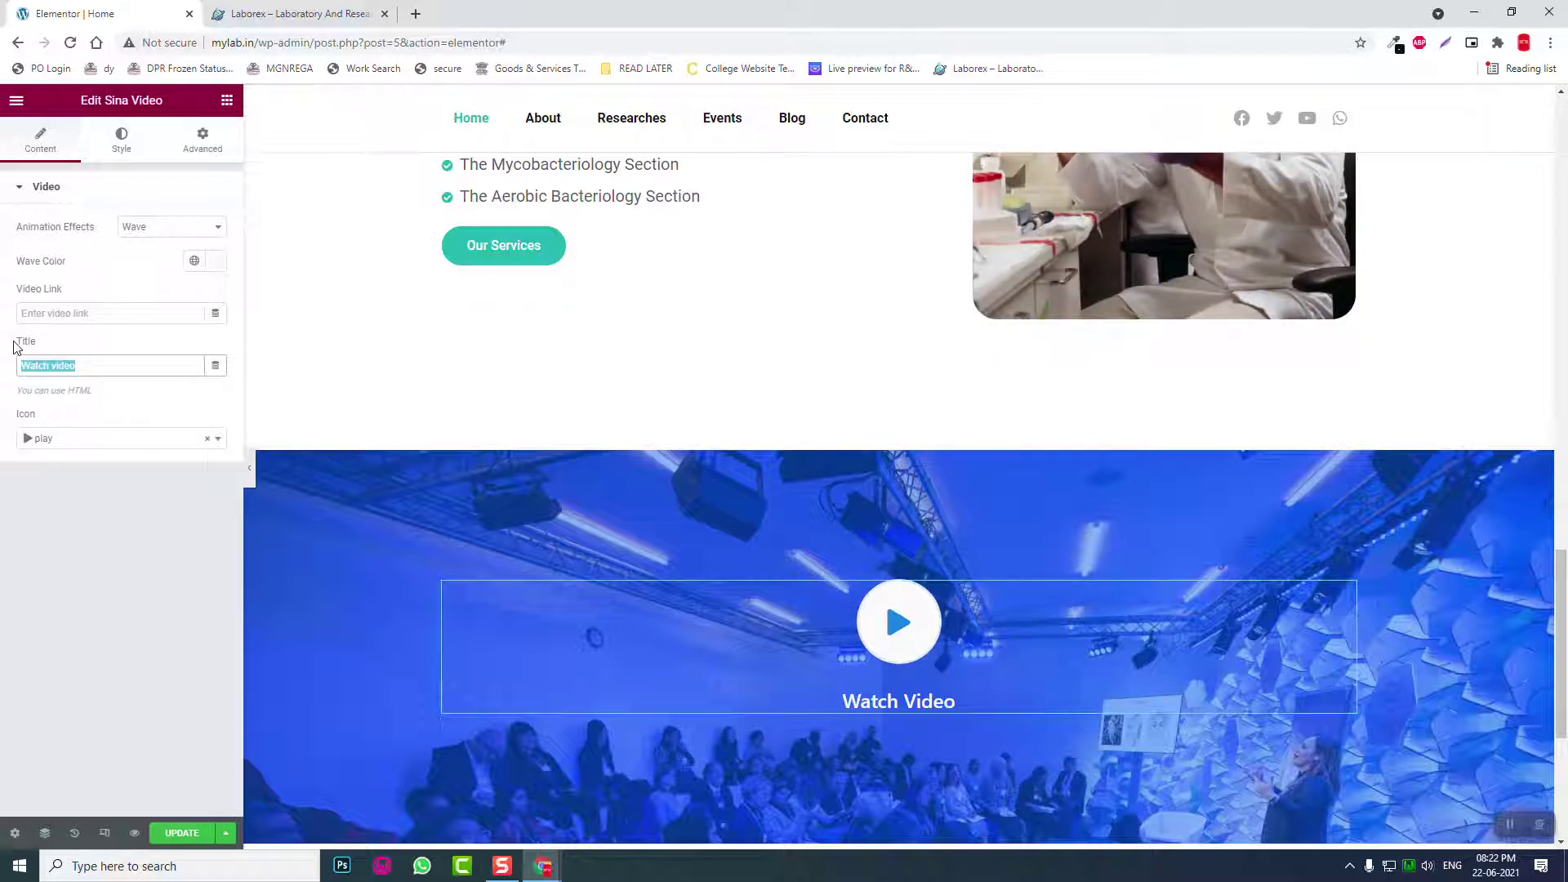
click(370, 10)
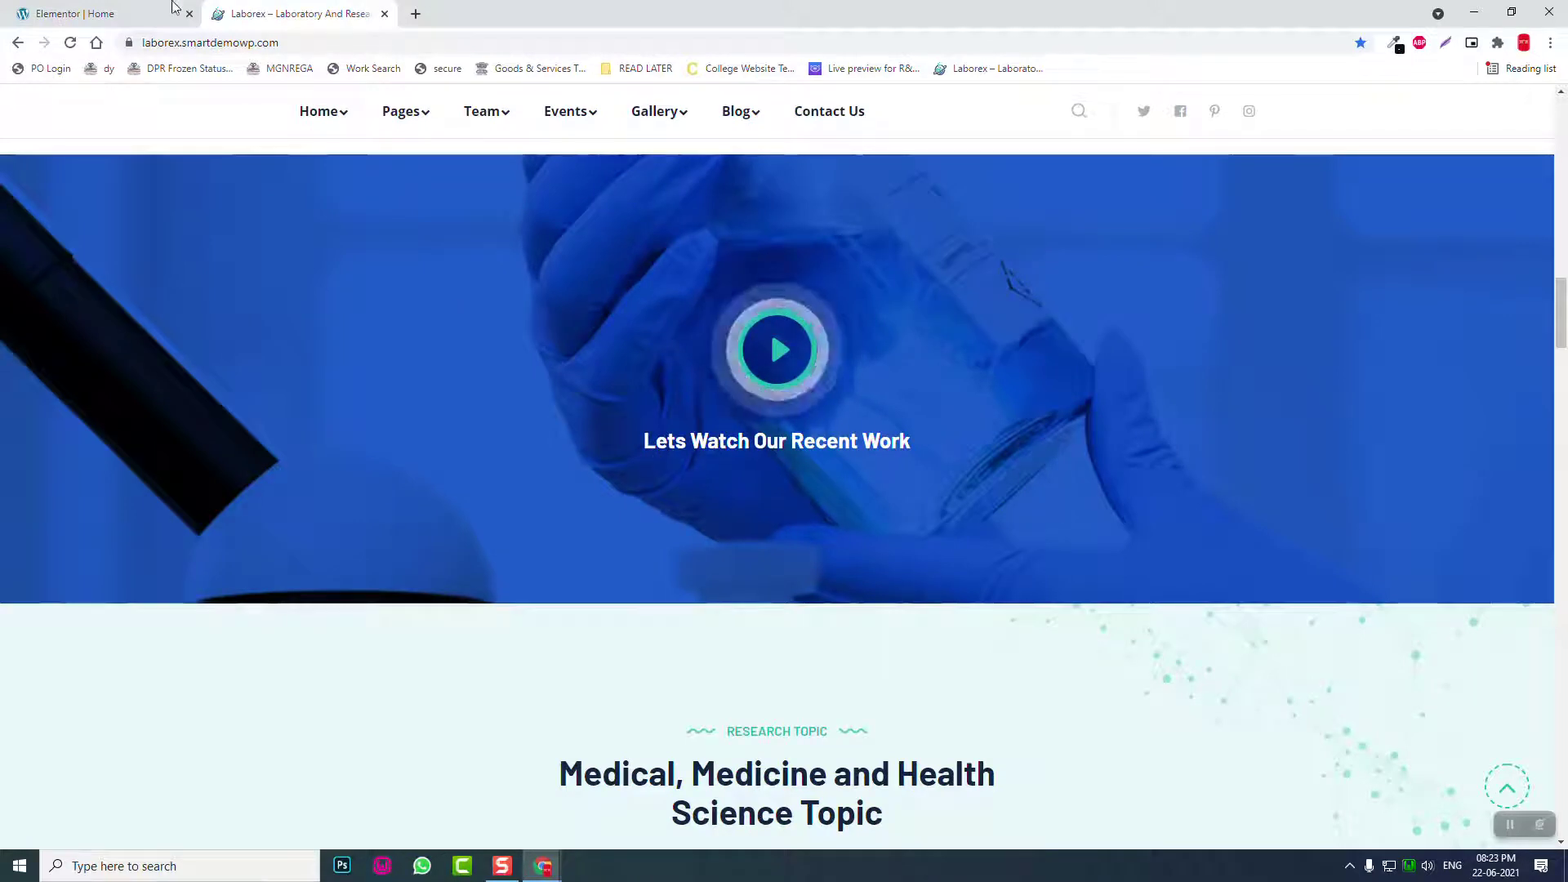
click(149, 10)
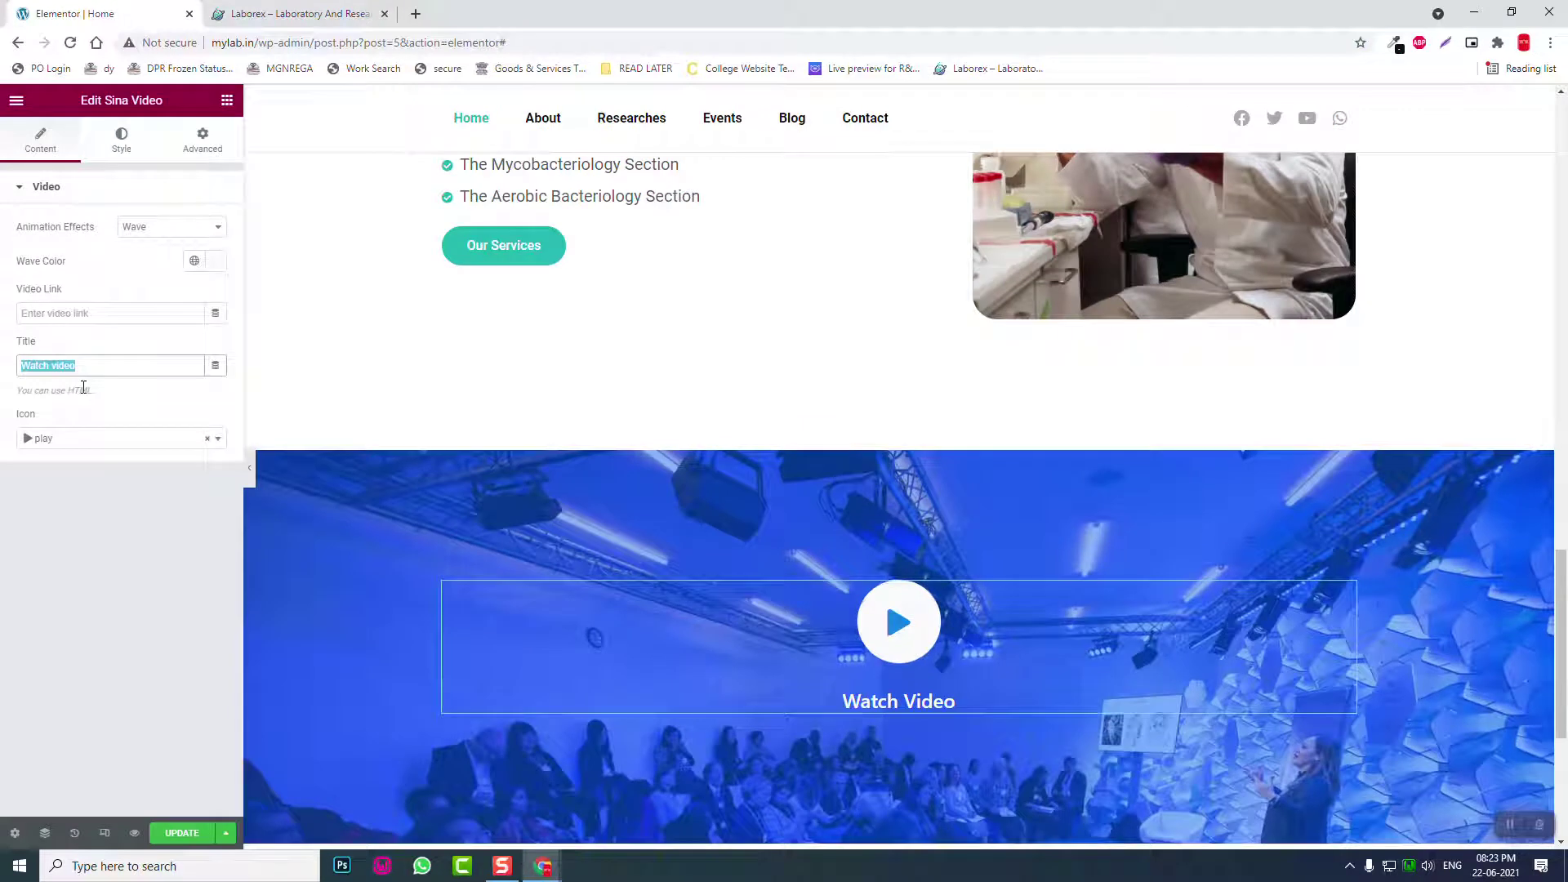
text(Watch)
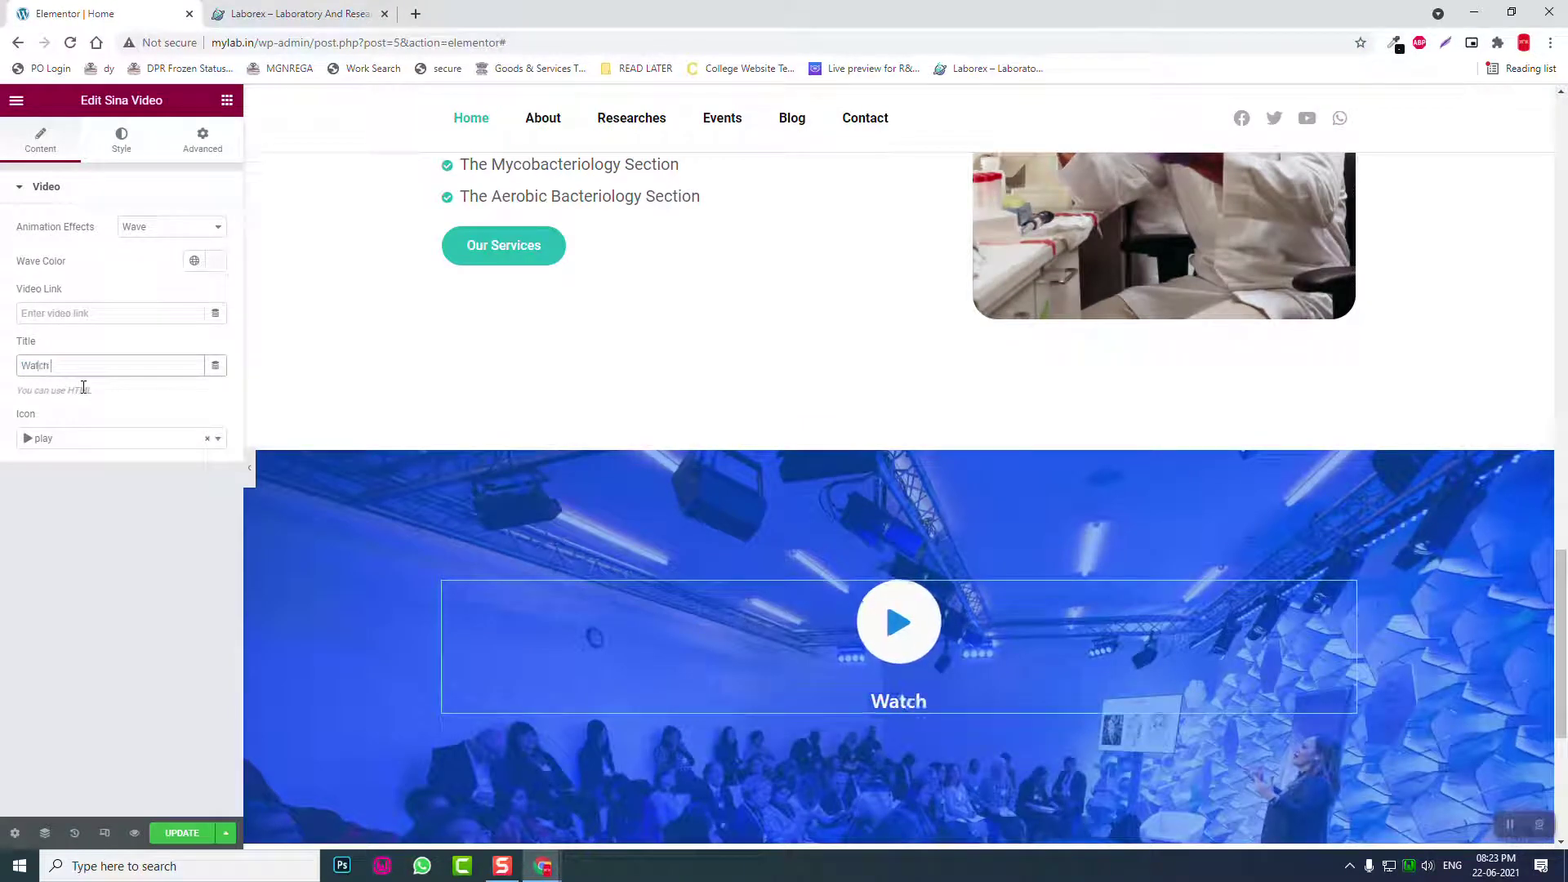
text( Our Recent Work)
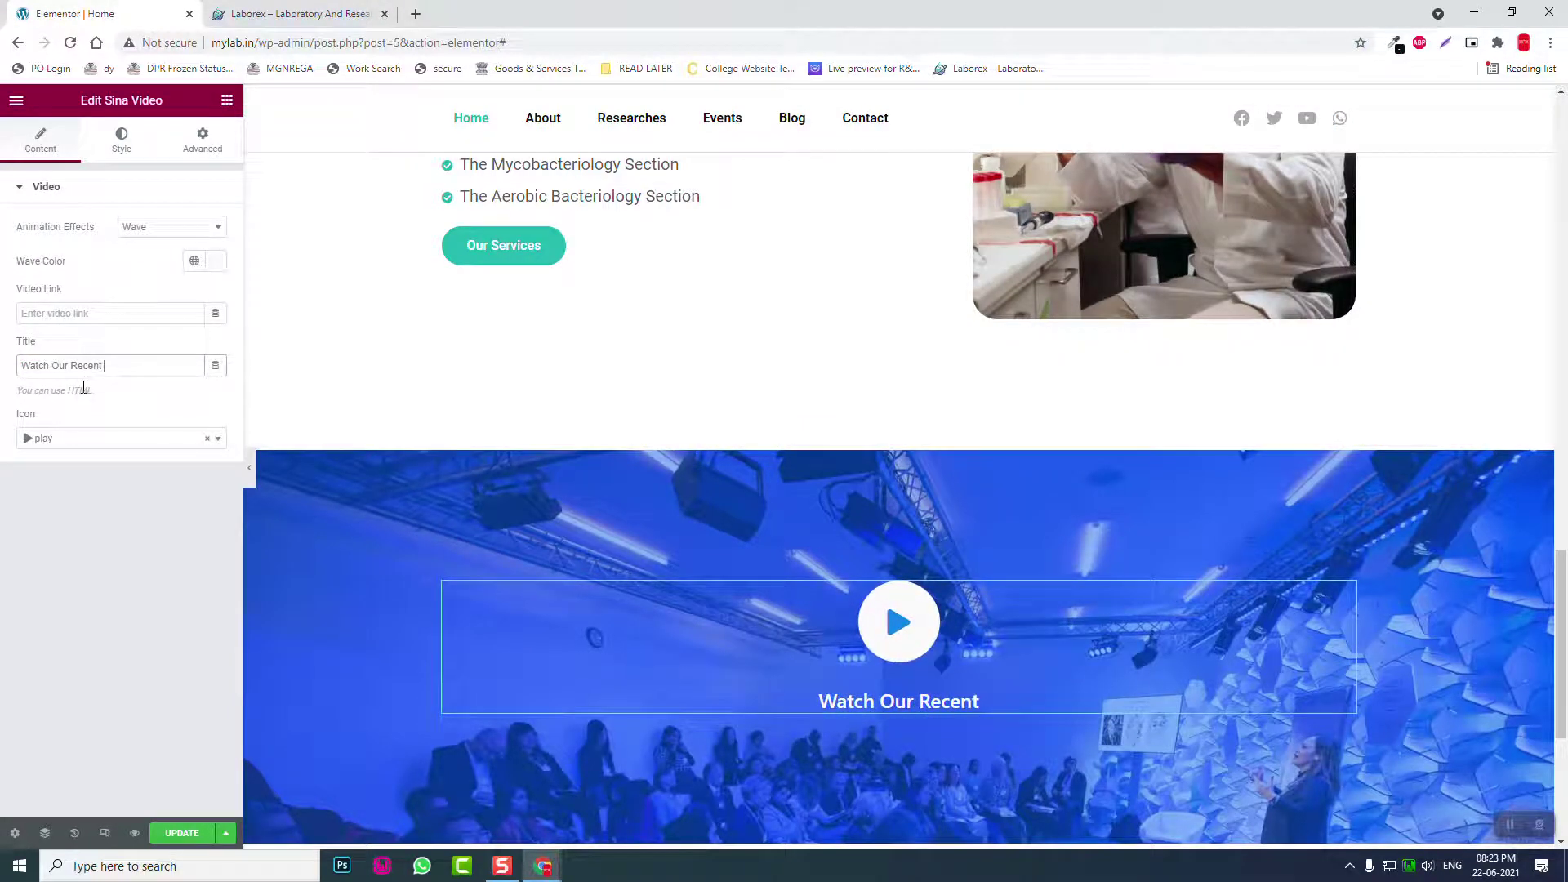
click(71, 311)
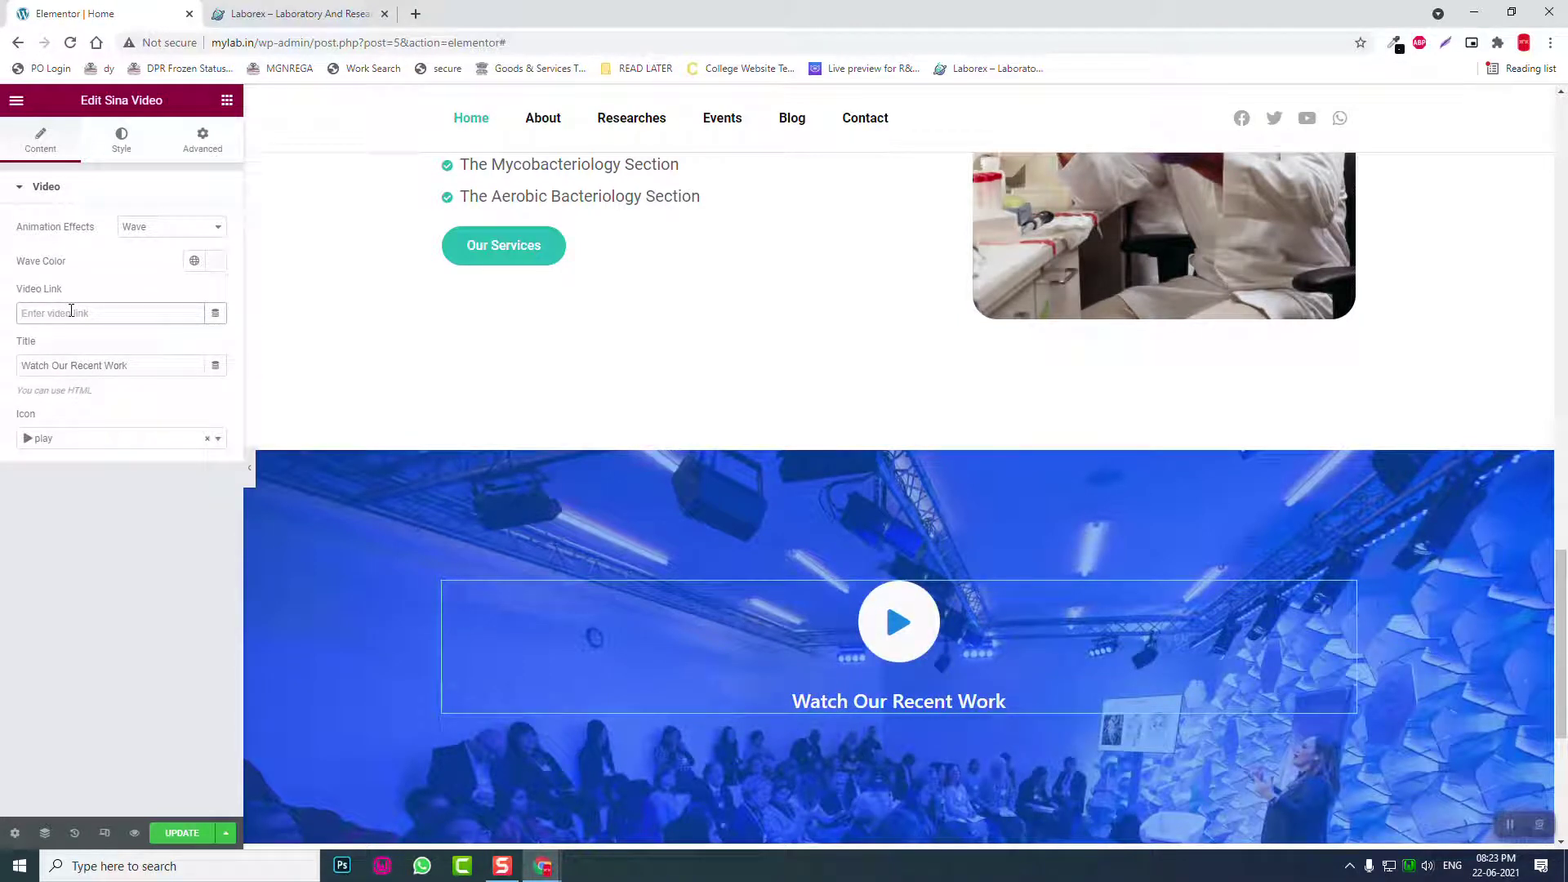
Step: Set the play button's icon color to teal 22b6af in the video widget's button style
click(123, 147)
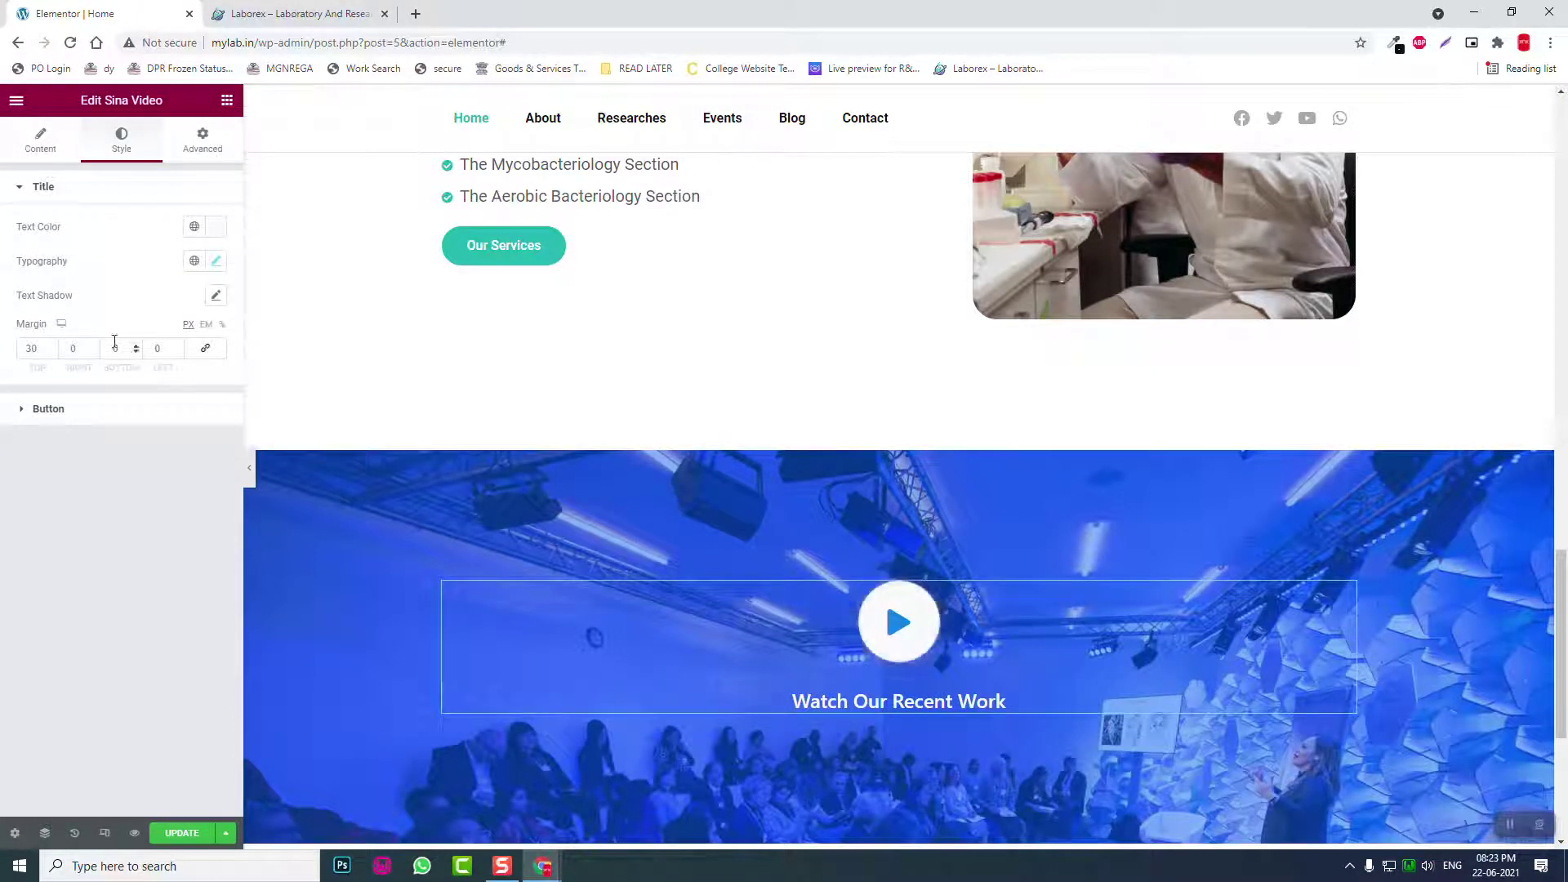
click(97, 418)
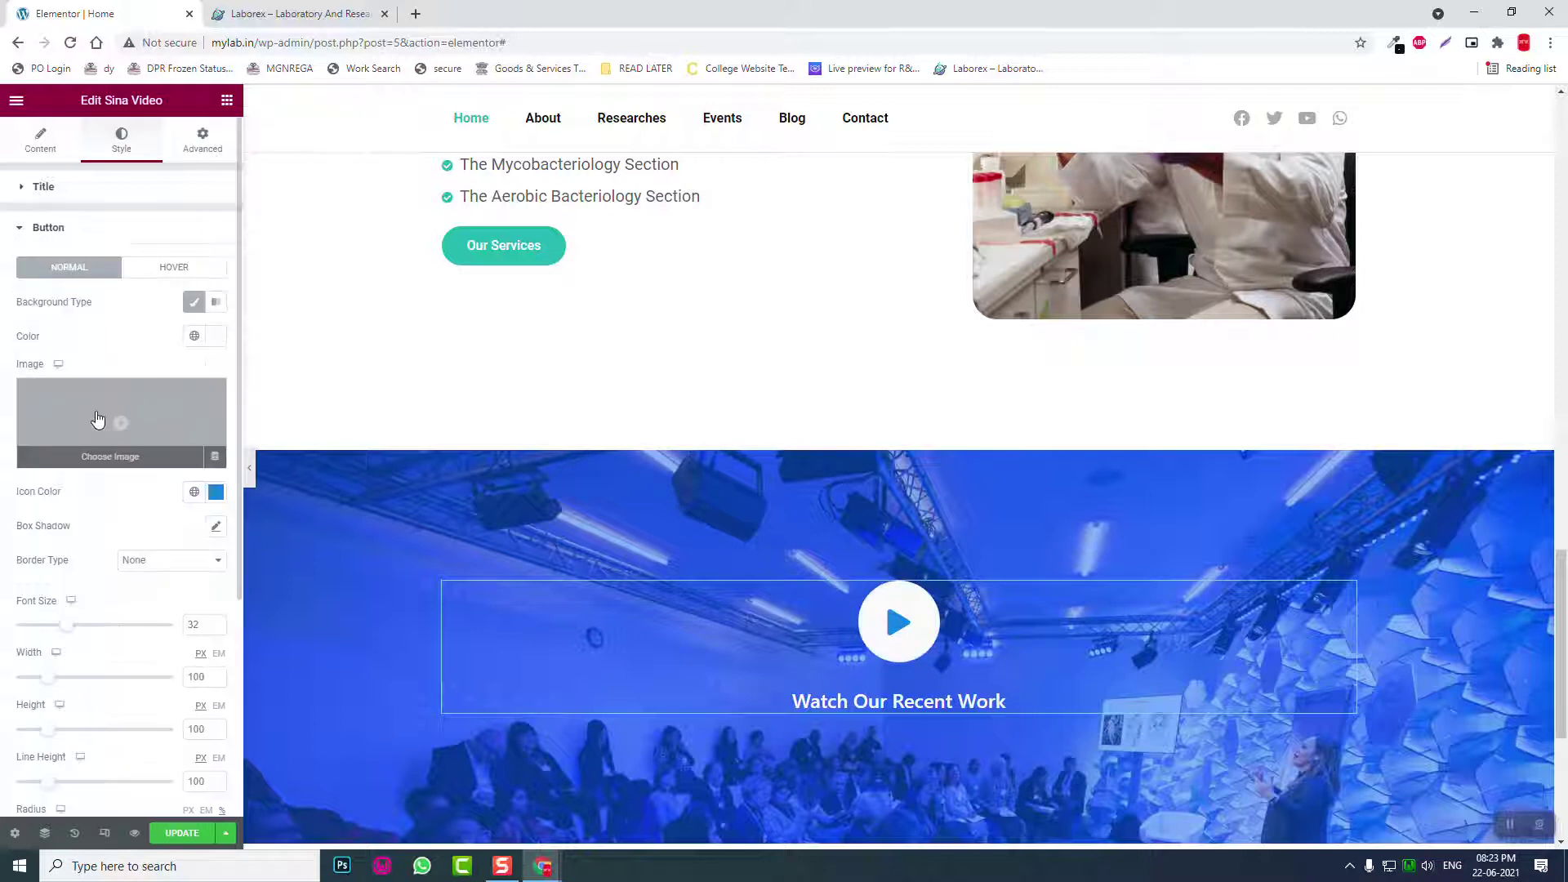
click(216, 491)
text(22b6af)
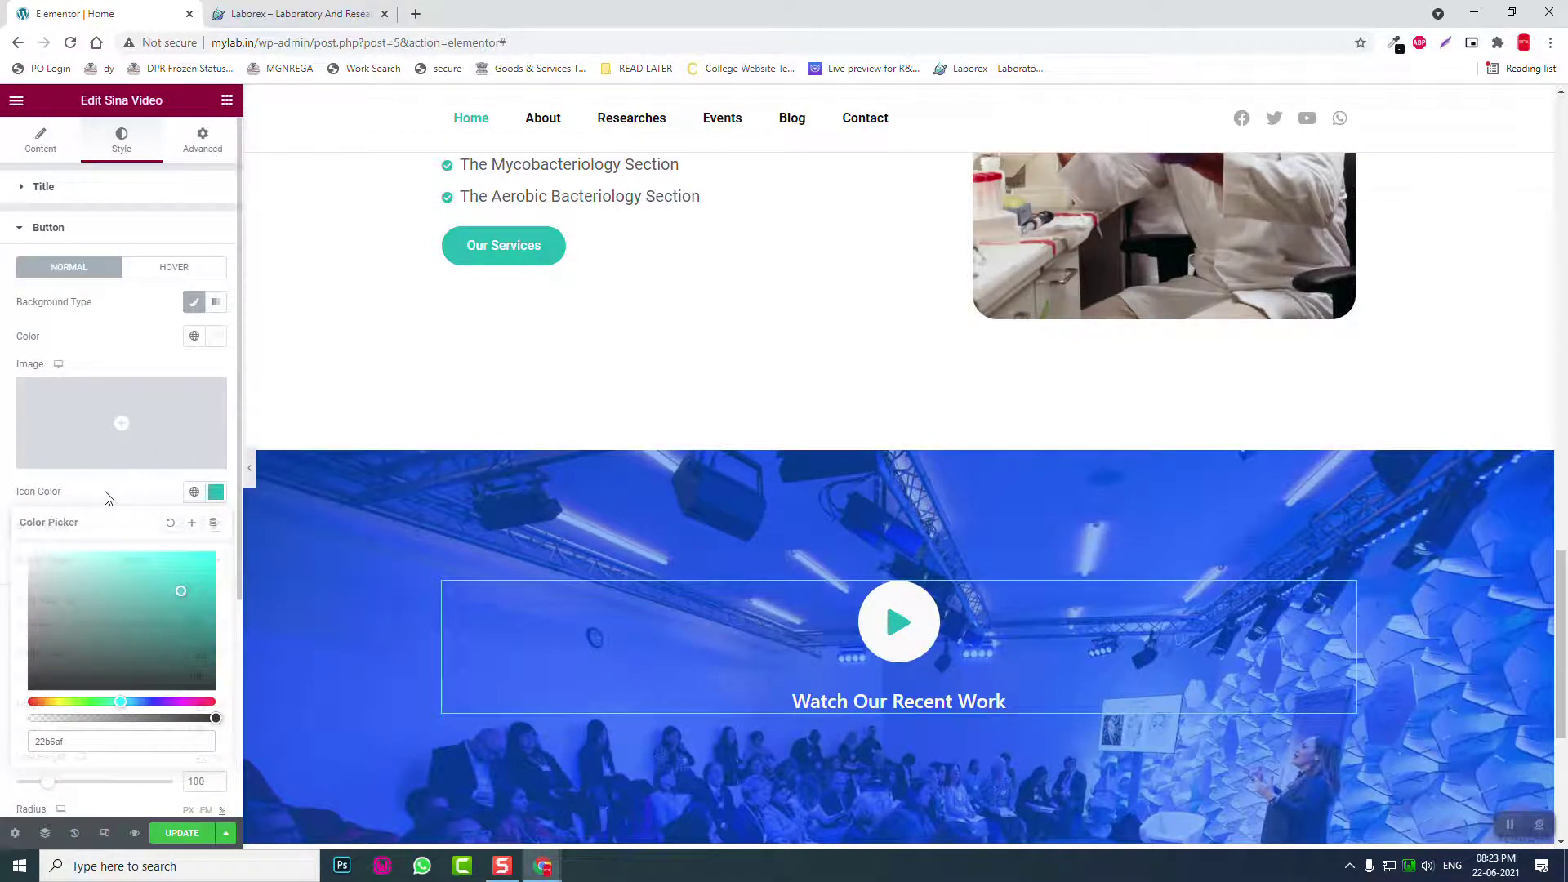
click(107, 497)
Step: Give the play button a solid border 7 px wide on all sides, colored teal like the icon
scroll(110, 490, down, 1)
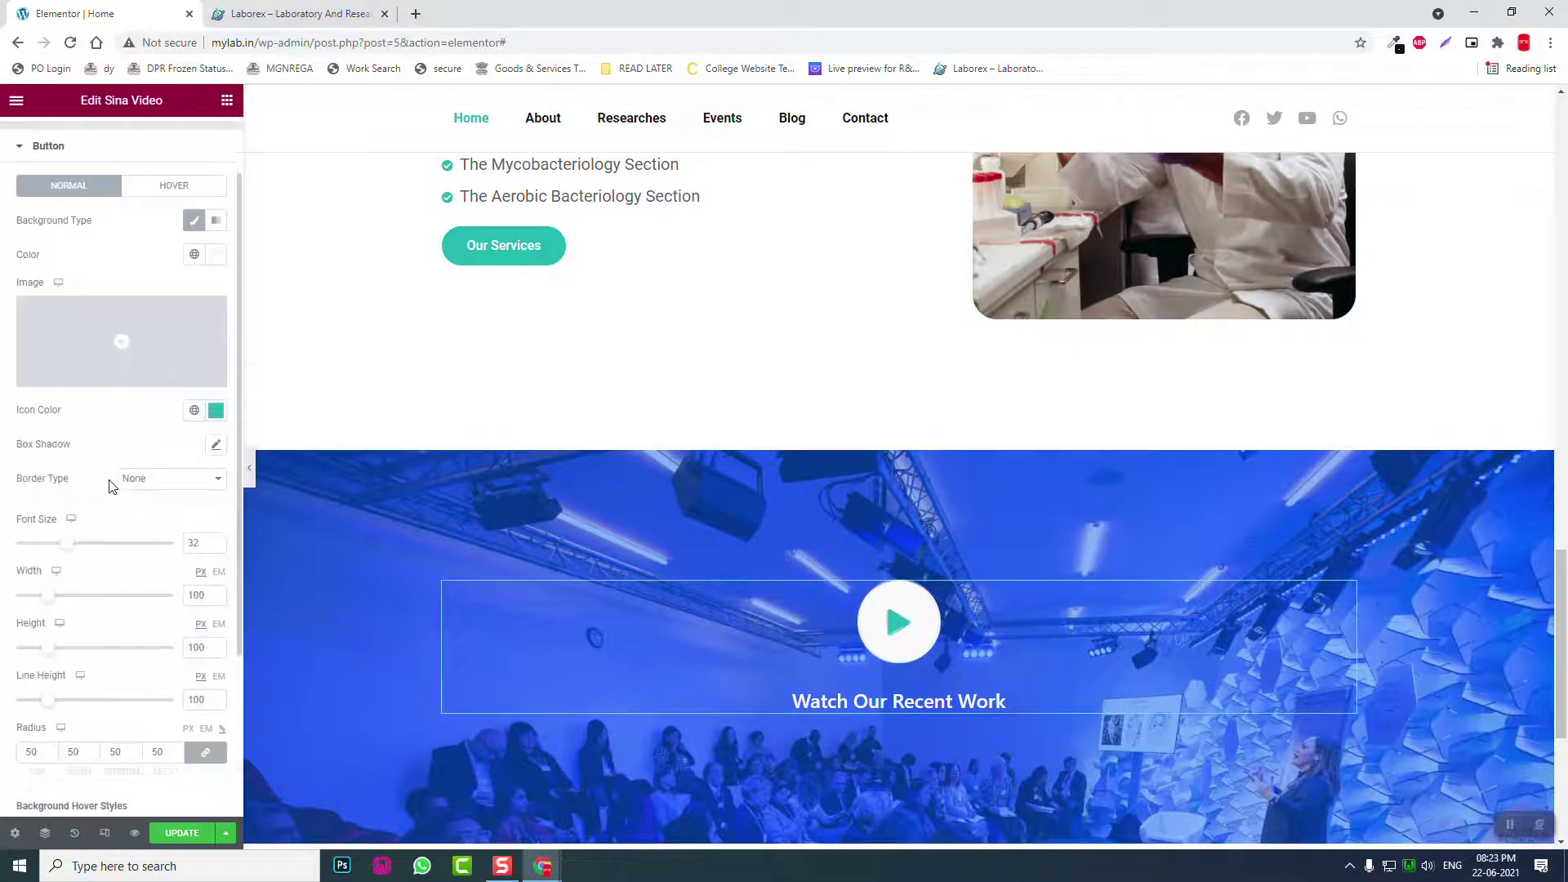
click(154, 480)
click(148, 510)
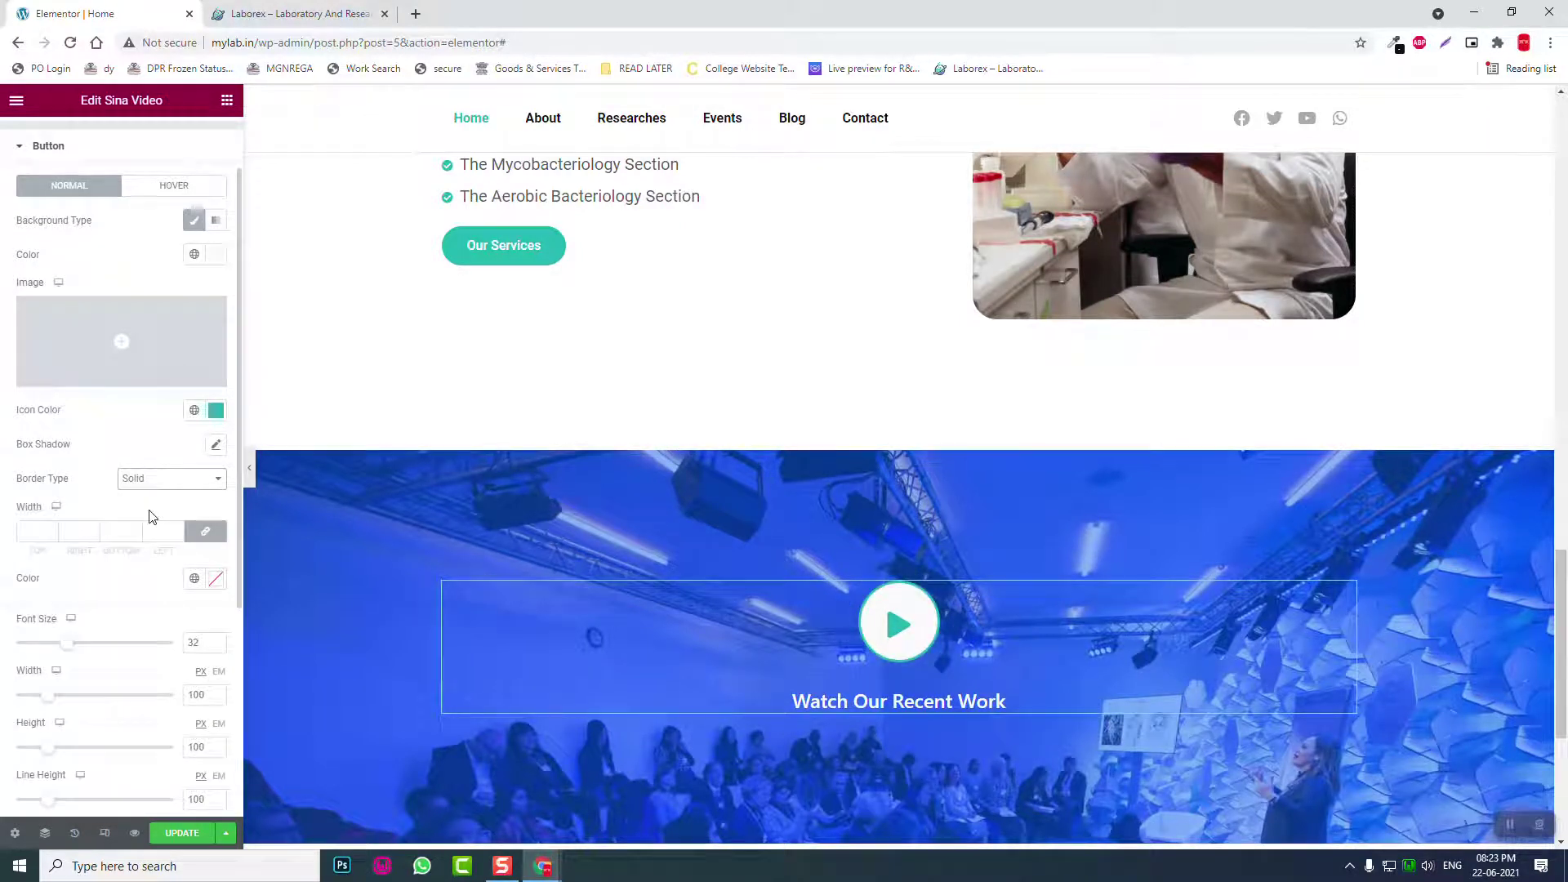
click(176, 533)
text(2)
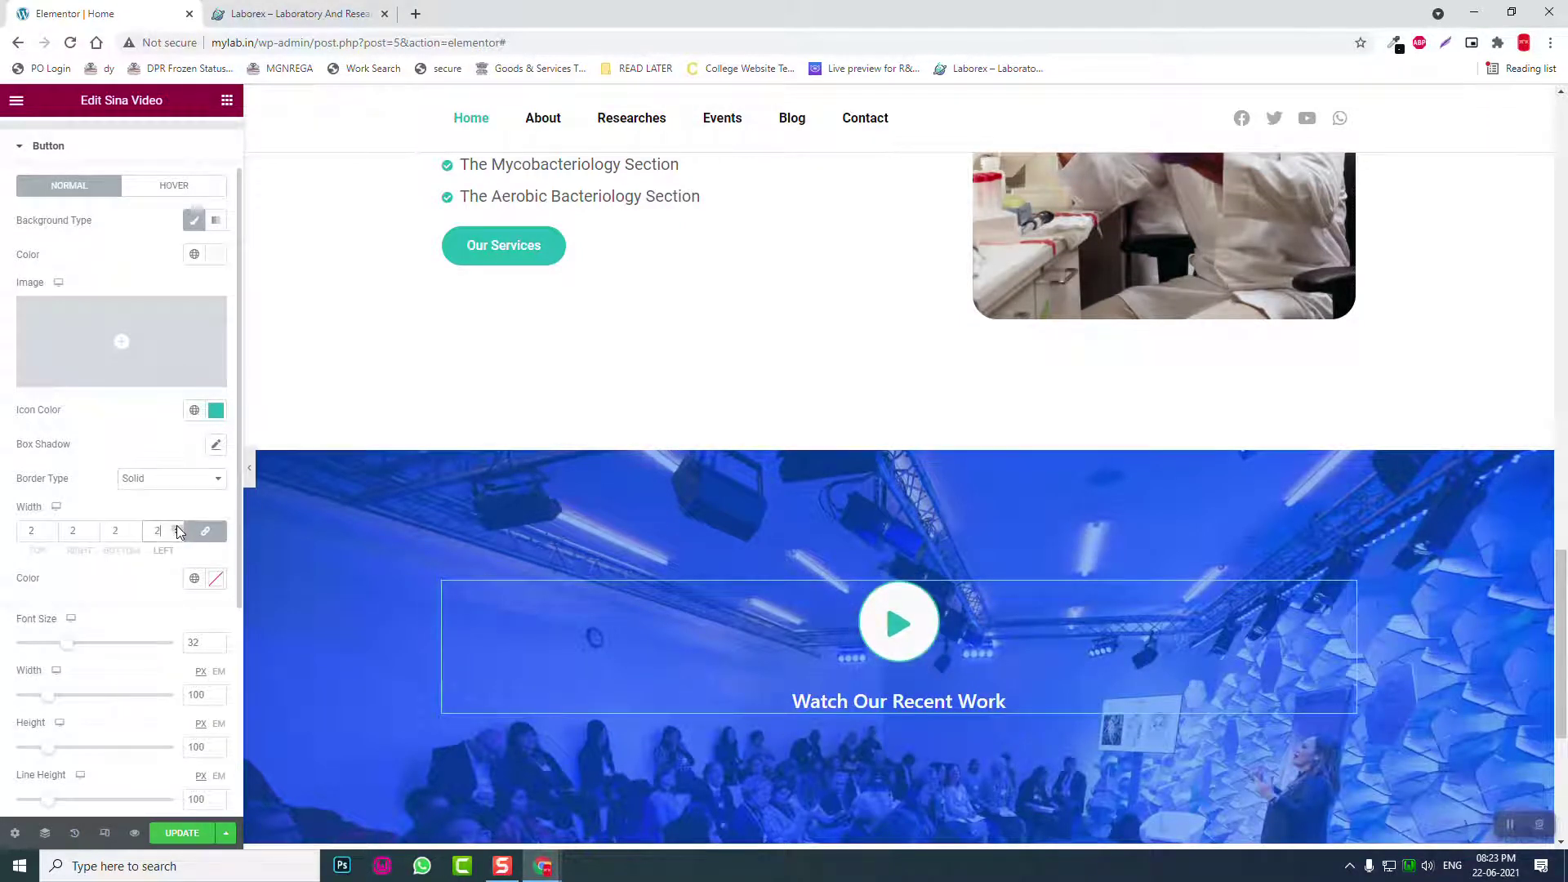
click(177, 527)
click(177, 528)
click(177, 527)
click(177, 528)
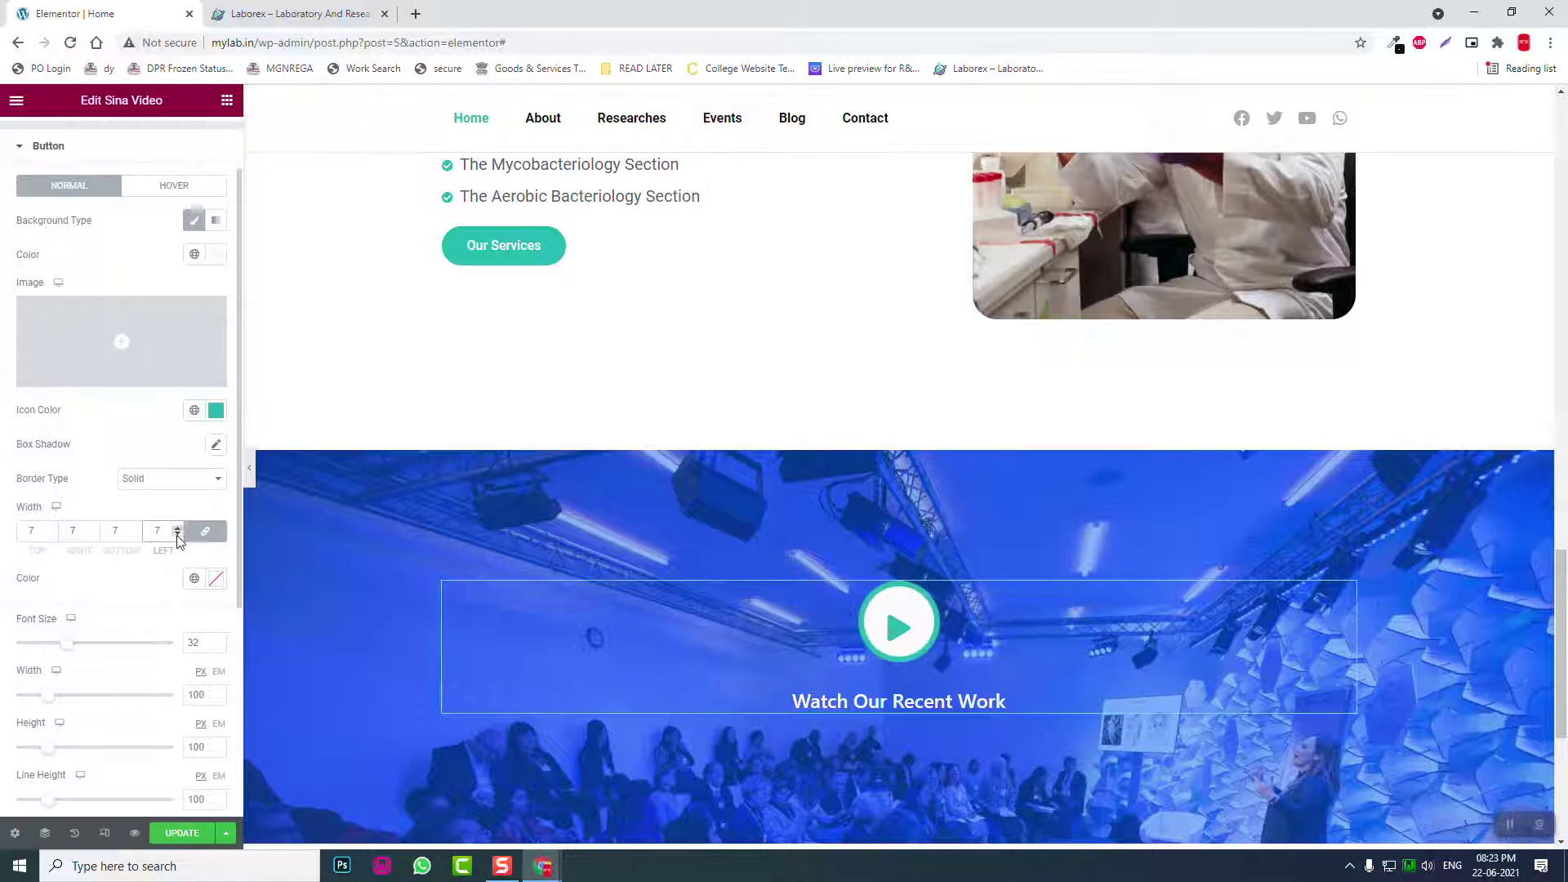
click(217, 580)
click(139, 589)
Step: Preview the banner at full width and set the play button's font size to 33
scroll(2, 643, down, 2)
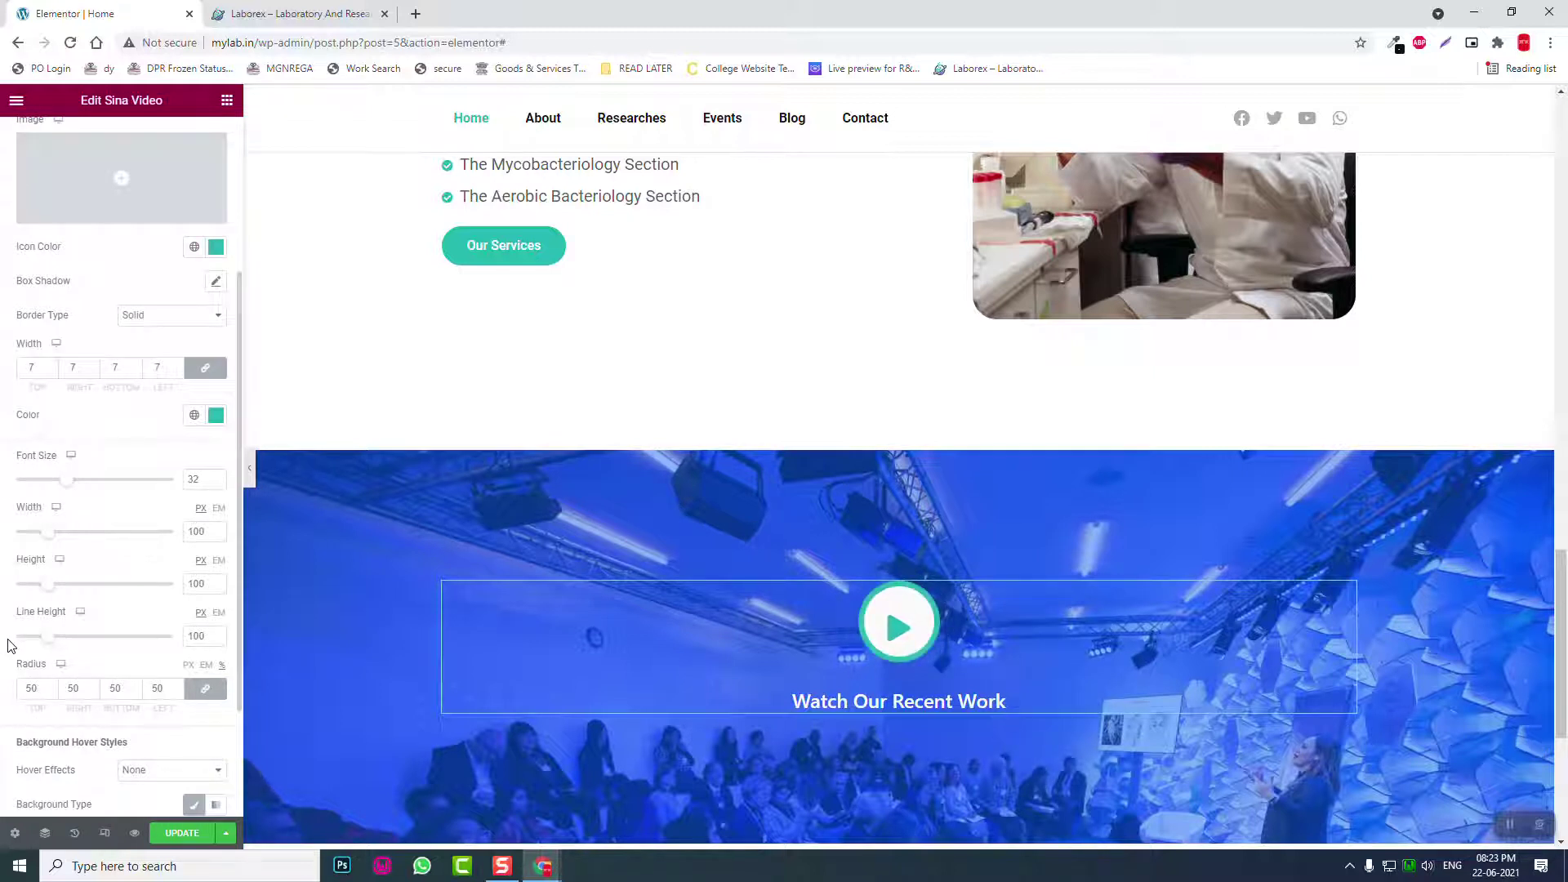
click(248, 464)
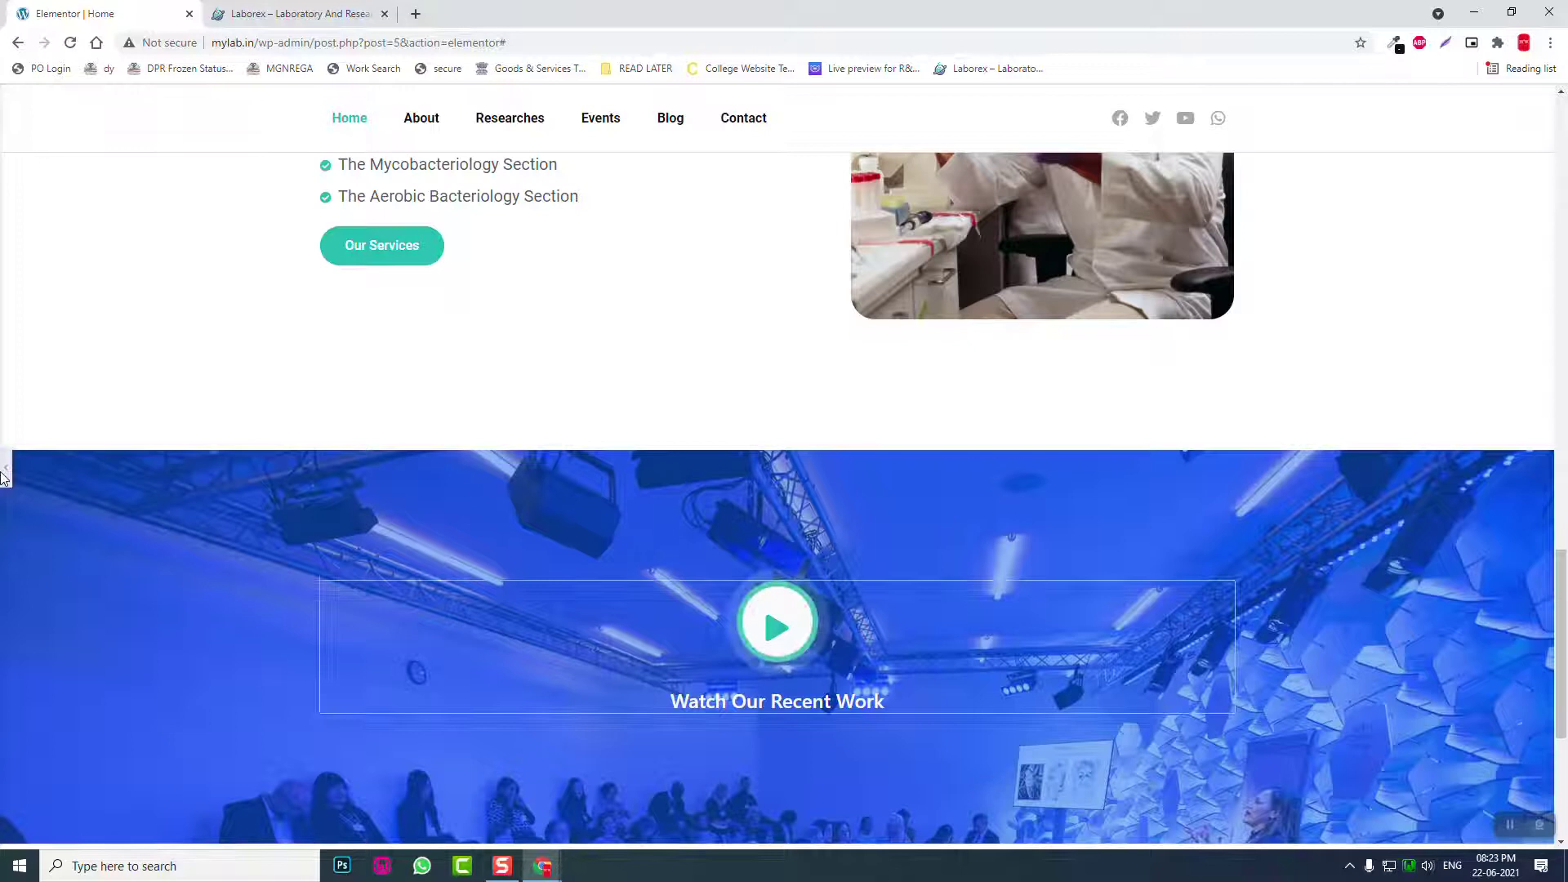
click(5, 472)
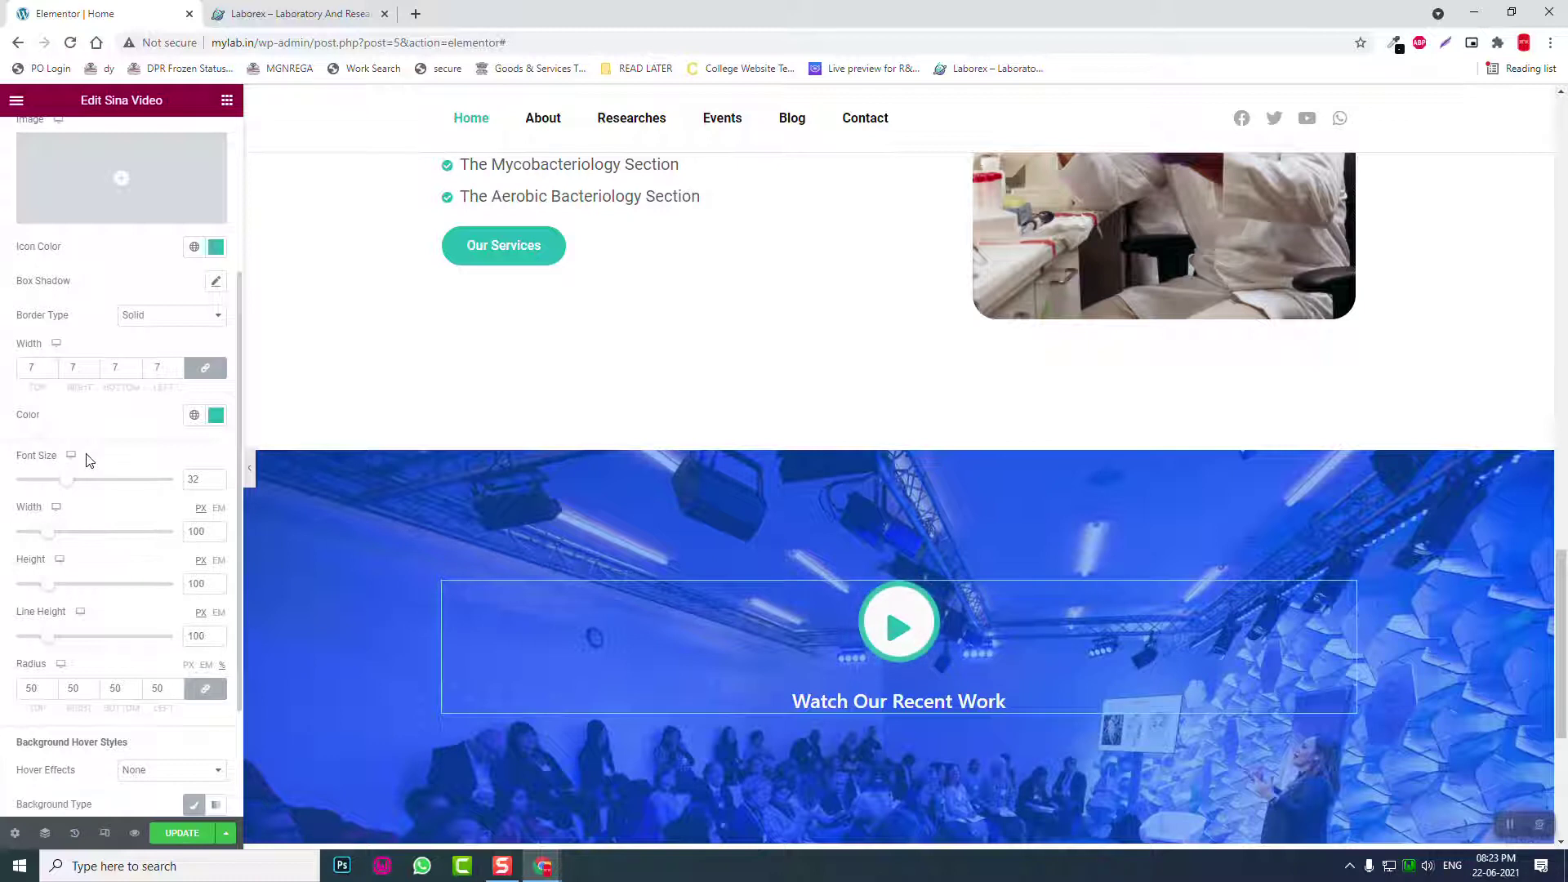
scroll(90, 459, down, 2)
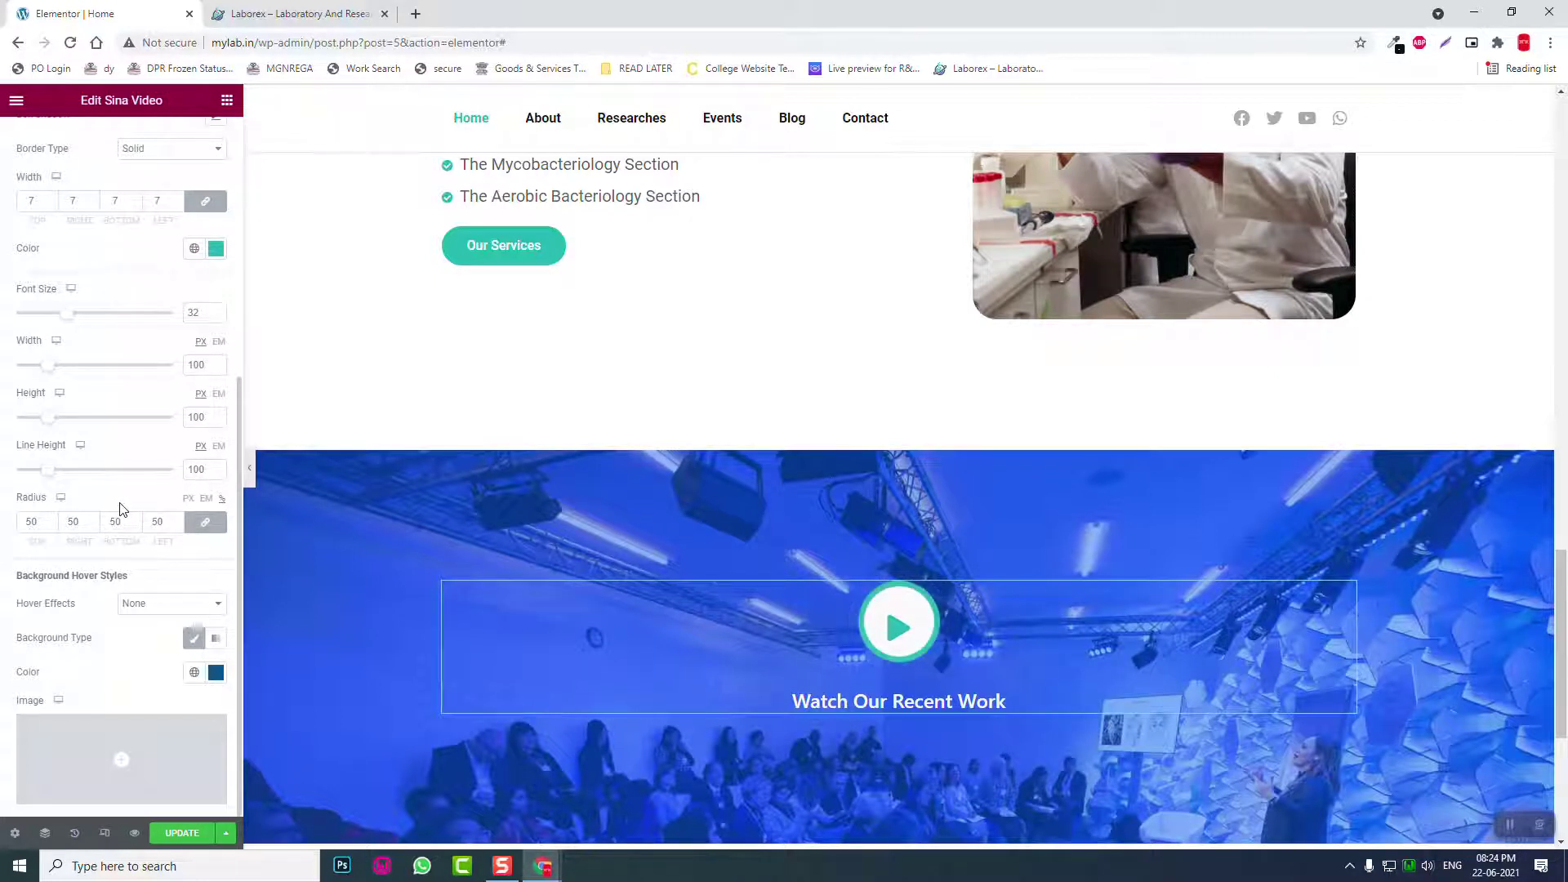
mouse_move(65, 319)
mouse_down()
mouse_move(87, 324)
mouse_move(68, 325)
mouse_up()
drag(51, 370, 48, 373)
click(214, 363)
Step: Examine the layout of the Research Topic section below the video banner on the Laborex demo
scroll(1002, 539, down, 3)
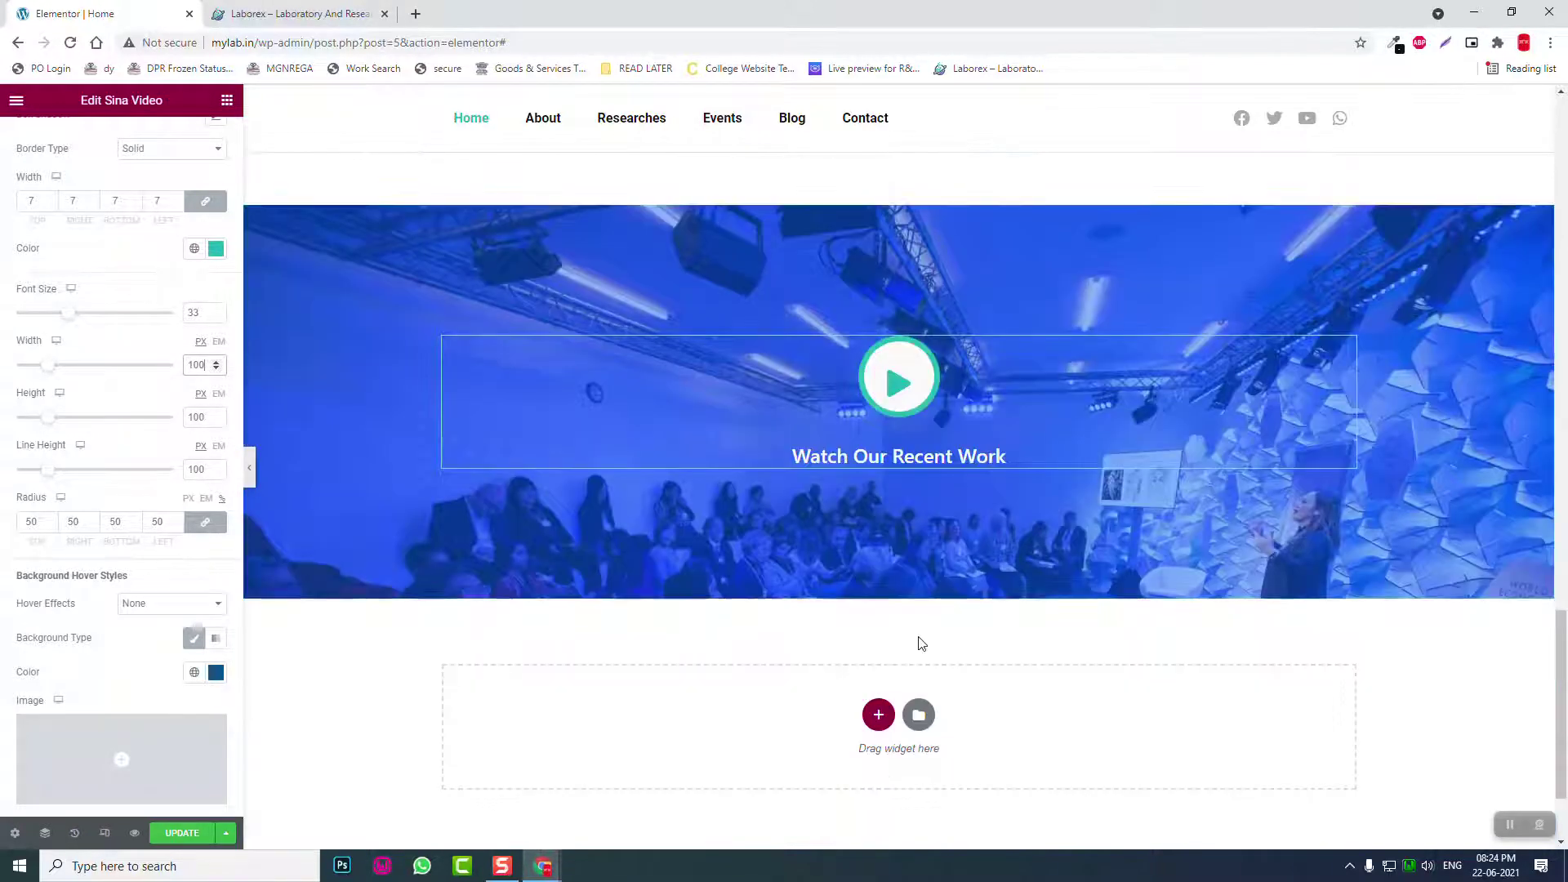
click(343, 12)
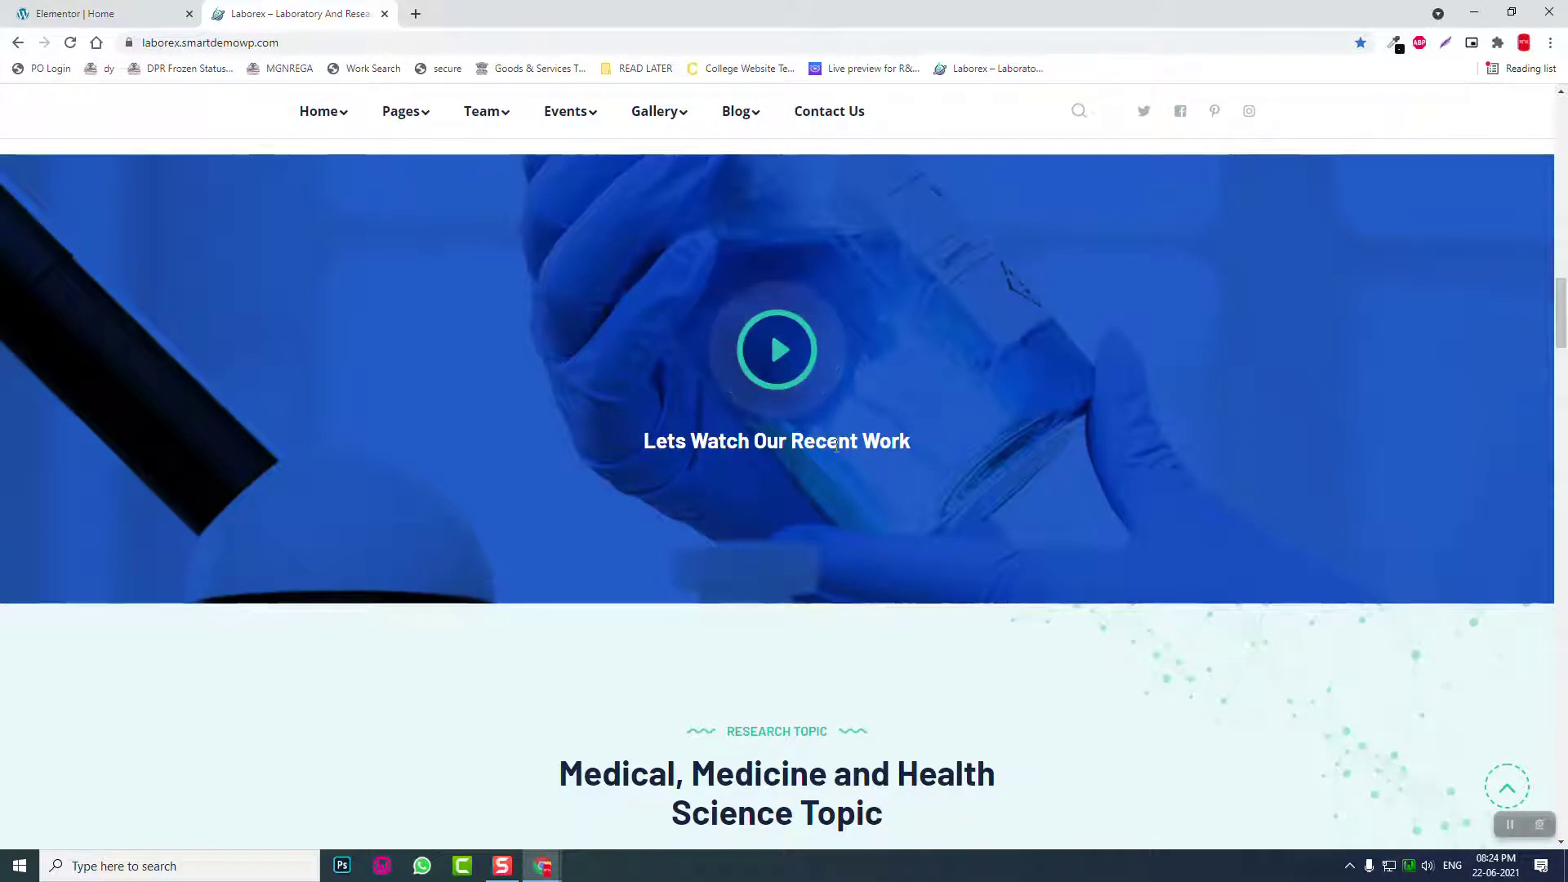
scroll(836, 447, down, 5)
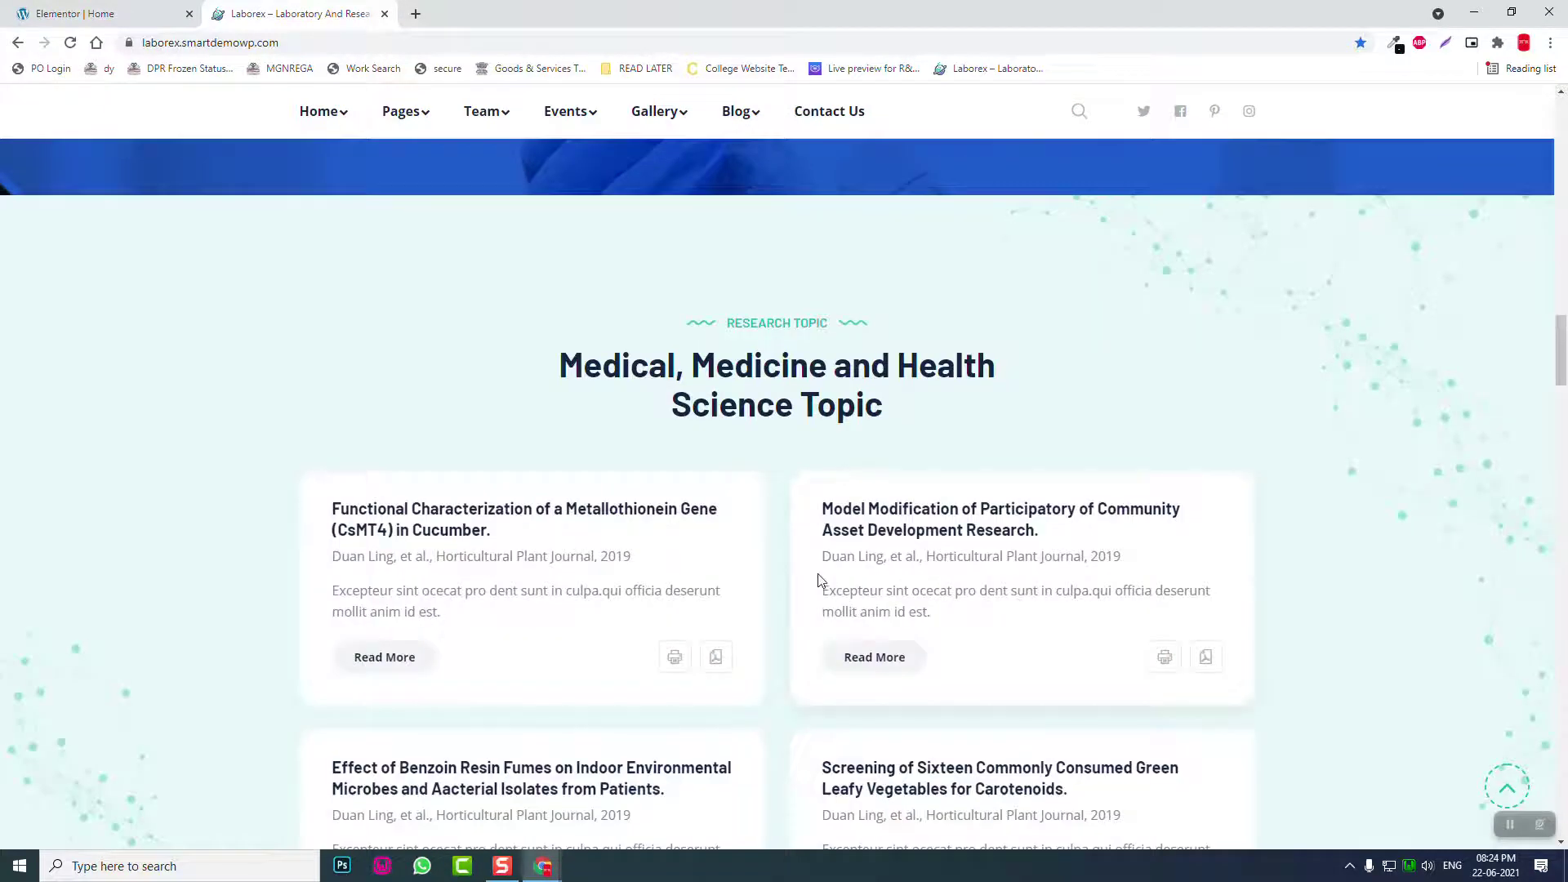
scroll(823, 579, down, 2)
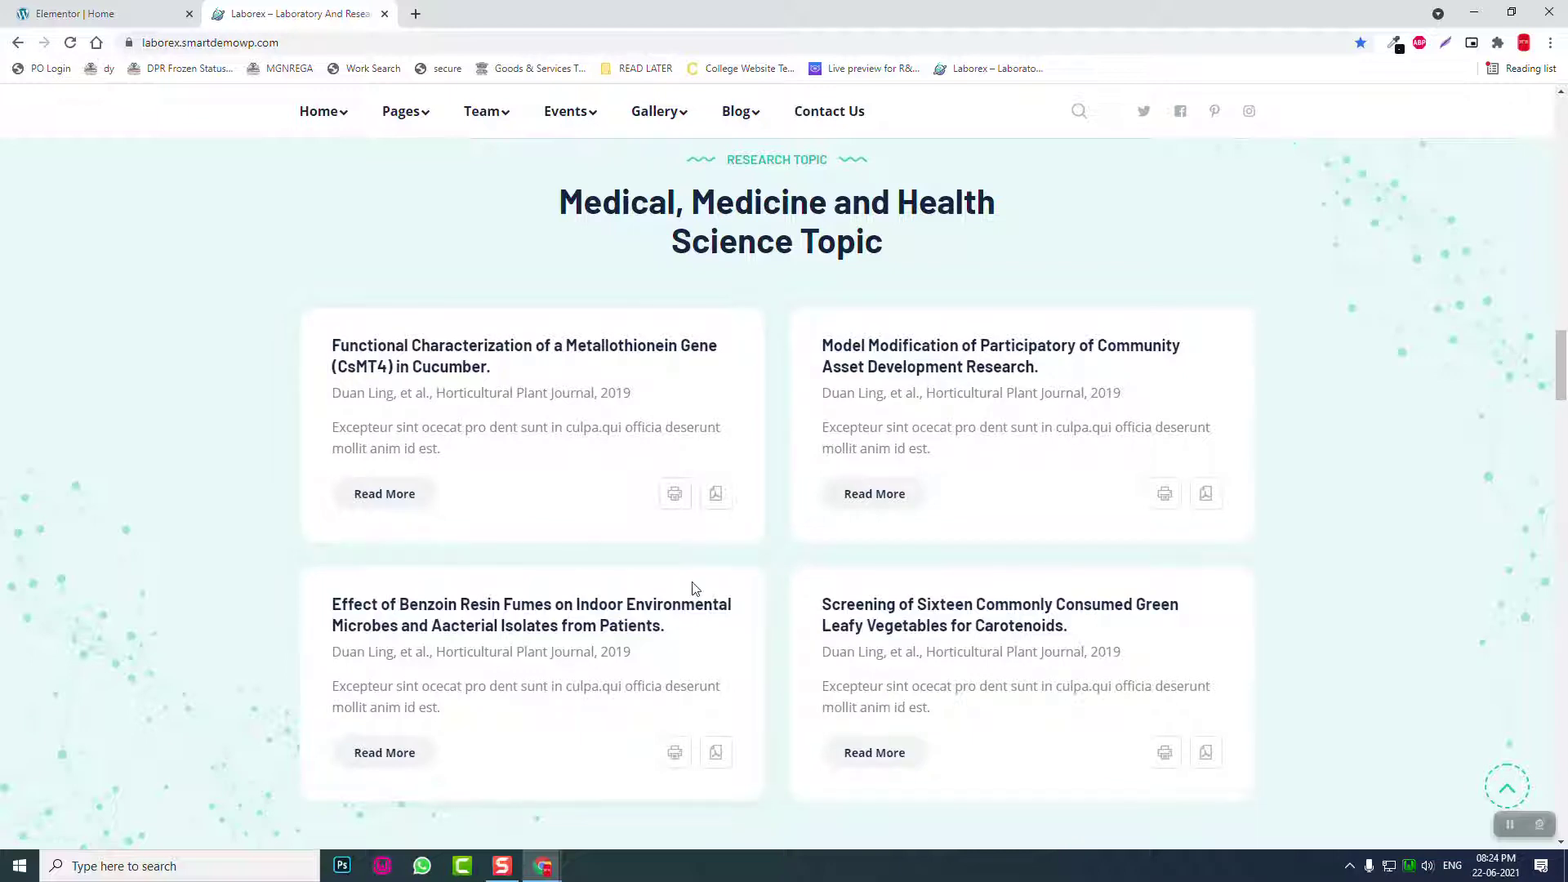
click(91, 8)
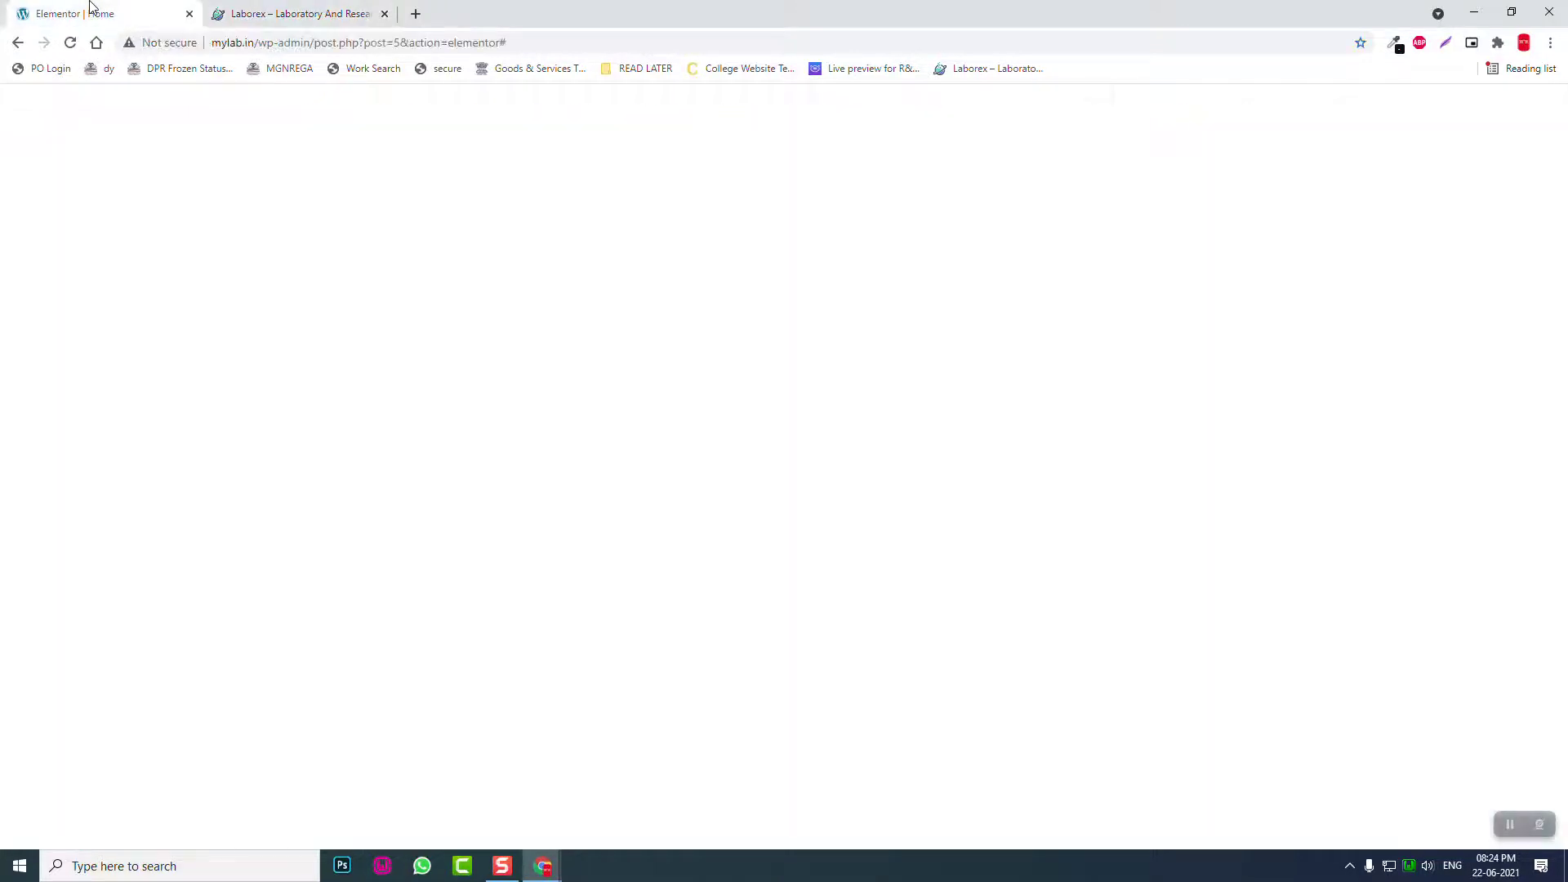
Step: Copy the About Research text column and paste it into the empty area below the video banner
scroll(944, 383, up, 1)
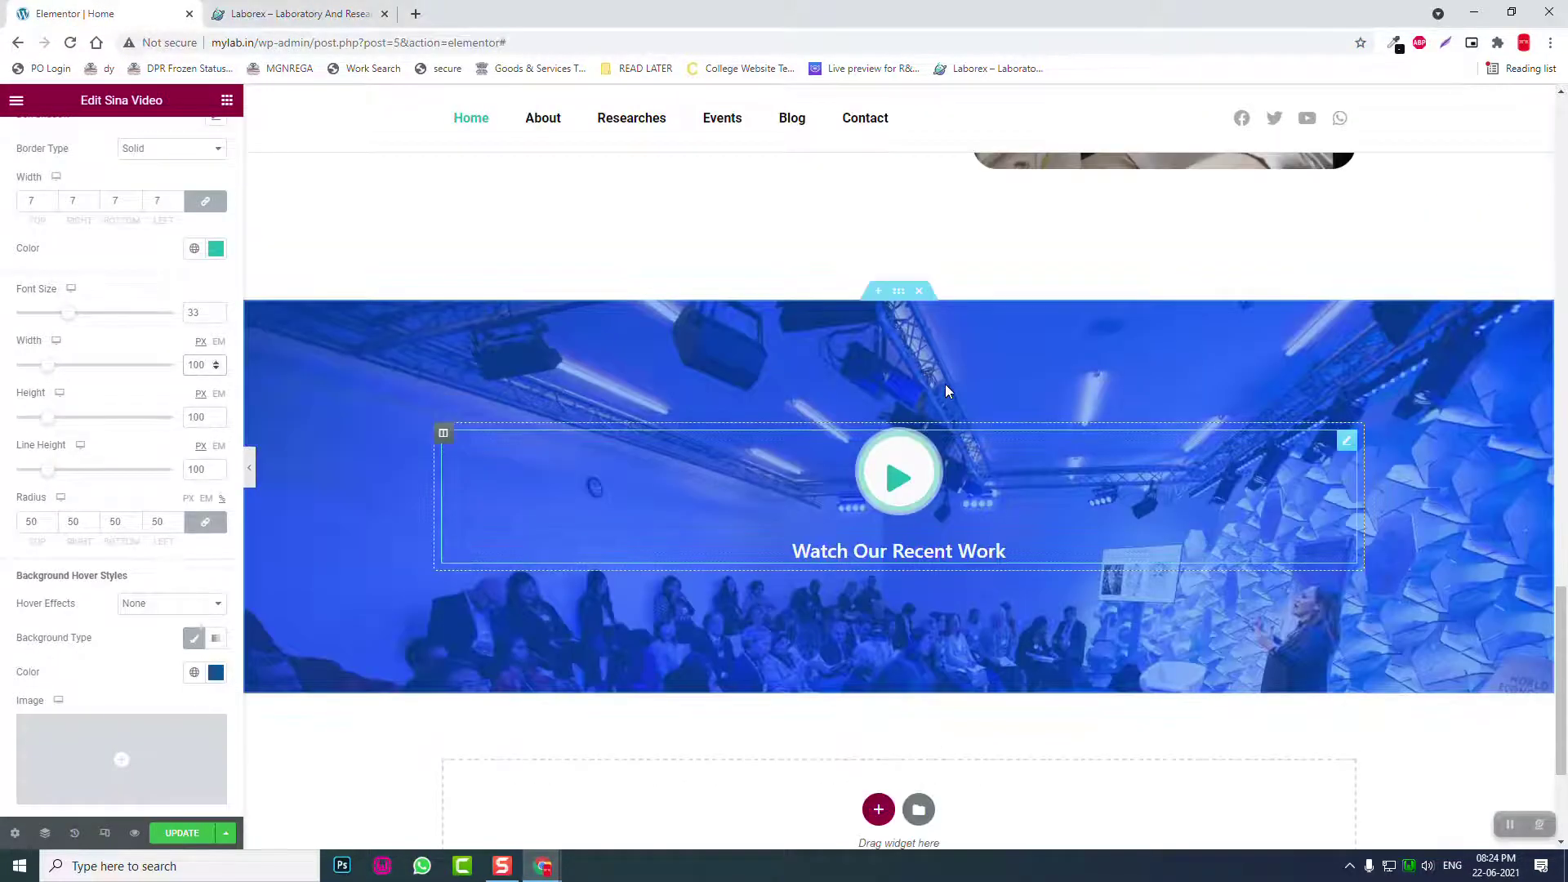
scroll(945, 384, up, 5)
scroll(947, 392, up, 3)
scroll(947, 392, down, 4)
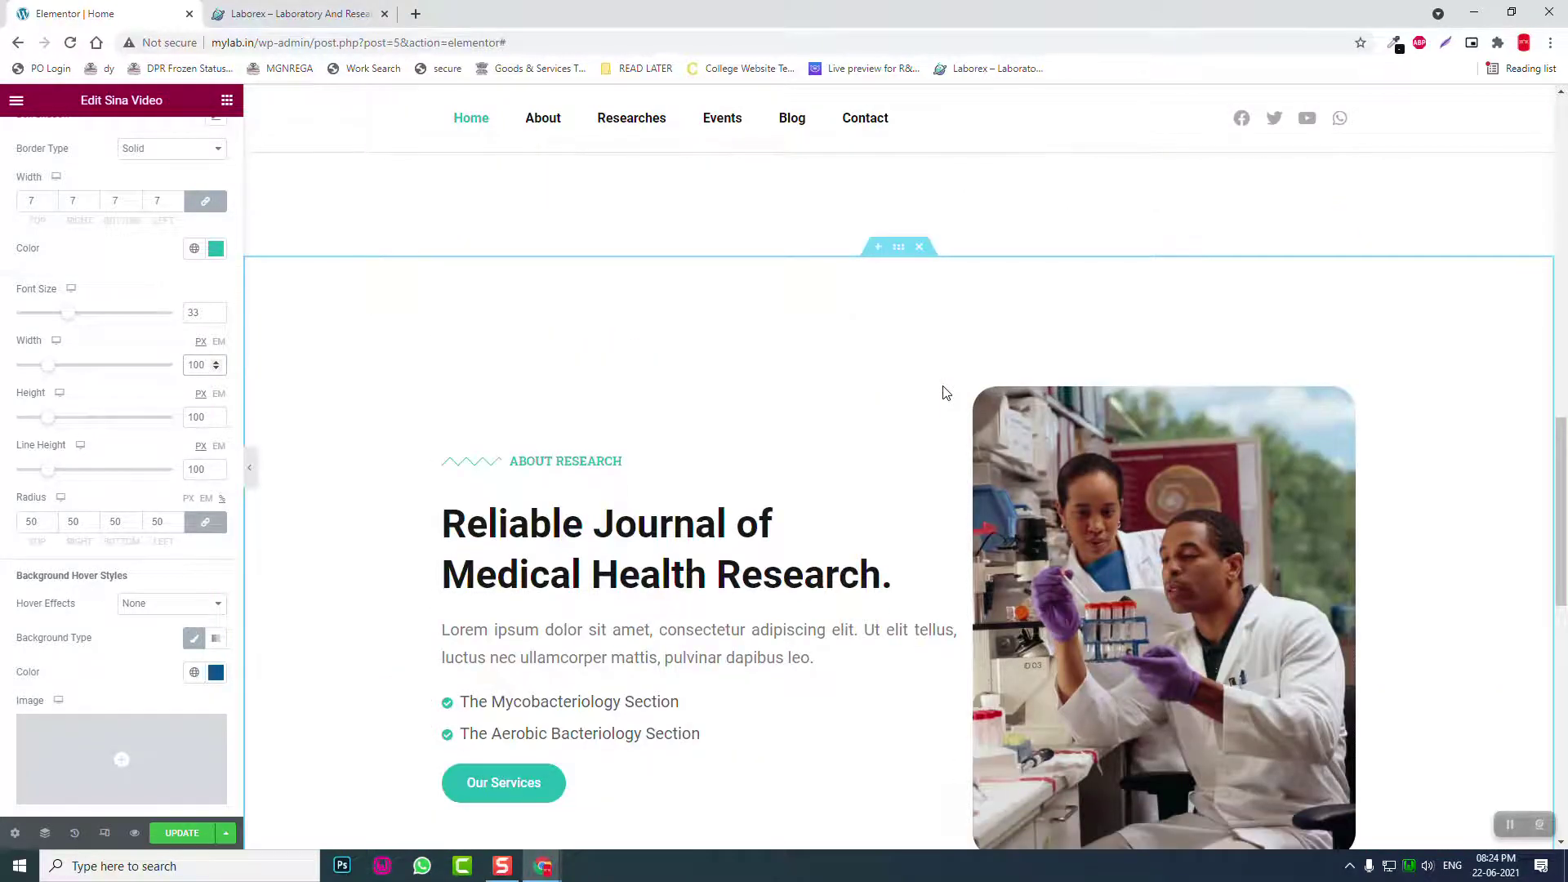
scroll(944, 388, down, 4)
scroll(939, 391, up, 6)
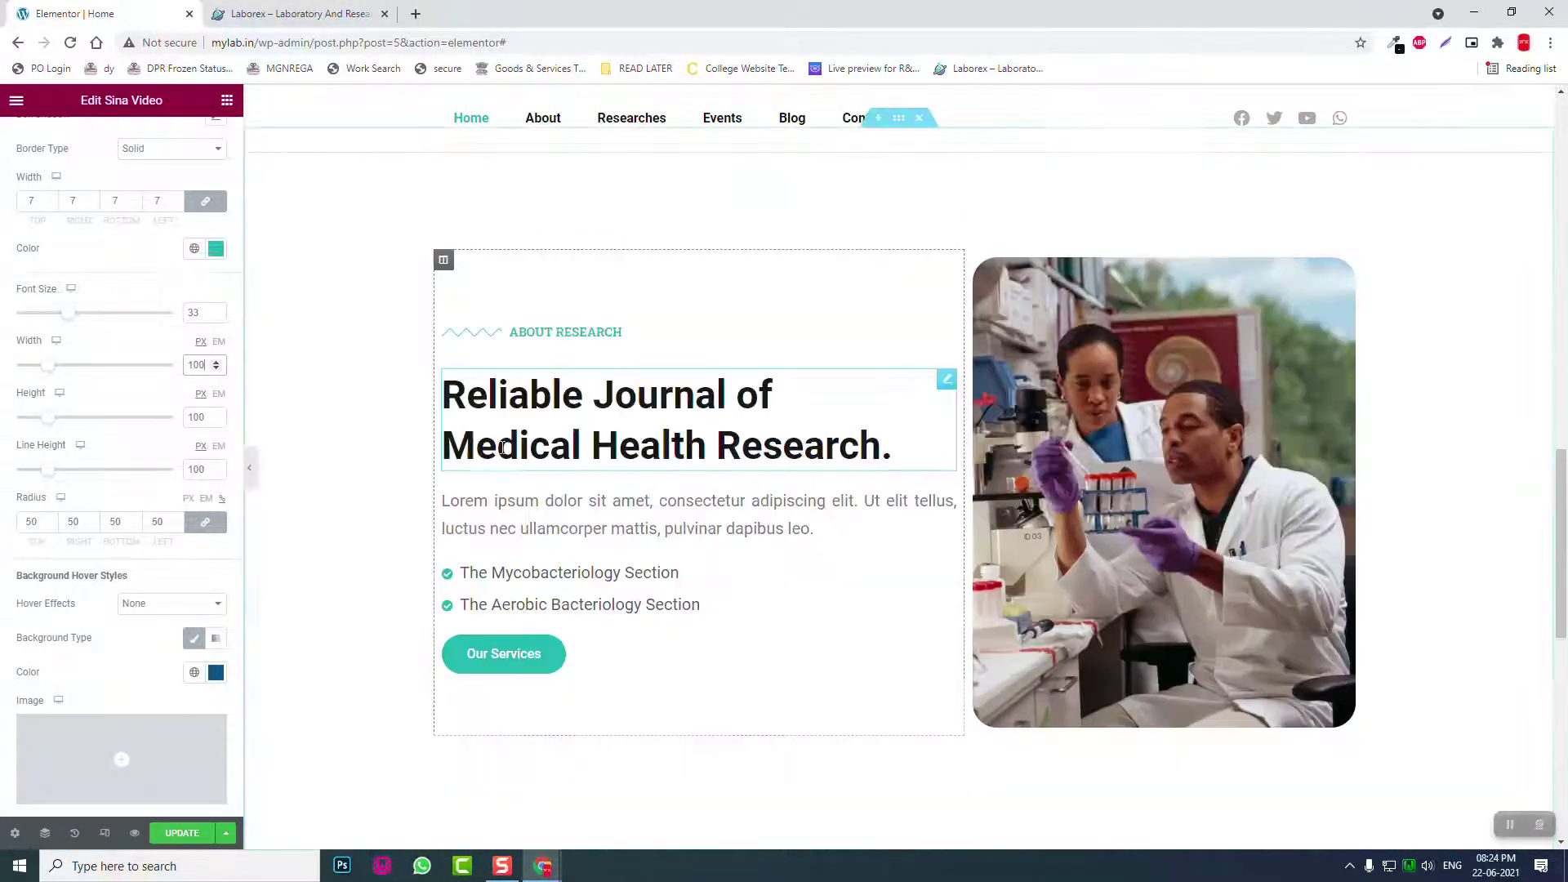
right_click(444, 261)
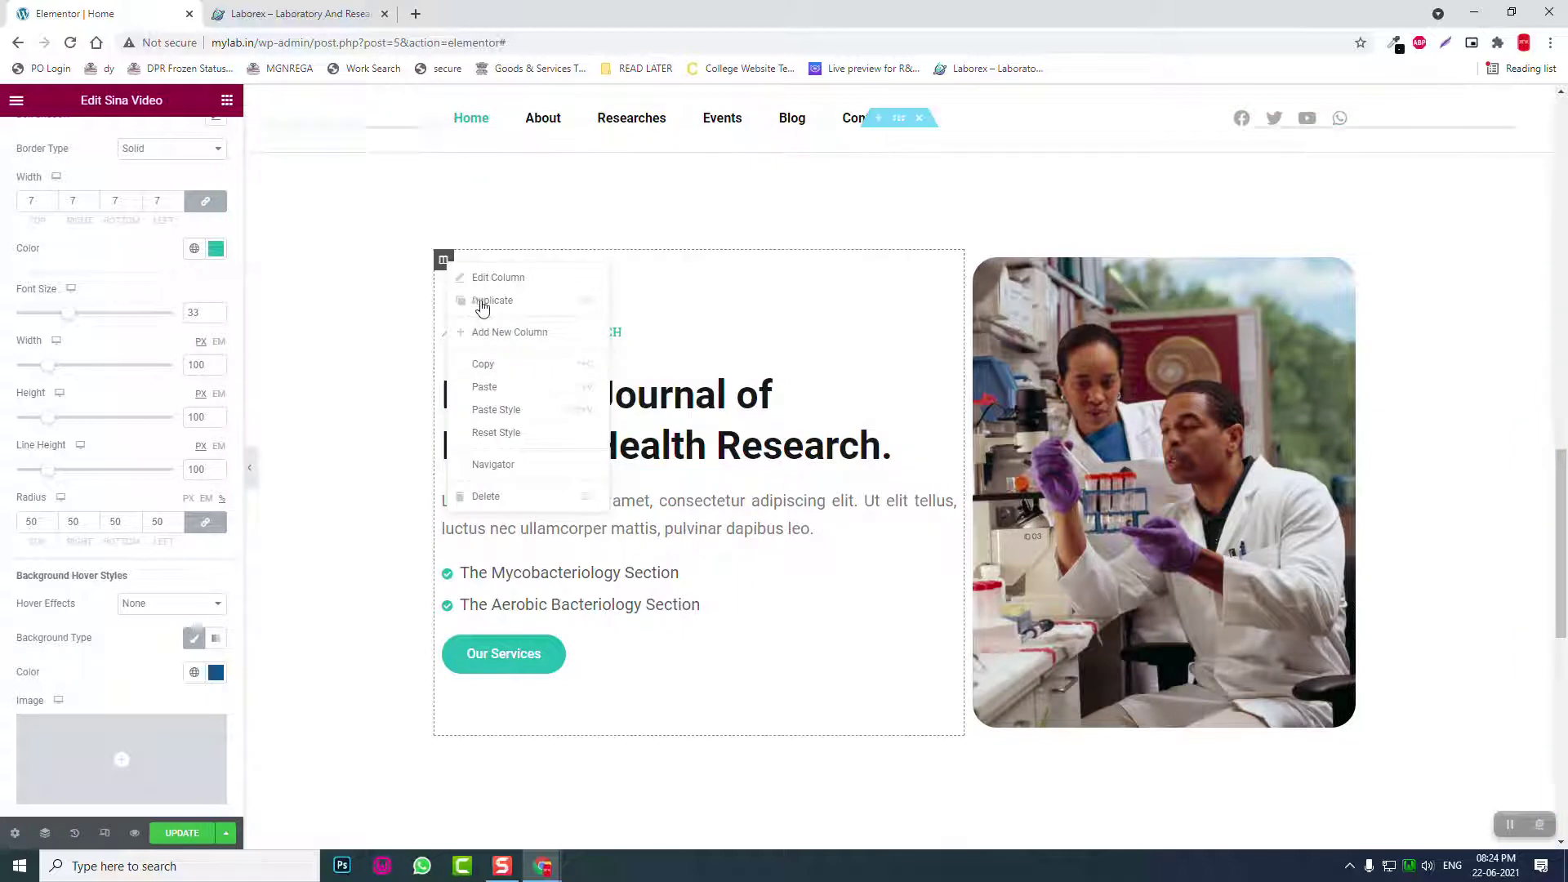
click(516, 364)
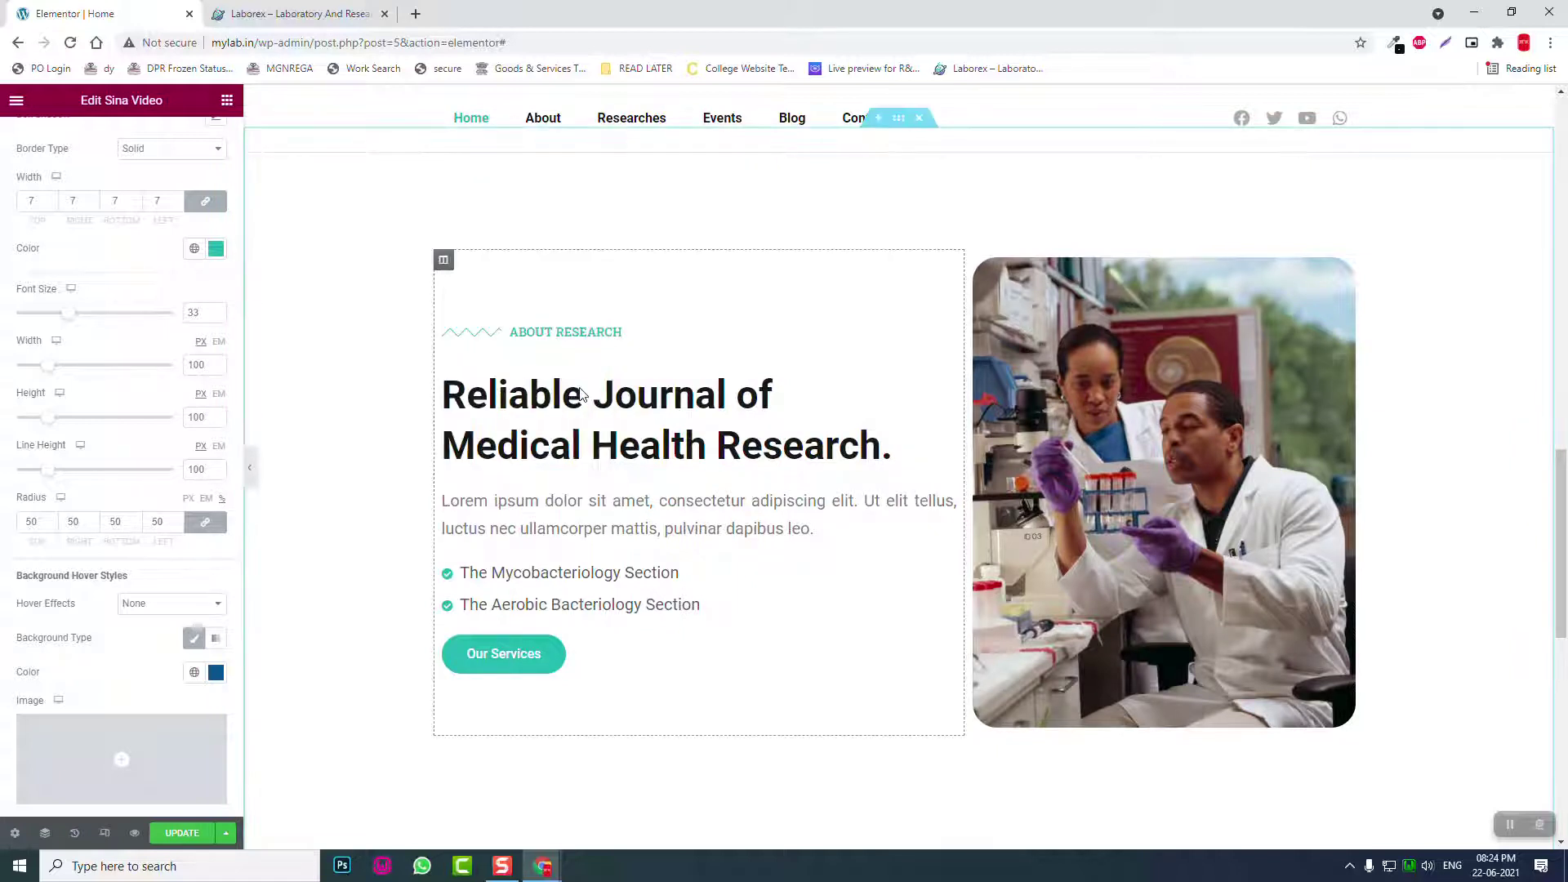
scroll(619, 405, down, 6)
scroll(1021, 547, down, 3)
right_click(1021, 548)
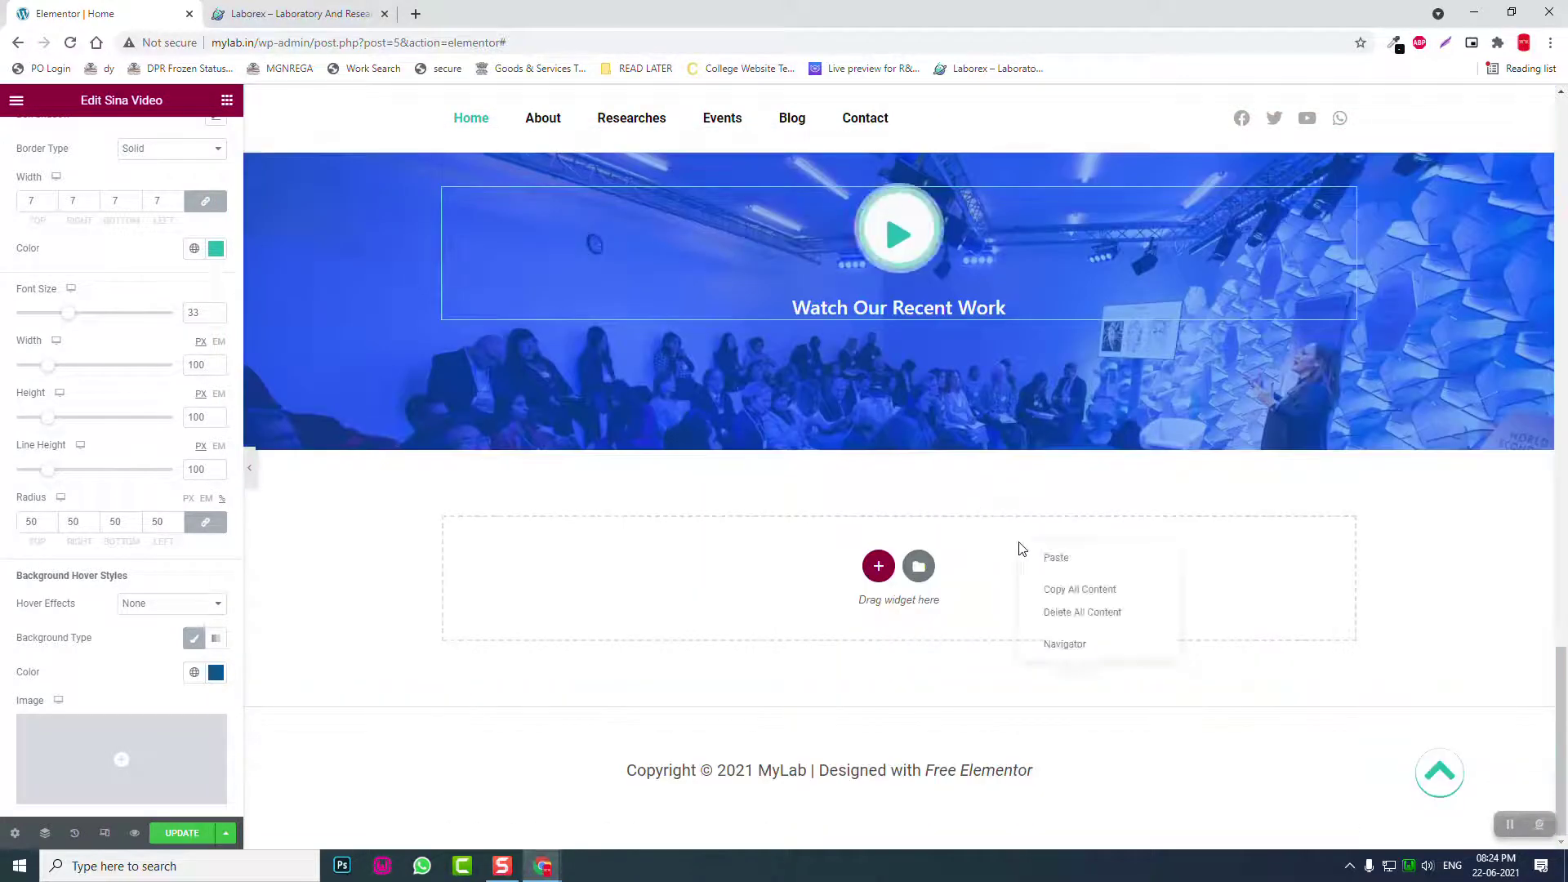
click(1077, 556)
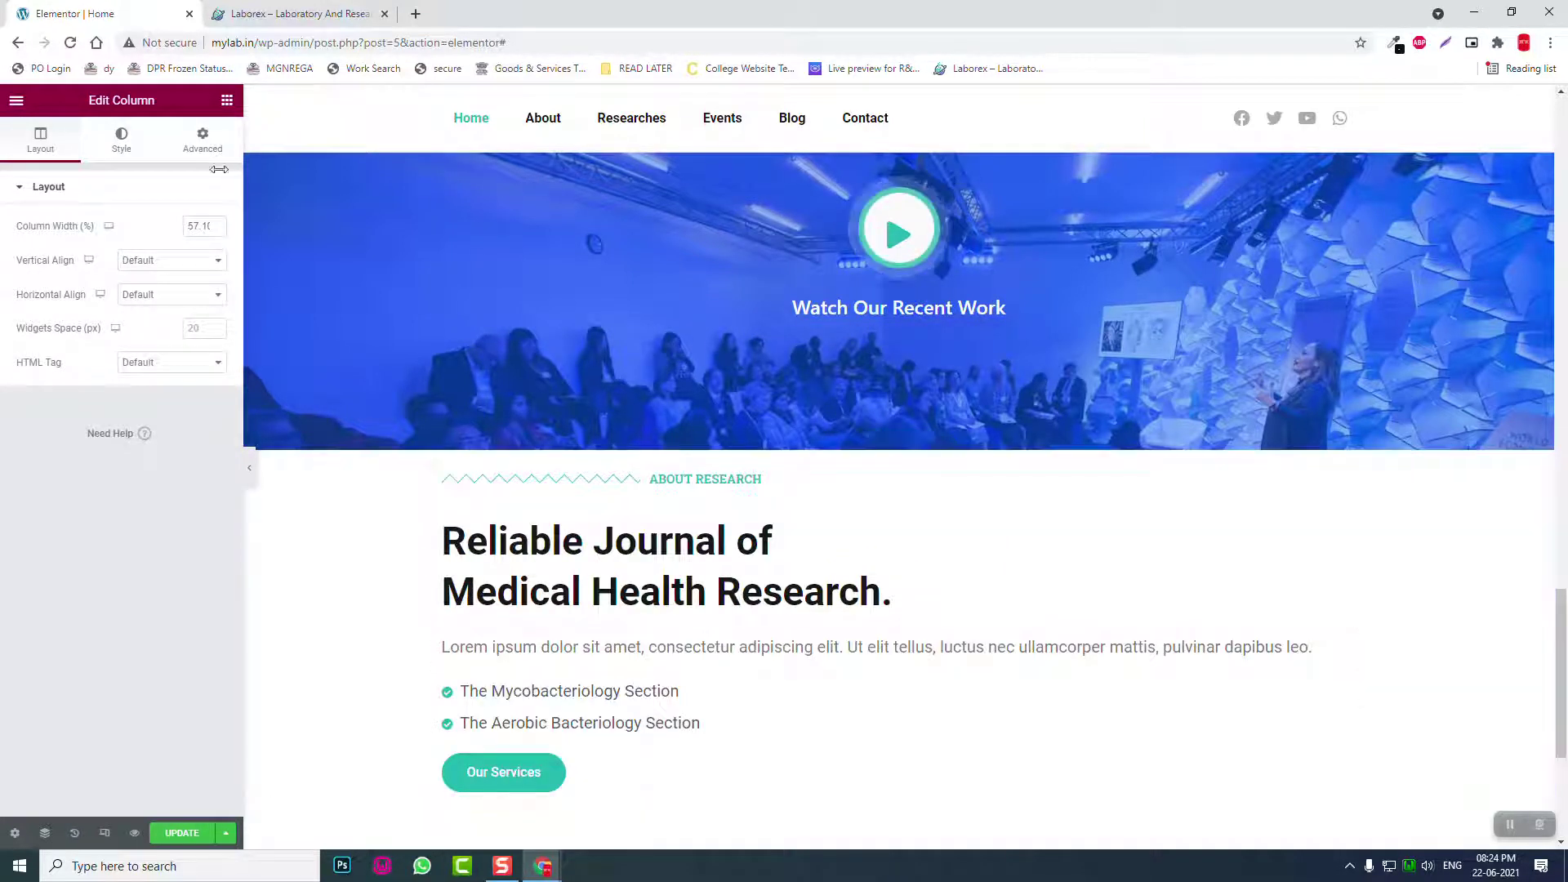
Step: Unlink the pasted column's padding values and set its top and bottom padding to 150 px
click(202, 140)
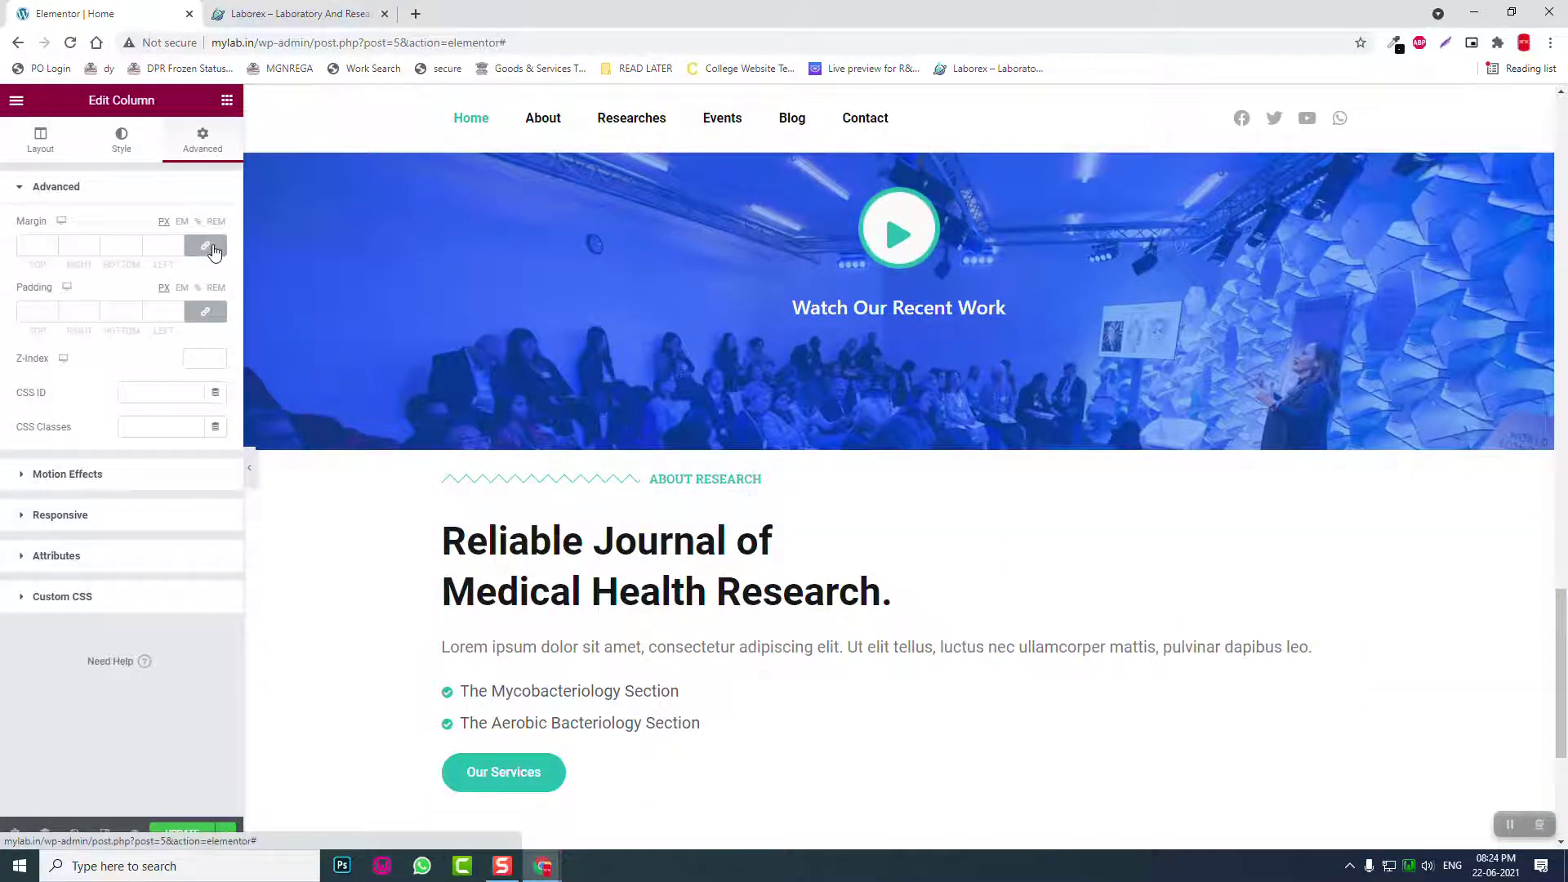
click(209, 314)
click(36, 312)
text(150)
key(Tab)
key(Tab)
text(15)
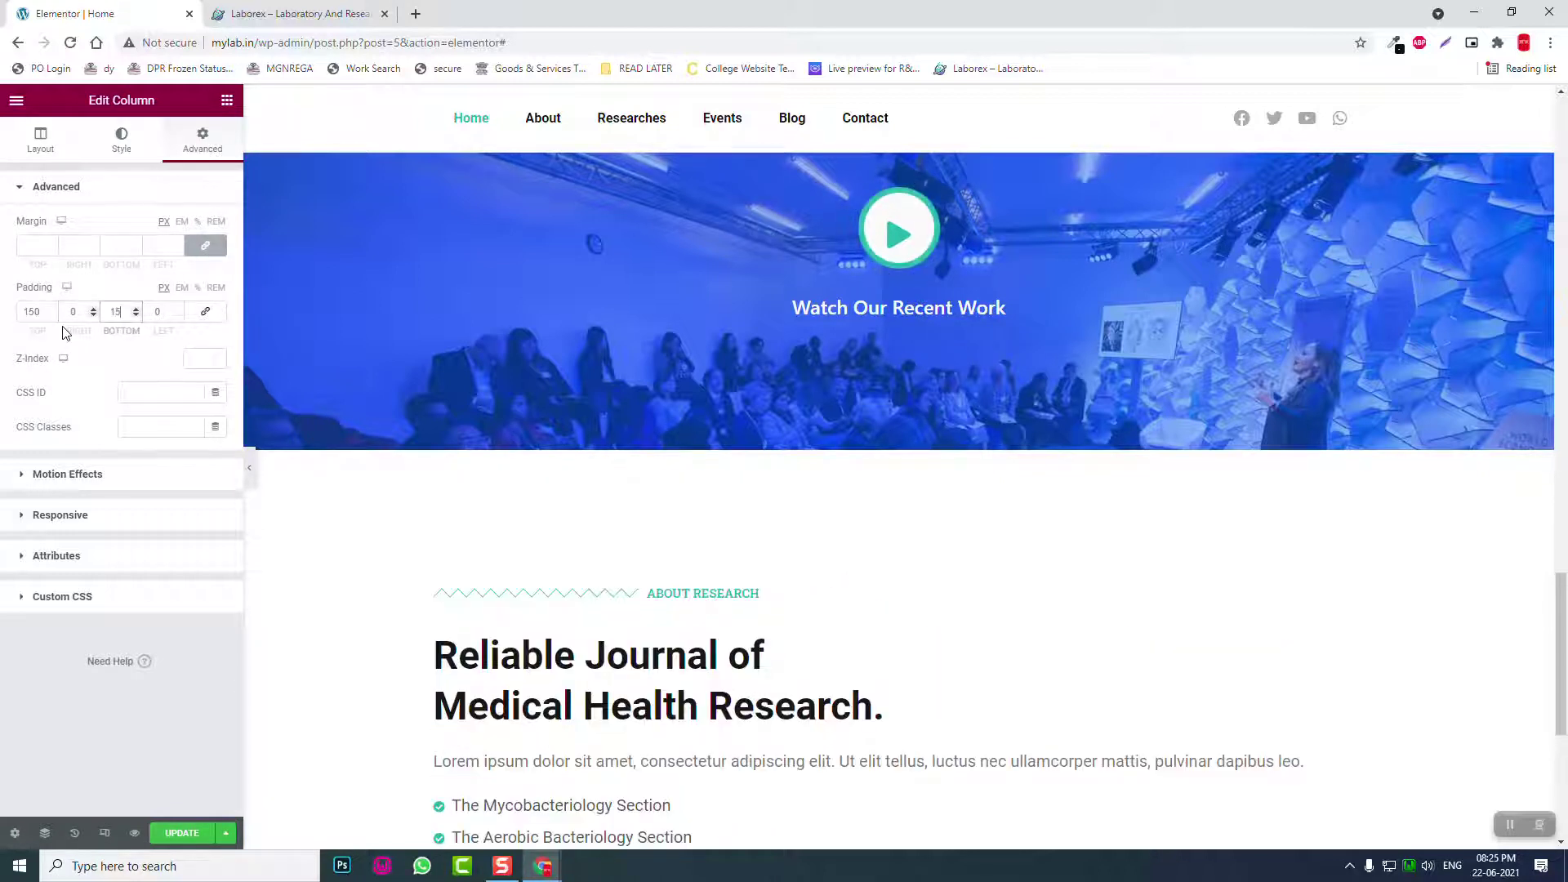
text(0)
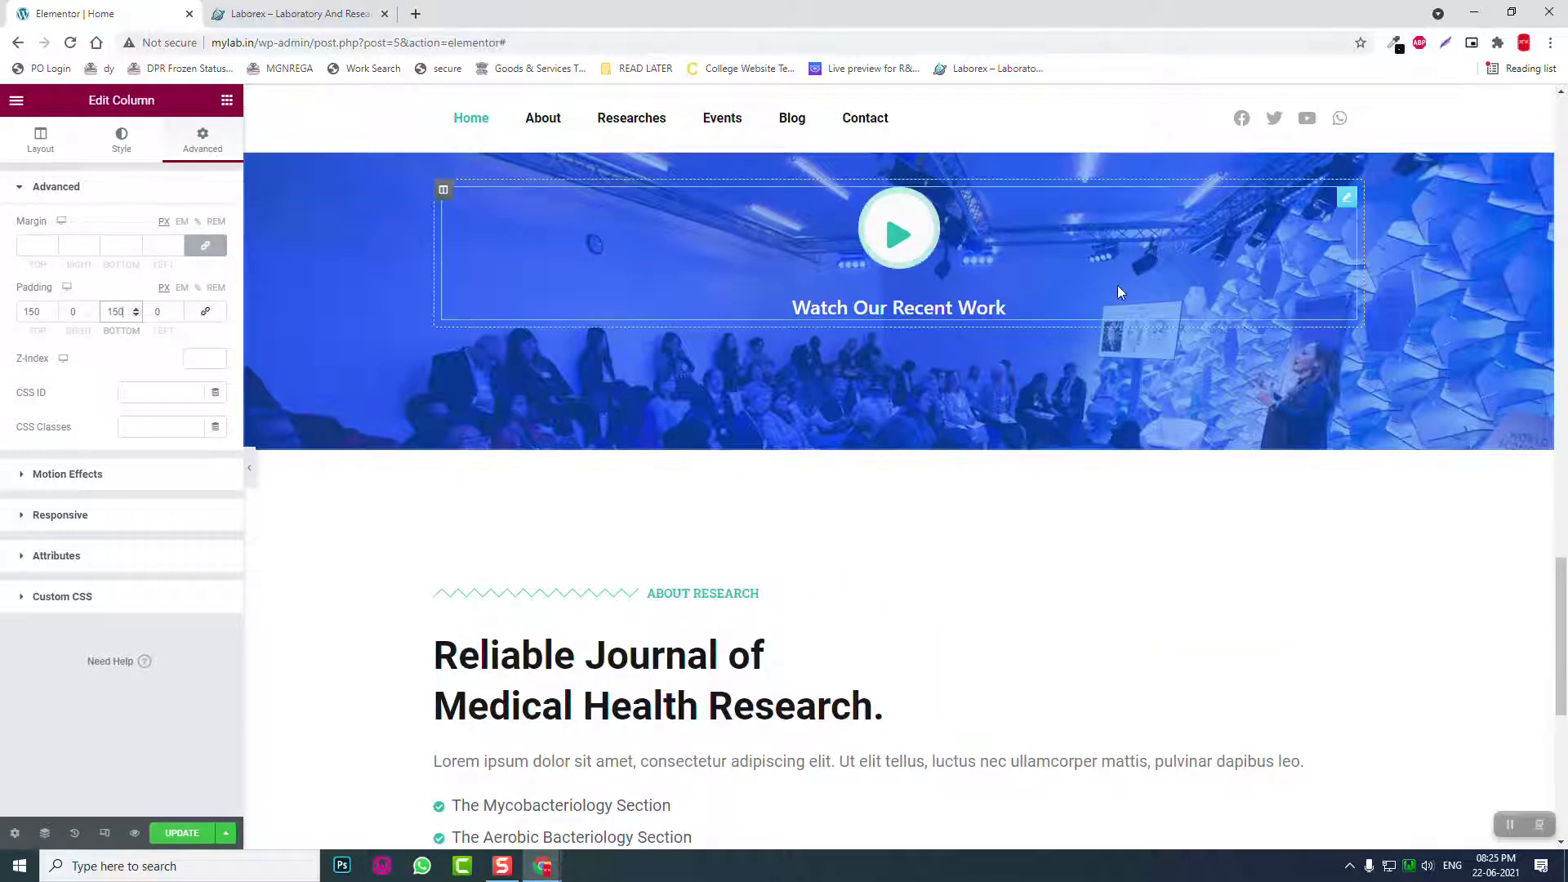
Step: Center-align the zigzag ABOUT RESEARCH divider in the pasted column
click(713, 595)
click(713, 596)
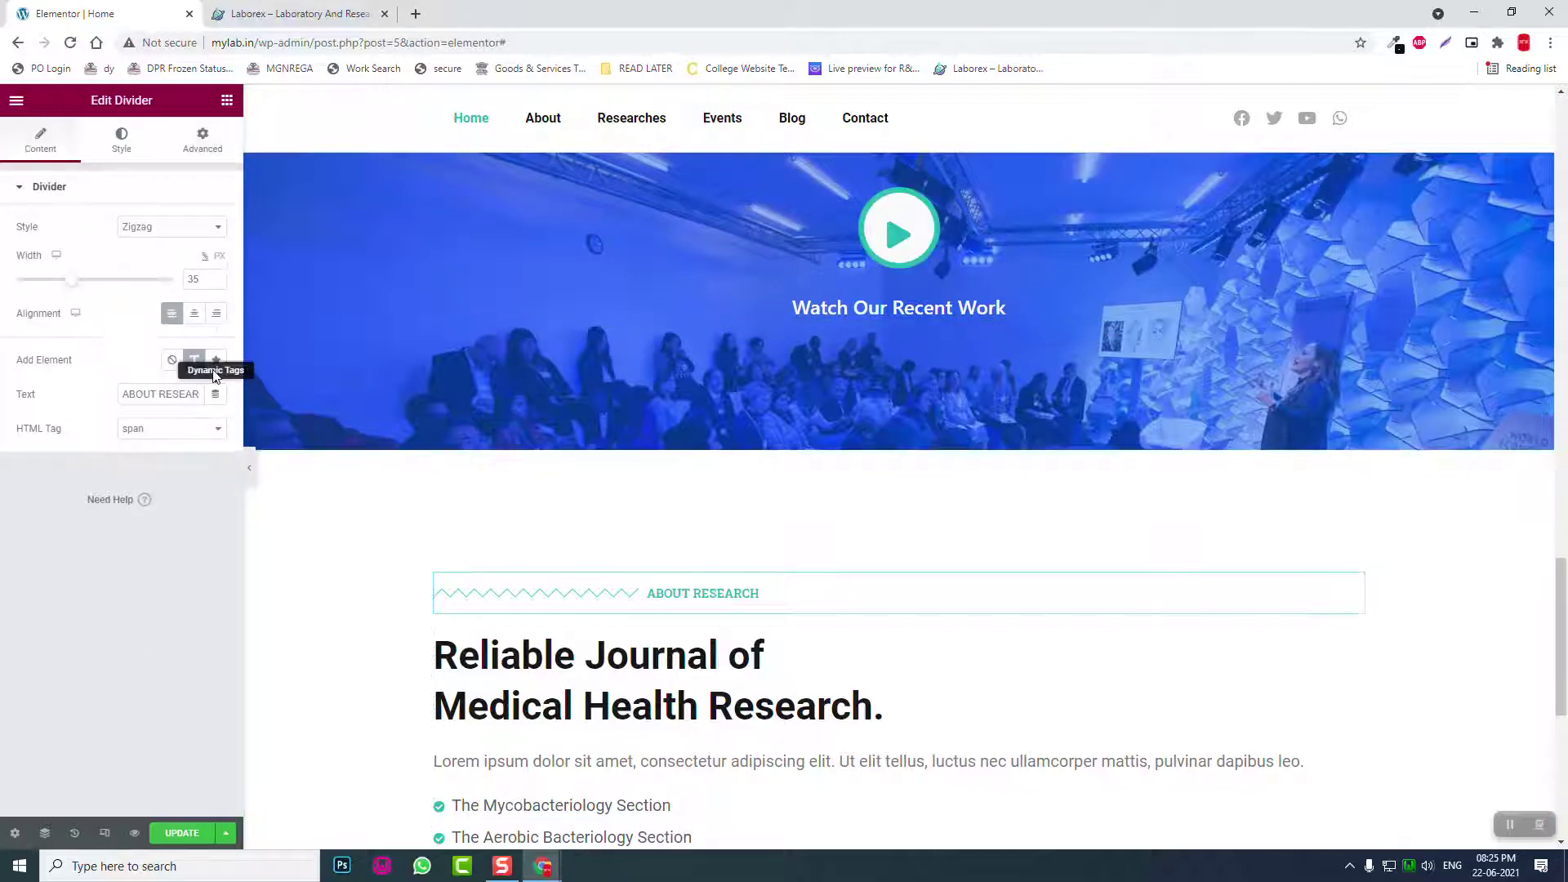
click(194, 315)
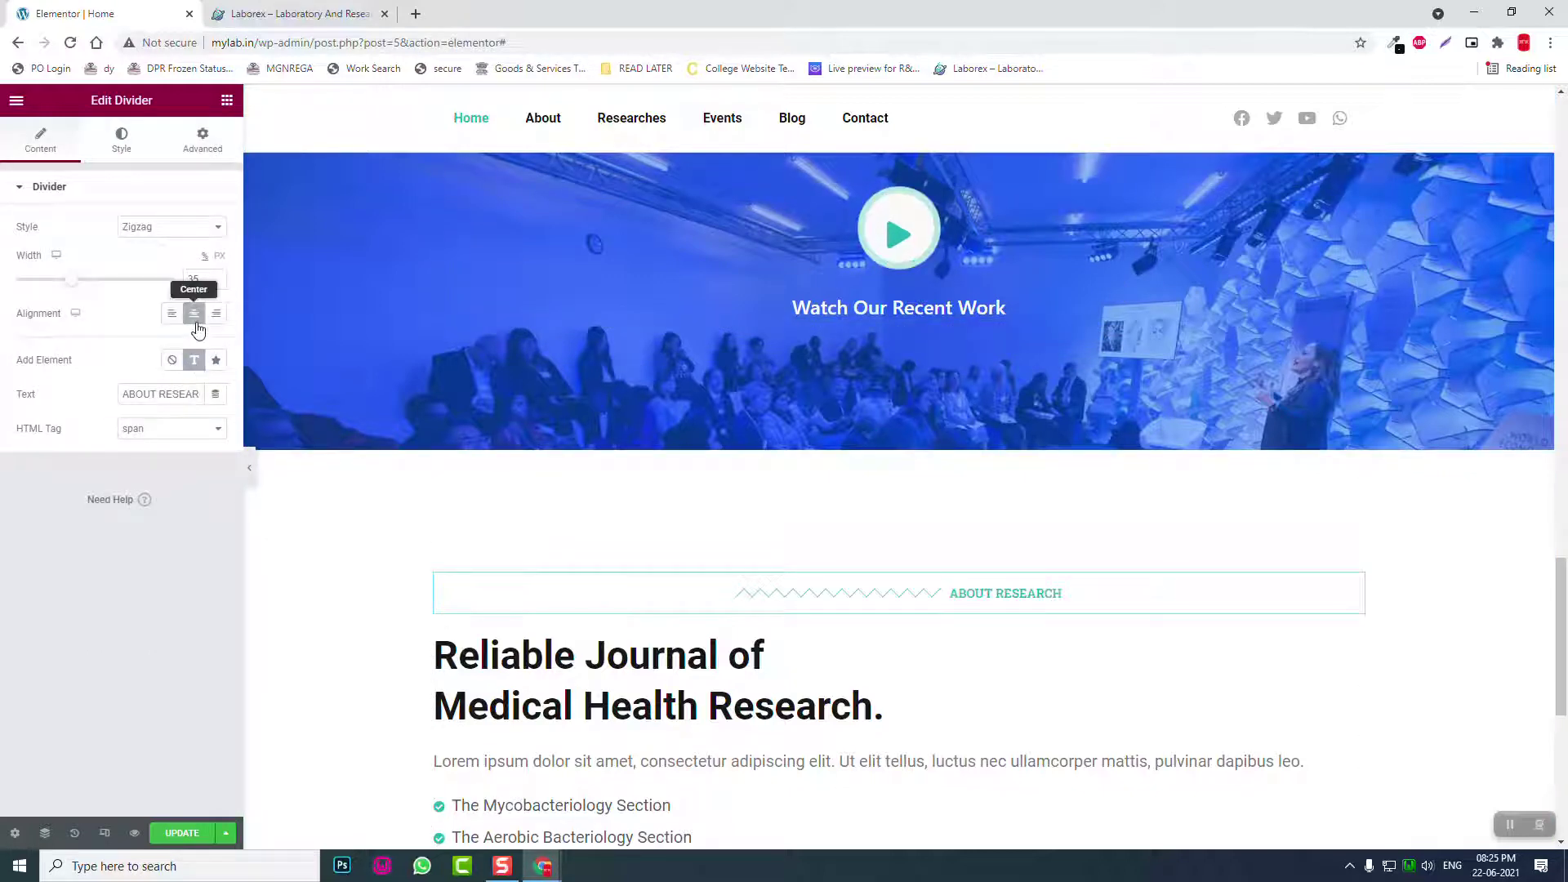
Step: Change the pasted zigzag divider's text to RESEARCH TOPIC, matching the label on the Laborex demo
click(286, 14)
drag(825, 156, 736, 153)
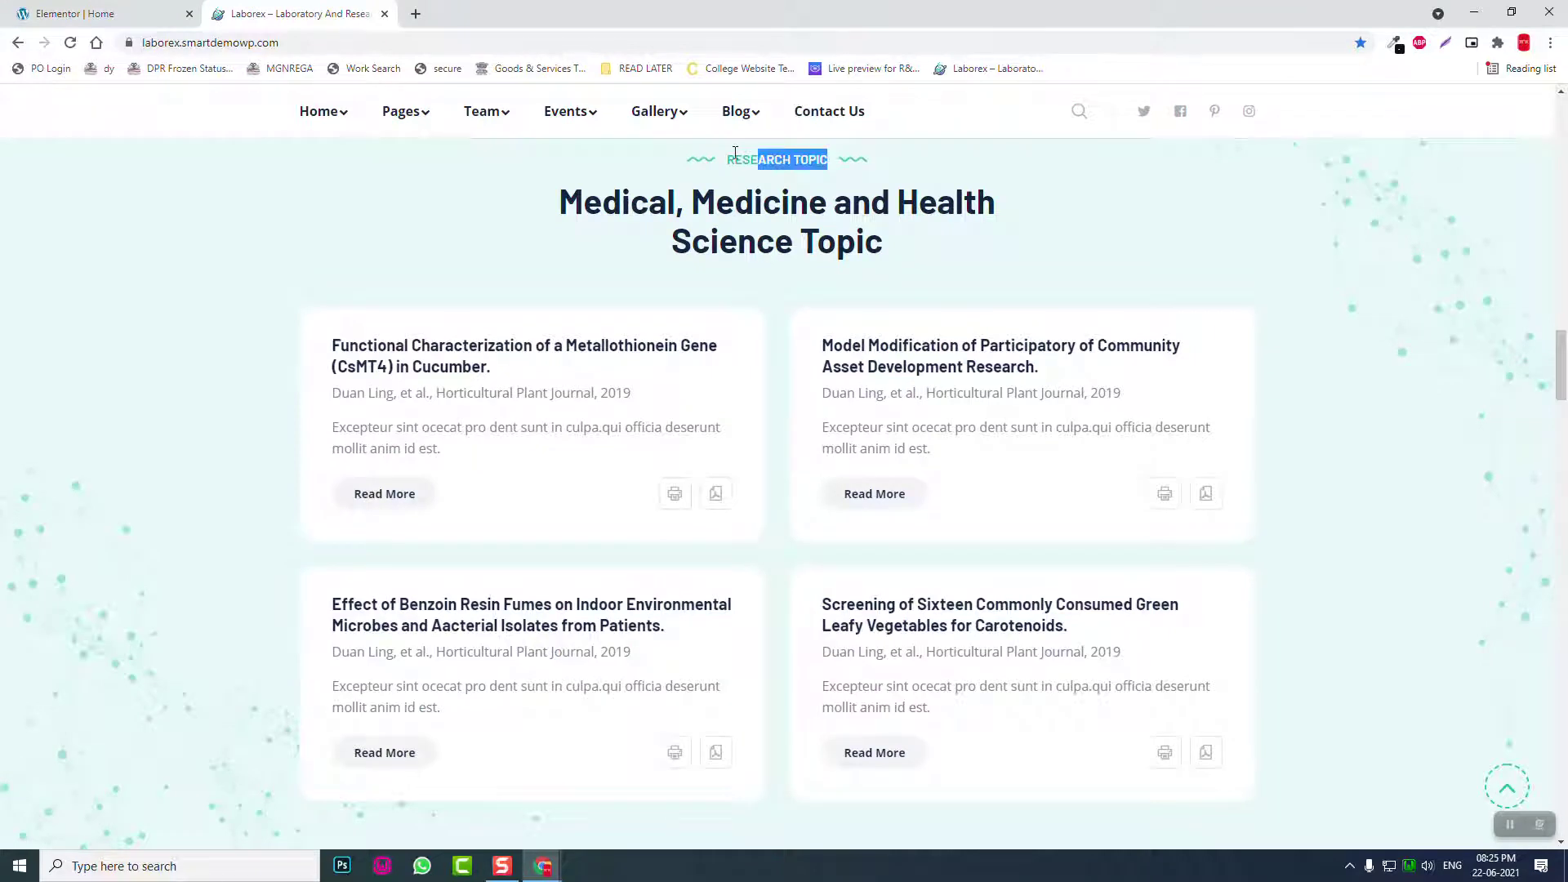
click(122, 13)
triple_click(159, 396)
text(RESEARCH TOPIC)
Step: Center the text within the RESEARCH TOPIC divider's zigzag line and reduce the divider's width to 19%
click(124, 153)
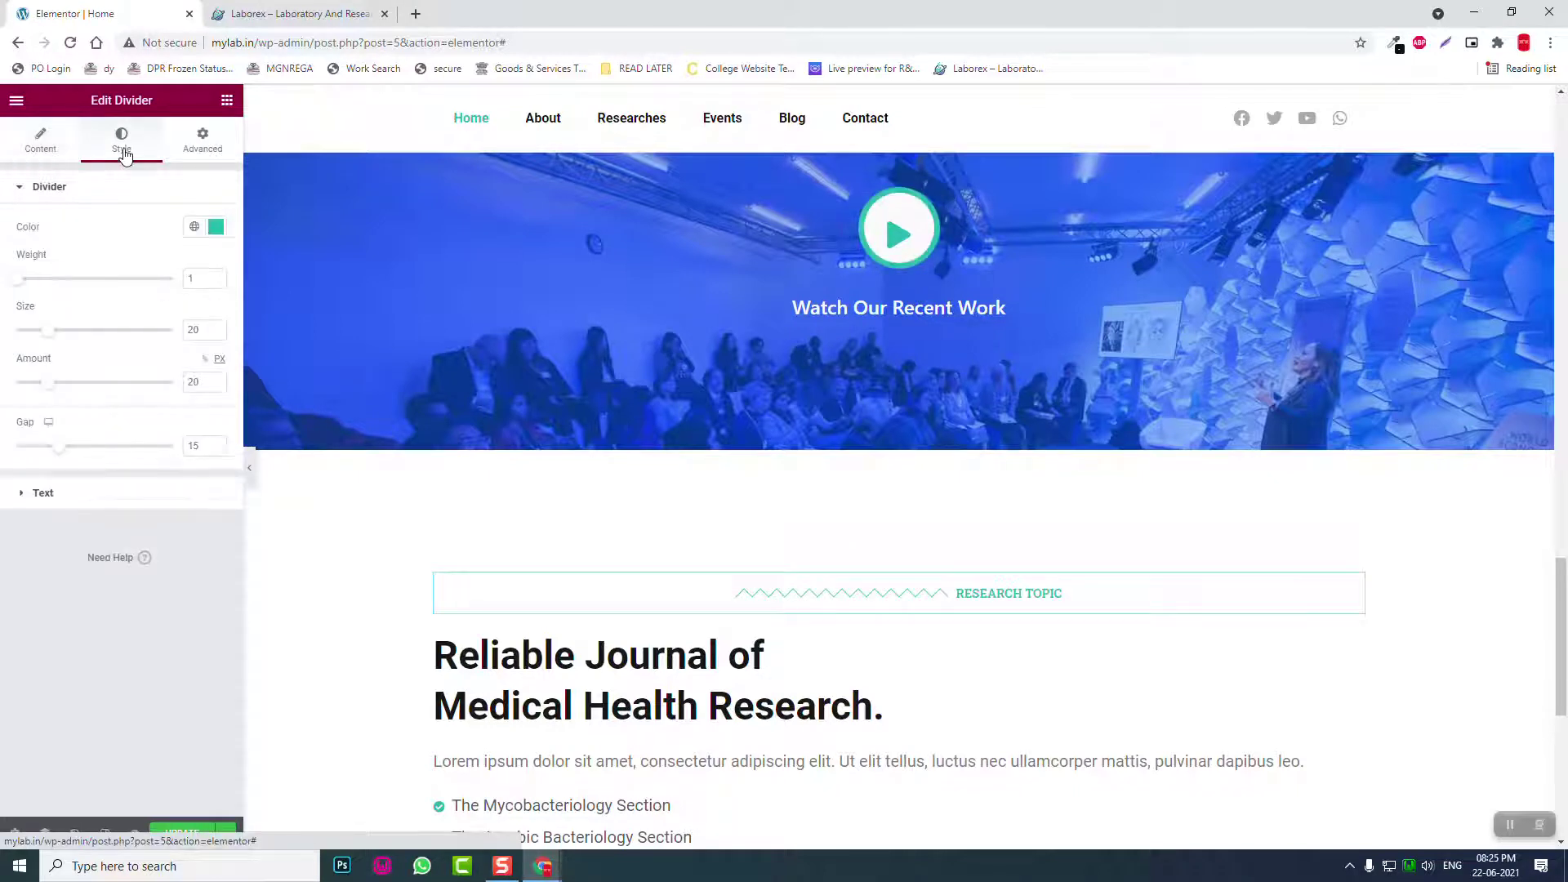
click(113, 487)
click(193, 336)
click(37, 133)
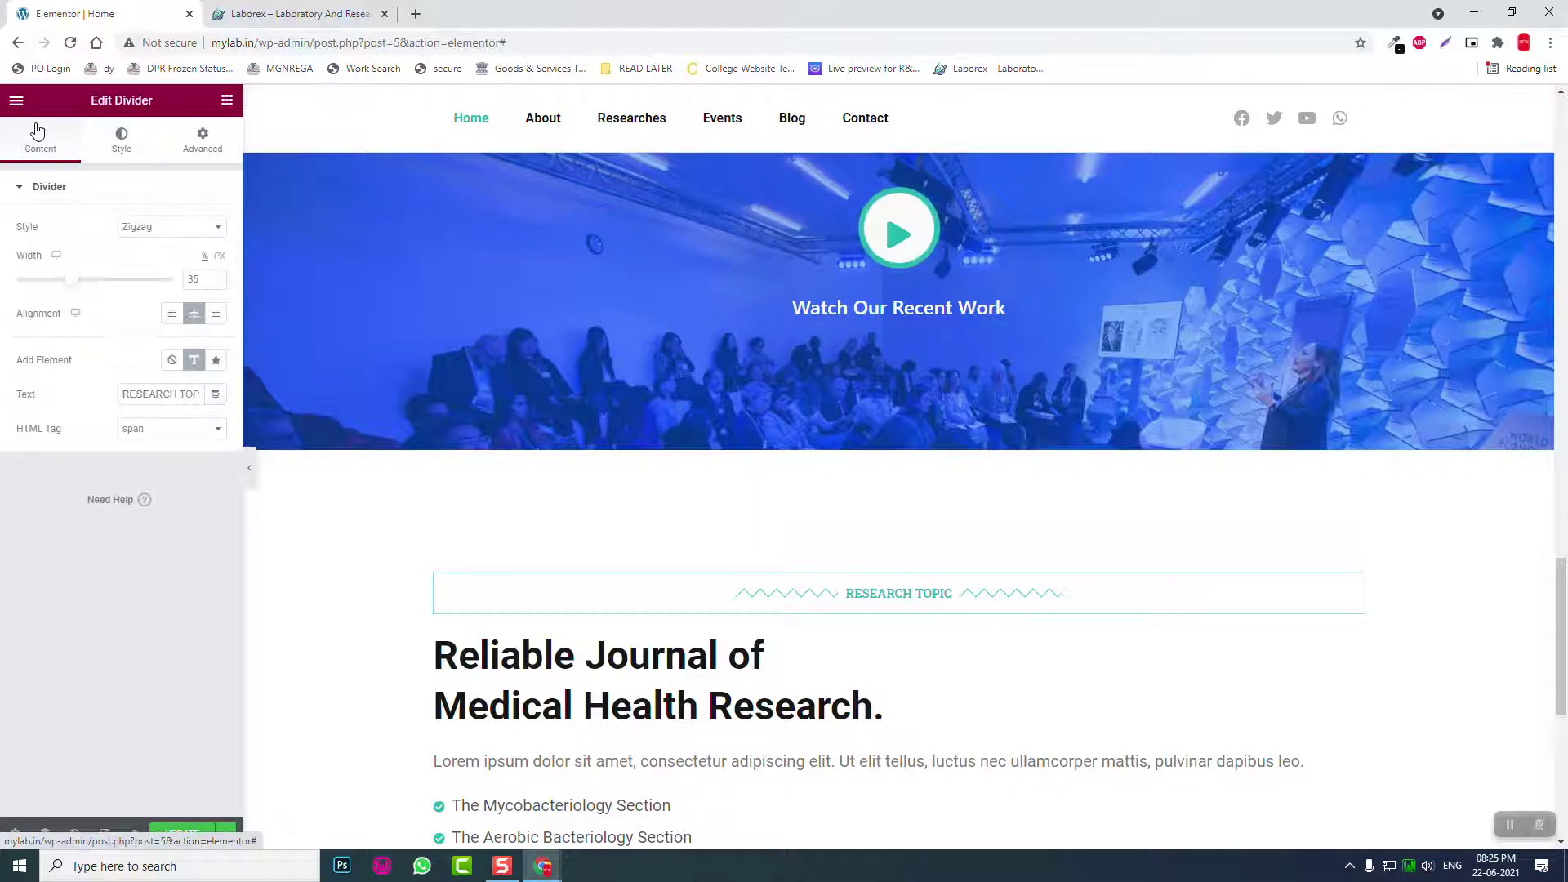
drag(53, 293, 43, 293)
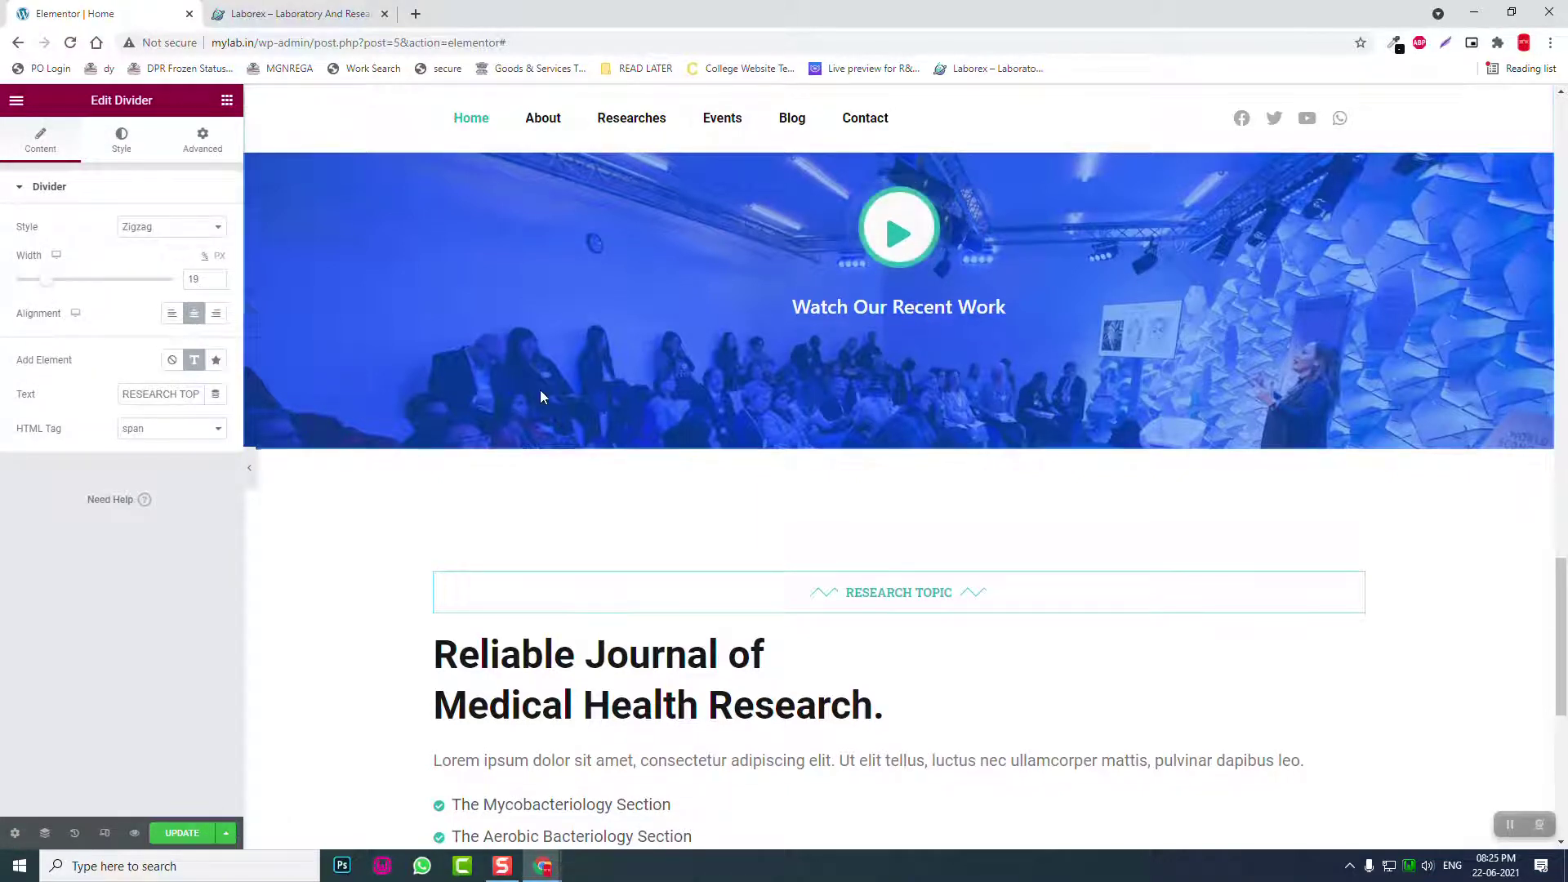
Step: Center-align the "Reliable Journal of Medical Health Research." heading below the RESEARCH TOPIC divider
scroll(541, 390, down, 1)
click(589, 609)
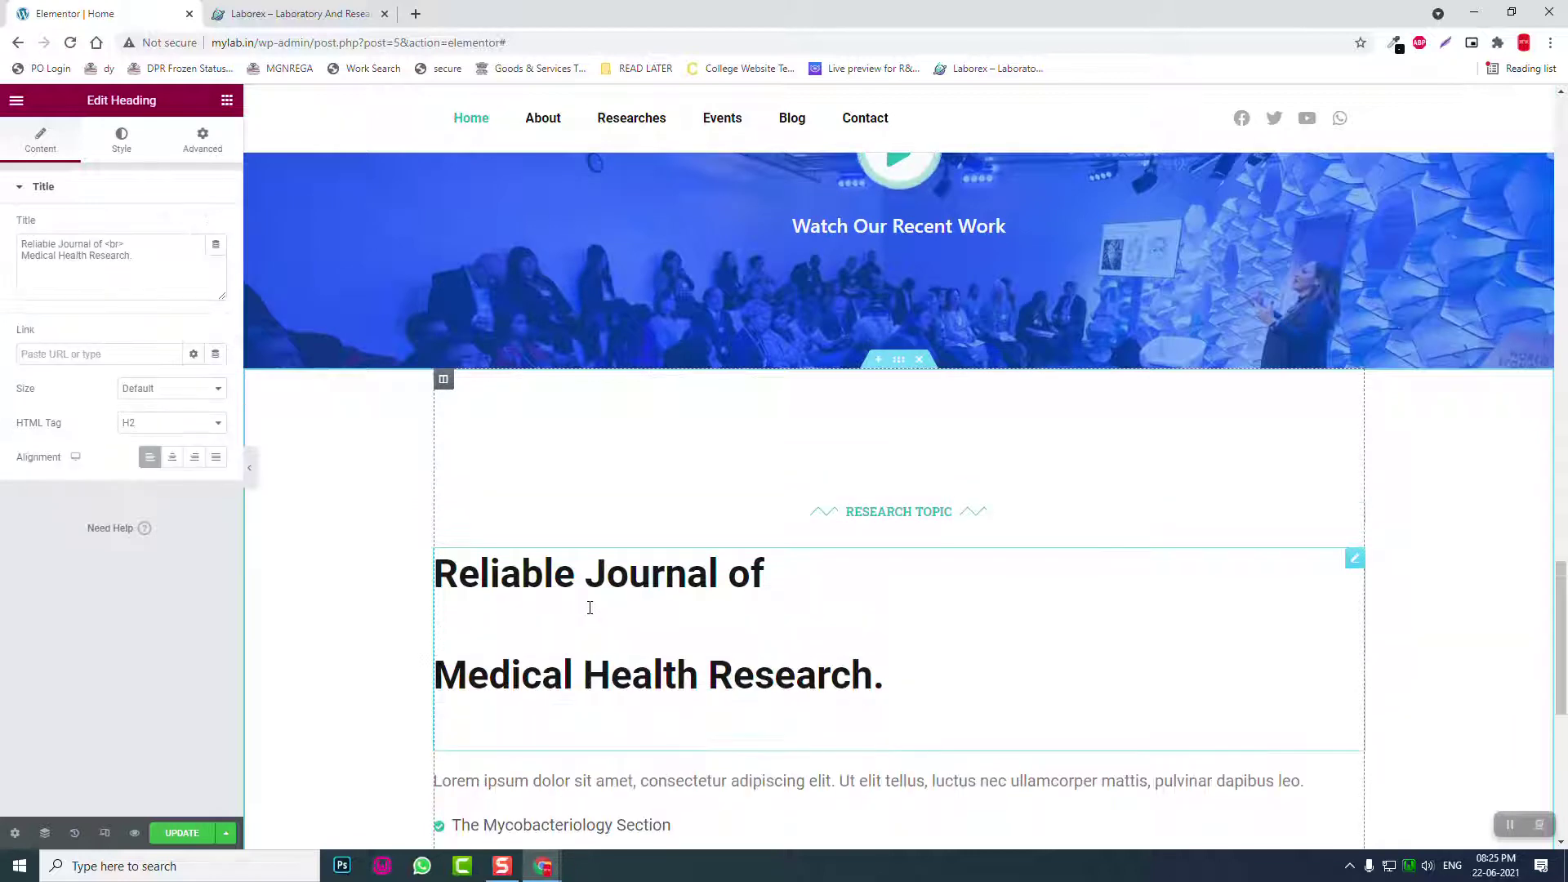
click(172, 457)
Step: Replace the heading with the demo's text "Medical, Medicine and Health<br> Science Topic", keeping the line break
click(346, 8)
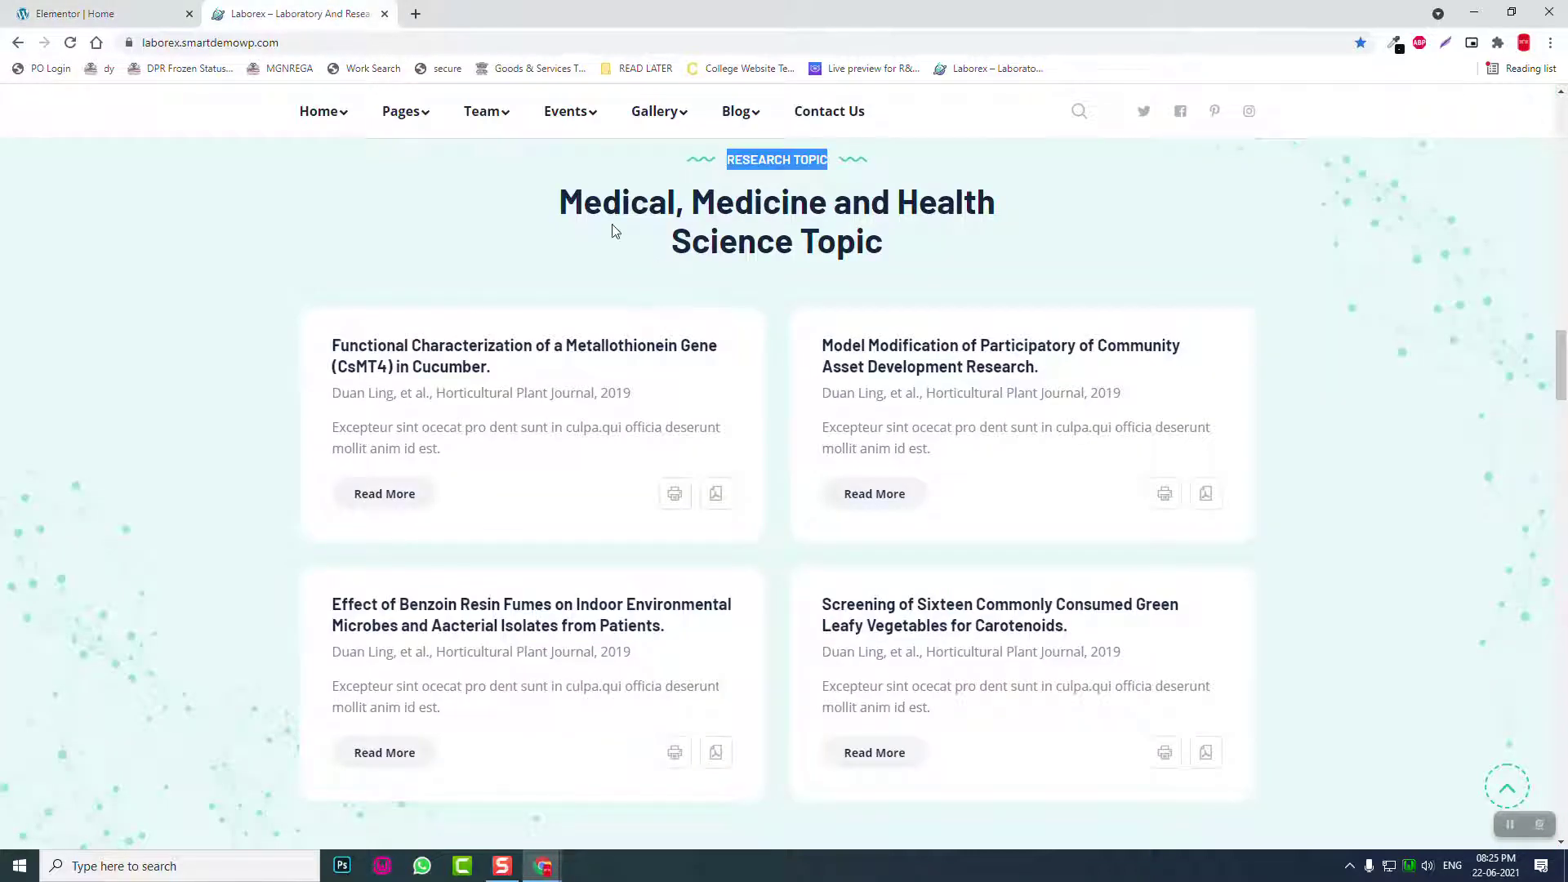
drag(560, 202, 1021, 212)
key(ctrl+c)
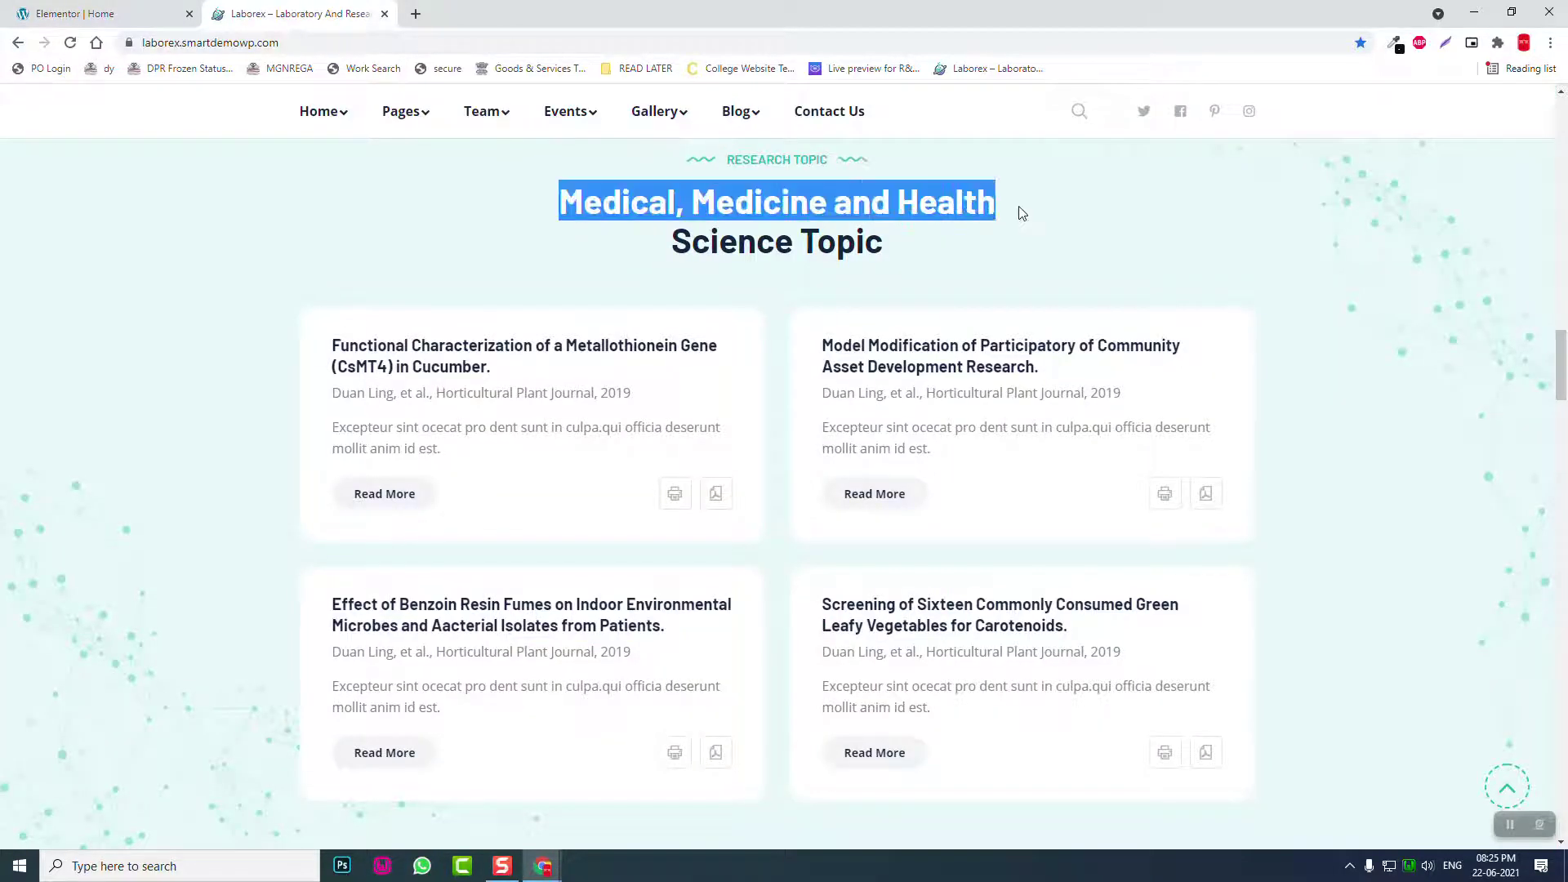
click(146, 8)
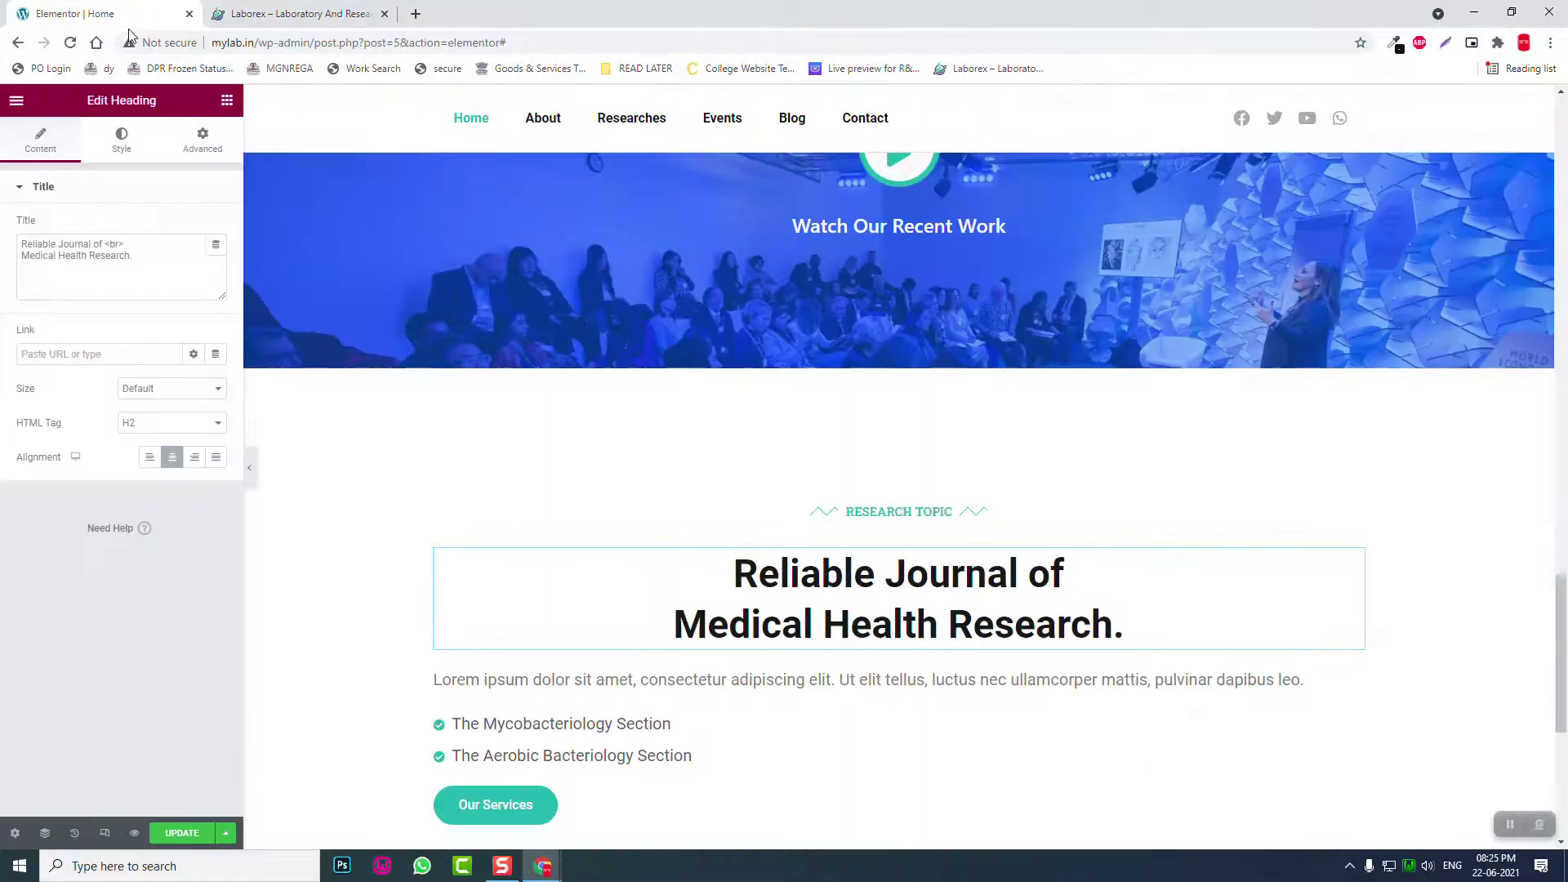
drag(106, 243, 19, 243)
key(ctrl+v)
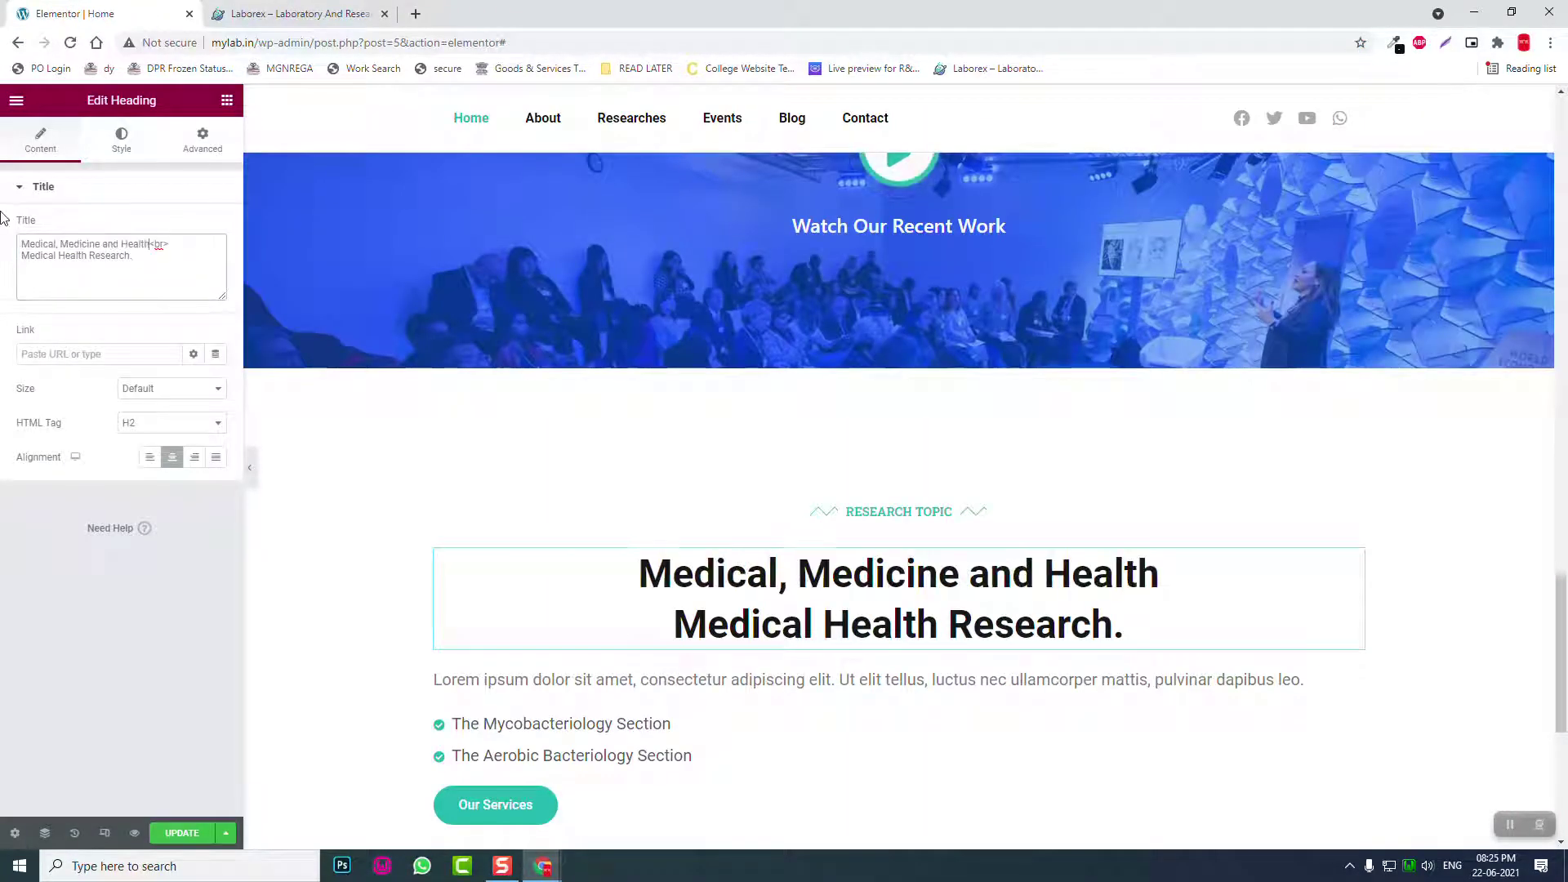
click(288, 11)
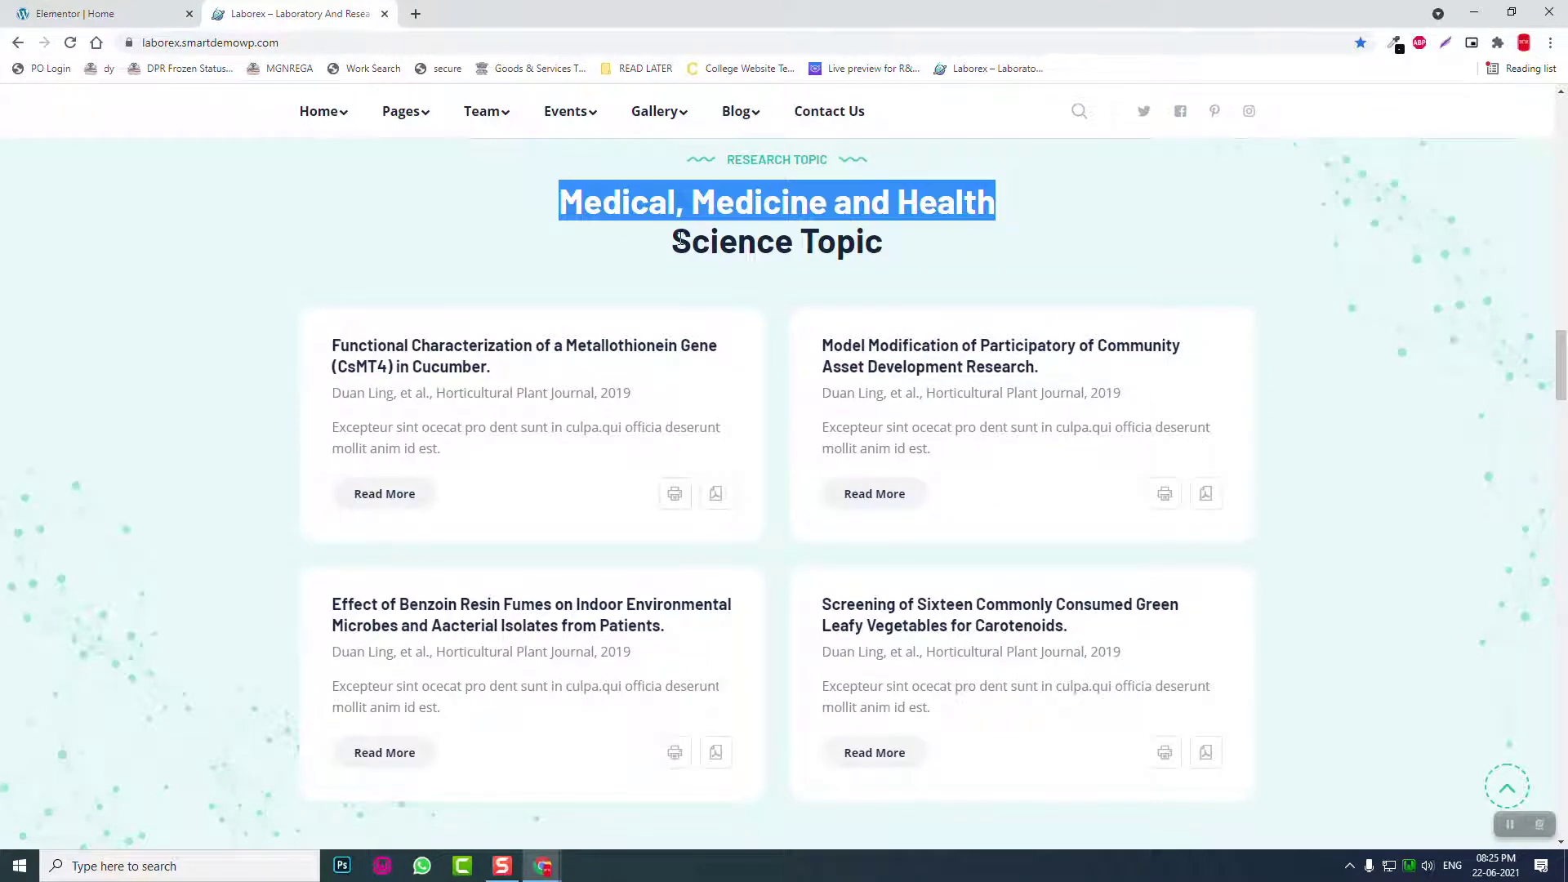
drag(679, 239, 931, 245)
key(ctrl+c)
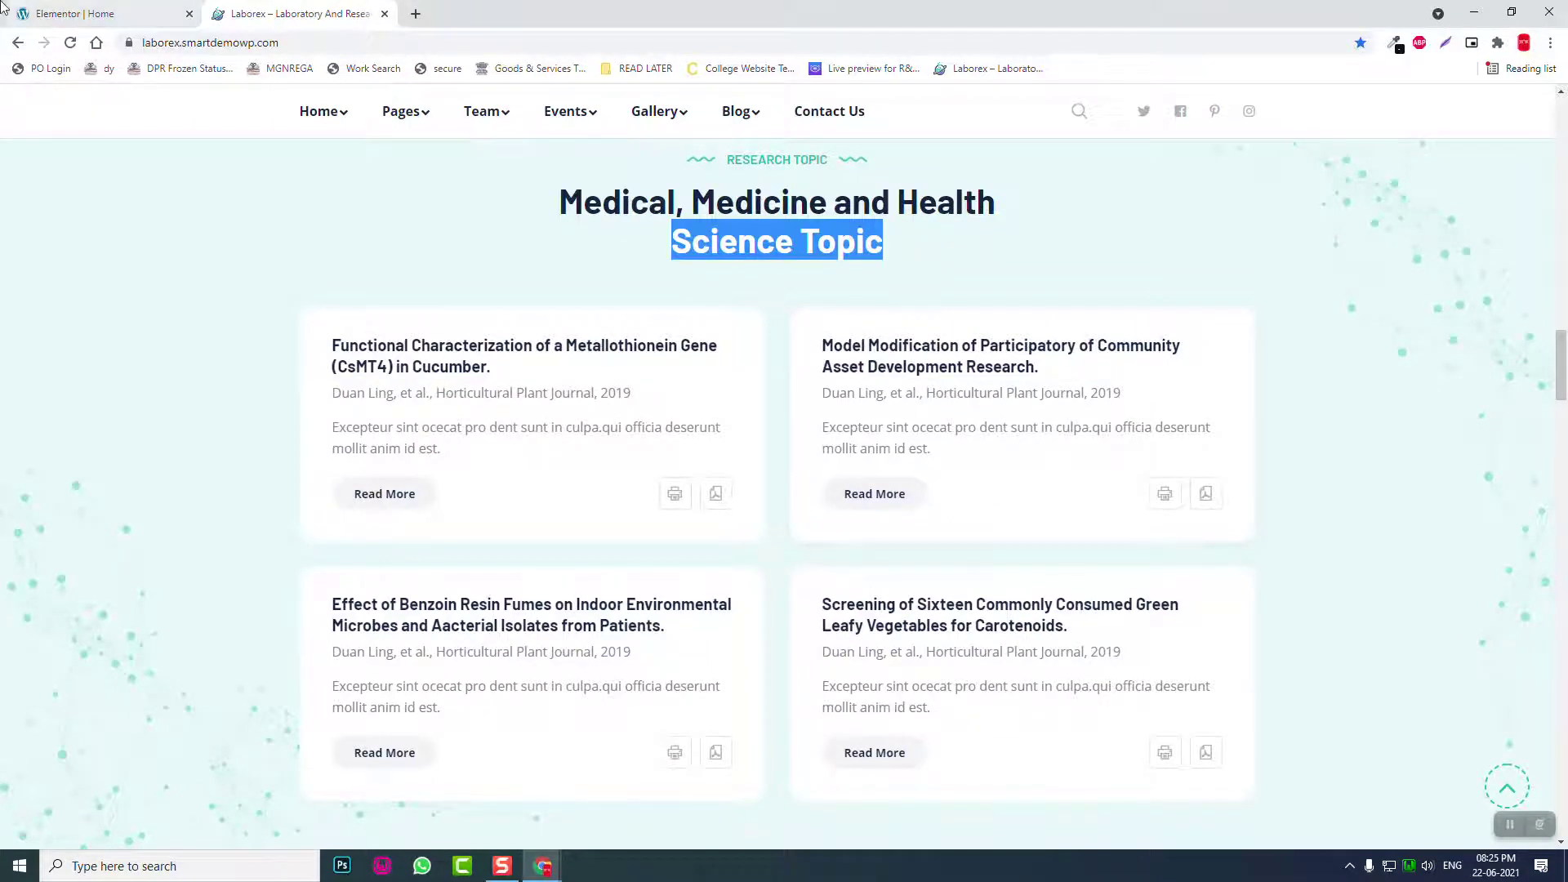
click(88, 12)
drag(133, 255, 2, 265)
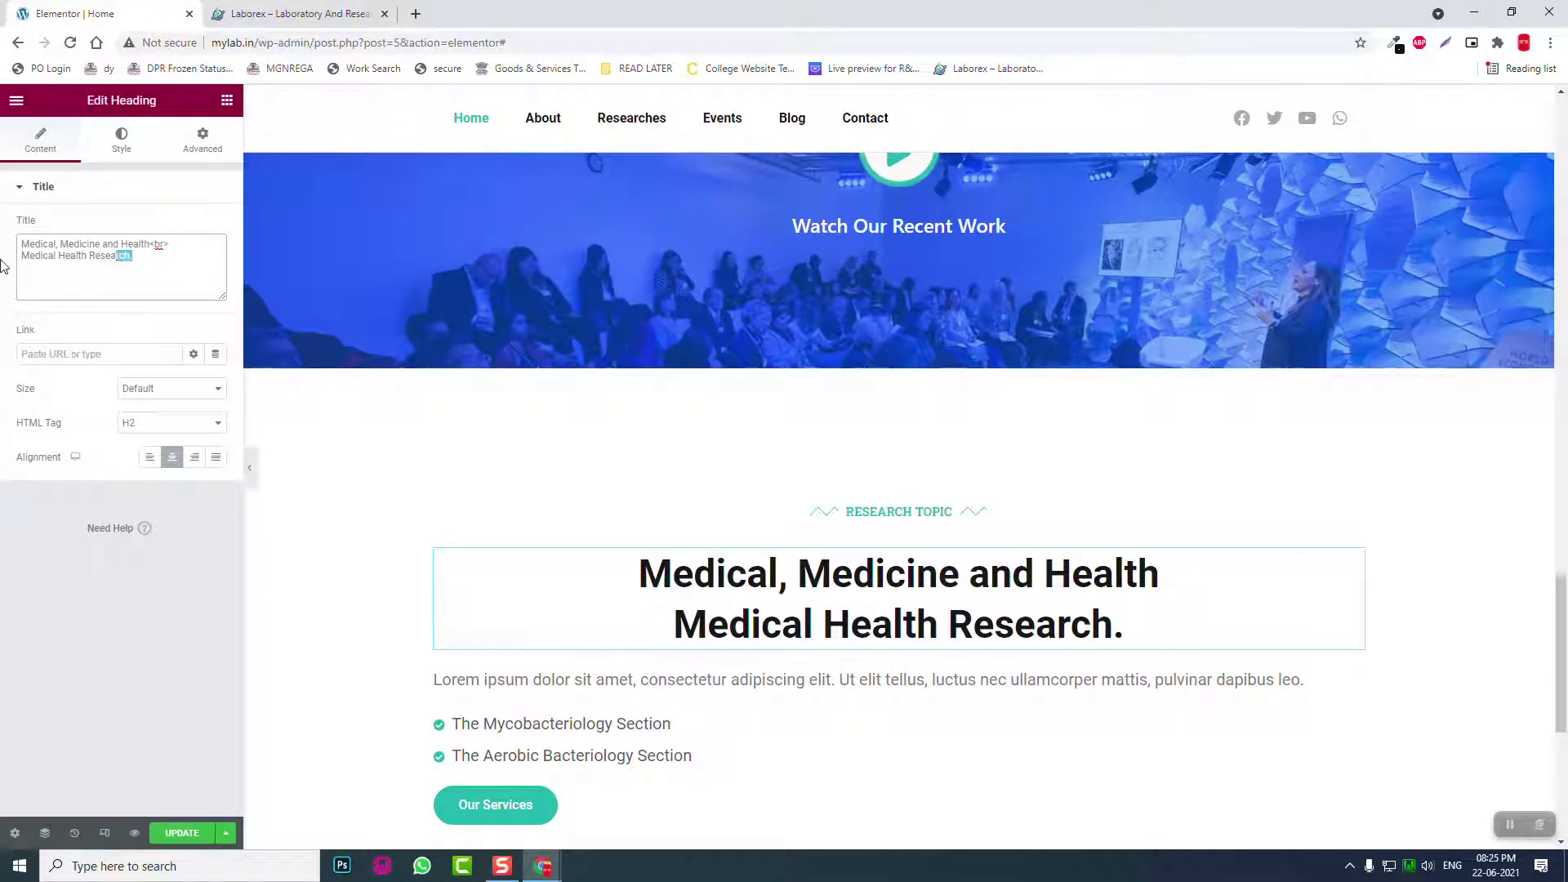
key(ctrl+v)
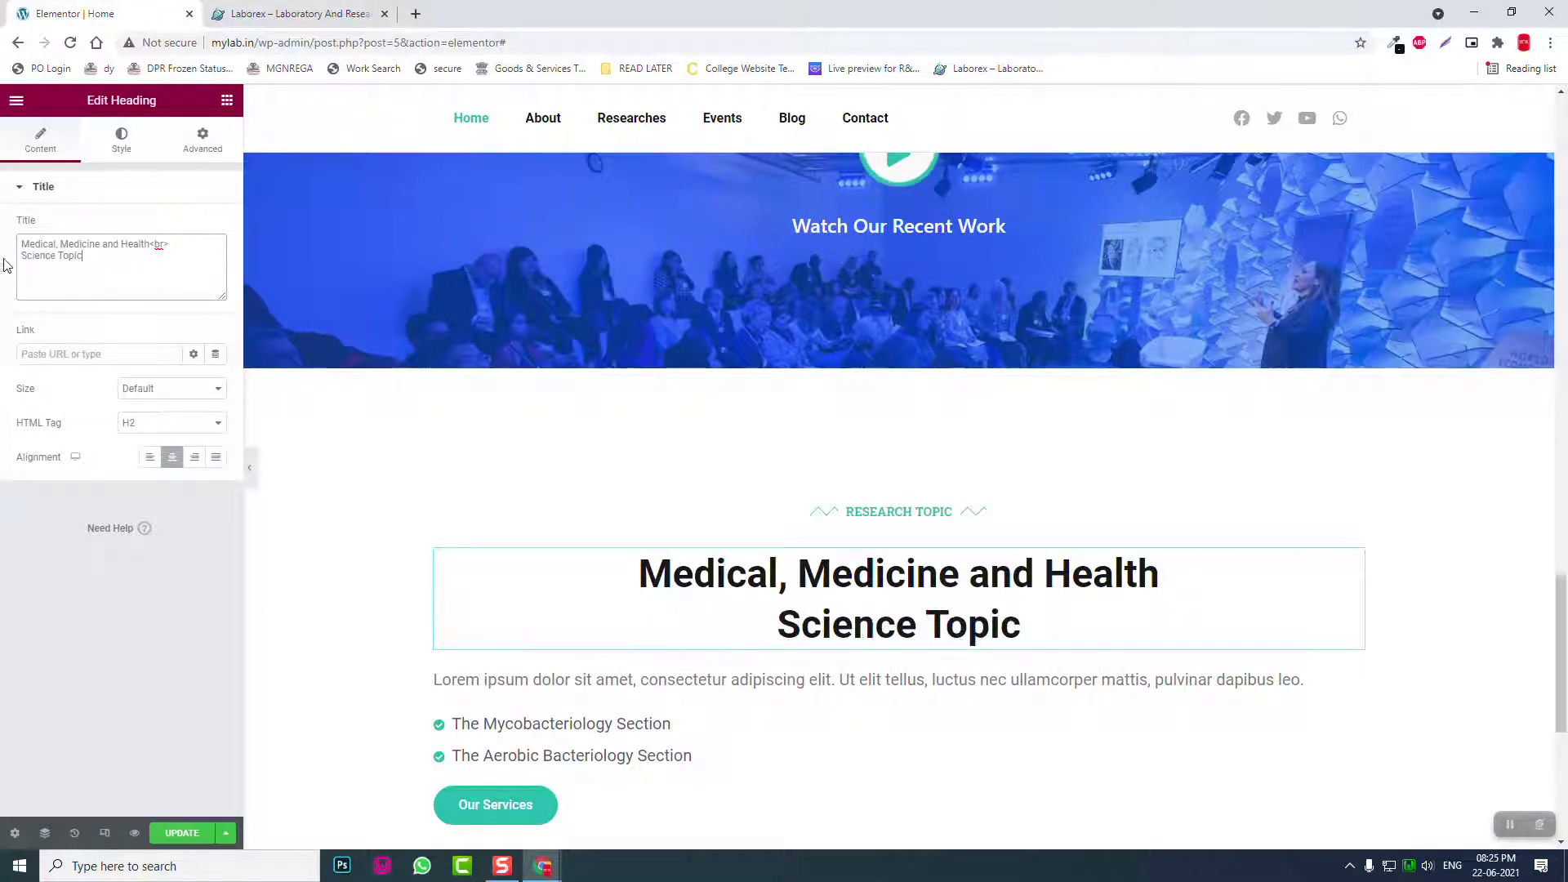
Step: Insert a two-column Inner Section between the "Medical, Medicine and Health Science Topic" heading and the lorem ipsum paragraph
click(356, 6)
click(126, 13)
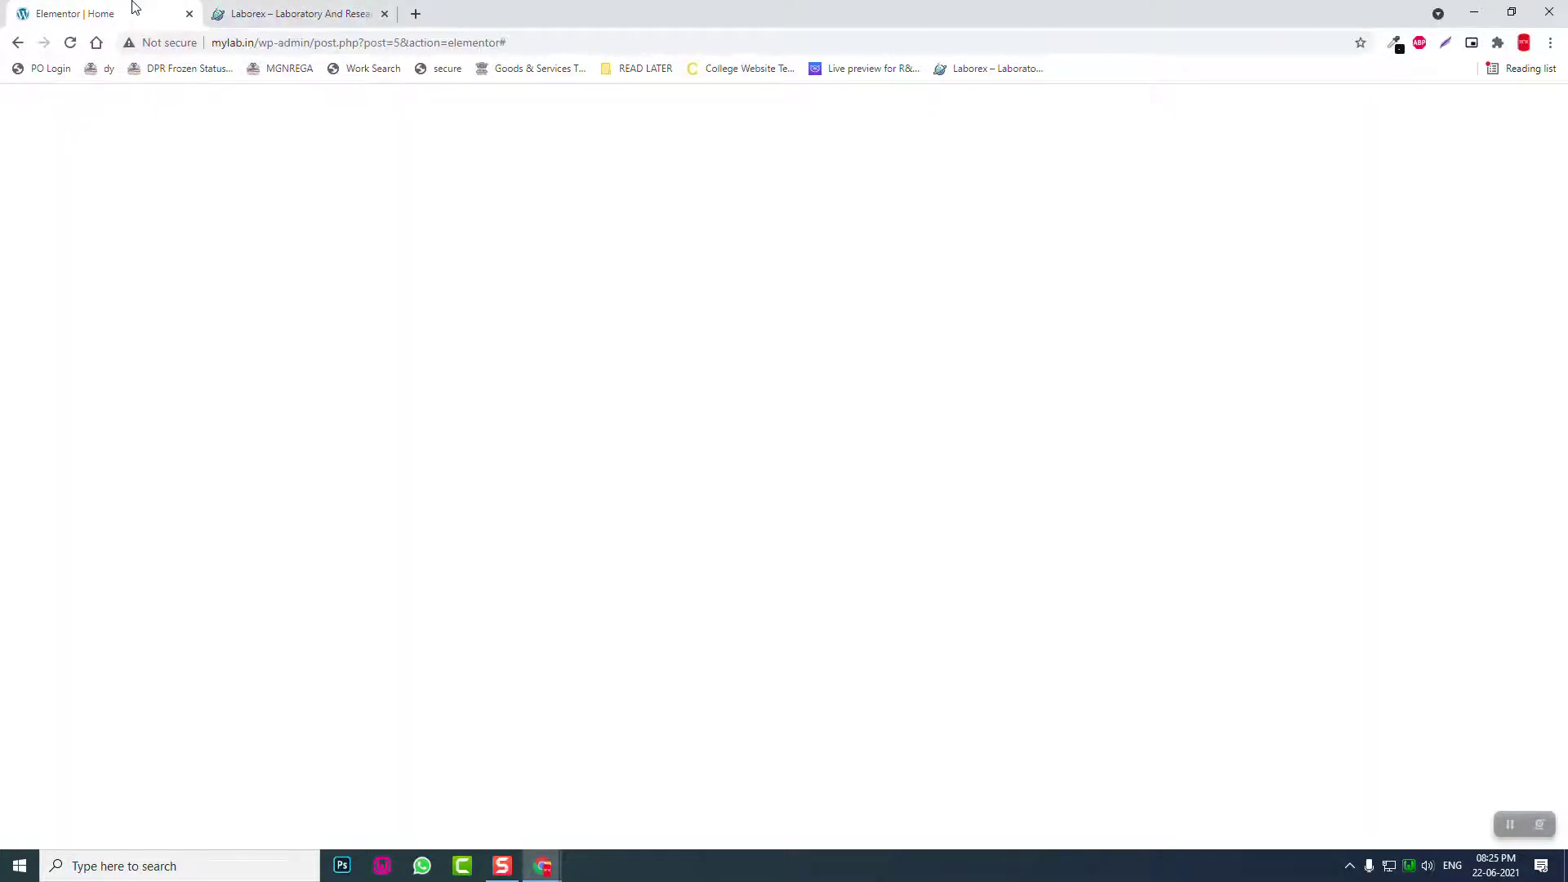
scroll(758, 515, down, 2)
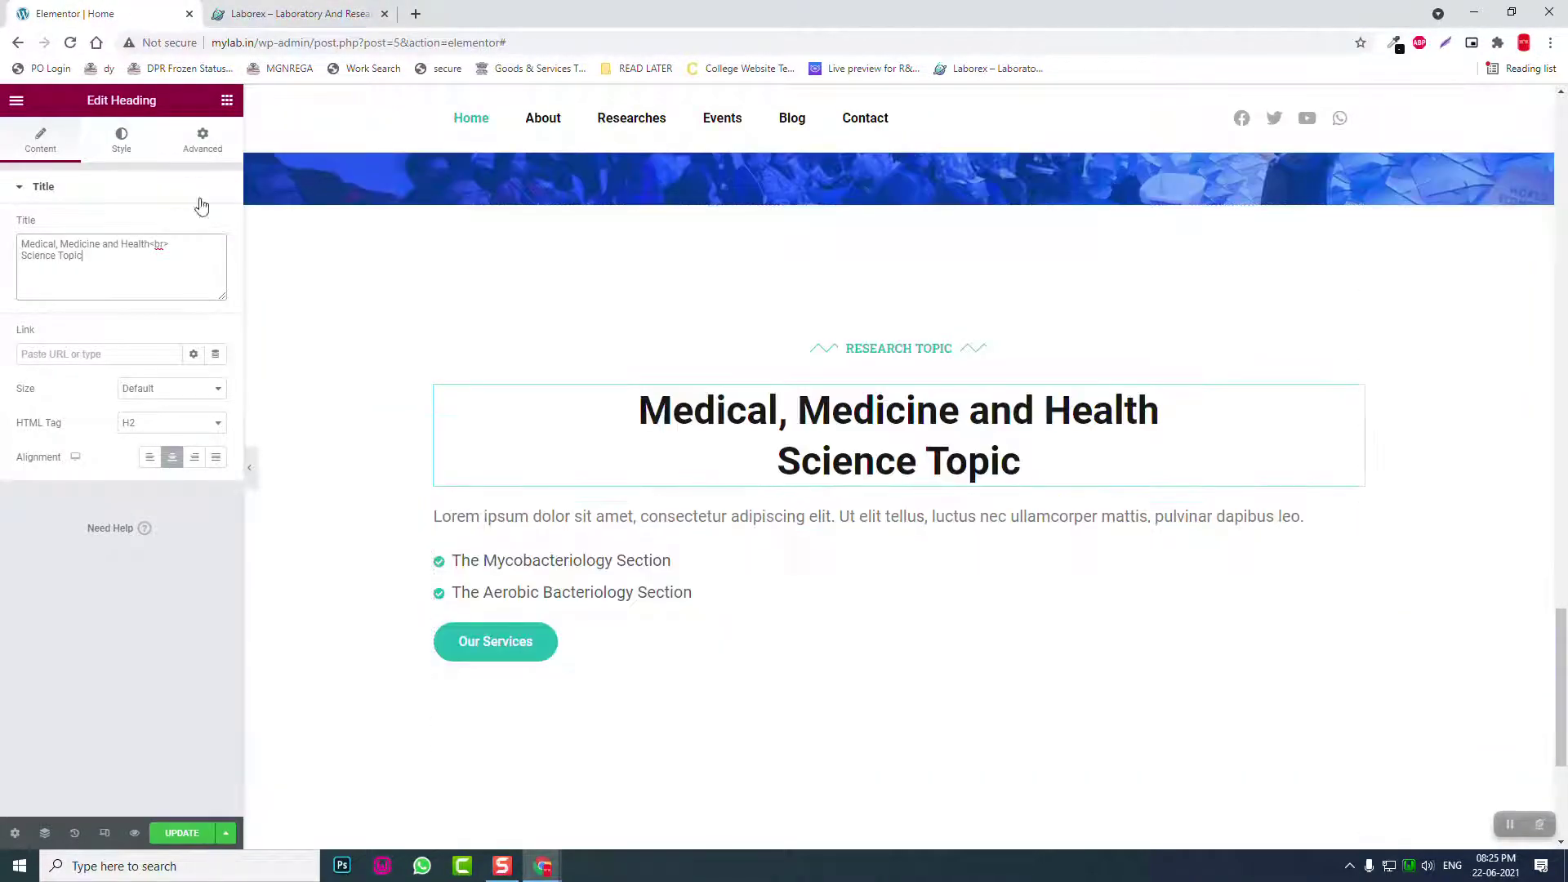
click(226, 104)
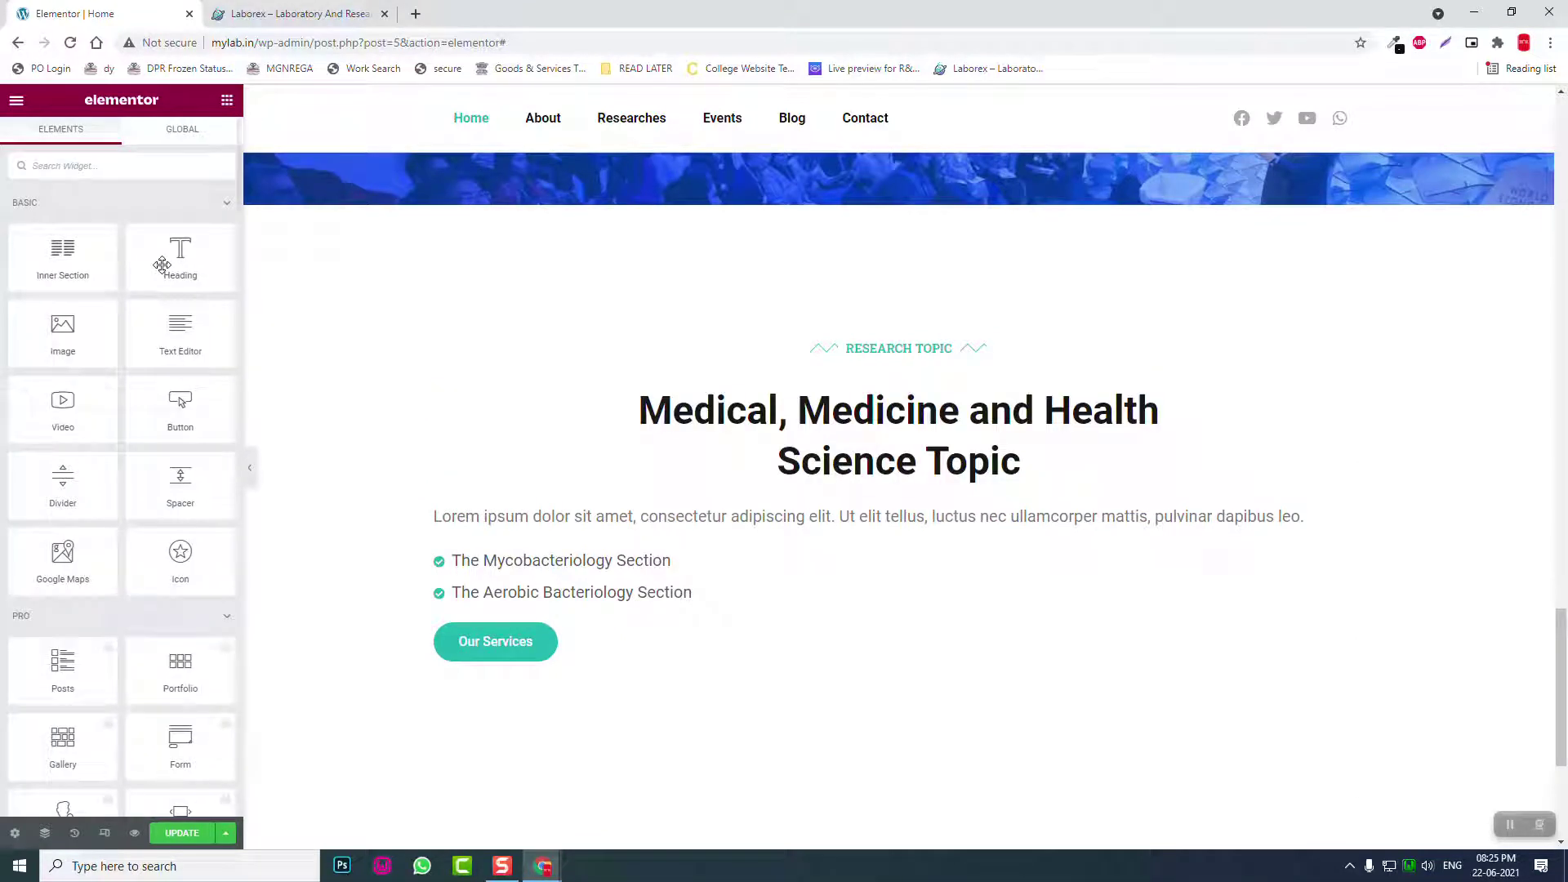
drag(74, 273, 957, 461)
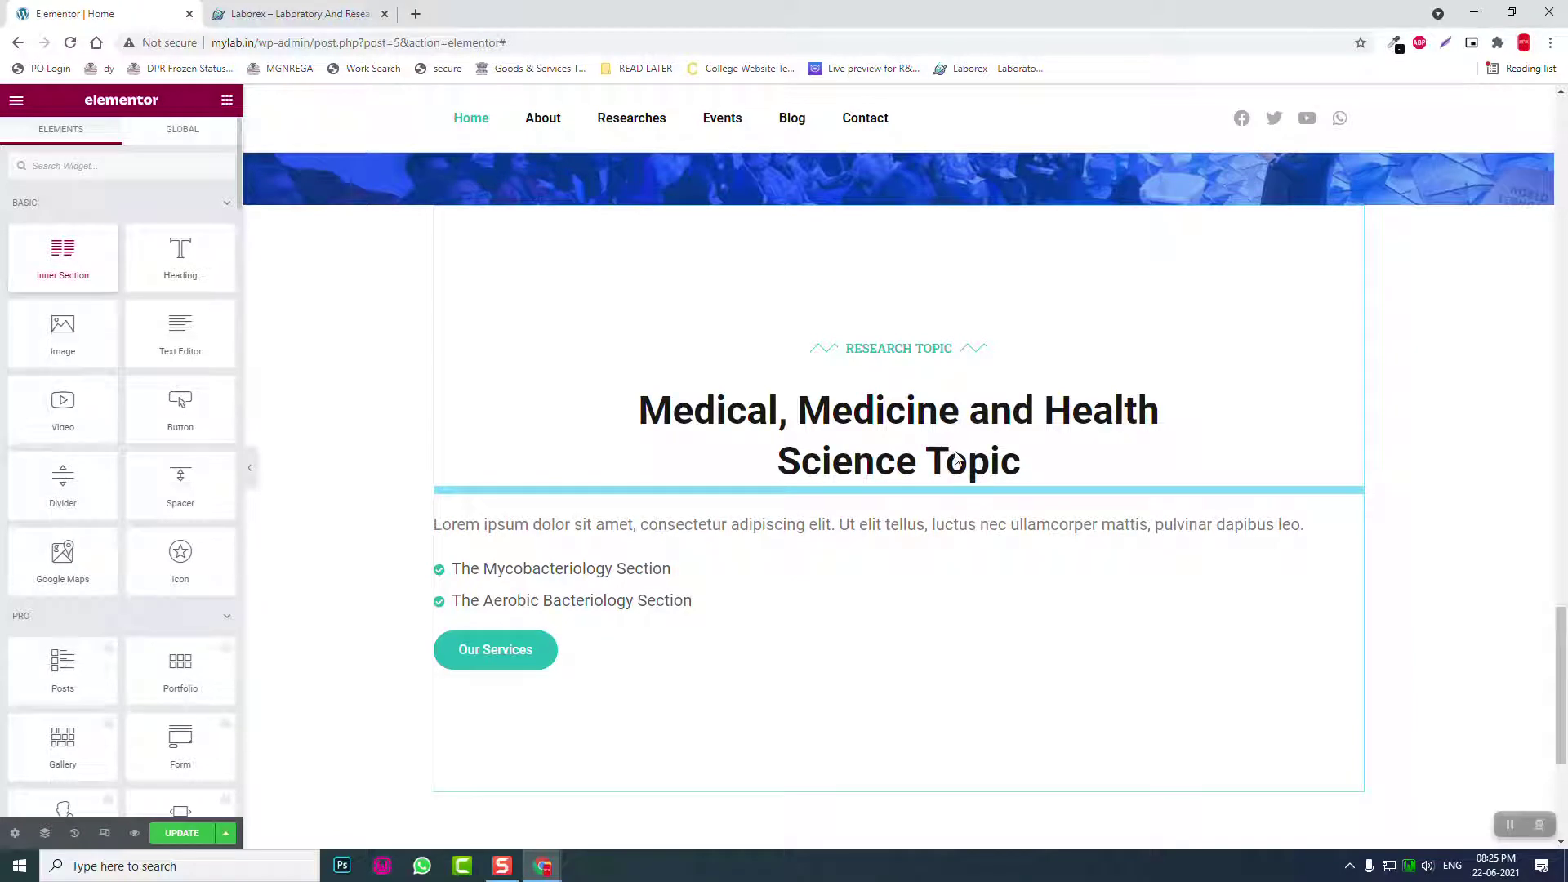
Step: Sample the Research Topic section's pale background color #E9F8F8 from the Laborex demo with the page color picker
click(382, 5)
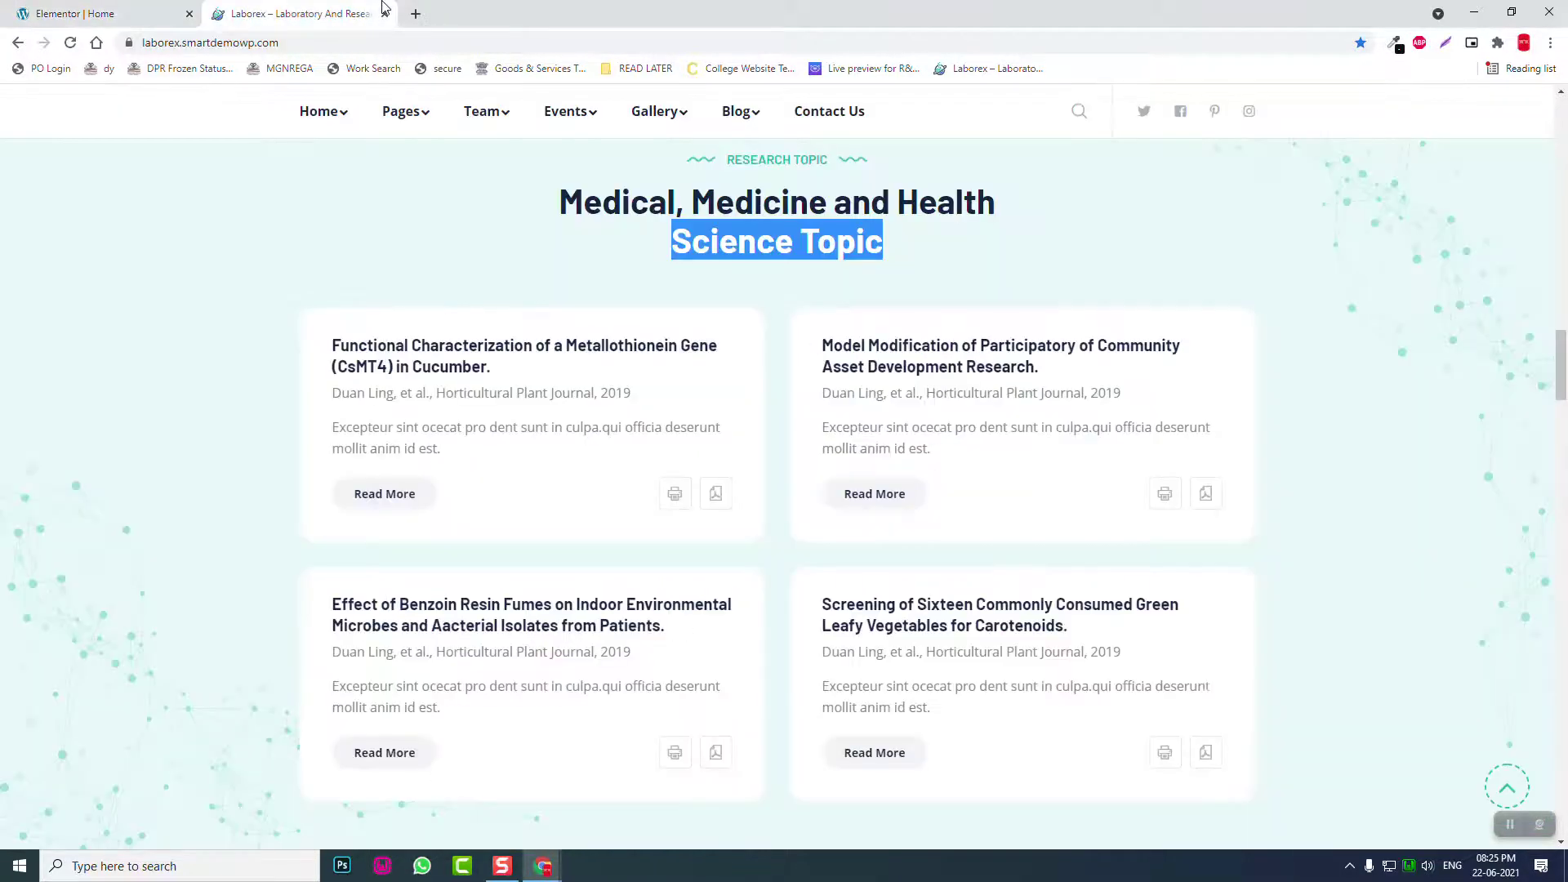
scroll(357, 290, up, 3)
scroll(359, 290, down, 1)
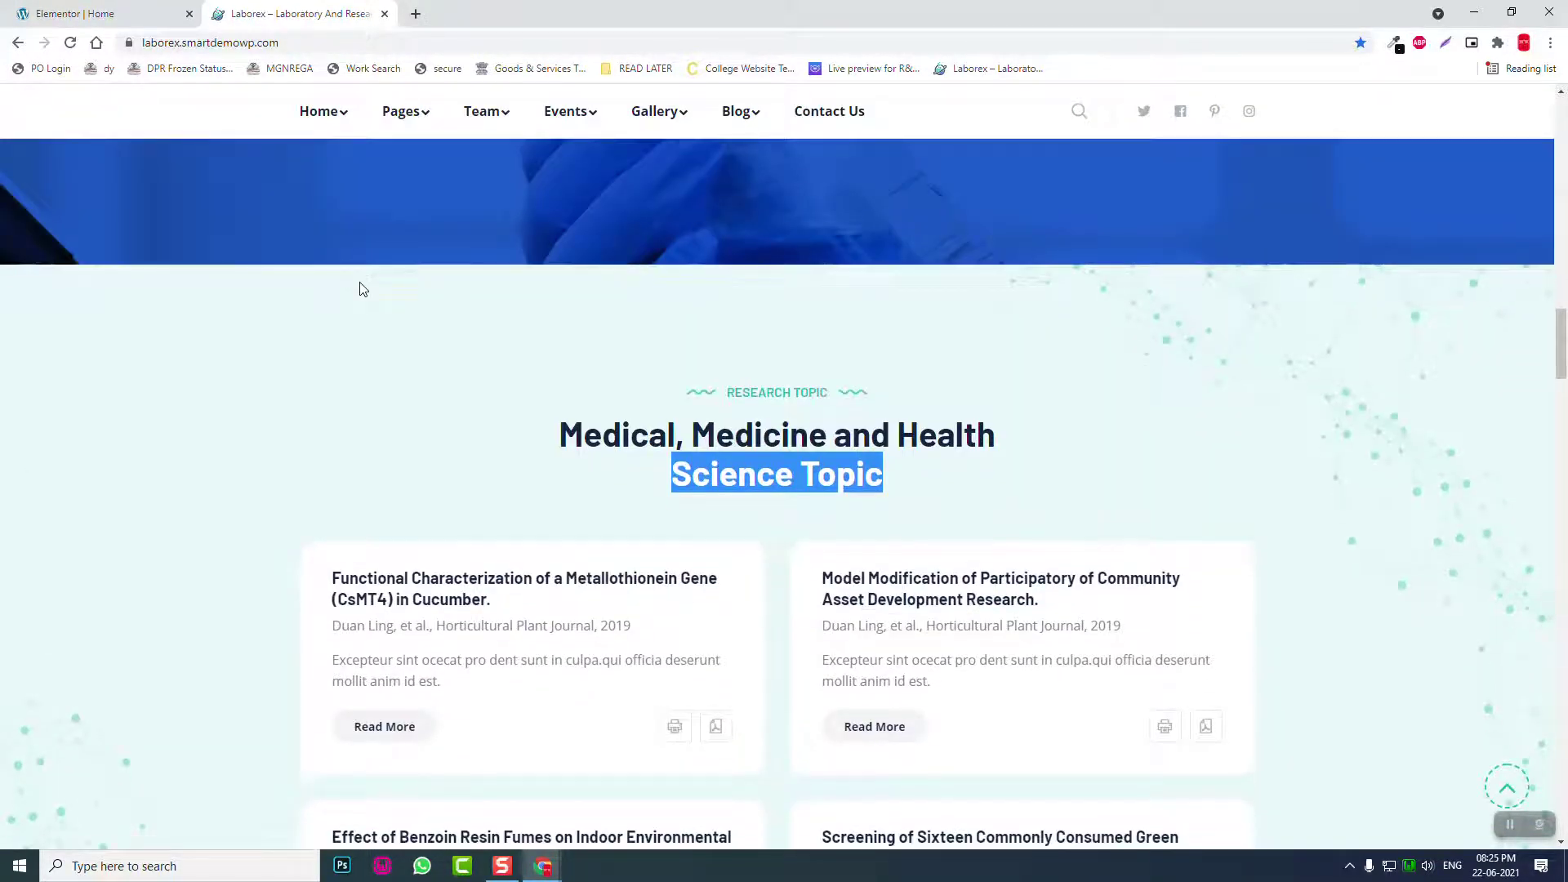
click(1394, 45)
click(1372, 64)
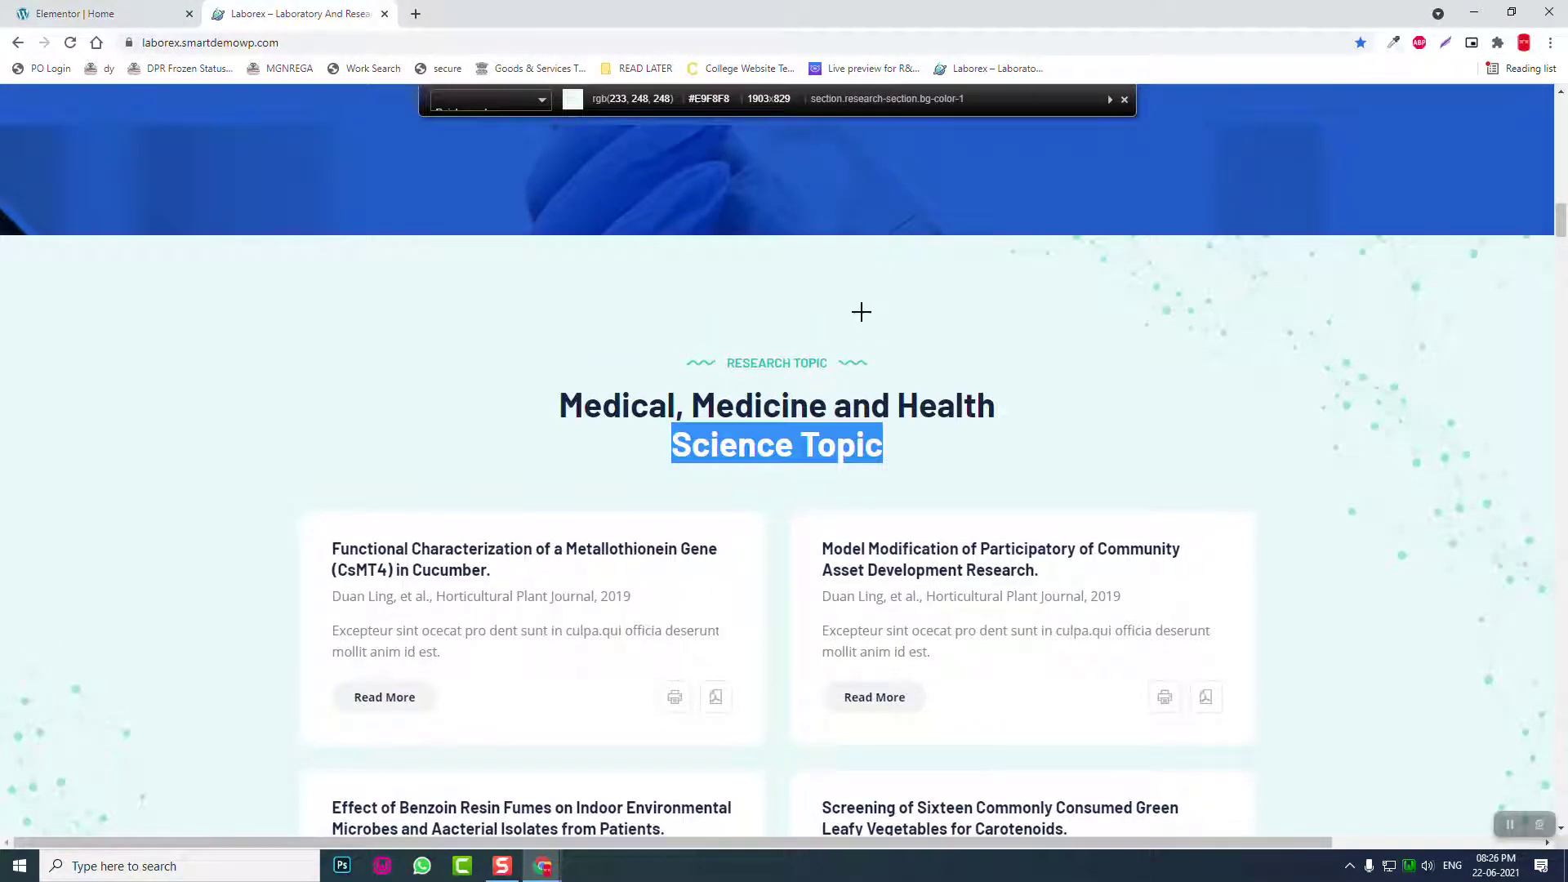
click(864, 318)
Step: Give the whole Research Topic section in Elementor a classic background with the sampled color #E9F8F8
click(72, 14)
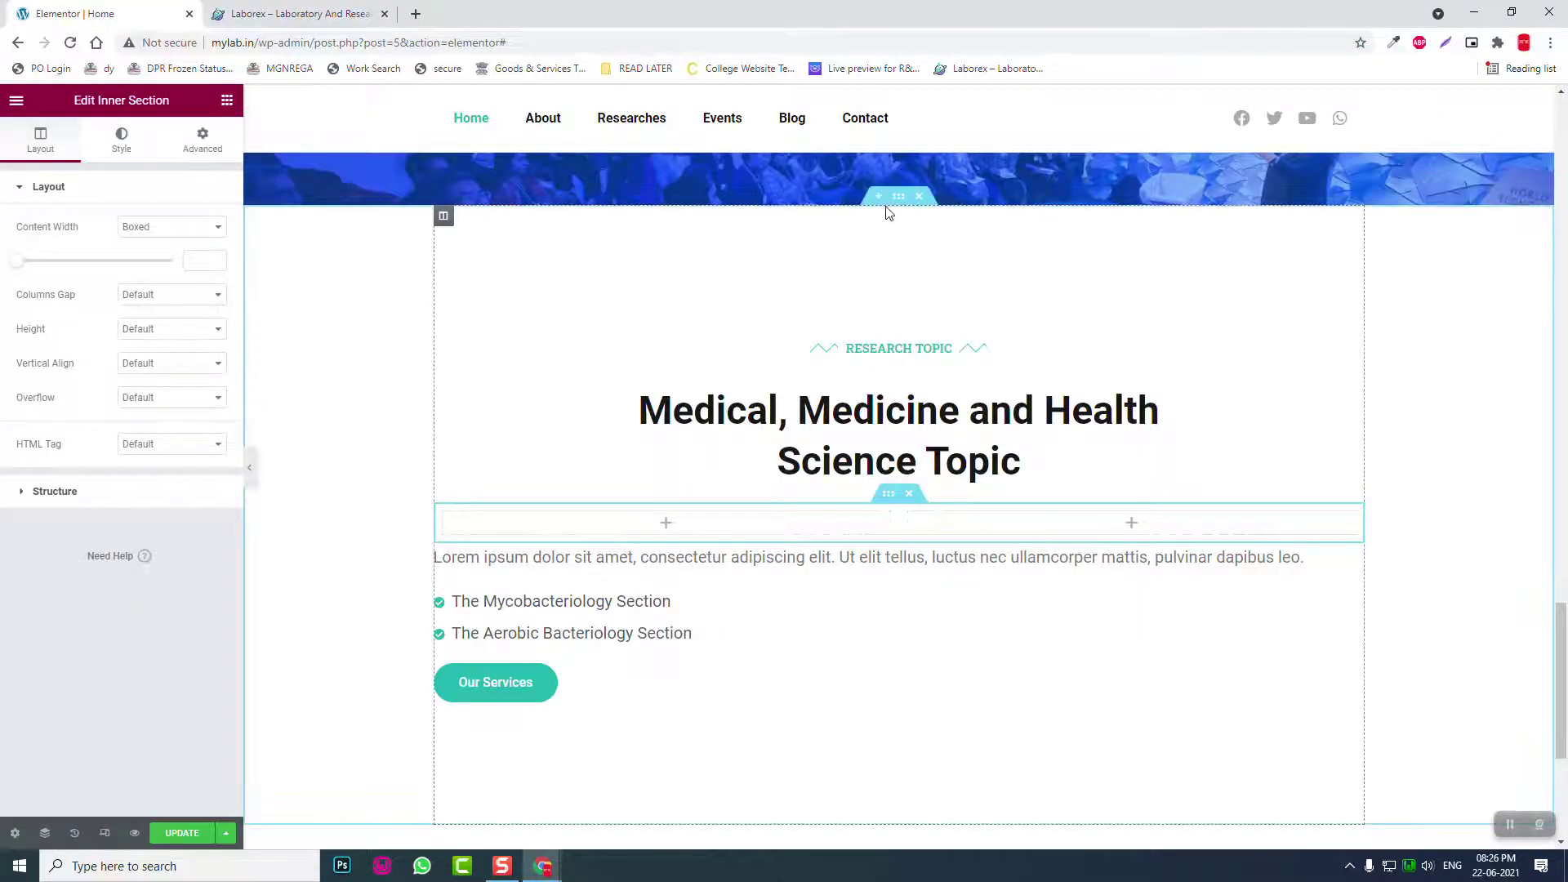
click(898, 198)
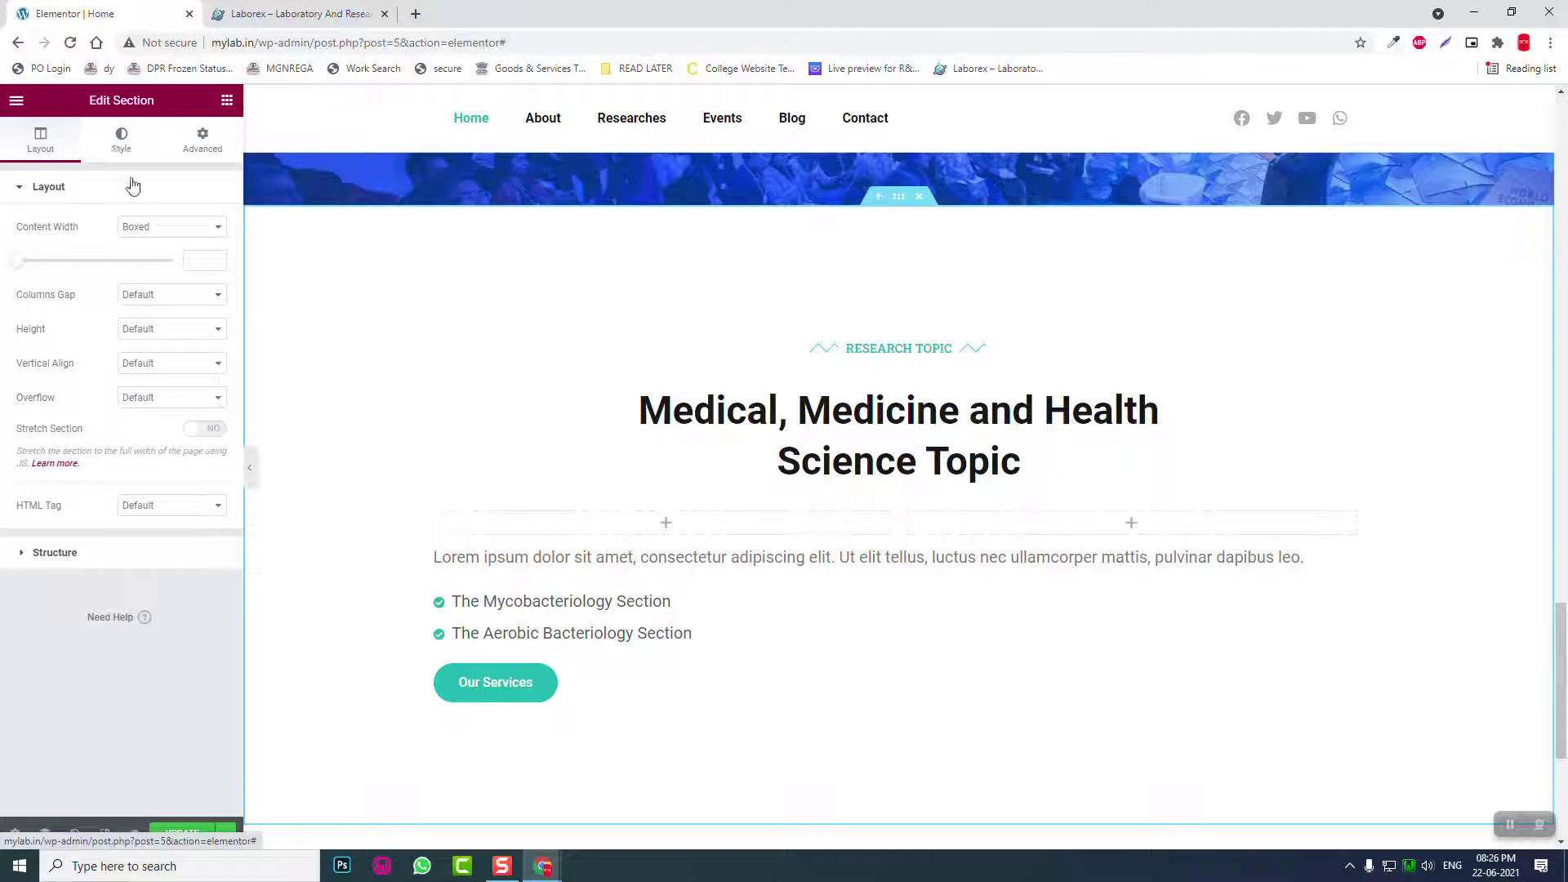
click(121, 139)
click(150, 261)
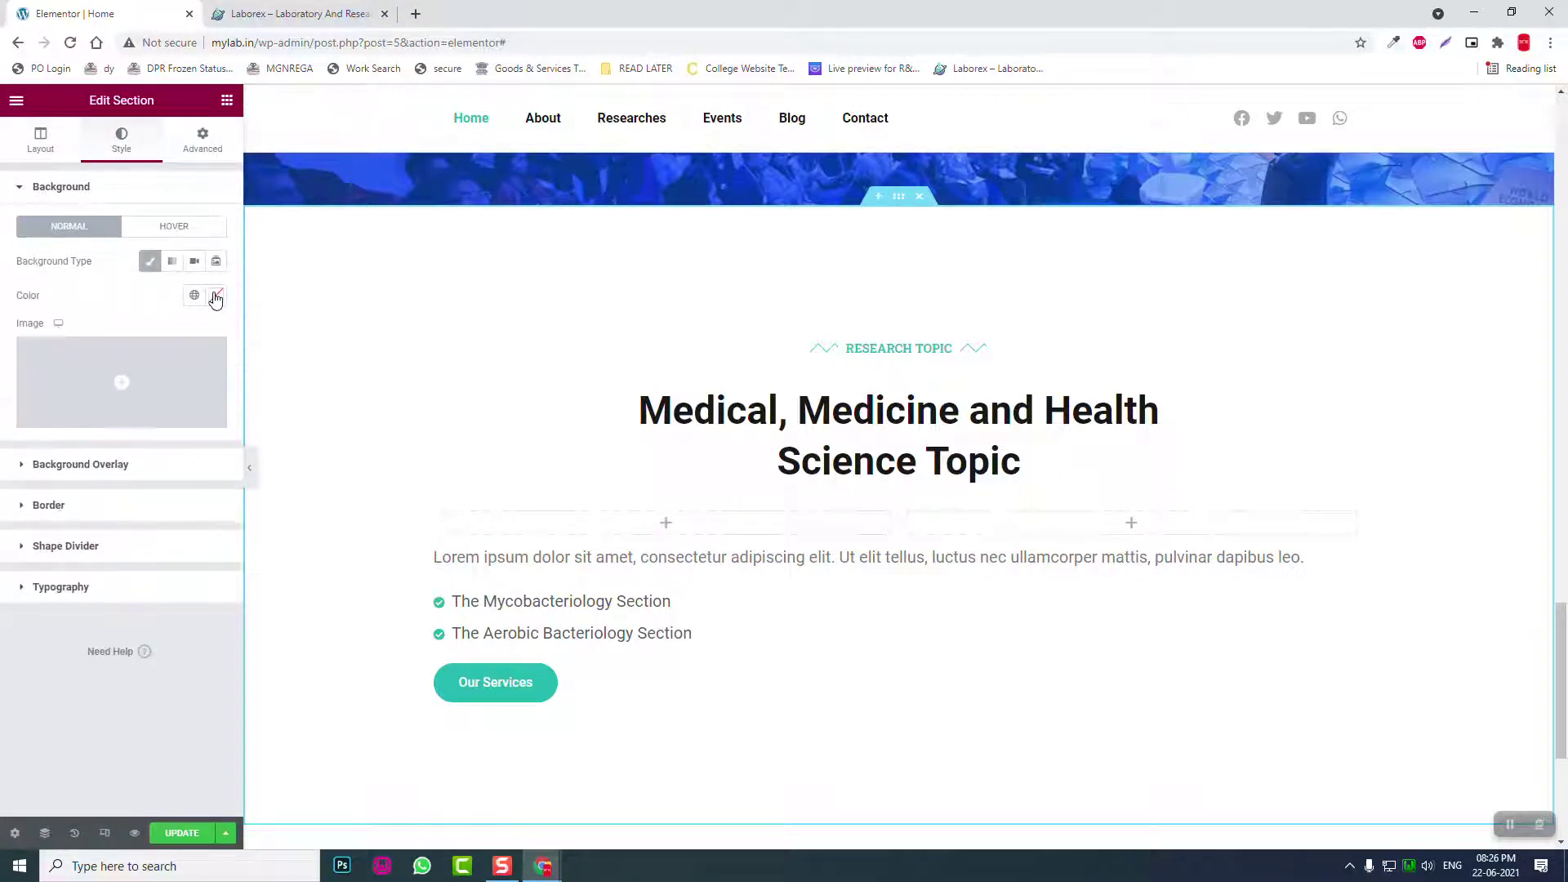
click(215, 300)
key(ctrl+v)
click(196, 657)
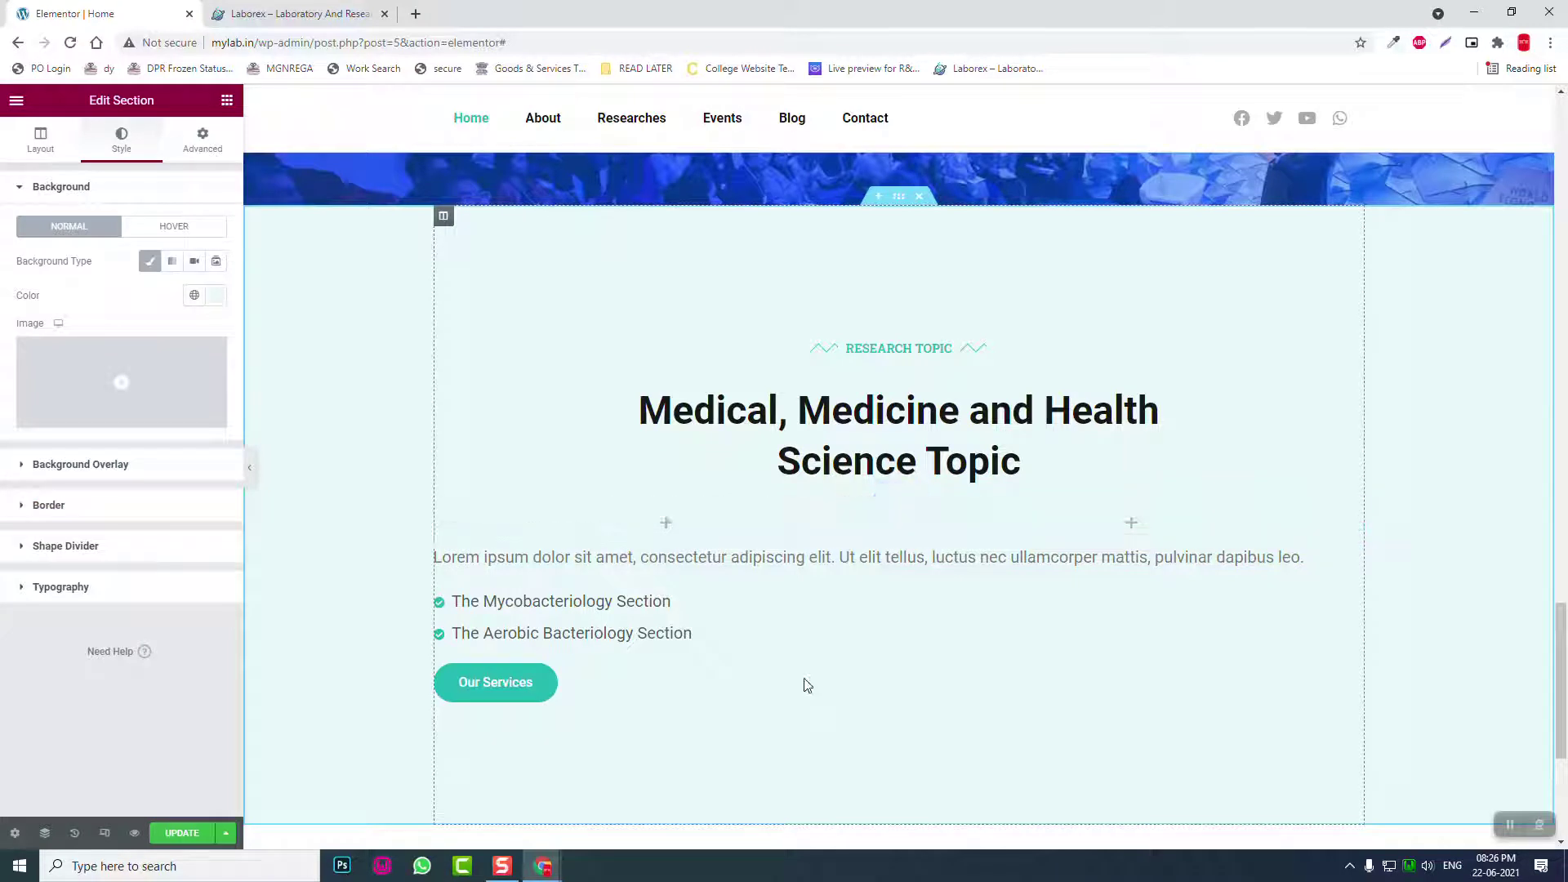
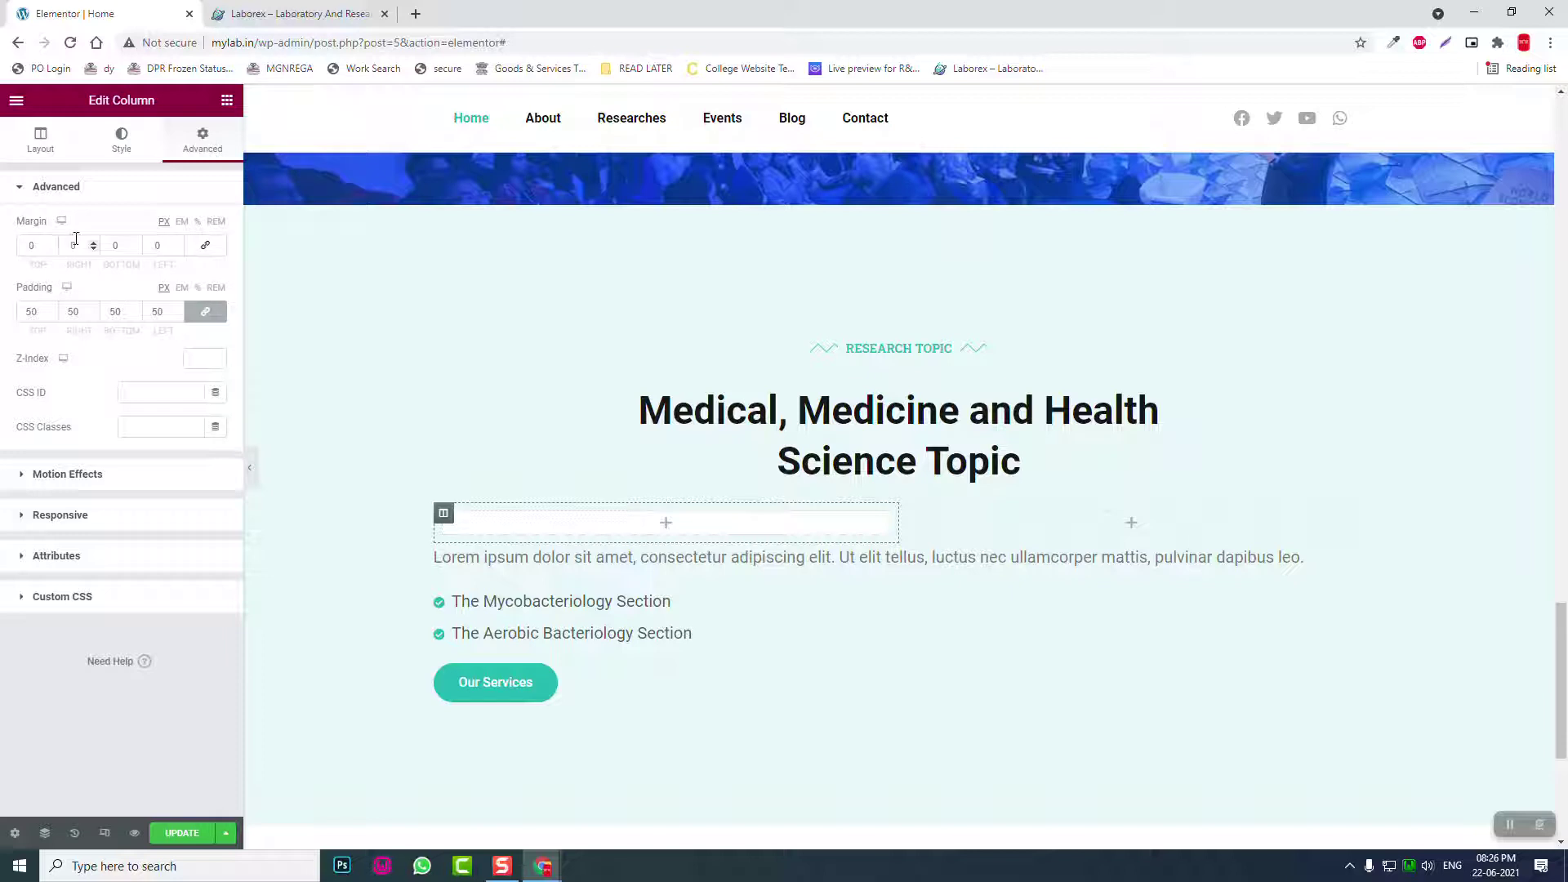
Step: Set the first inner column's right and left margins to 20 px
double_click(84, 239)
key(Tab)
key(Tab)
Step: Copy the first inner column and apply its style to the second inner column
right_click(443, 519)
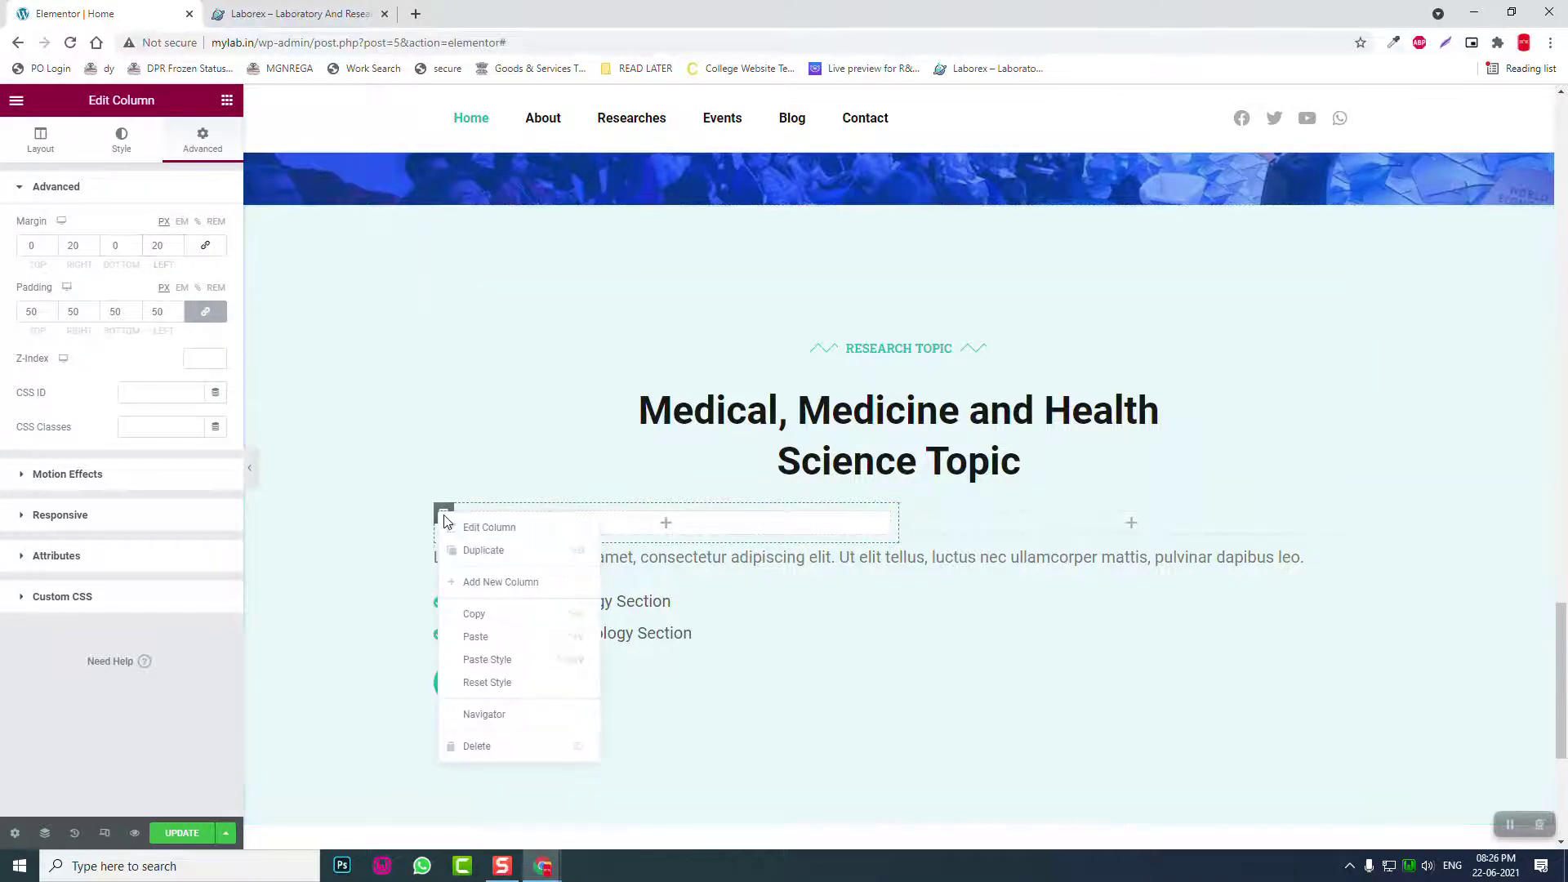
click(482, 614)
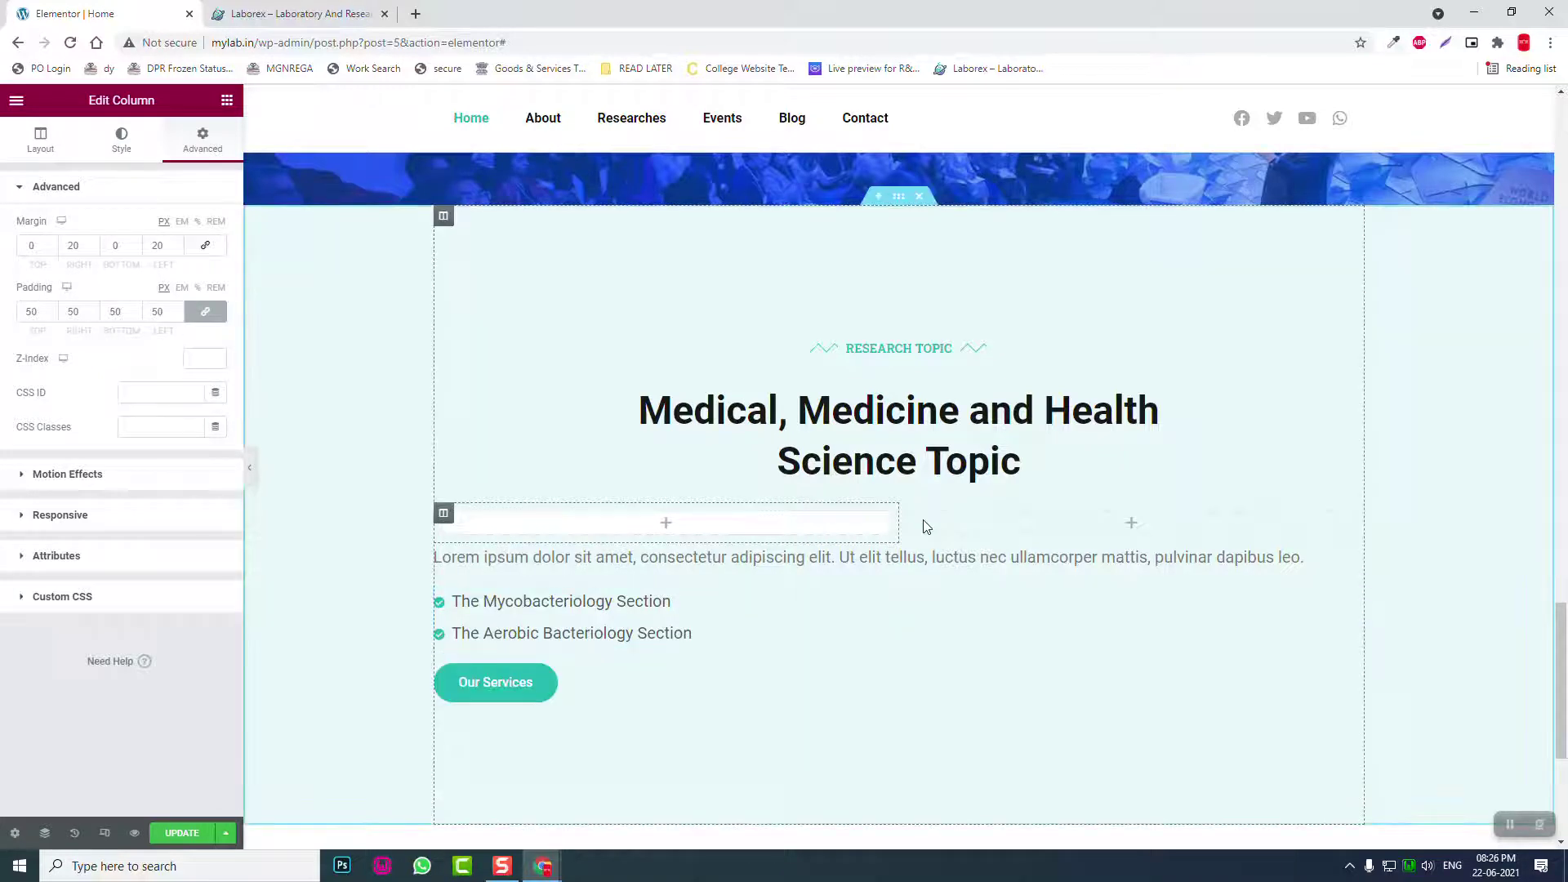
right_click(905, 519)
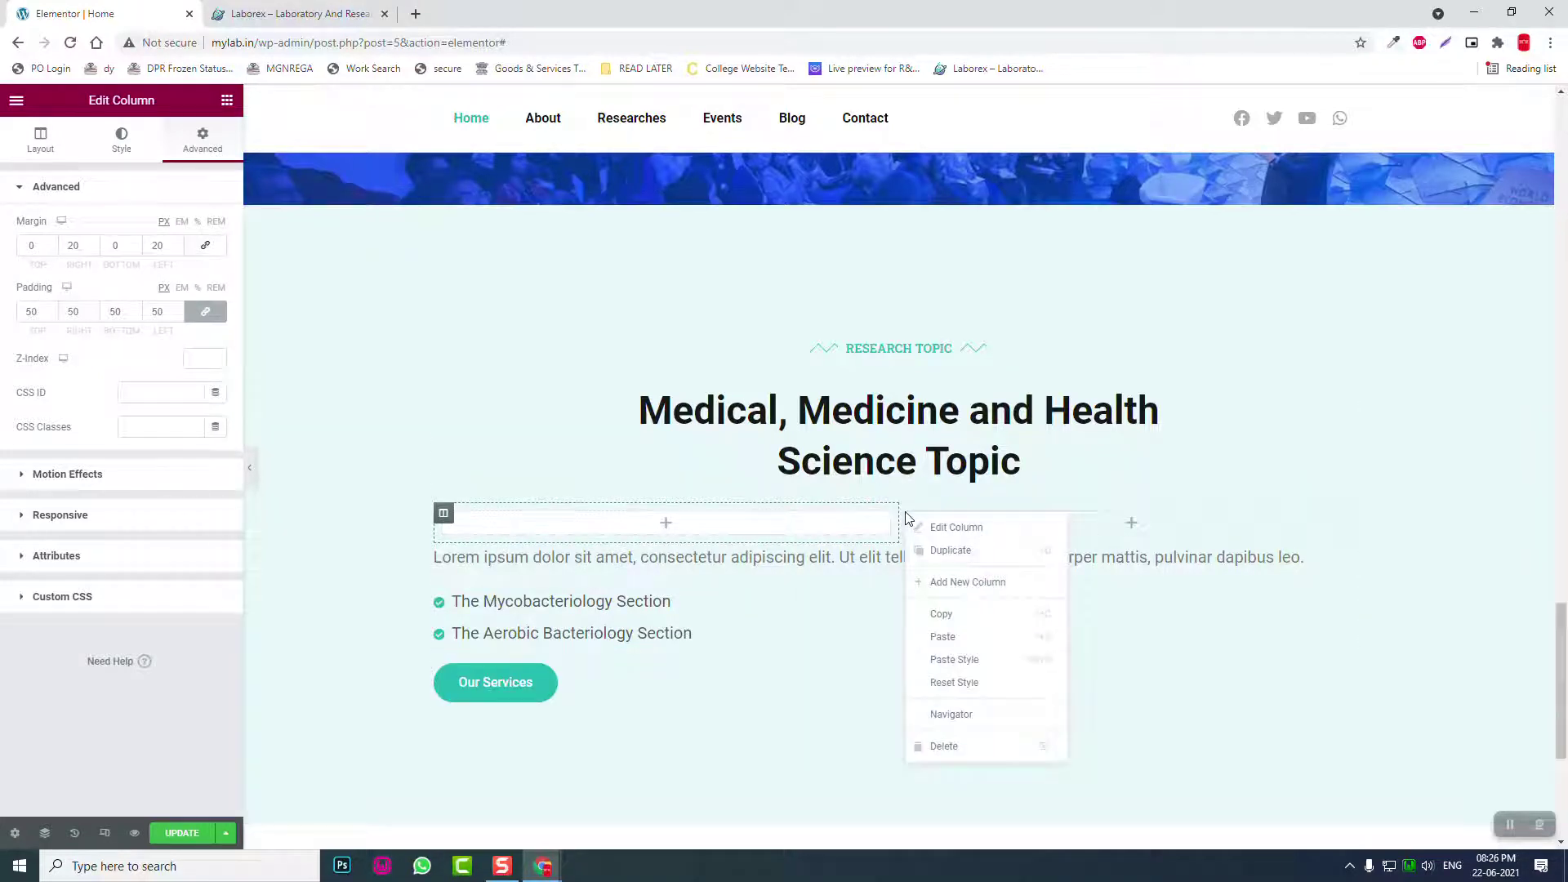
click(958, 657)
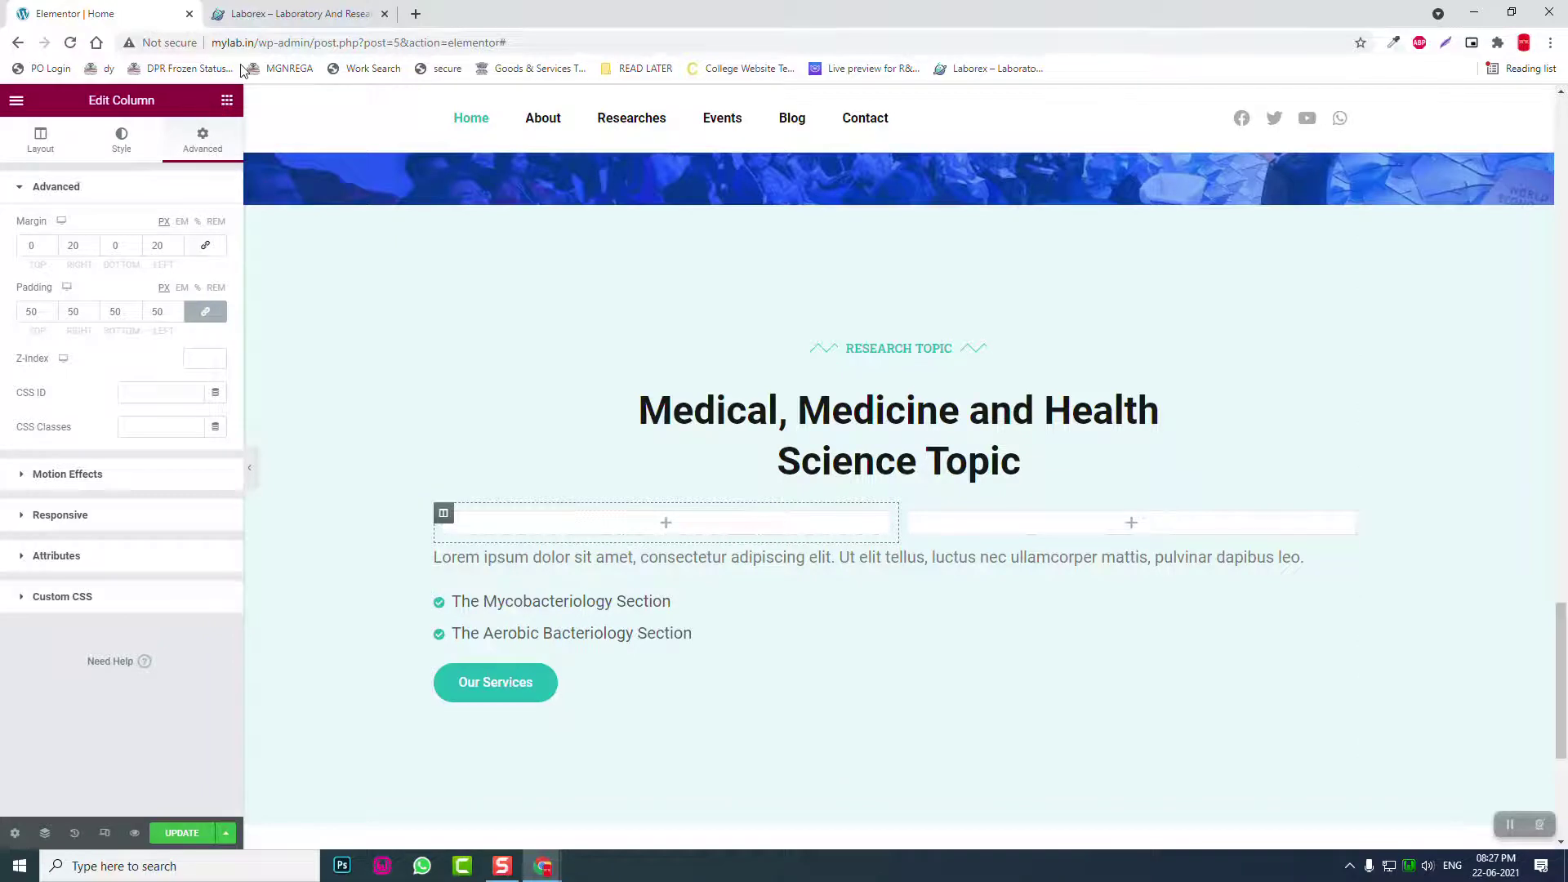
Step: Copy the "Medical, Medicine and Health Science Topic" heading and paste it into the first inner column, following the demo's card layout
click(276, 13)
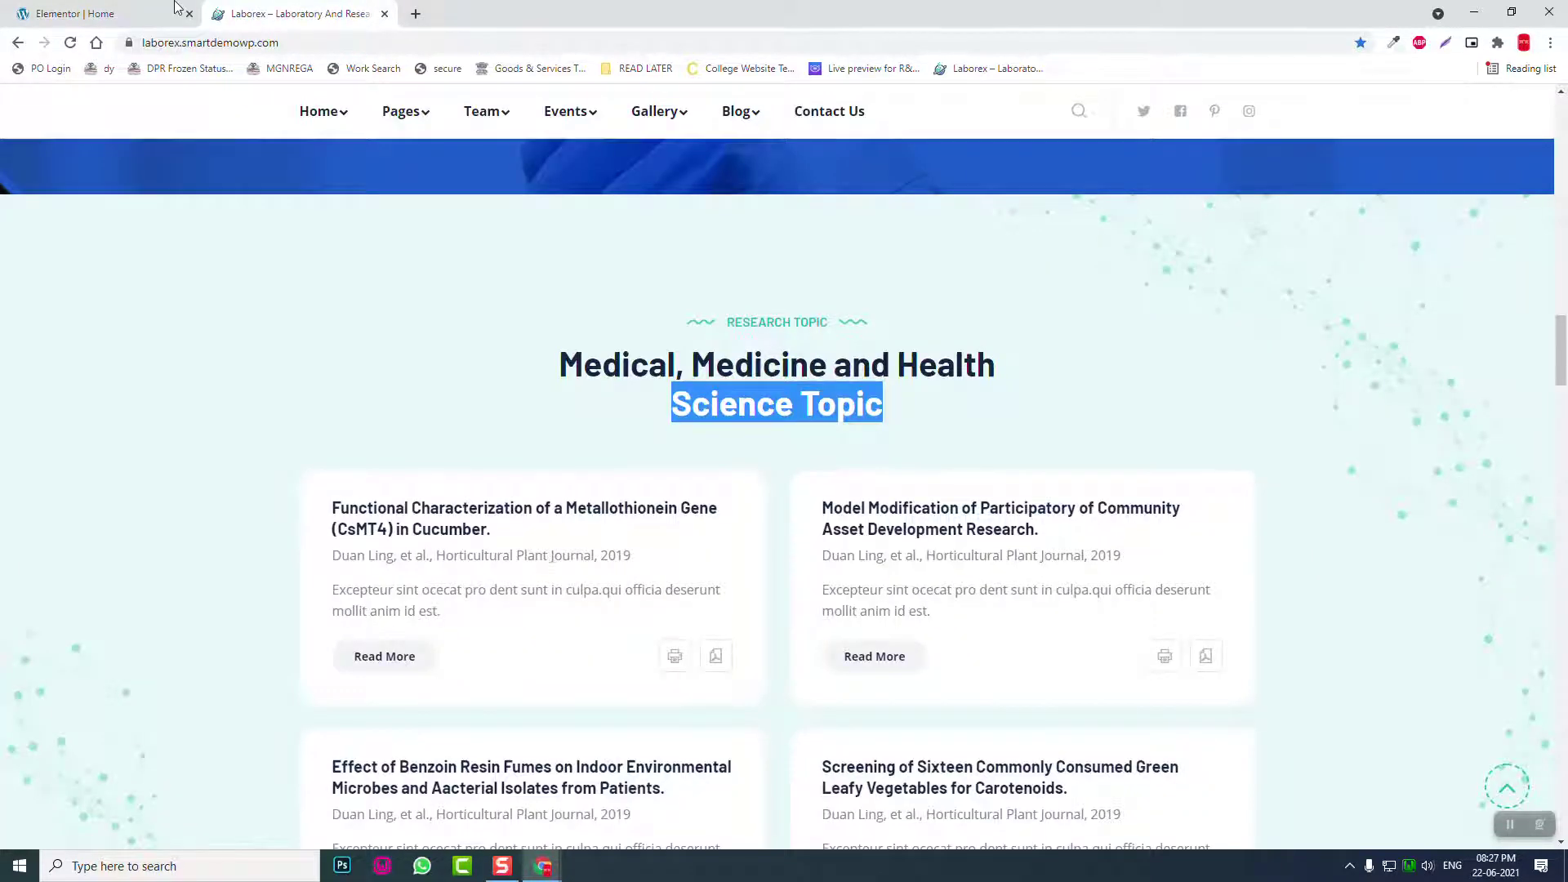
click(123, 13)
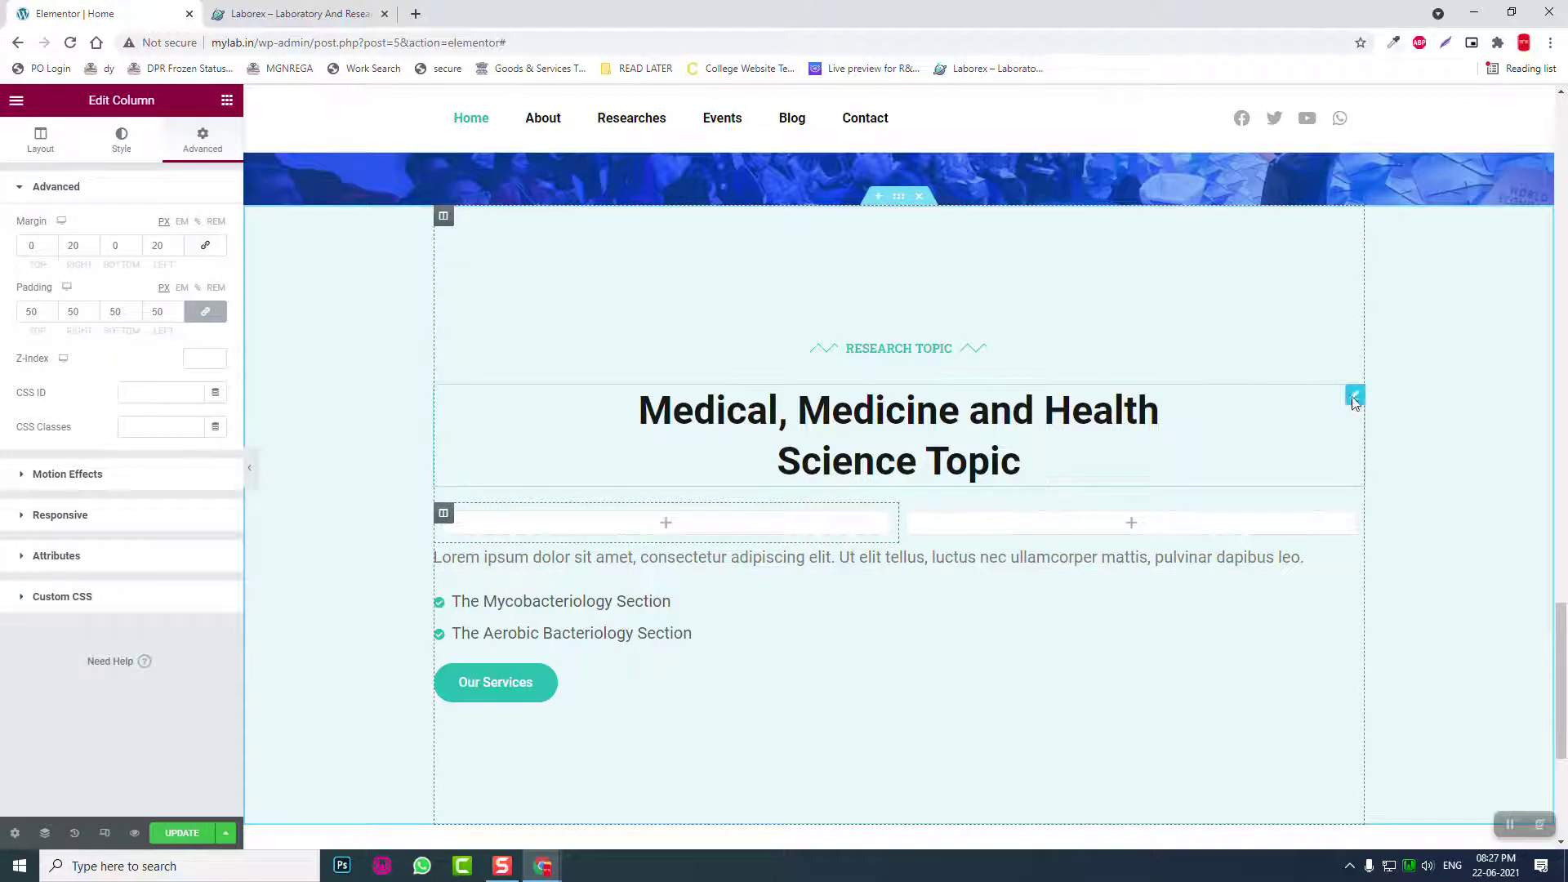
right_click(1353, 400)
click(1372, 470)
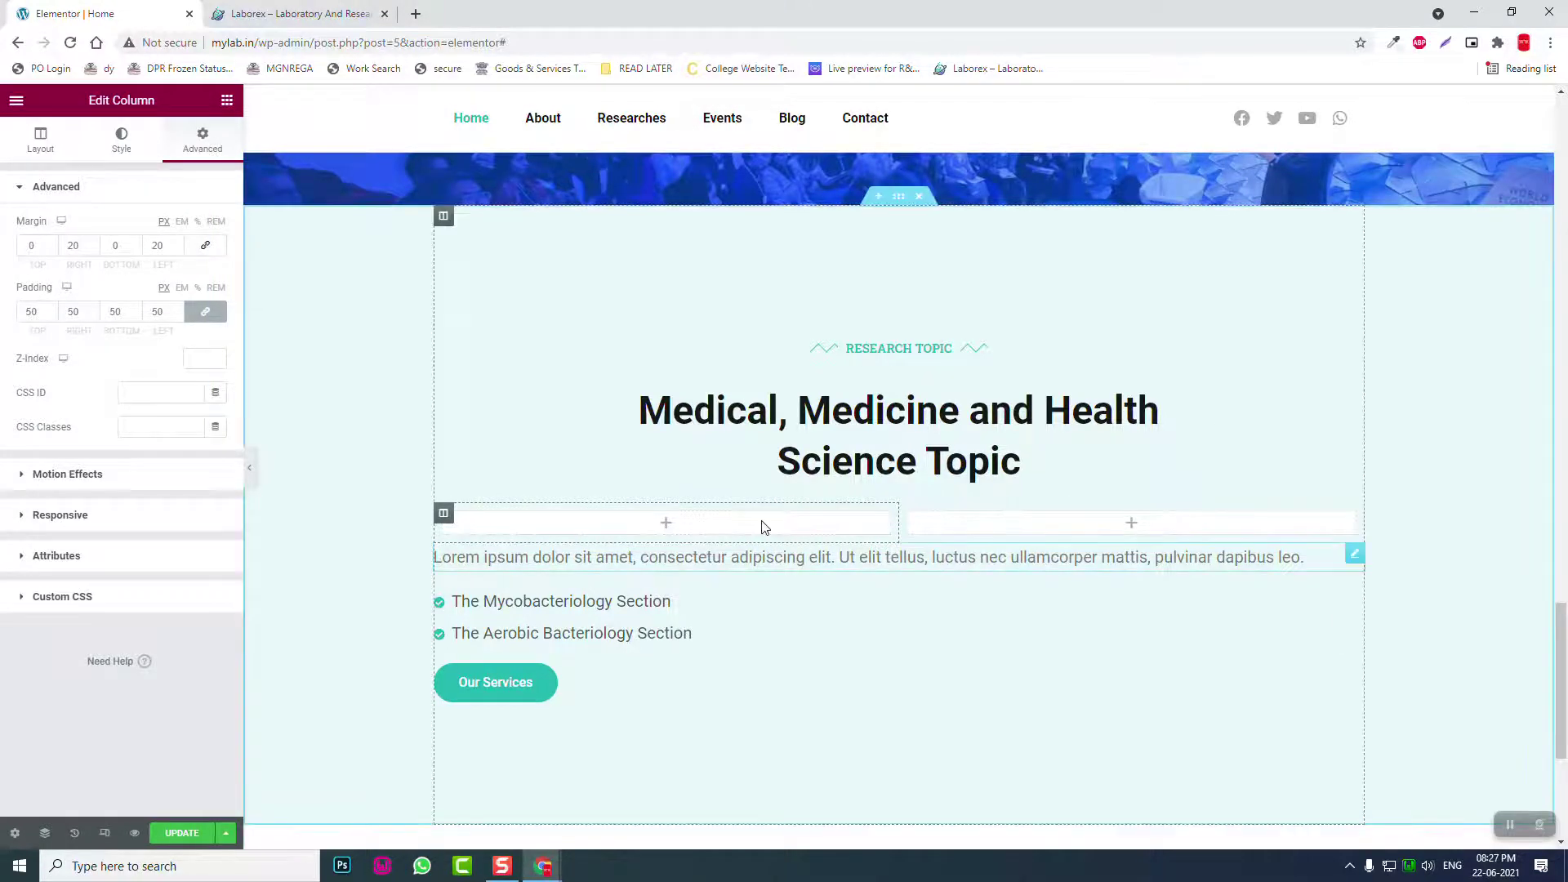
right_click(762, 525)
click(809, 658)
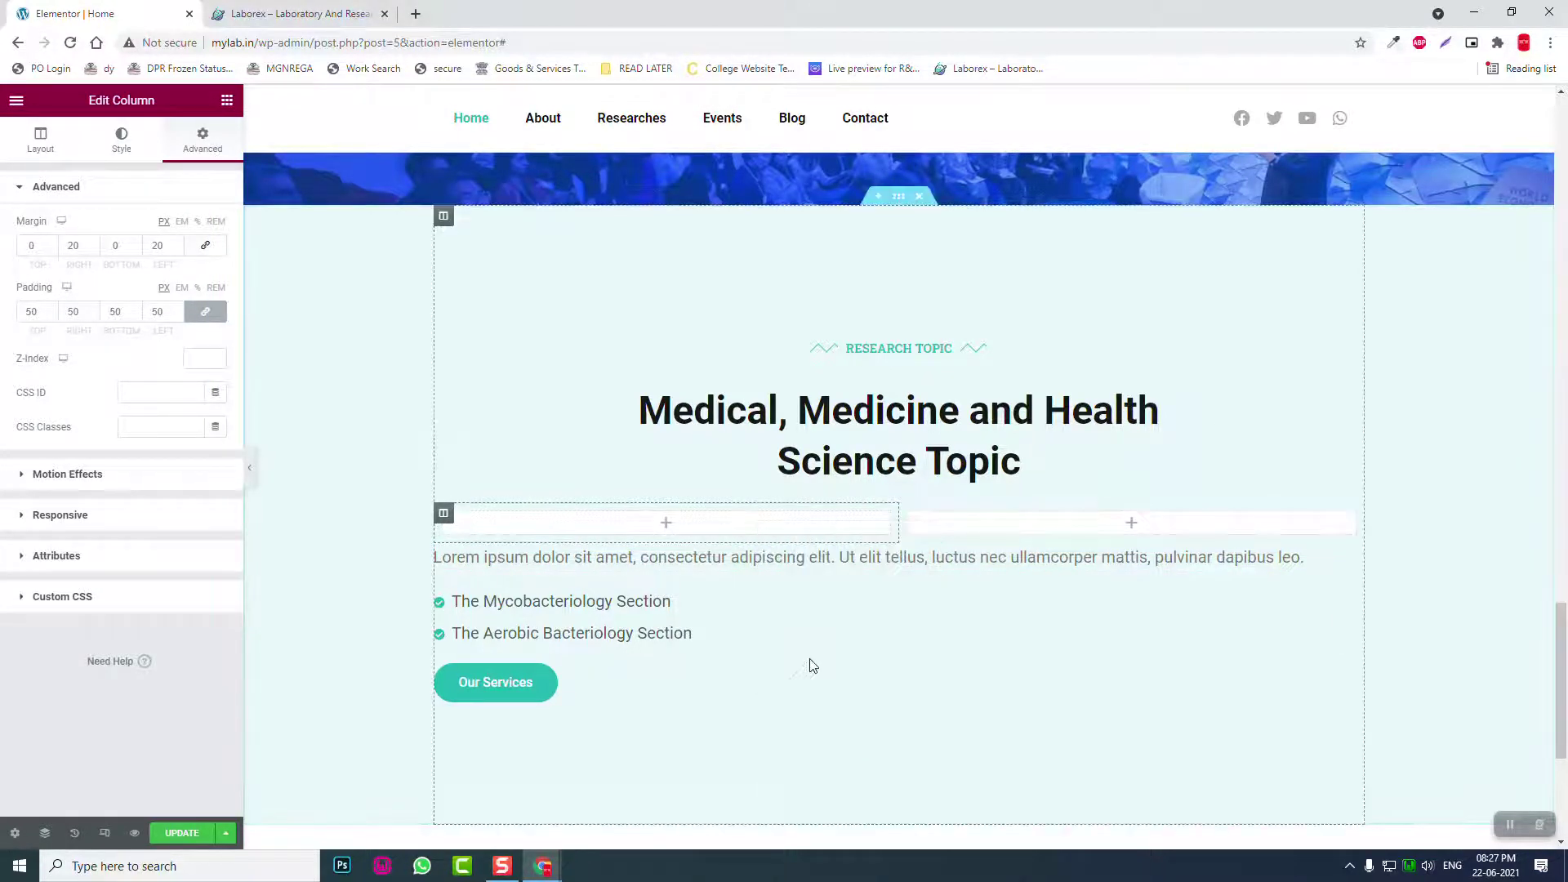
right_click(784, 532)
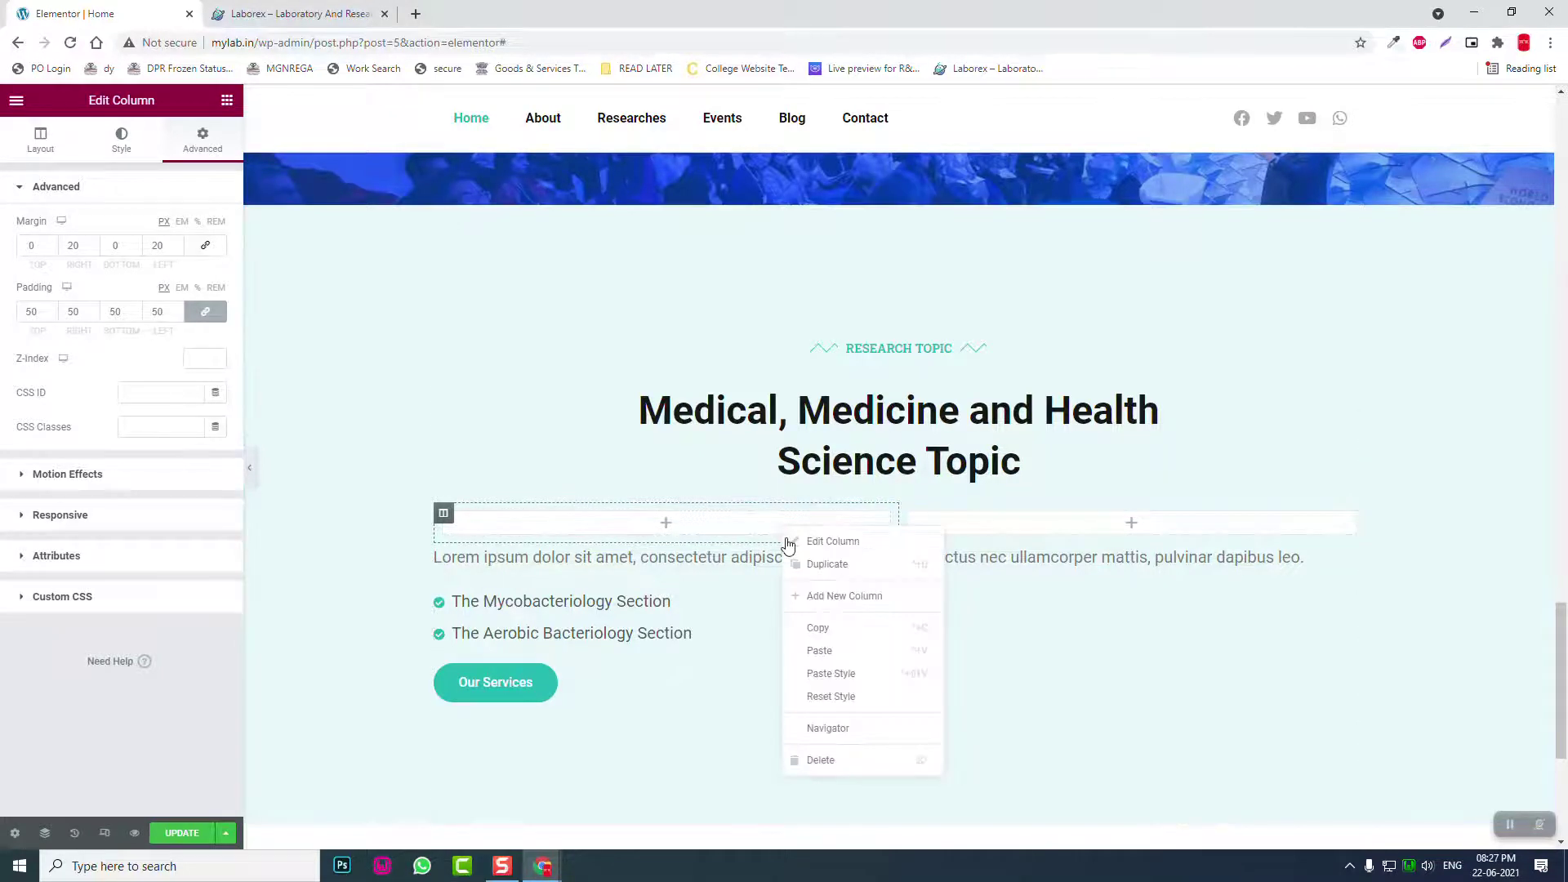
click(843, 654)
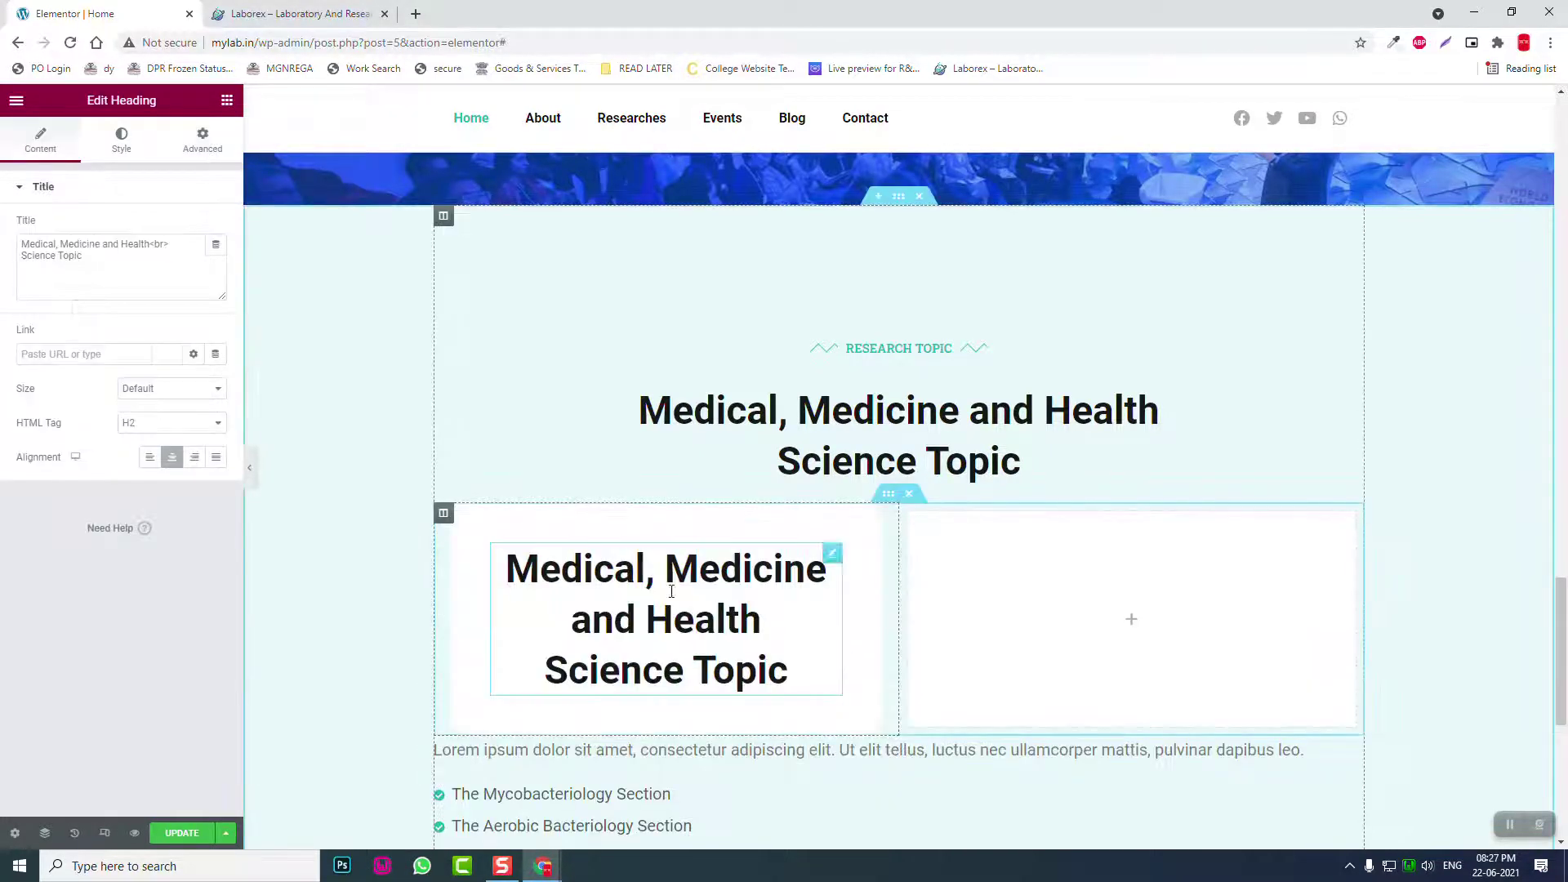
Step: Left-align the heading in the first topic card and set its HTML tag to H4
click(153, 457)
click(164, 422)
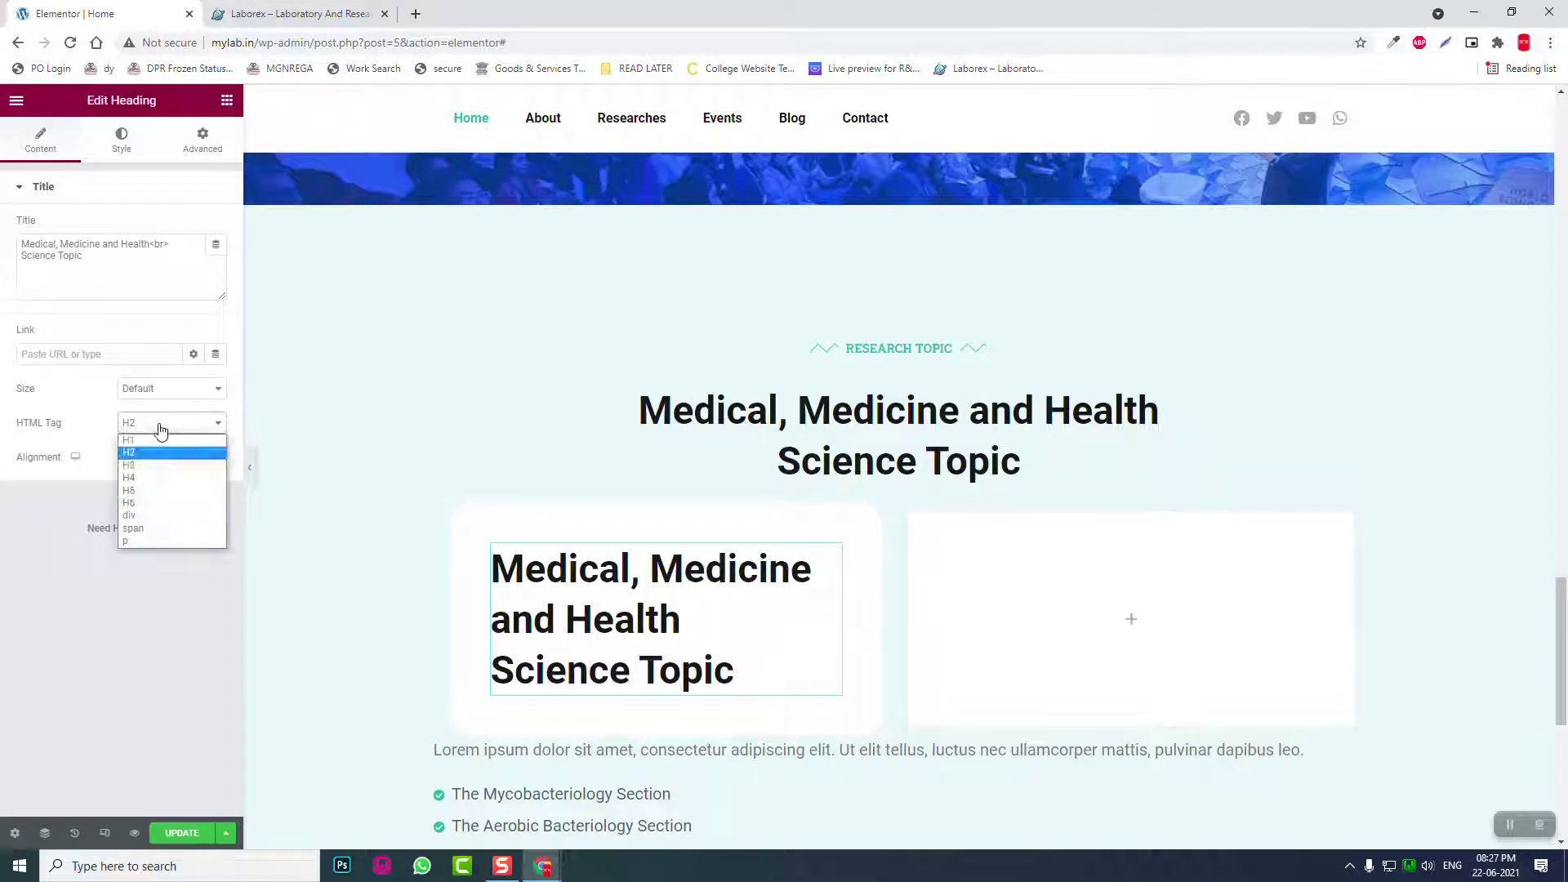
click(164, 482)
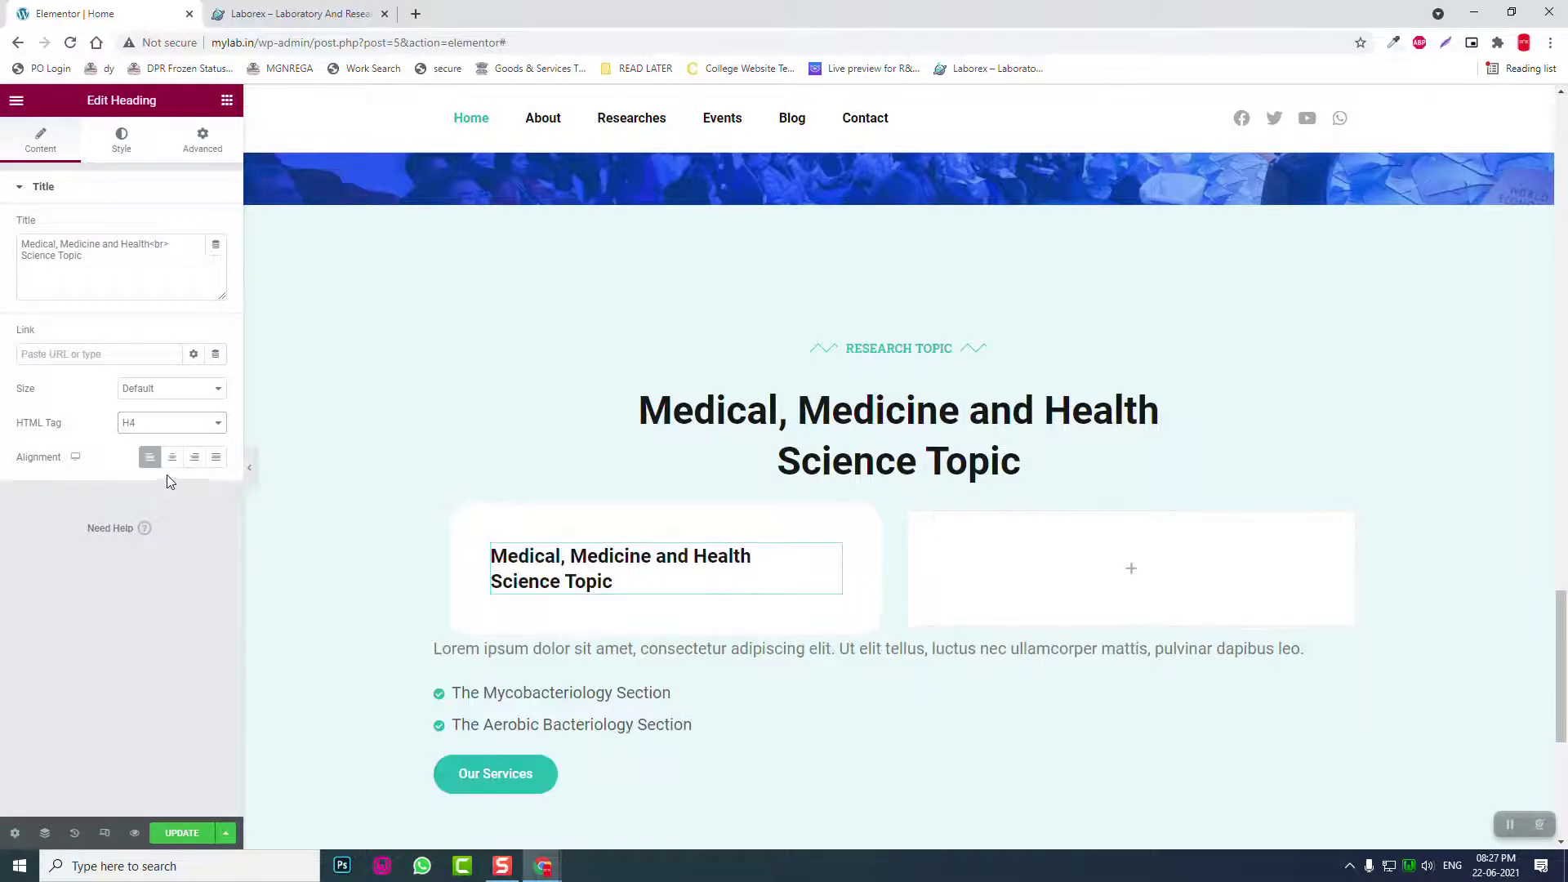
Step: Replace the first card's heading with the demo's title "Functional Characterization of a Metallothionein Gene (CsMT4) in Cucumber."
click(294, 12)
drag(492, 532, 331, 493)
click(121, 18)
click(124, 281)
key(ctrl+a)
key(ctrl+v)
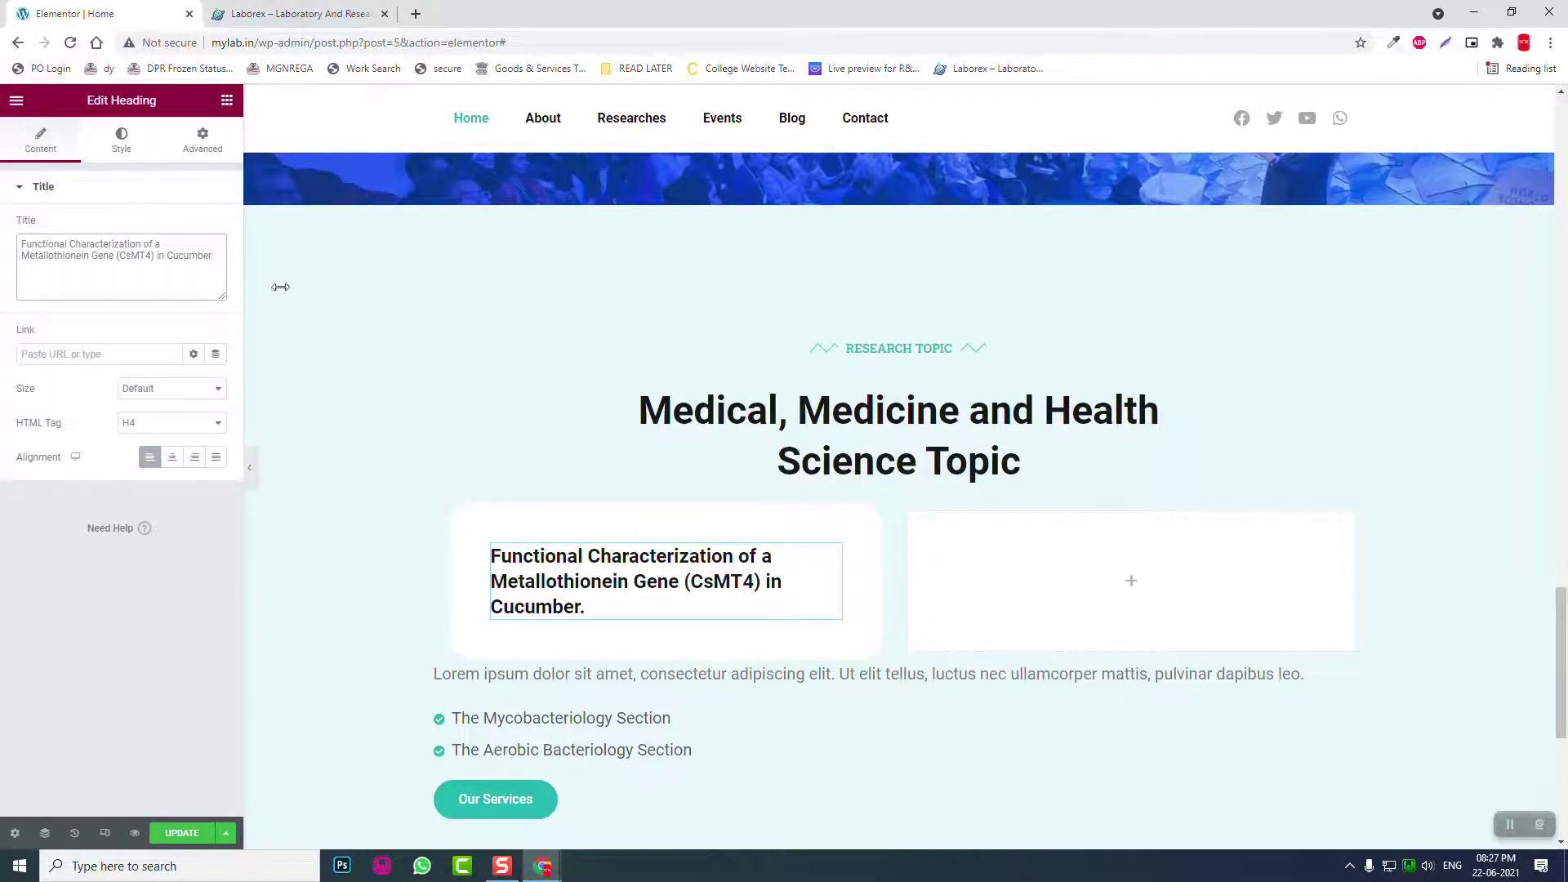
Step: Move the lorem ipsum text into the first card below its heading and delete the icon list under the cards
scroll(515, 363, down, 1)
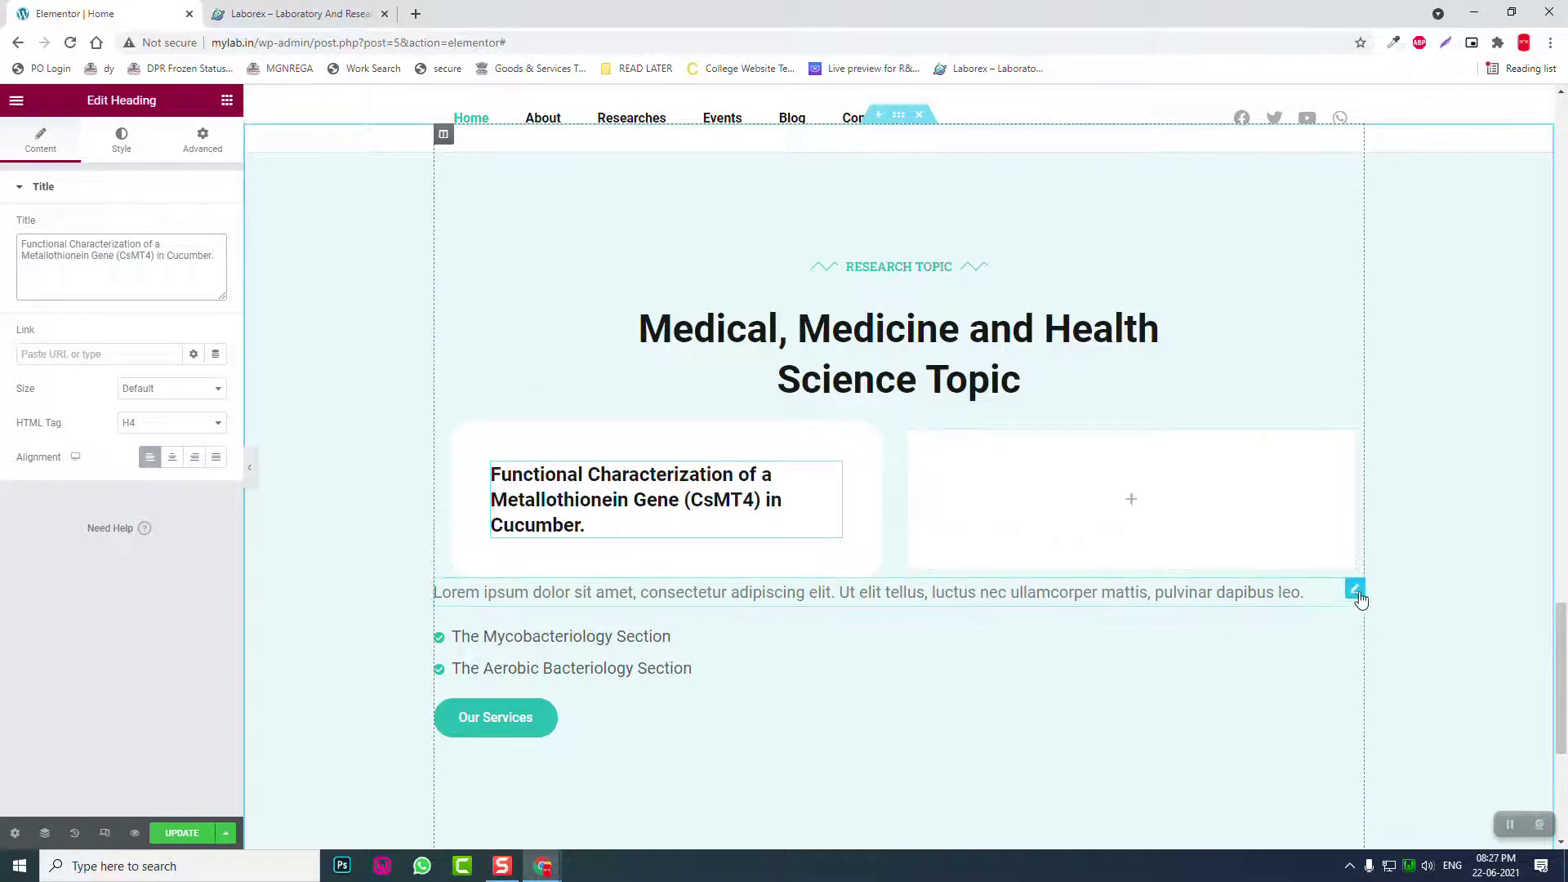
drag(864, 567, 651, 515)
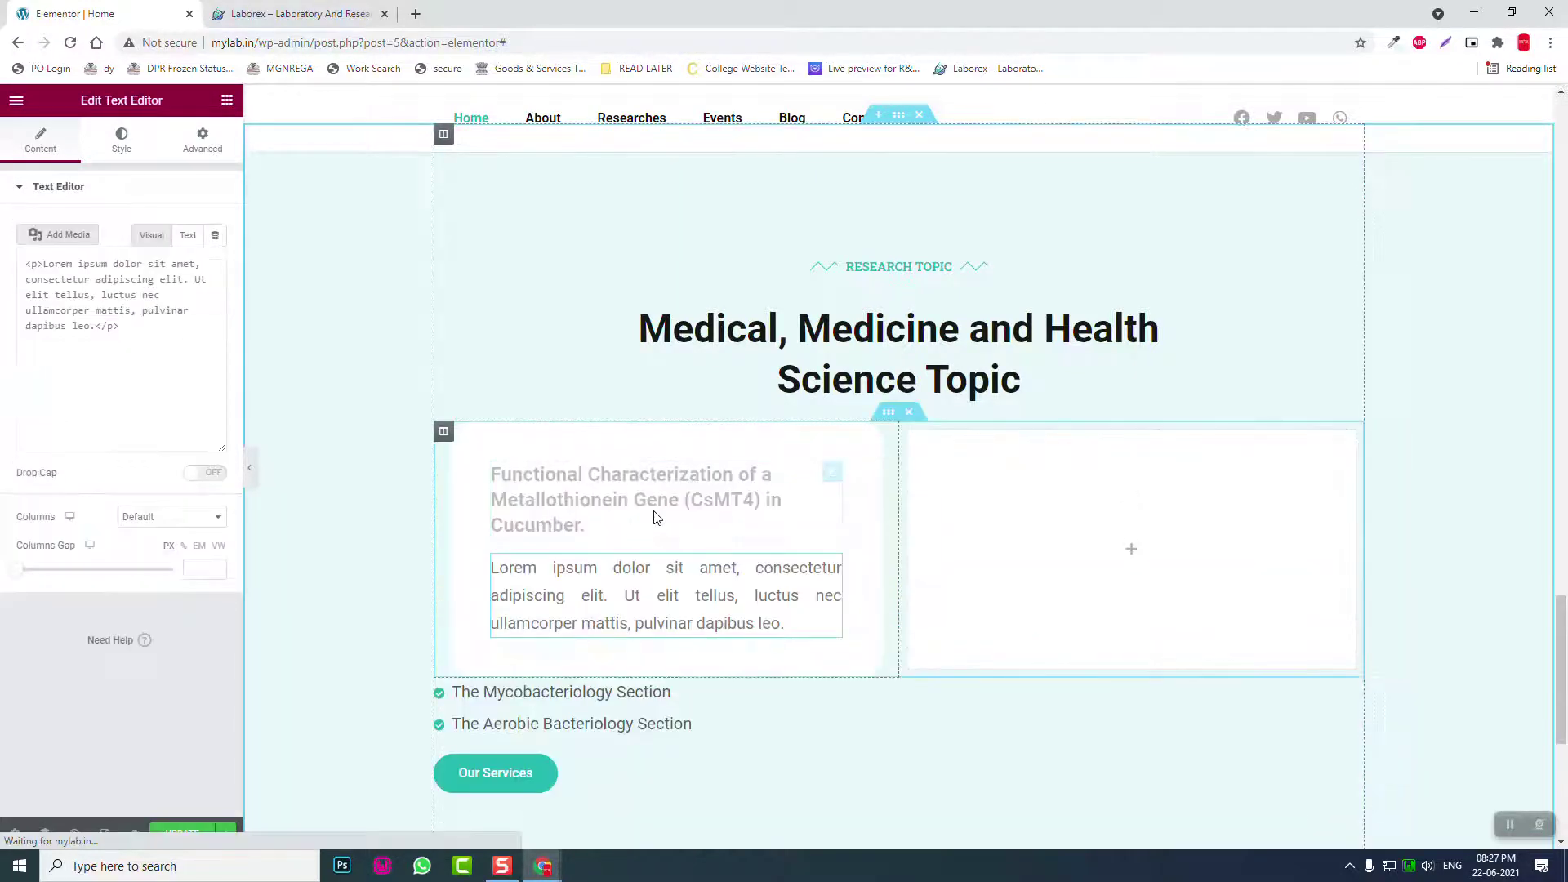
right_click(1357, 697)
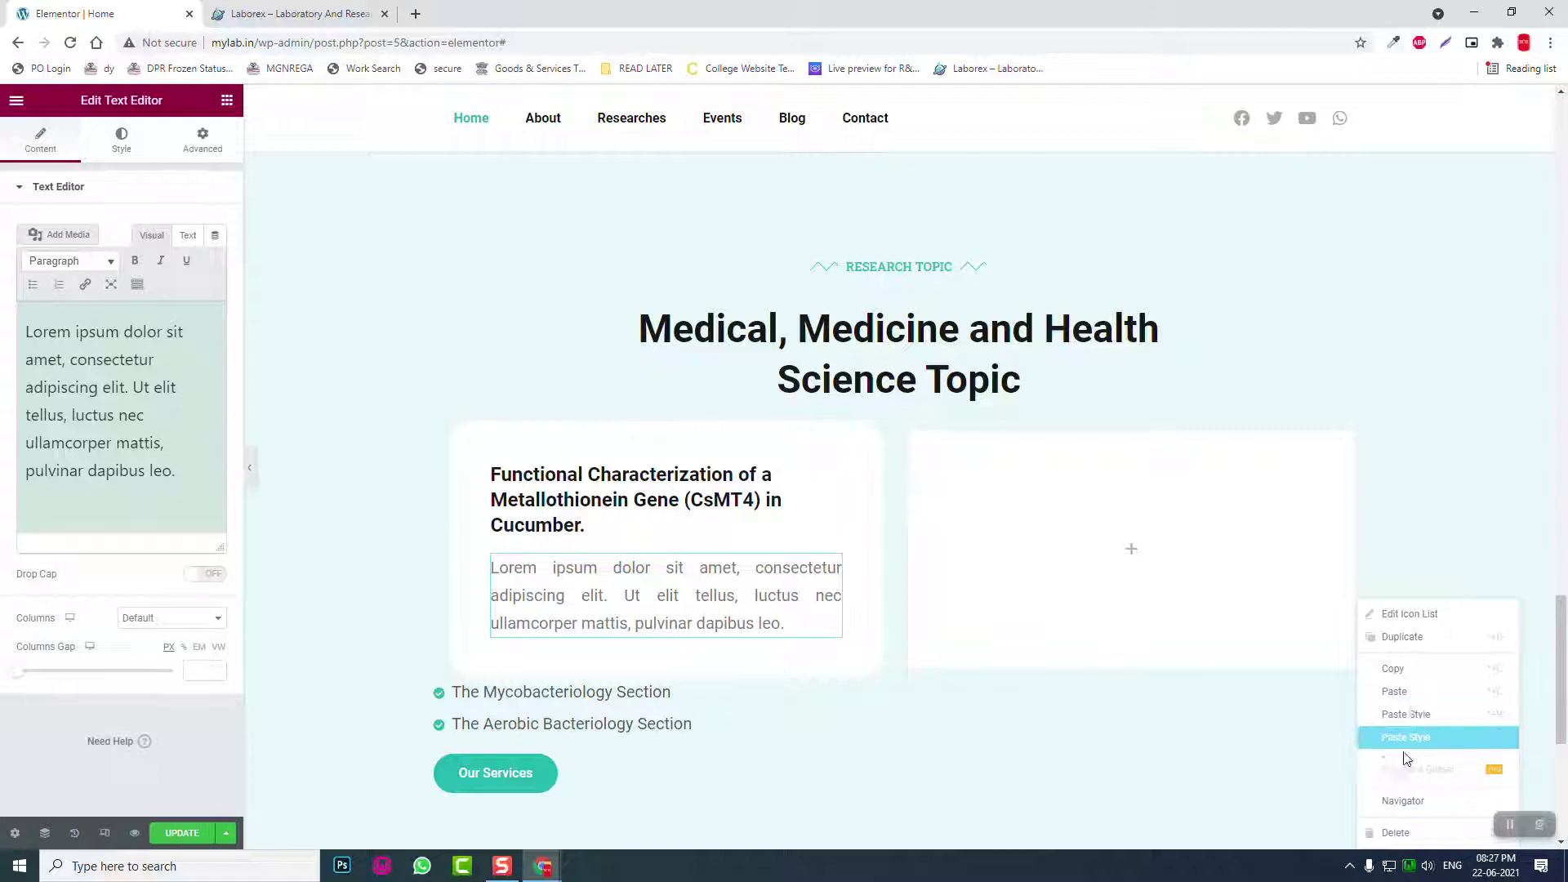
click(1396, 832)
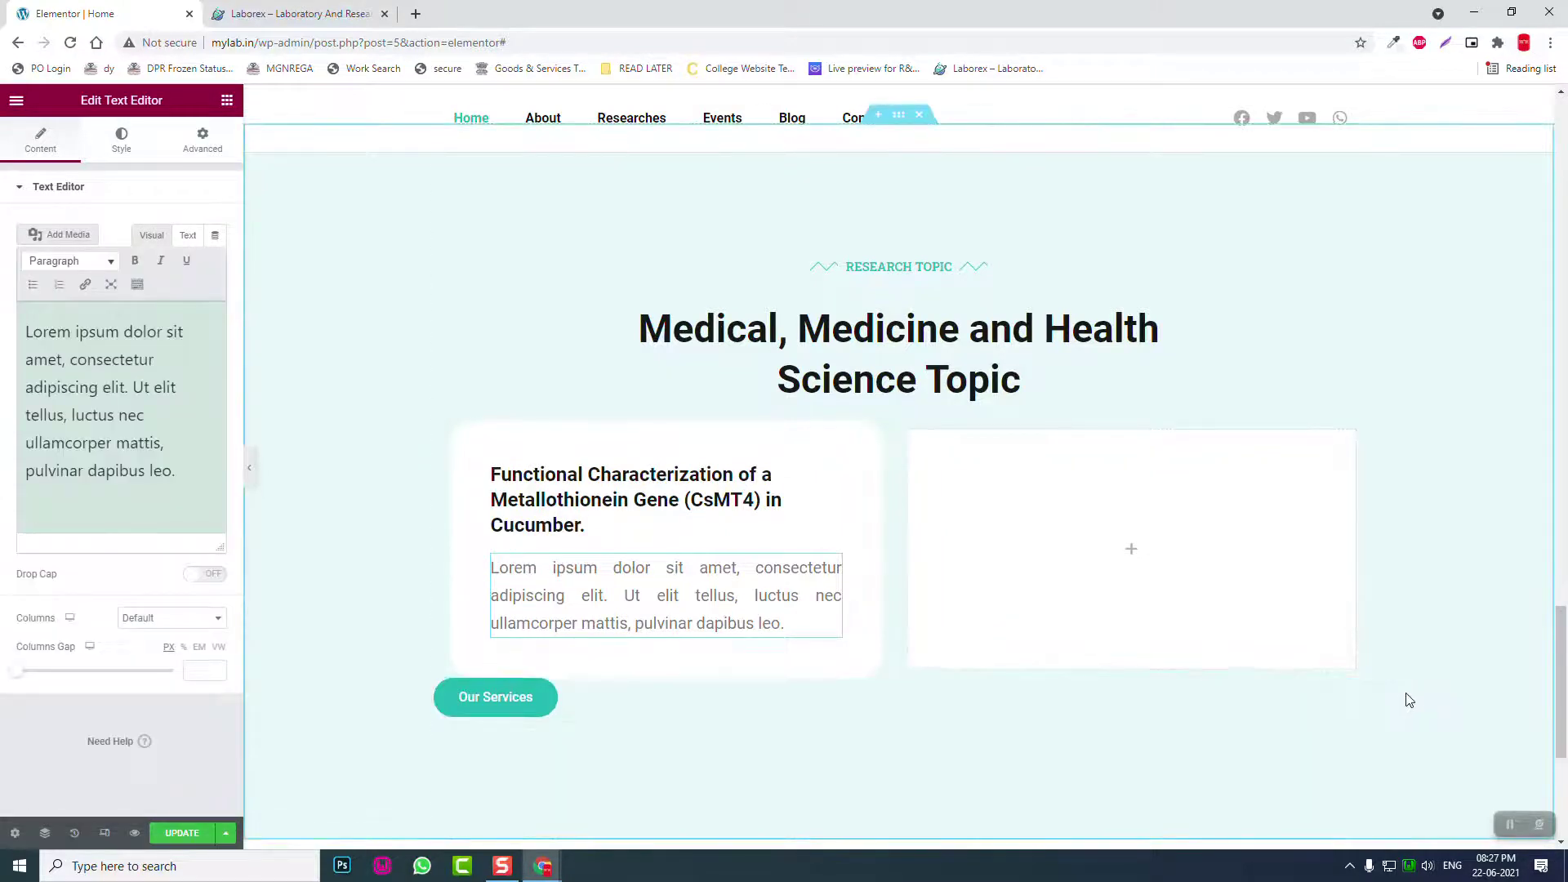
Step: Move the "Our Services" button into the first card below the text and relabel it "READ MORE"
drag(1354, 688, 634, 655)
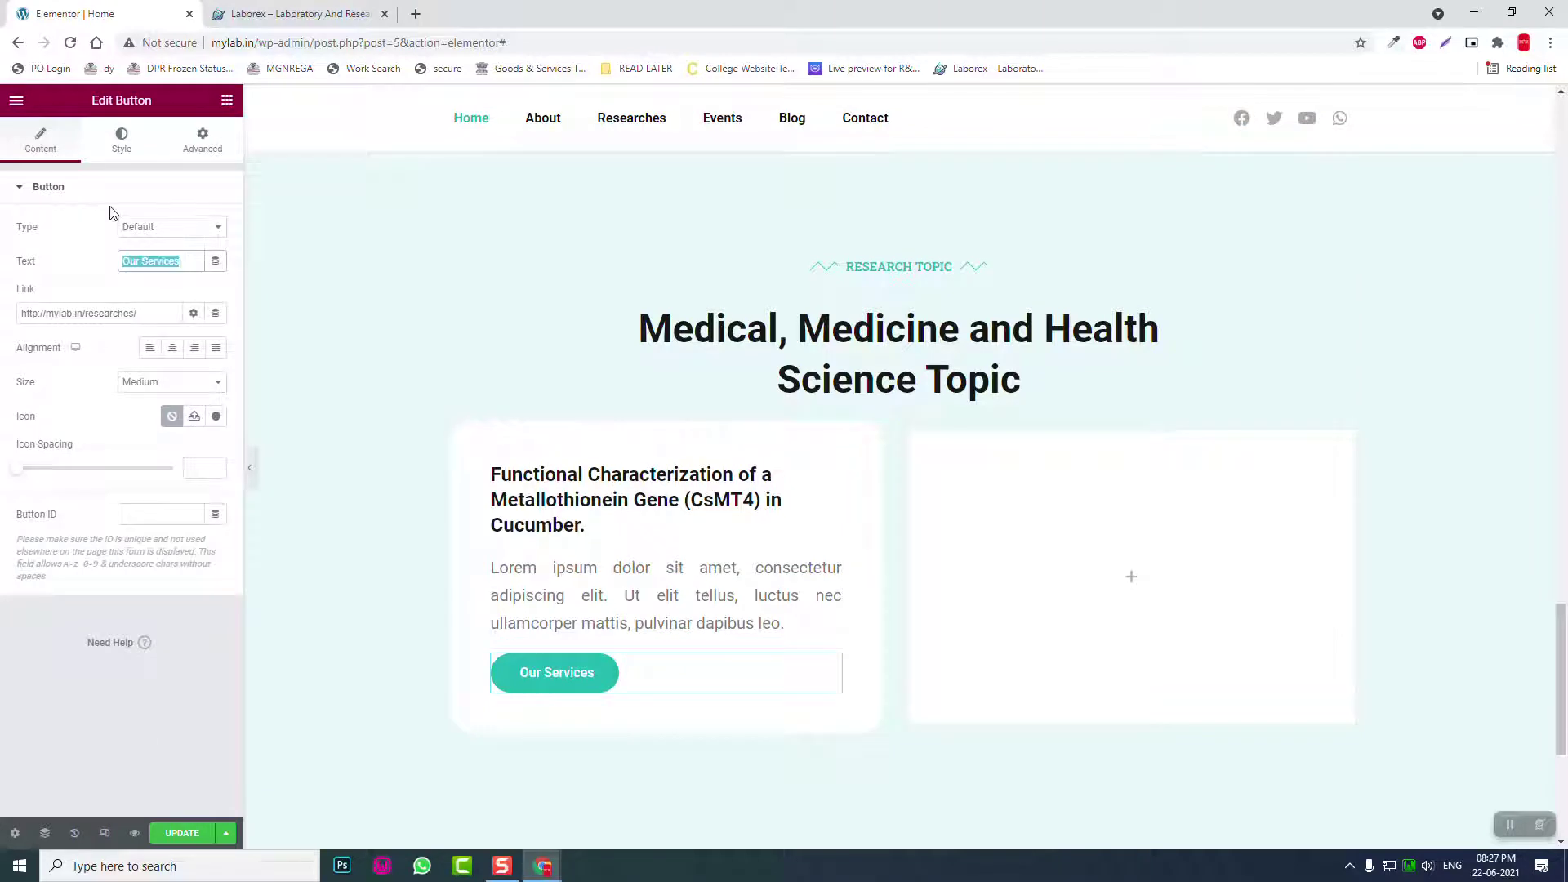
text(REA)
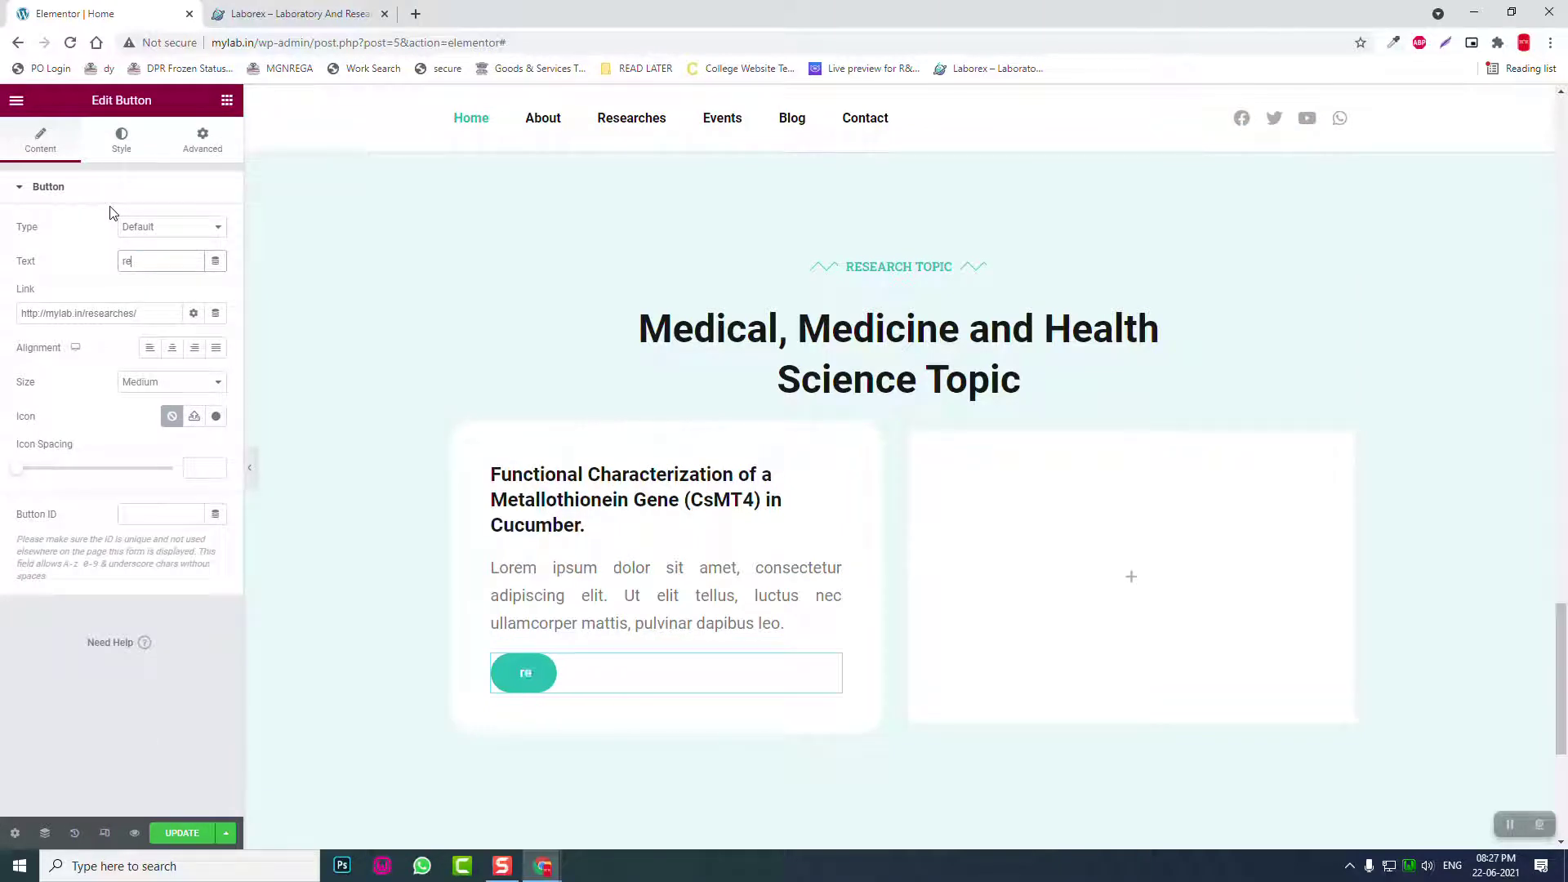
text(D MORE)
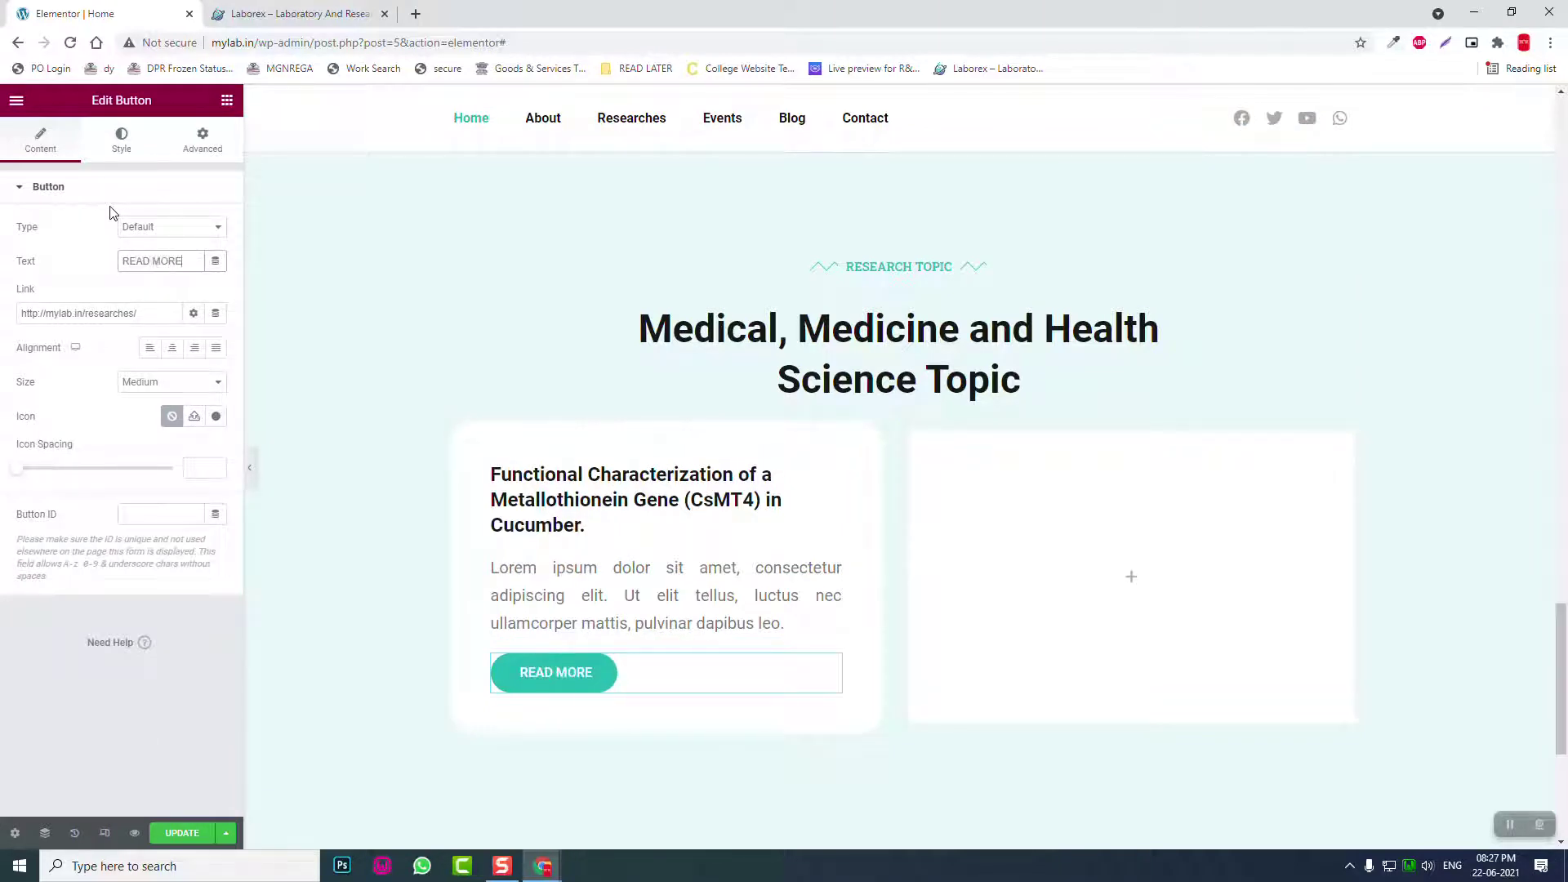
Step: Link the first card's button to the "Clinical Histopathology test" research entry
drag(163, 314, 34, 297)
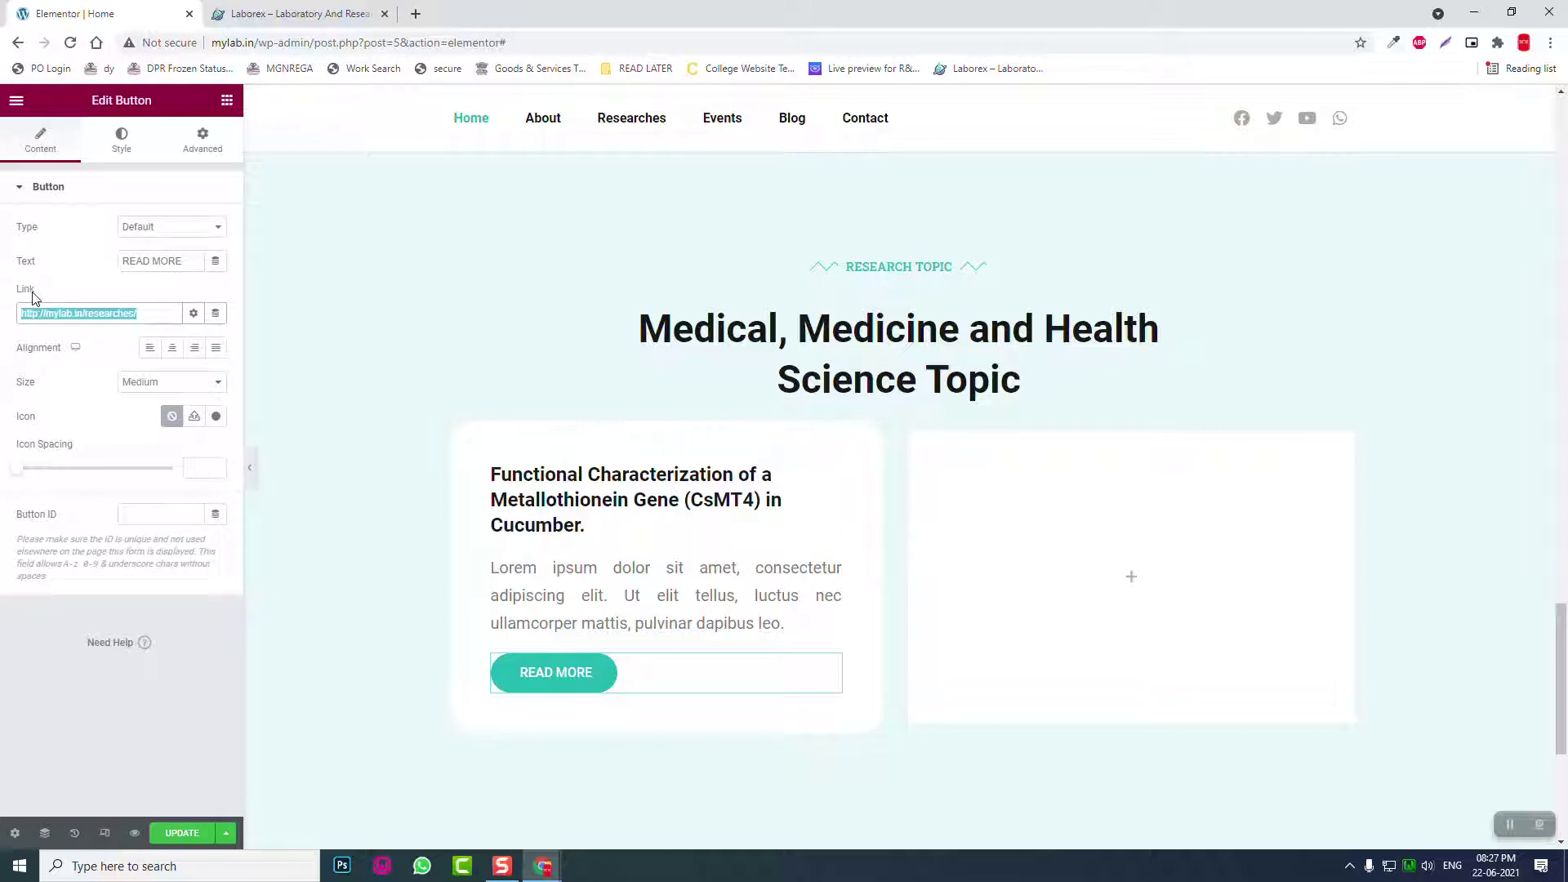
text(#)
key(BackSpace)
key(ctrl+v)
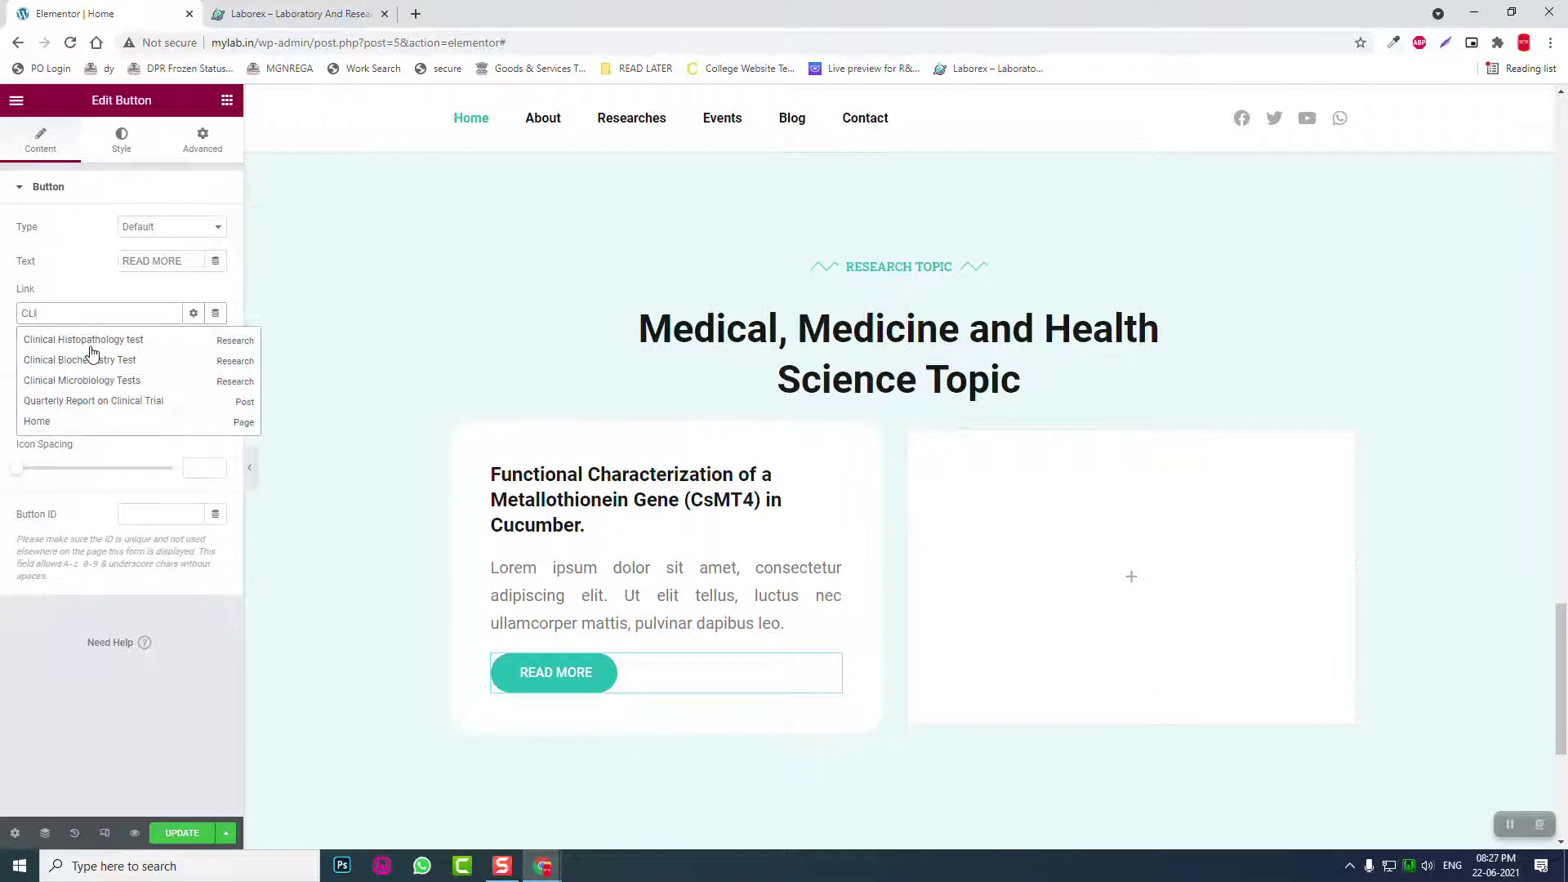
click(98, 339)
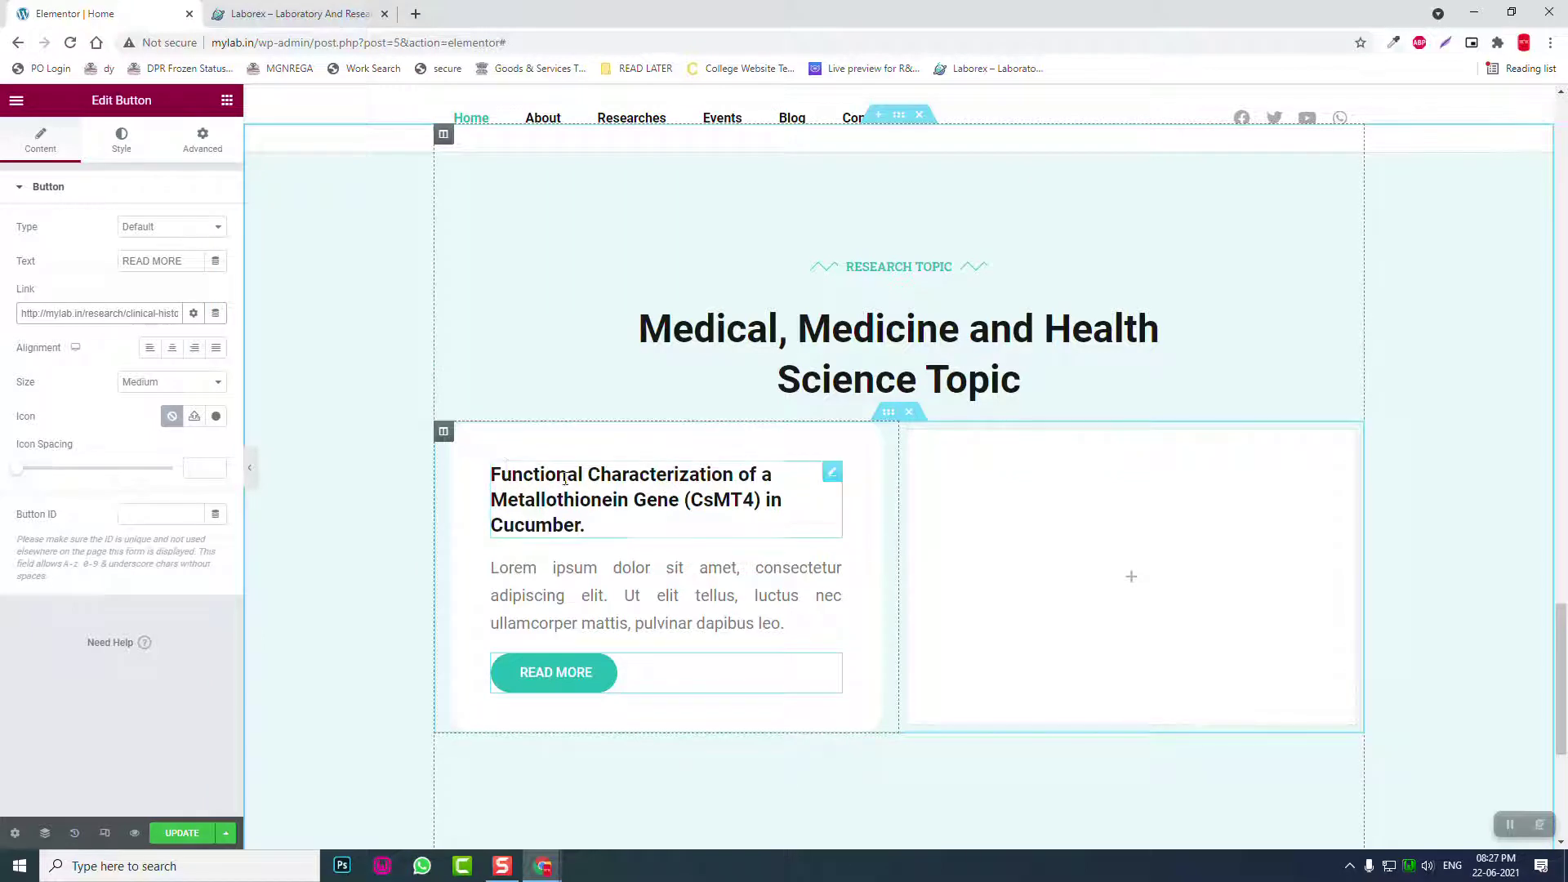
Step: Duplicate the finished first card column and delete the empty column beside the copy
right_click(448, 442)
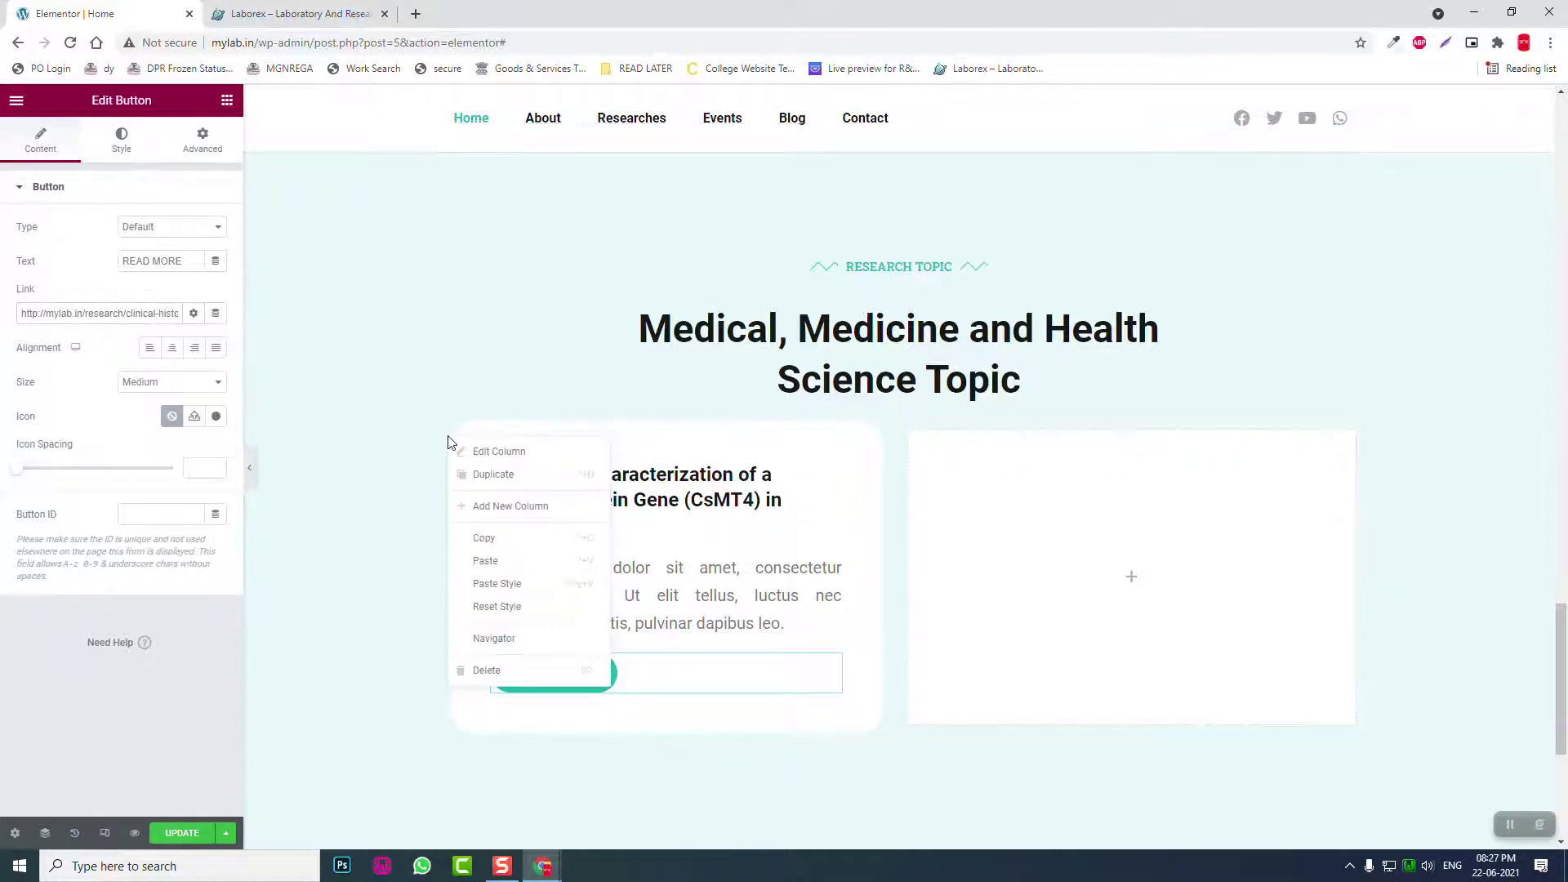
click(486, 476)
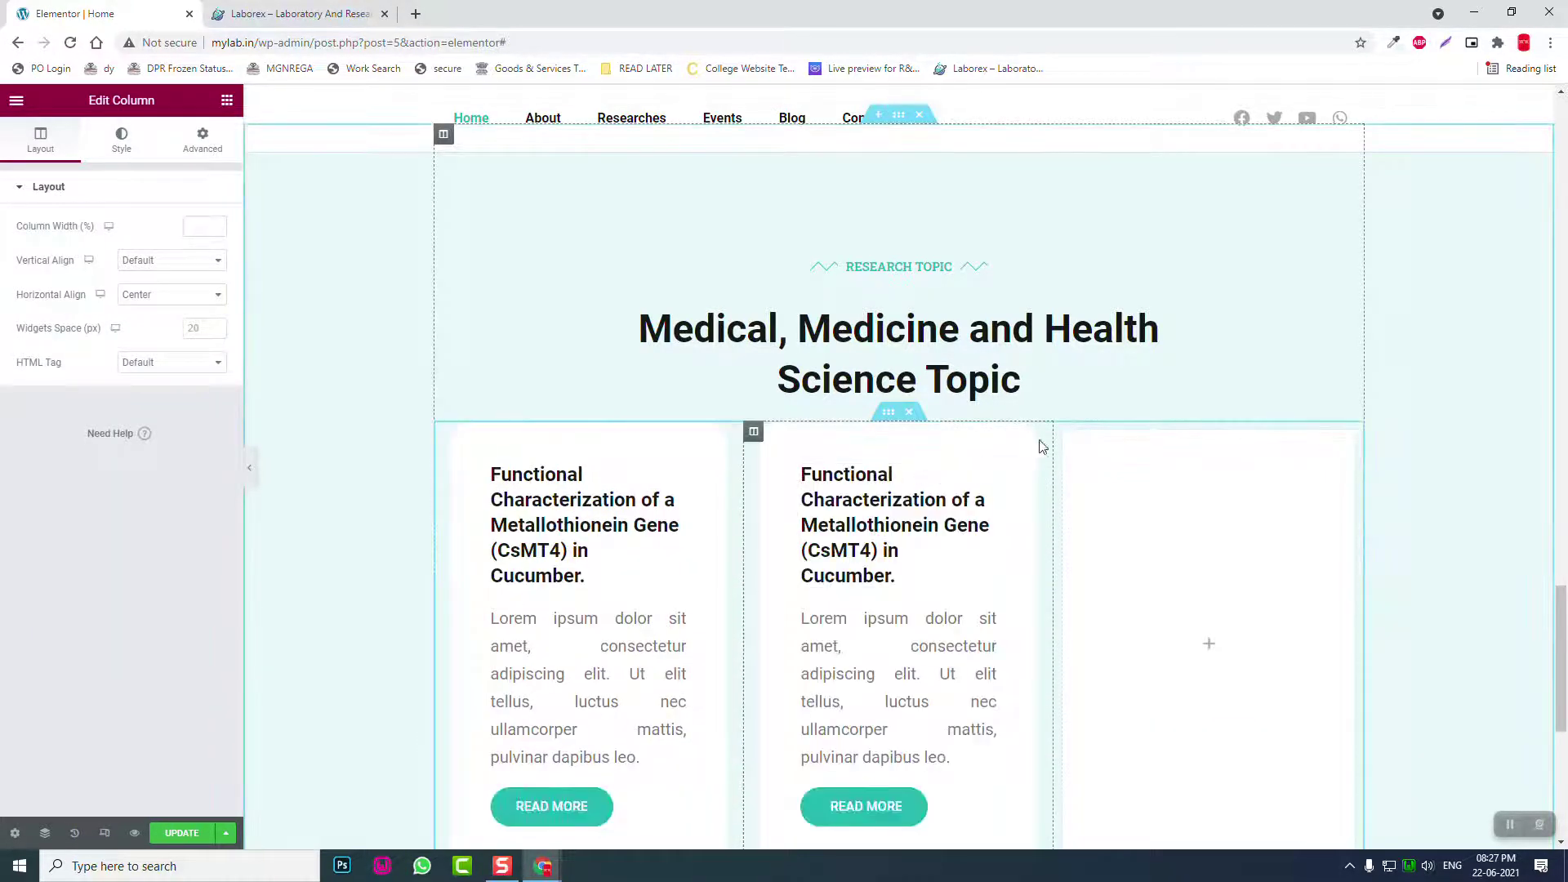
right_click(1072, 442)
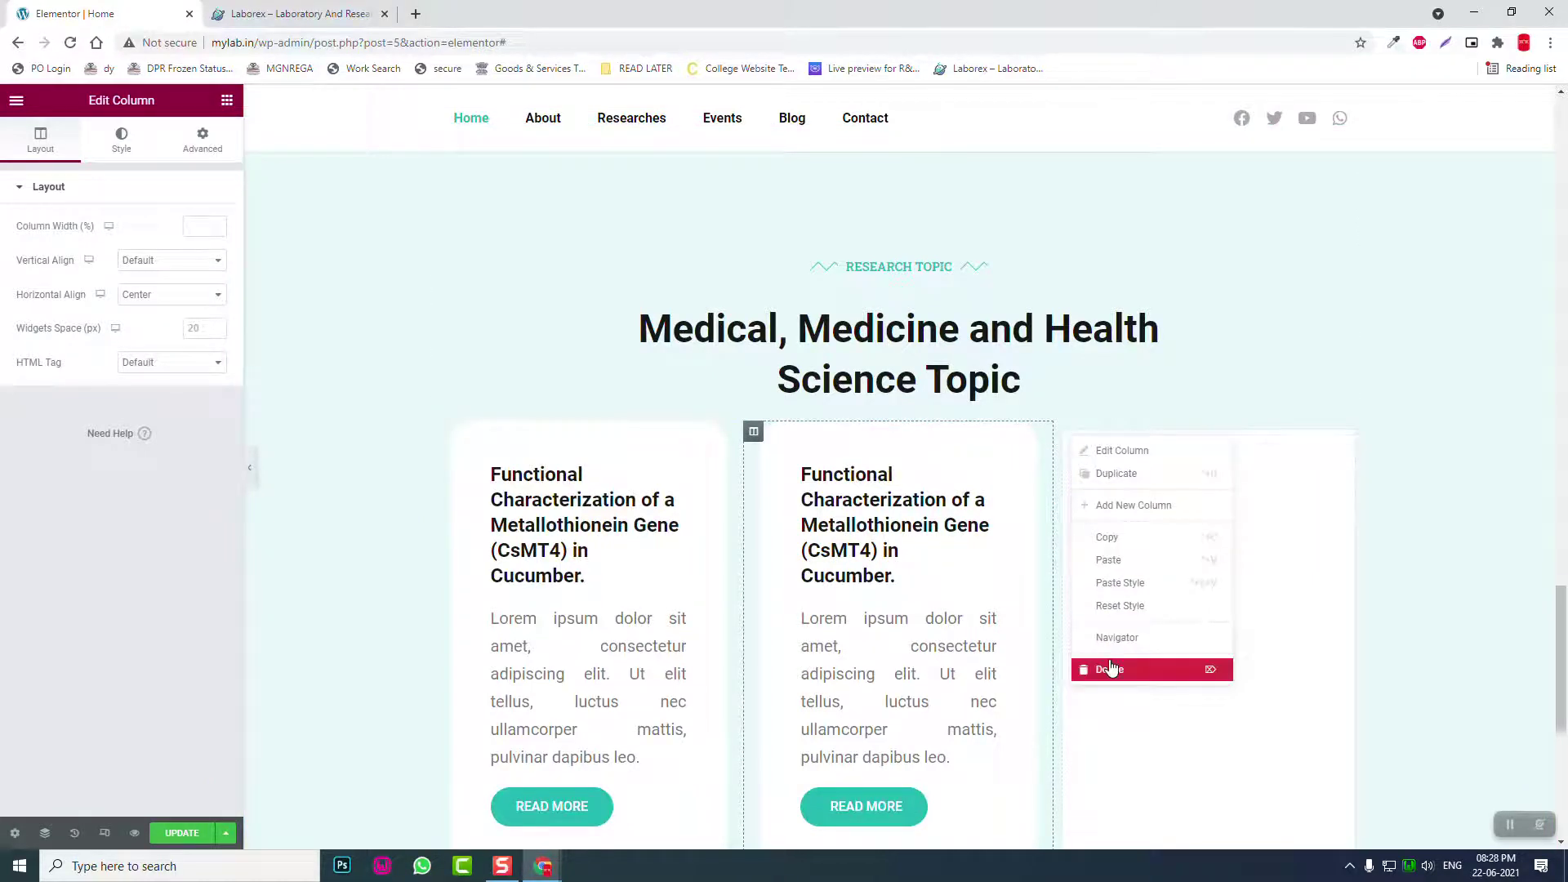
click(1109, 669)
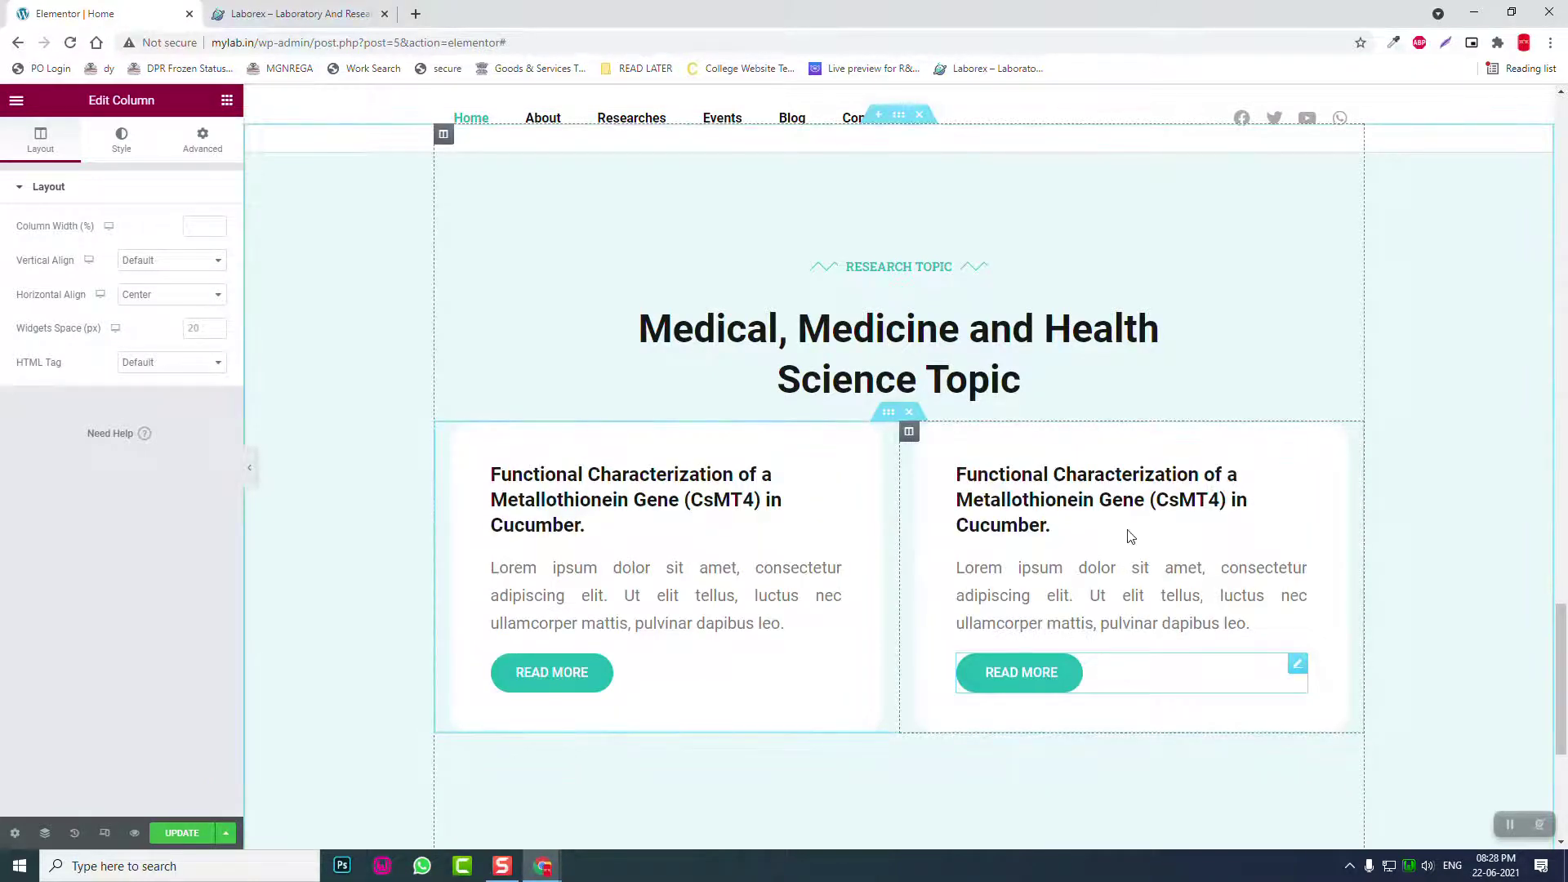
Step: Replace the second card's heading with the demo's title "Model Modification of Participatory of Community Asset Development Research."
click(273, 8)
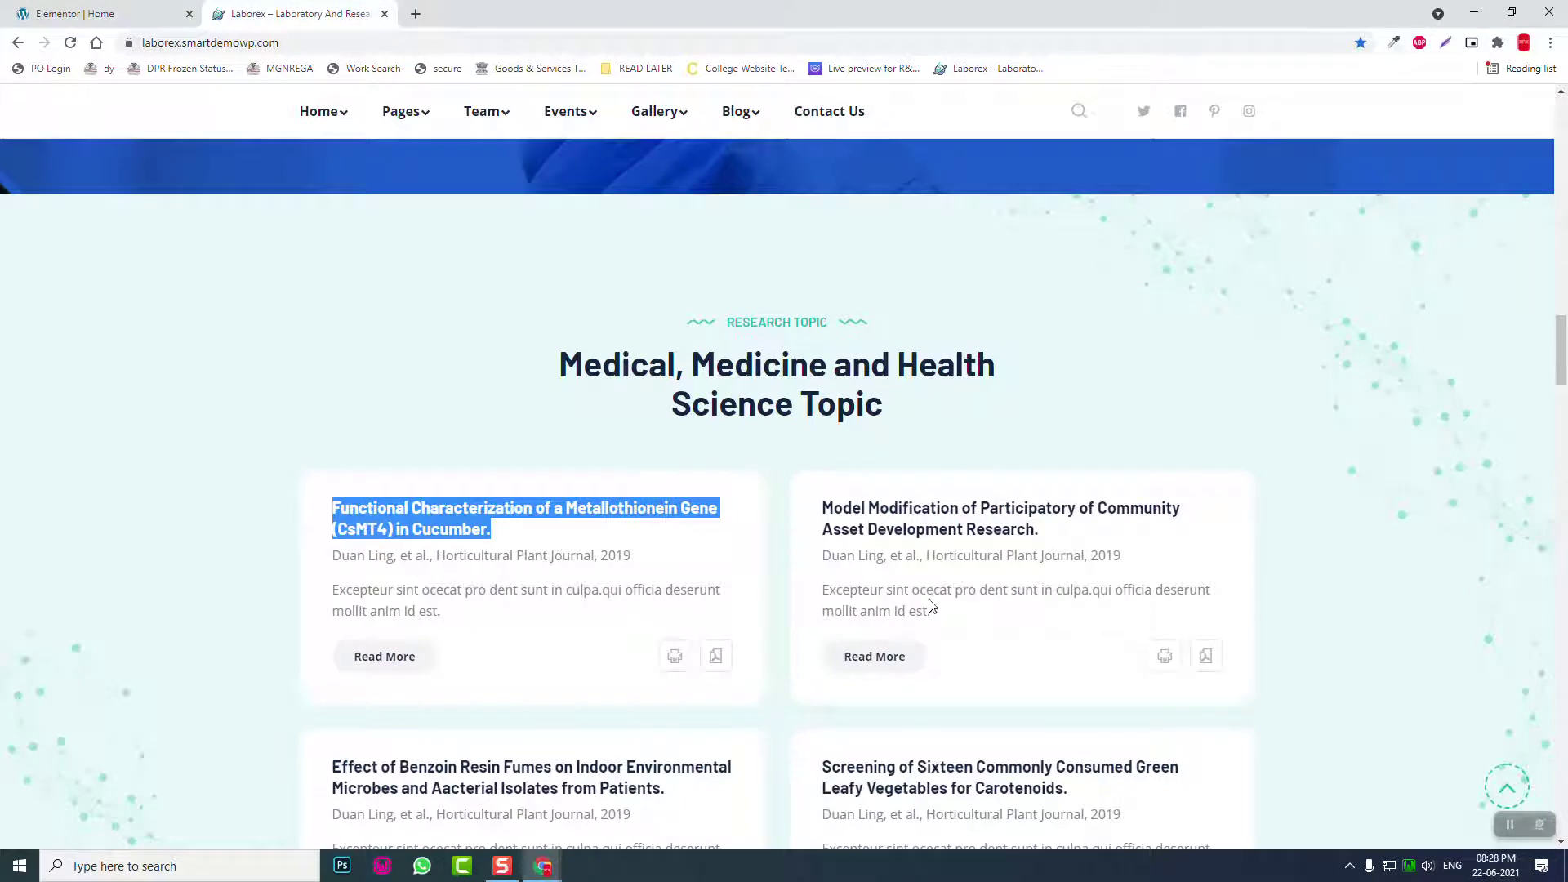
drag(1041, 533, 822, 500)
key(ctrl+c)
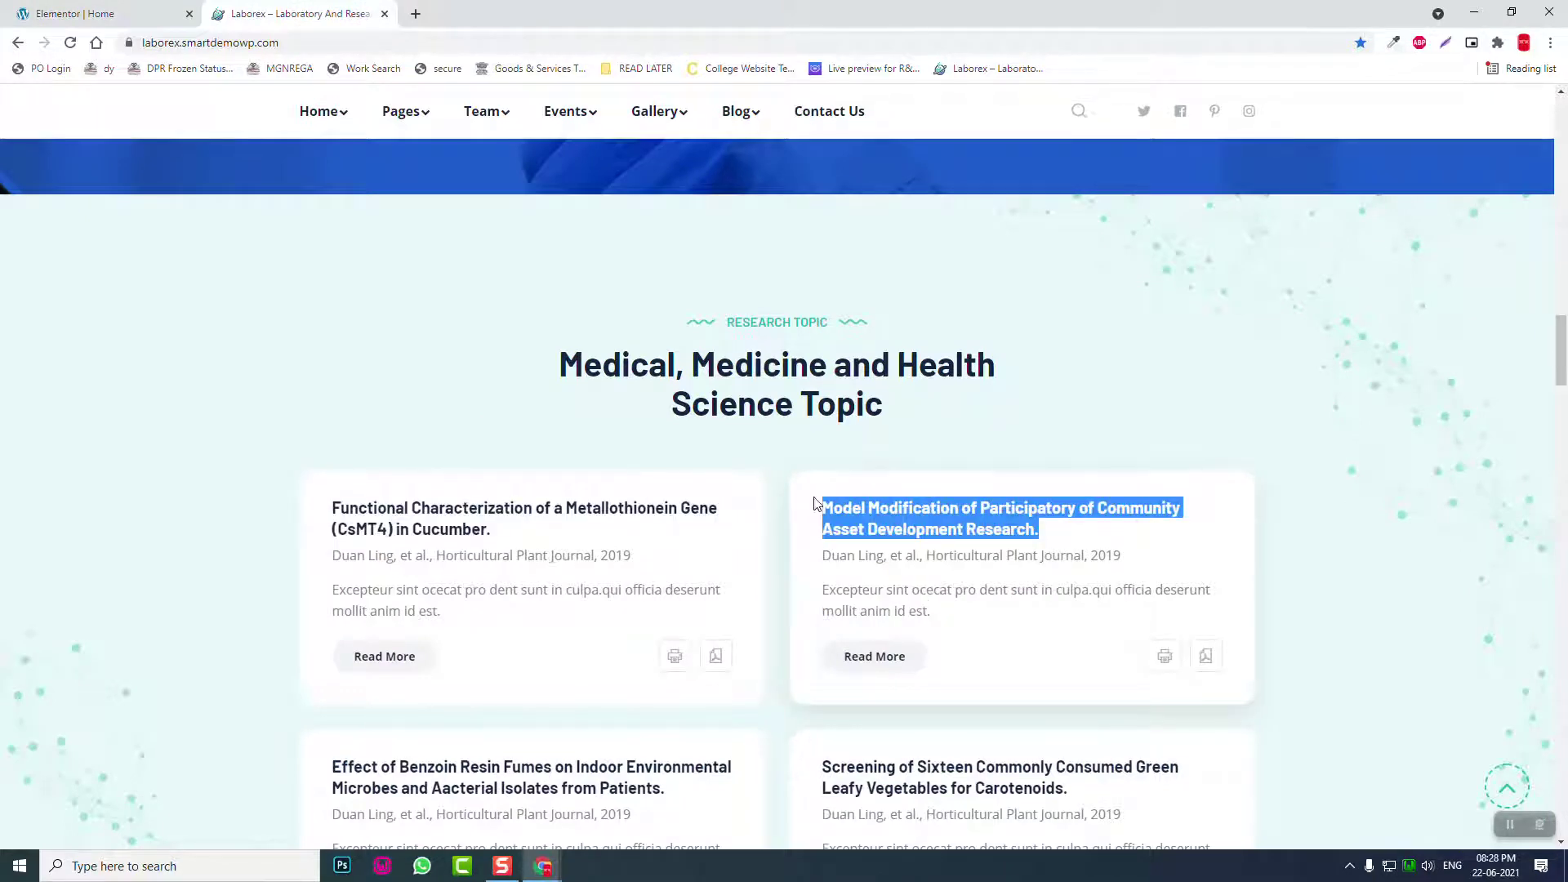
click(158, 10)
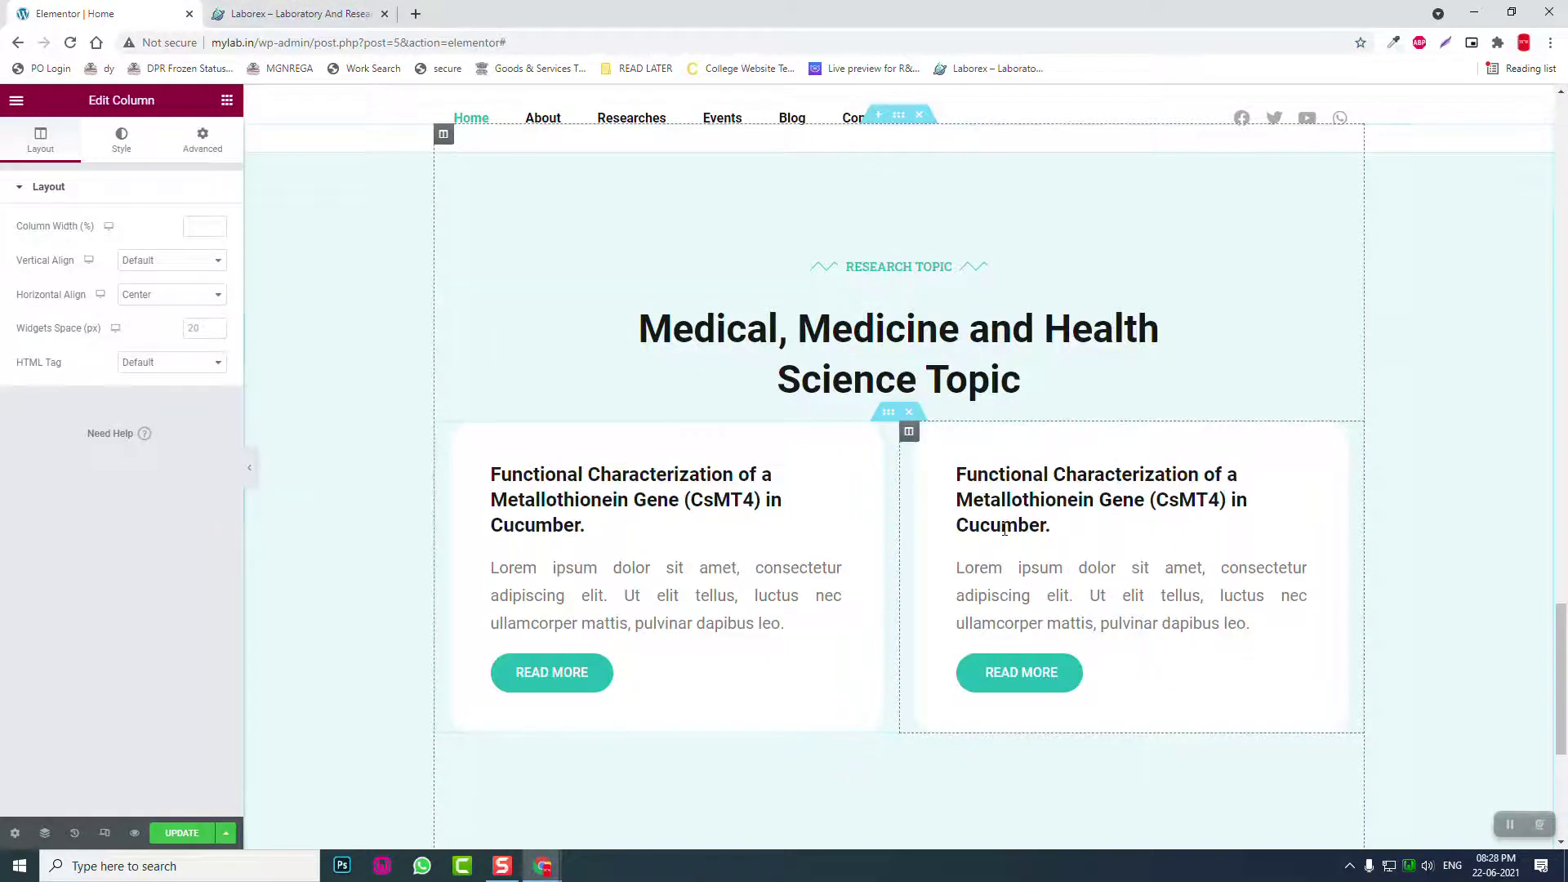
click(1132, 499)
click(85, 256)
key(ctrl+a)
key(ctrl+v)
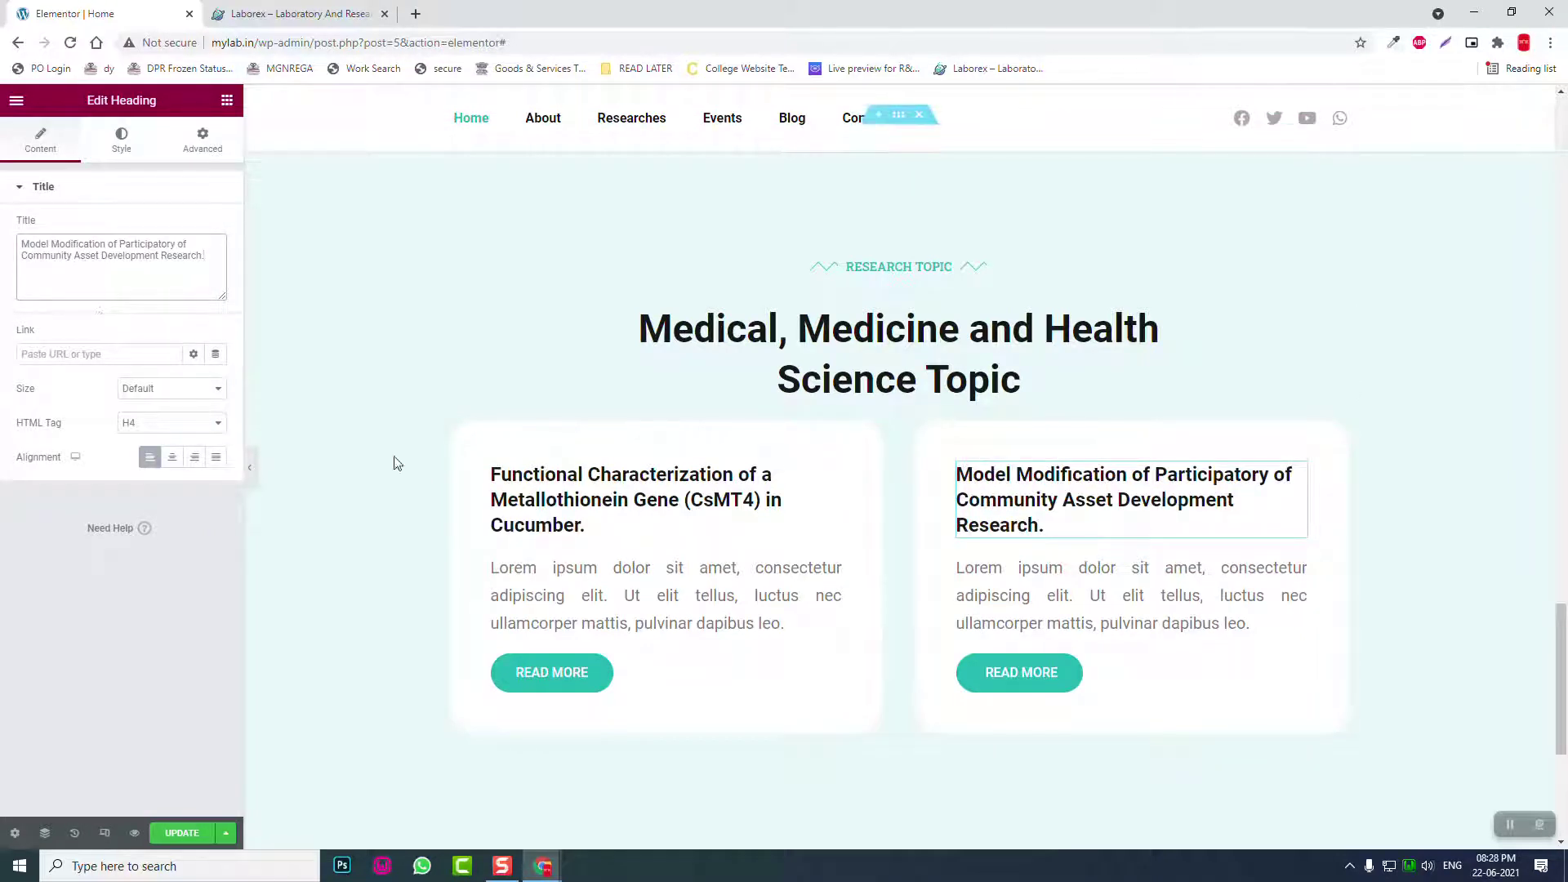
Step: Duplicate the inner section holding the two cards and set the lower copy's top margin to 40 px
right_click(892, 427)
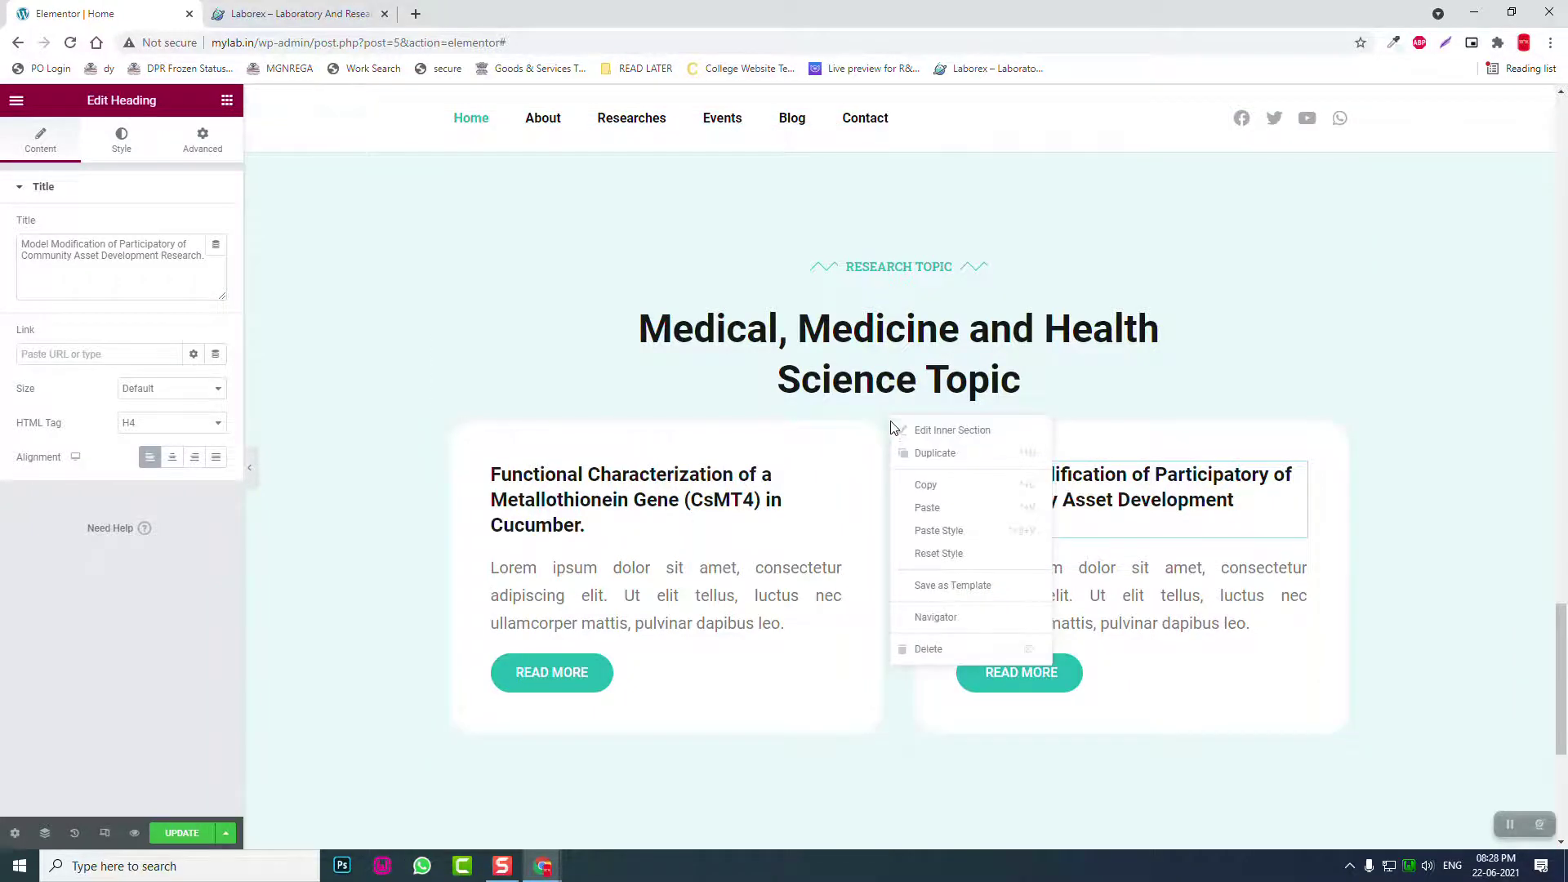
click(931, 455)
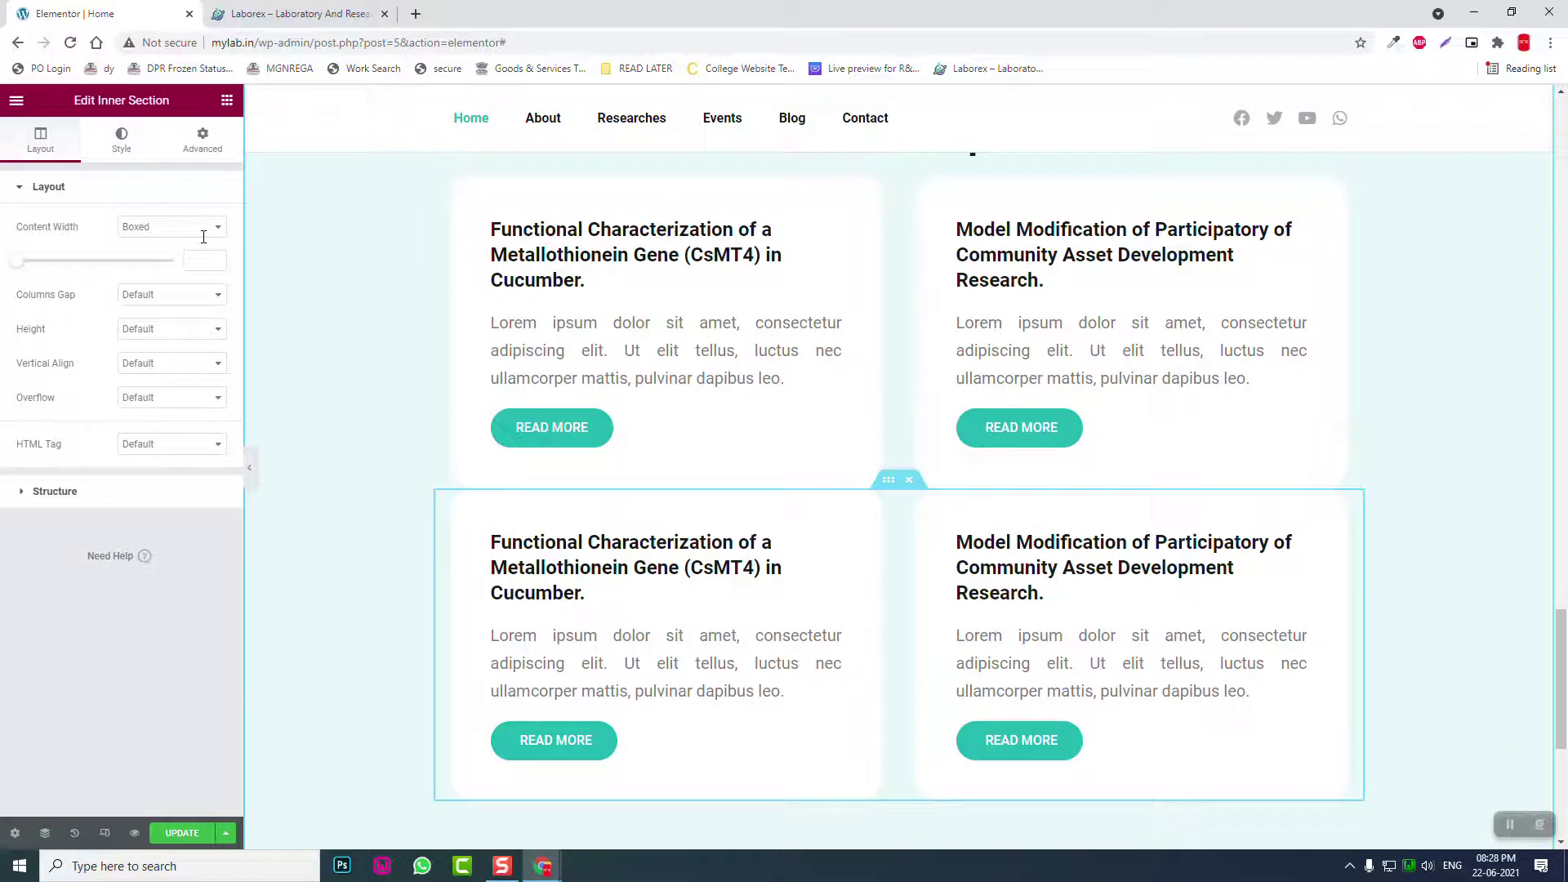
click(203, 139)
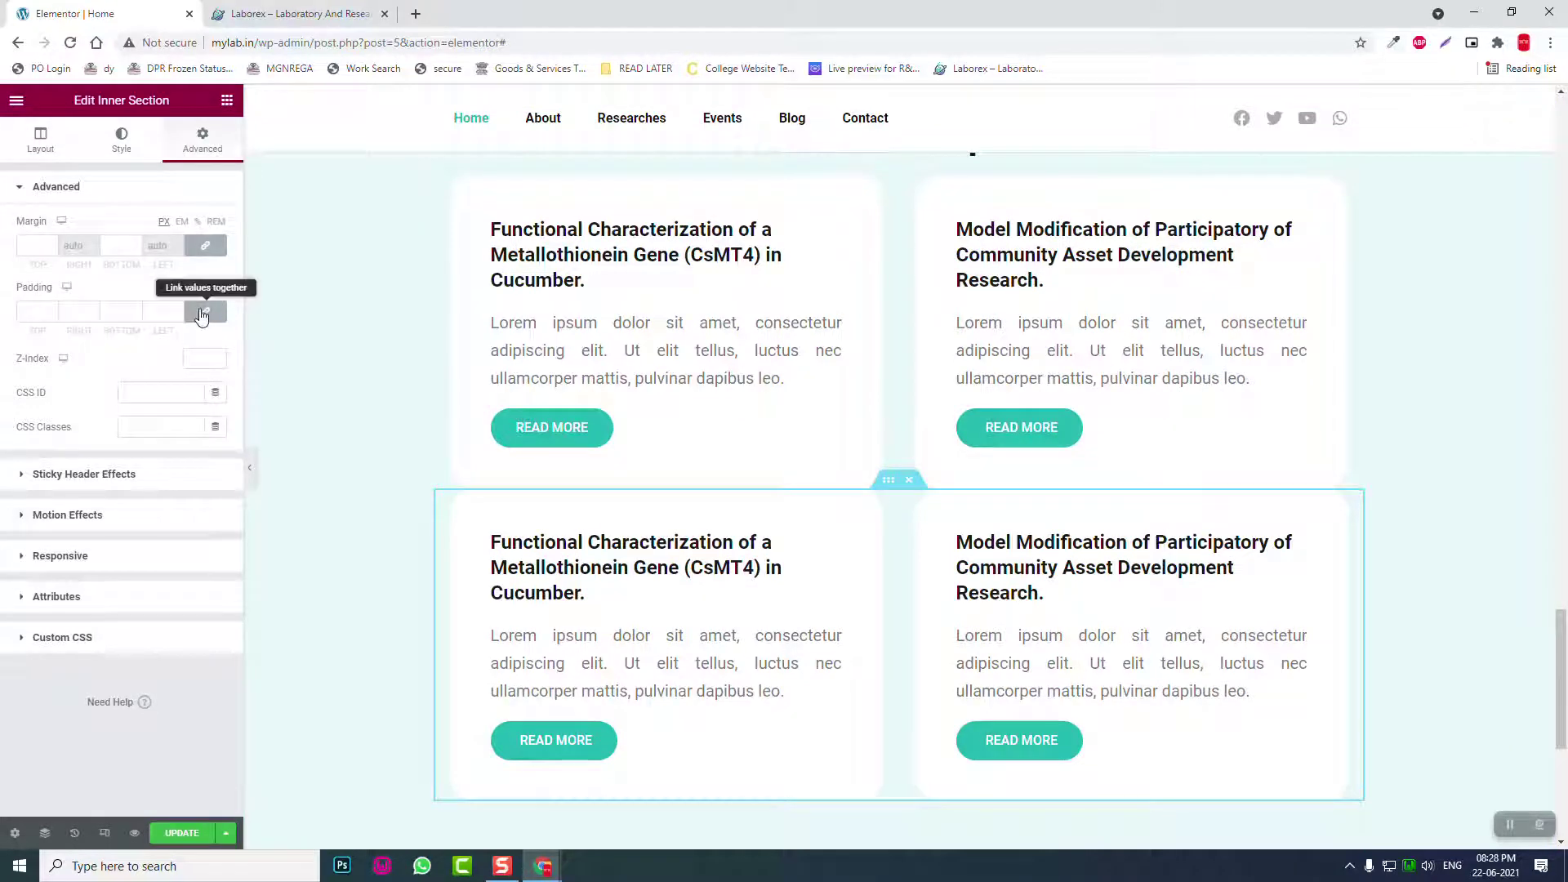
click(205, 247)
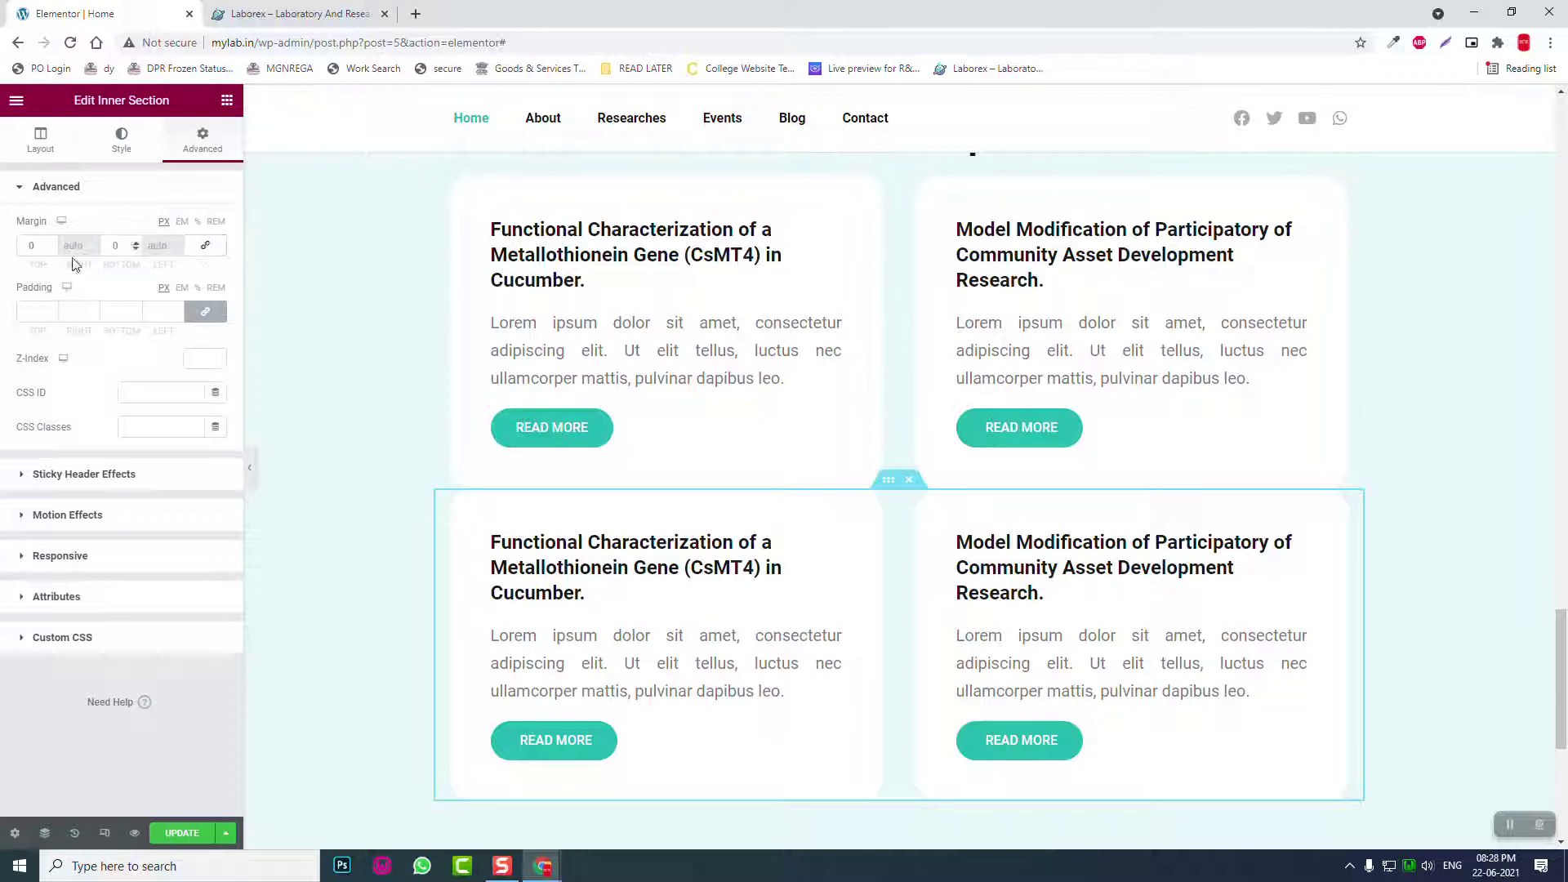
text(4)
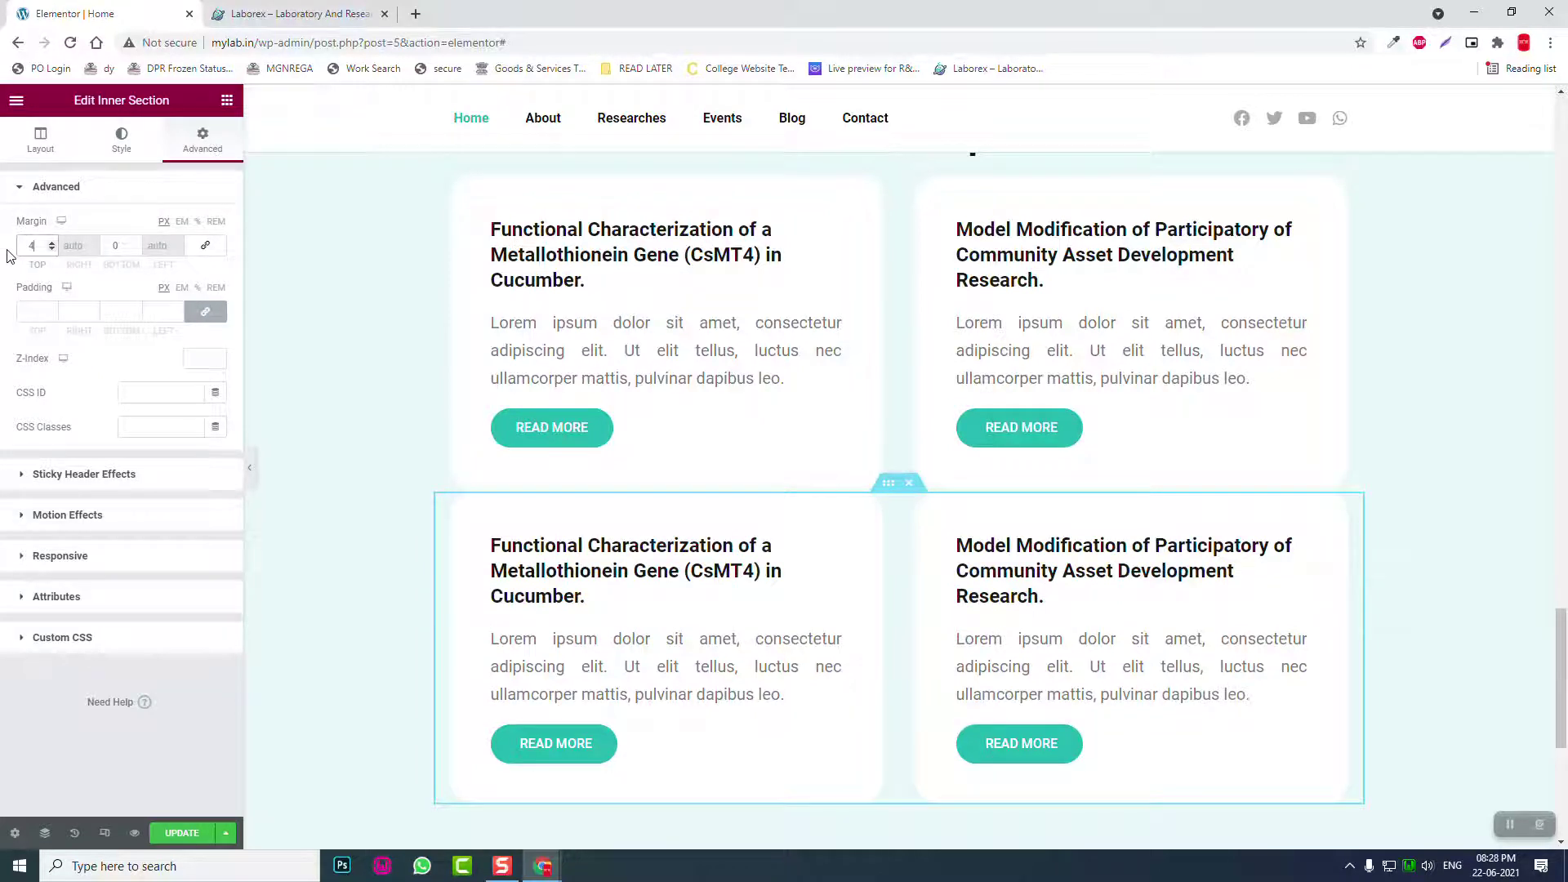
text(0)
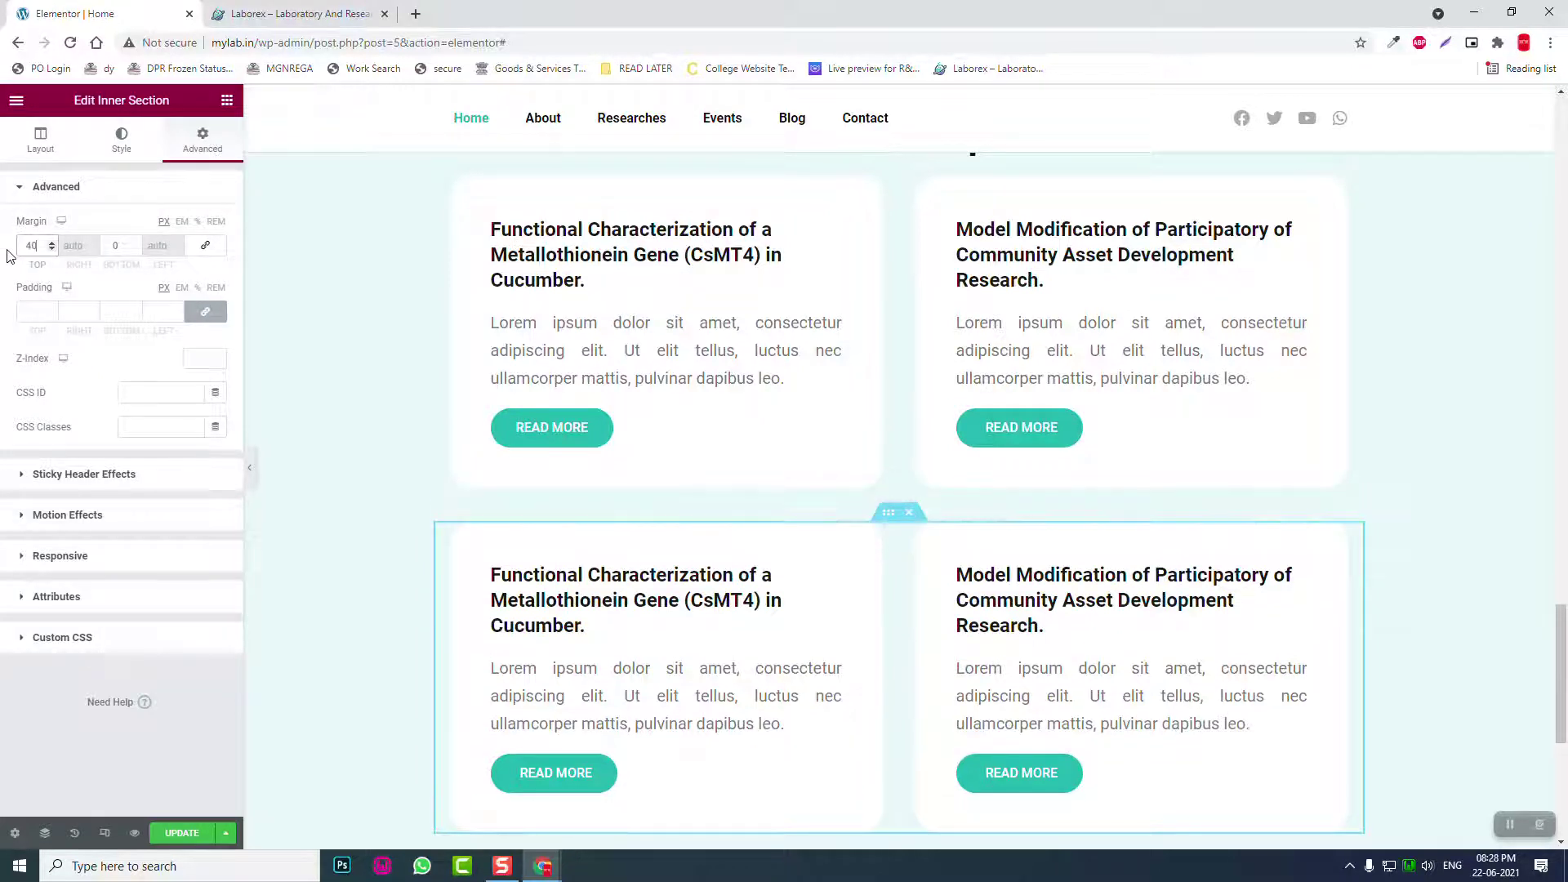
Step: Set the upper card row's top margin to 40 px and preview the Research Topic section down to the footer
click(250, 467)
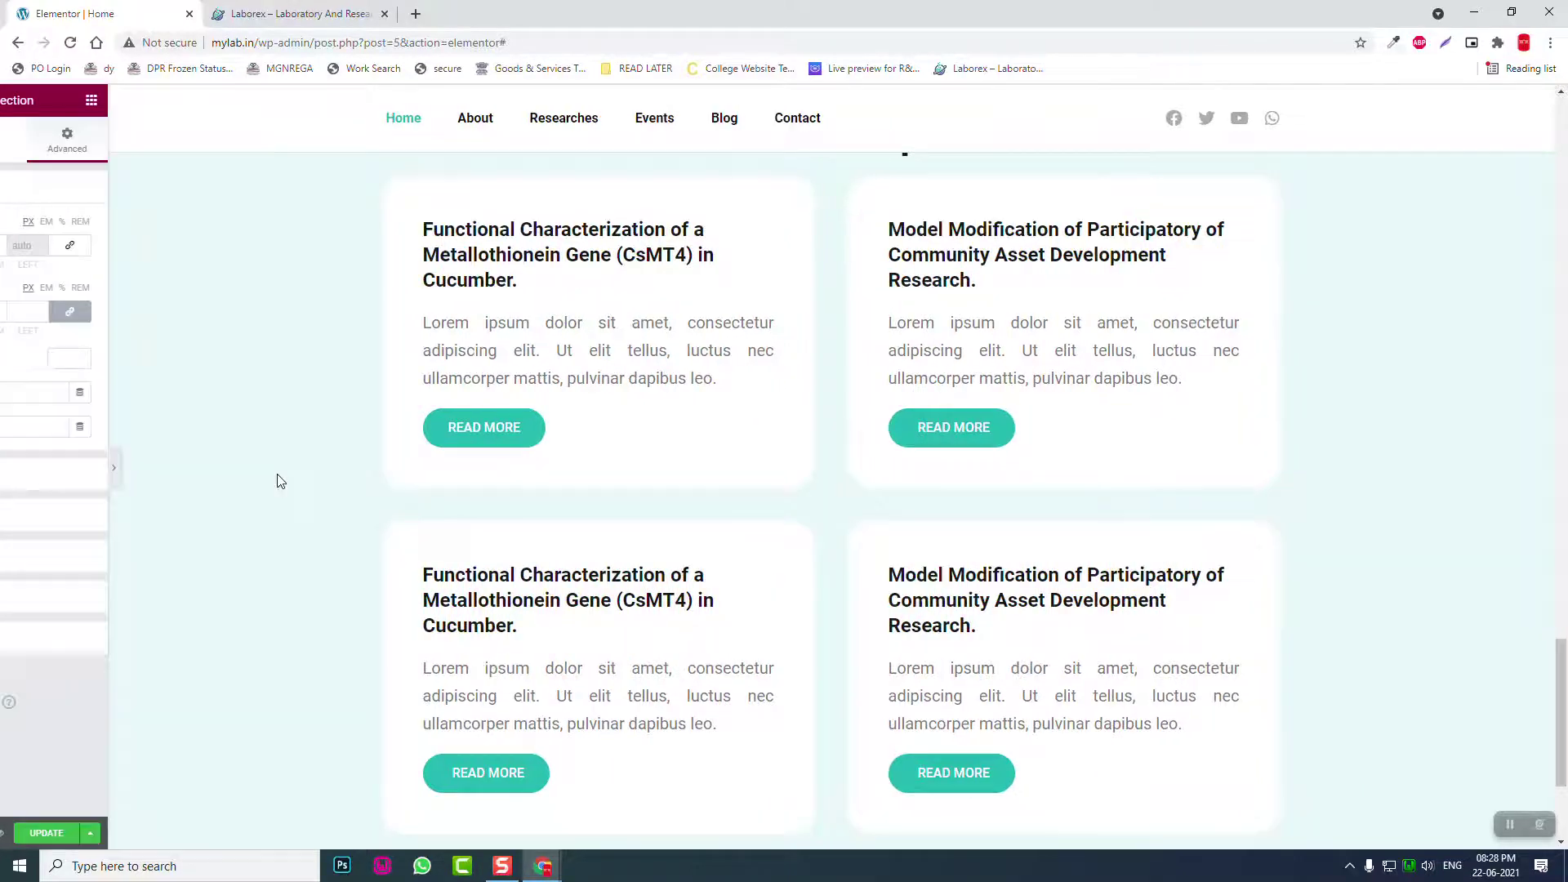
scroll(584, 333, up, 4)
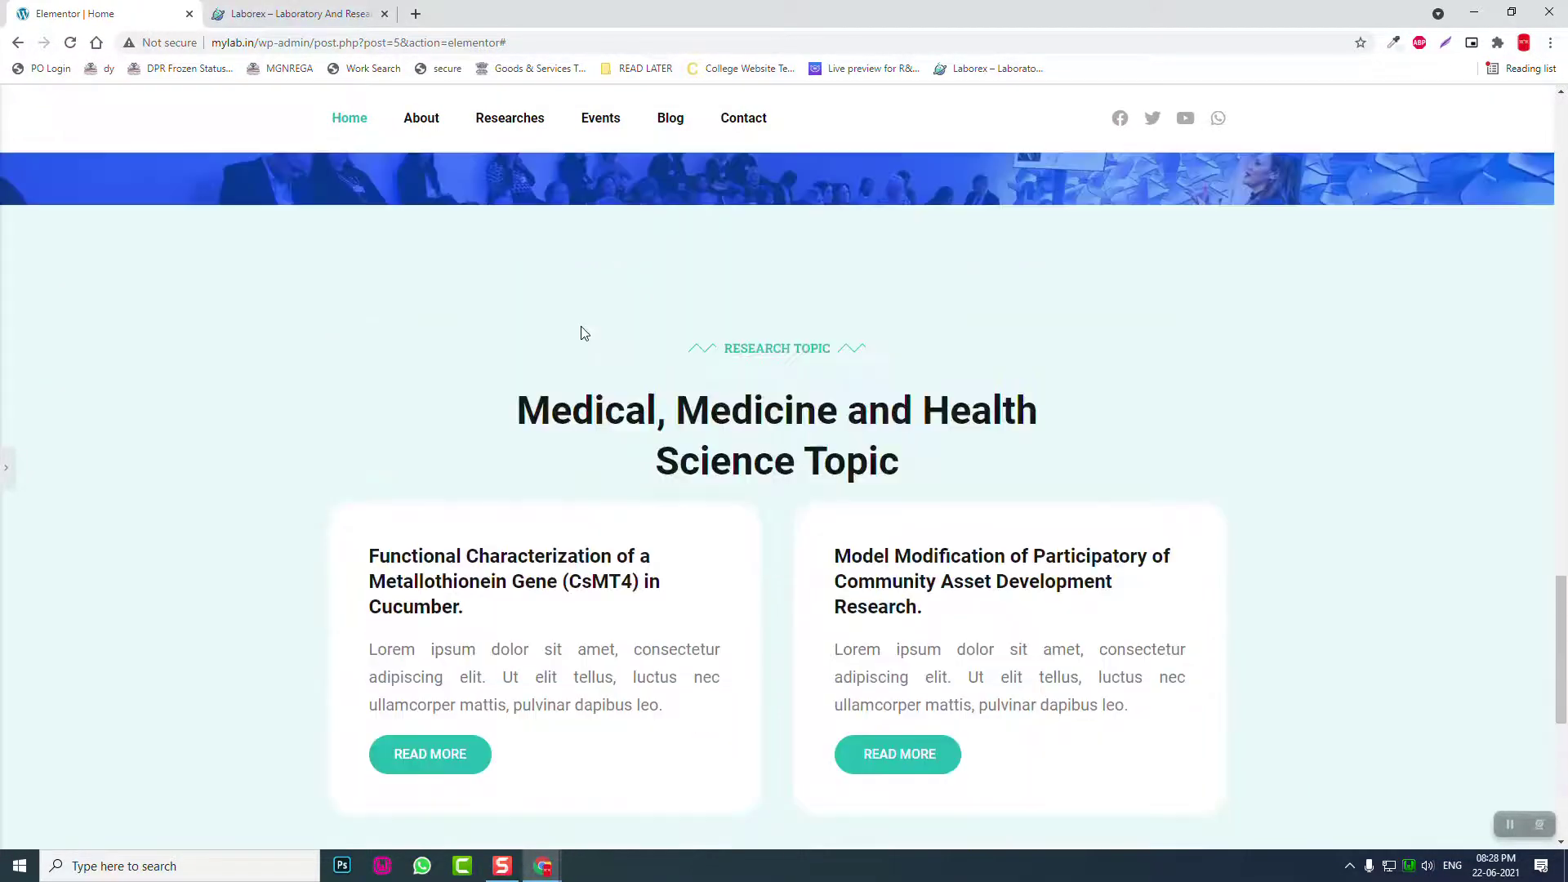
scroll(451, 362, down, 2)
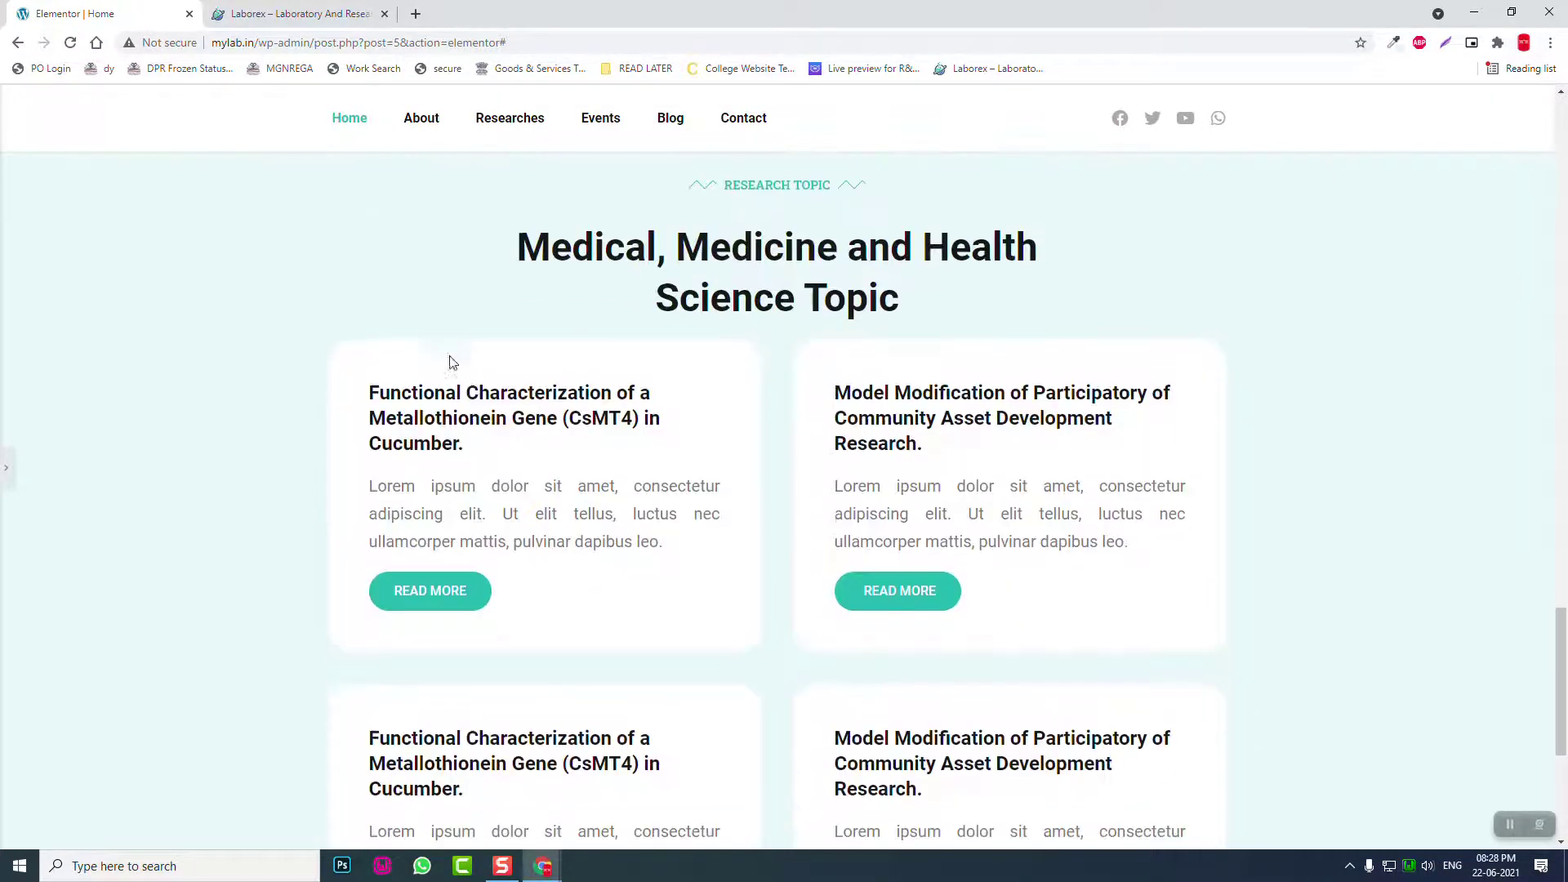
click(6, 465)
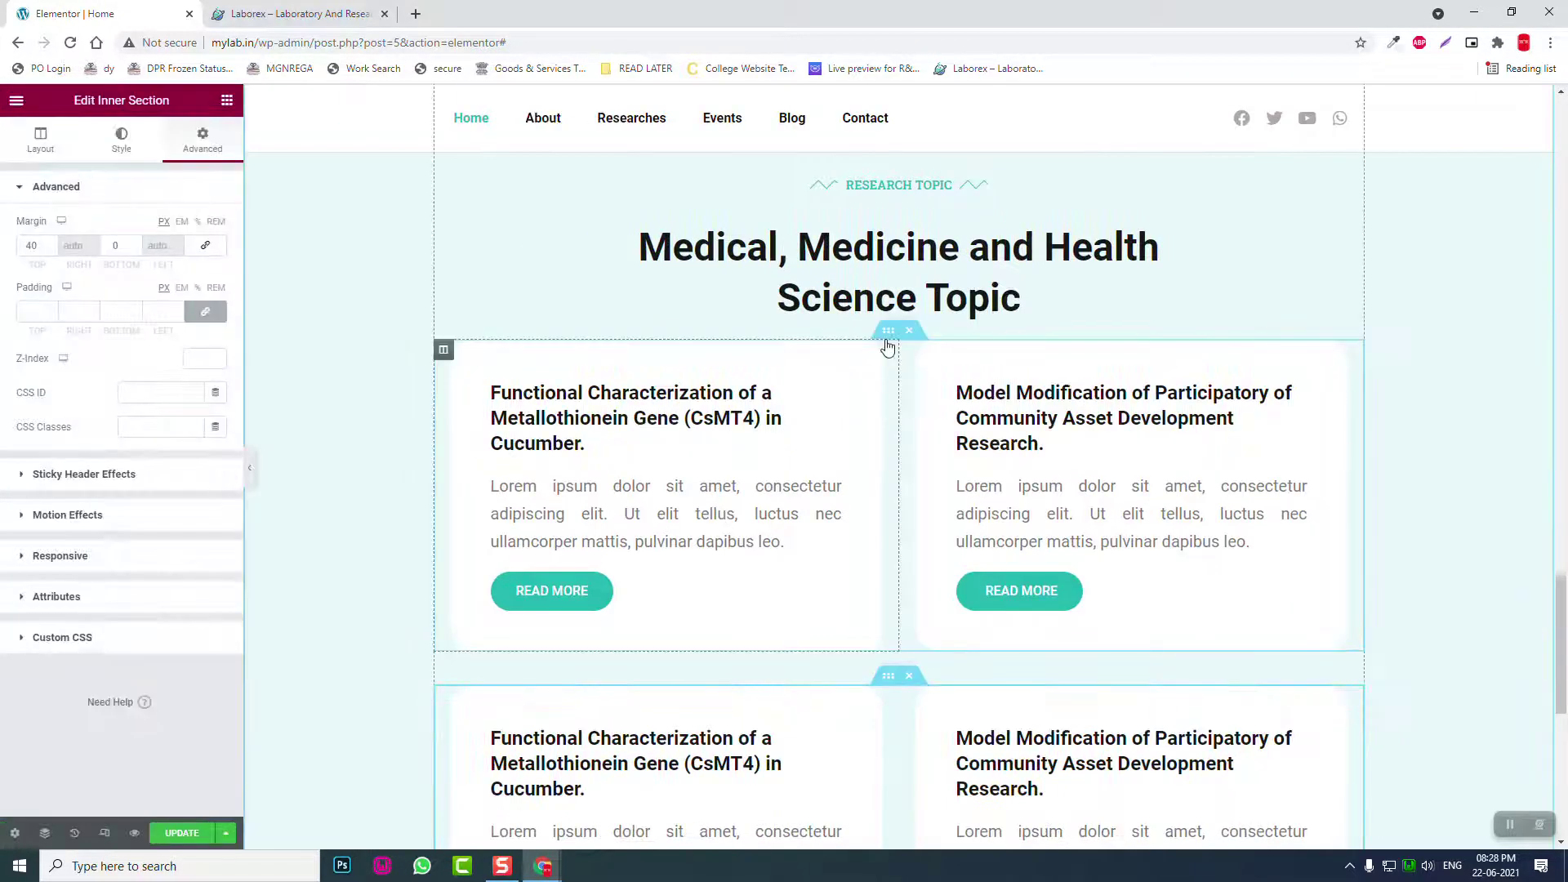
click(889, 331)
click(204, 141)
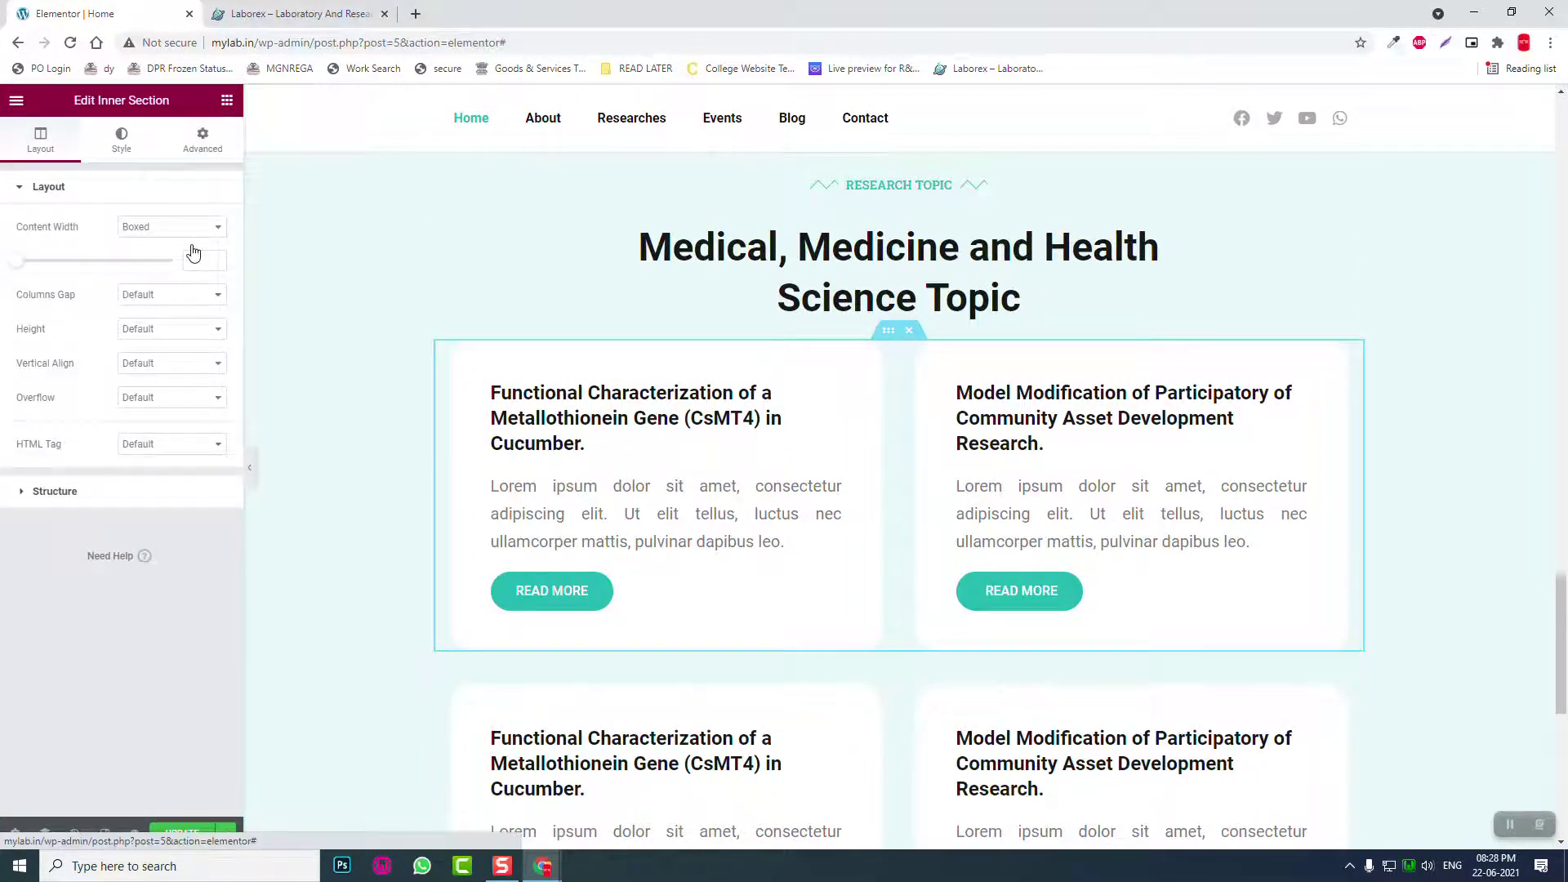
click(33, 245)
text(040)
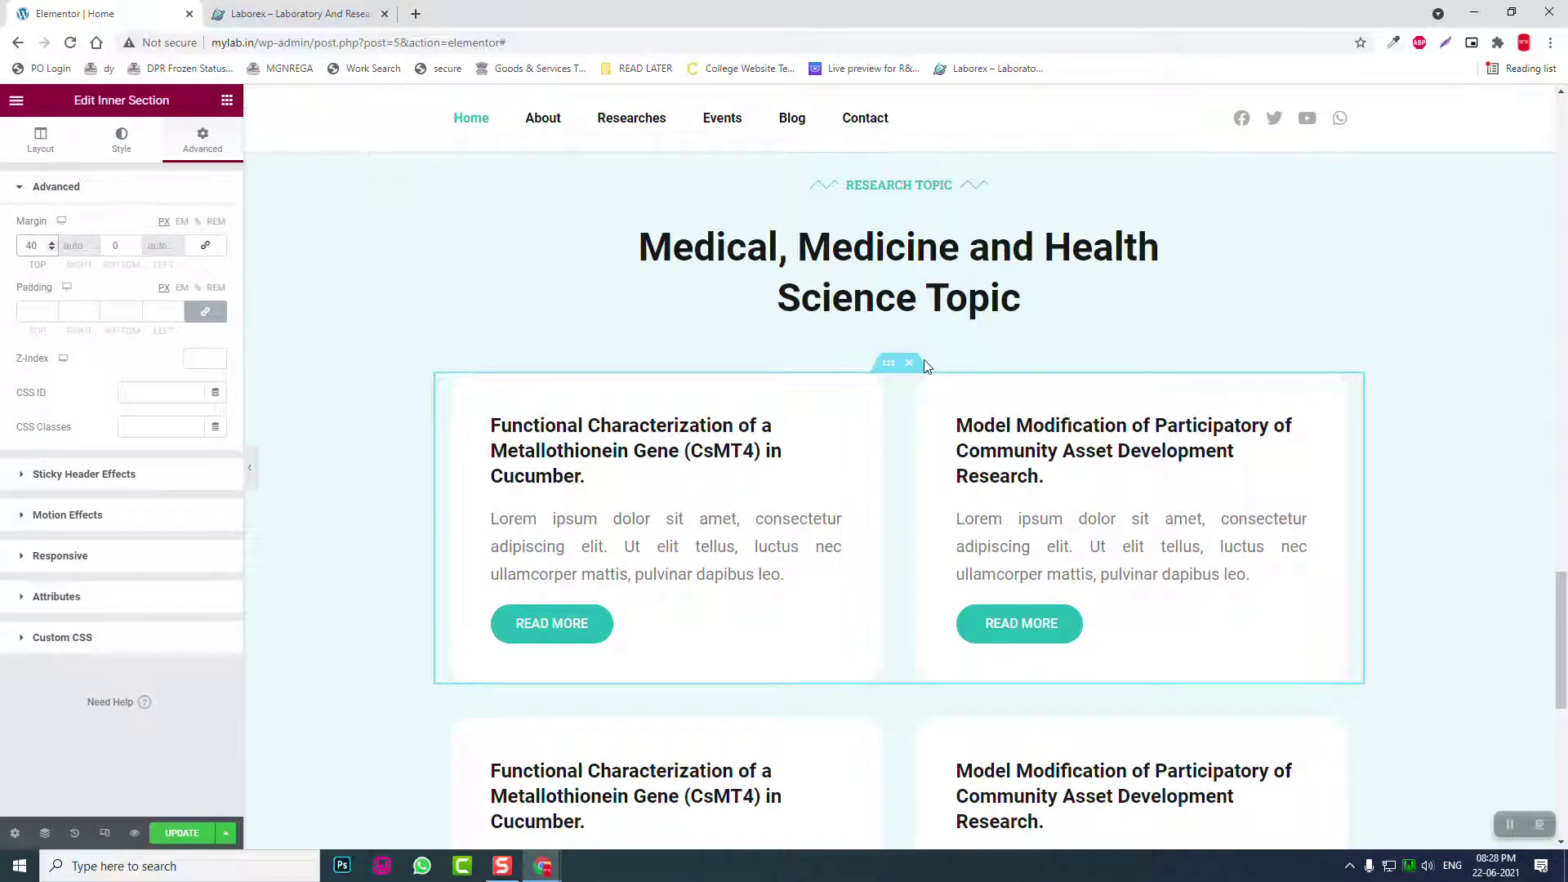
click(250, 467)
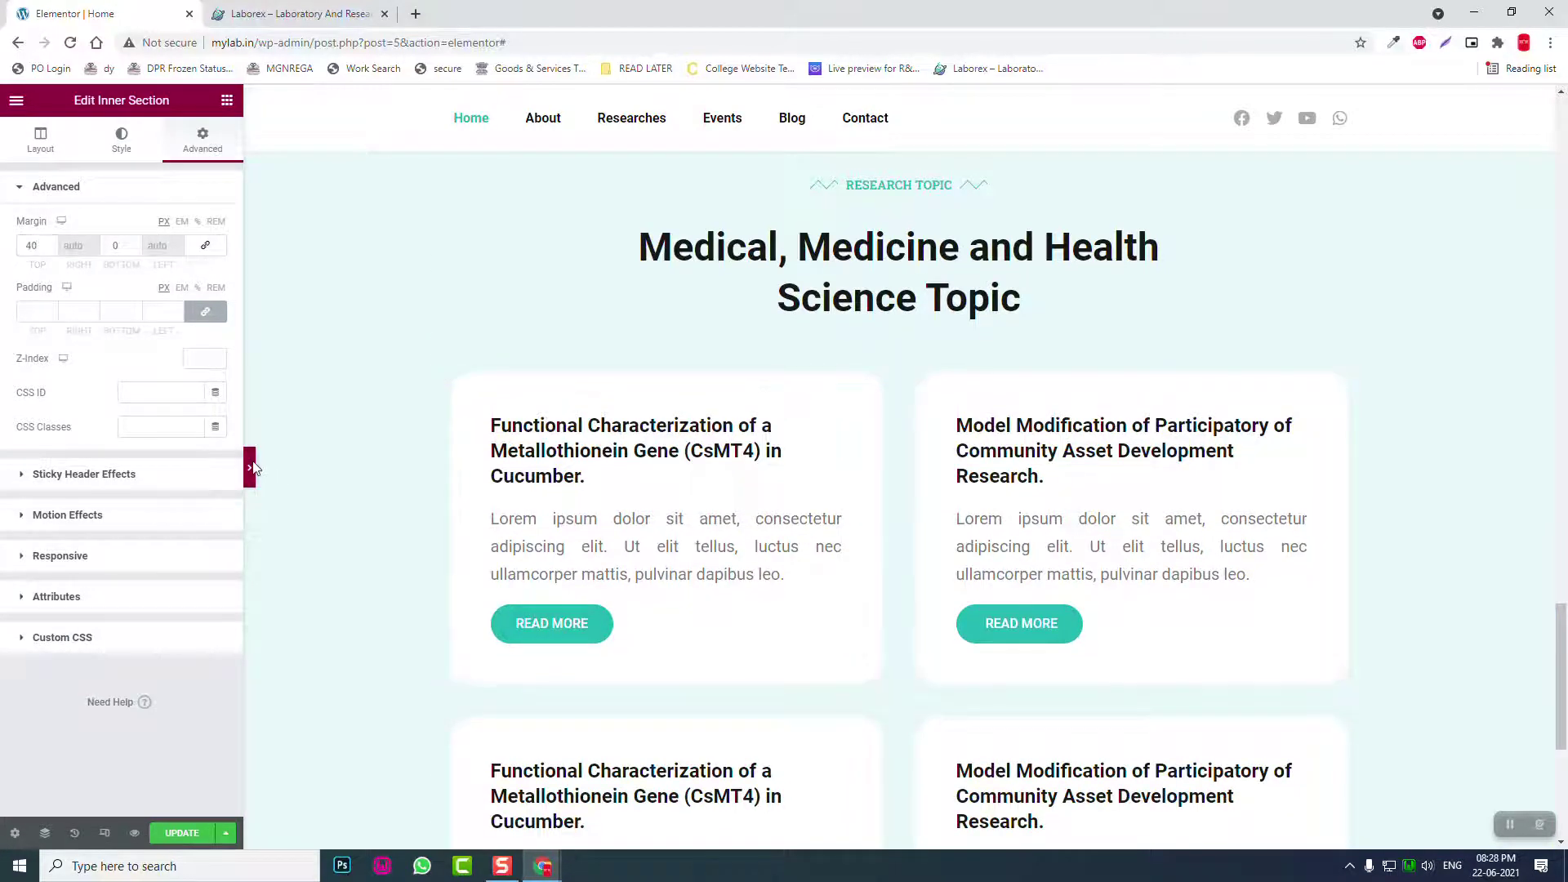
click(250, 468)
scroll(944, 396, down, 5)
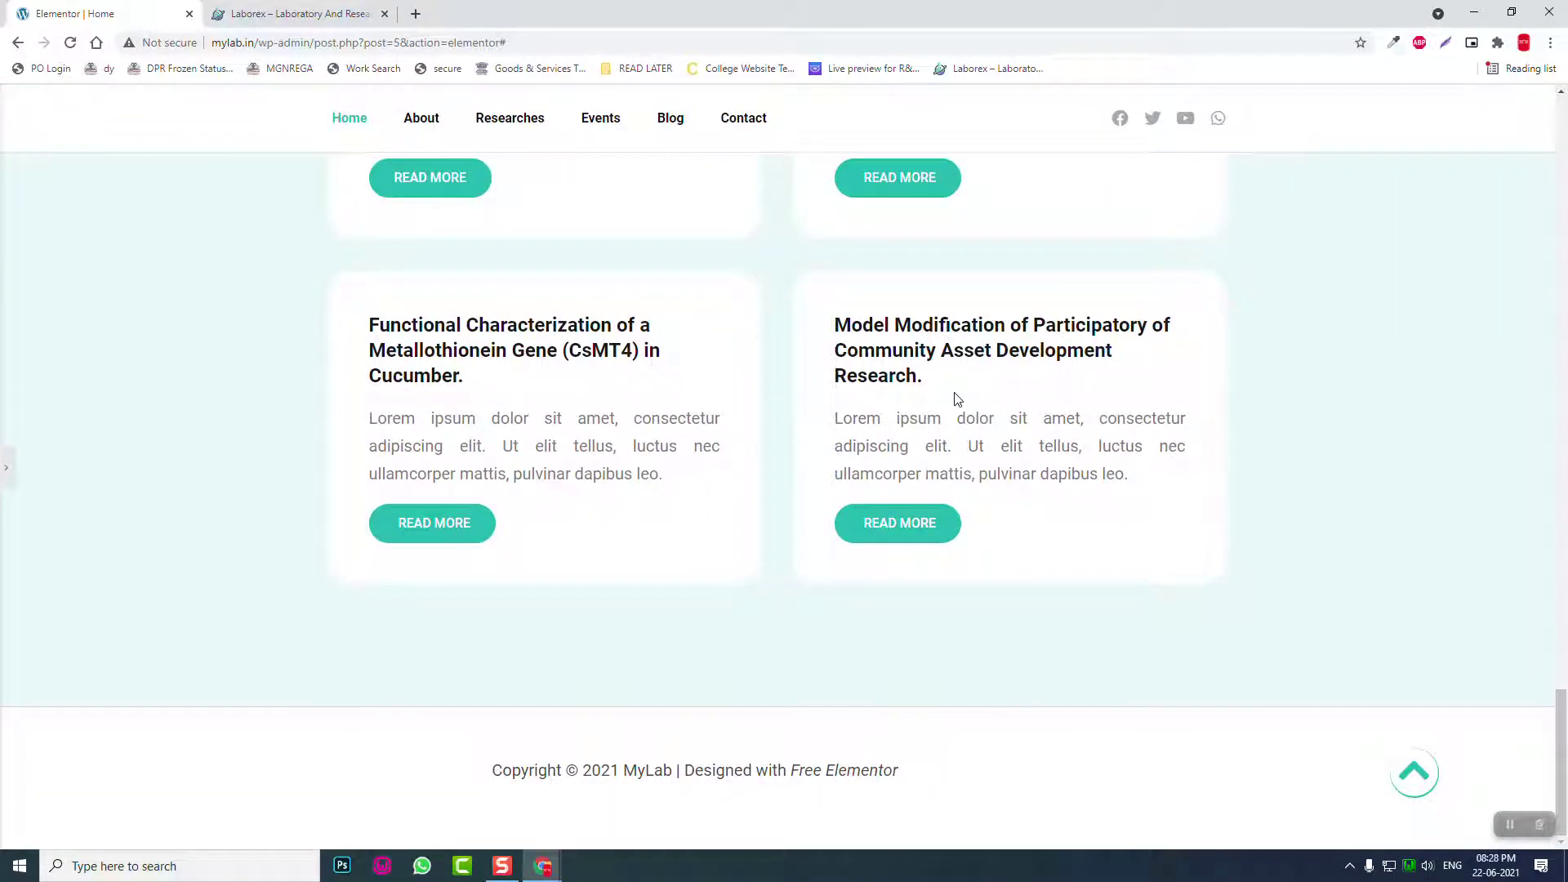
Step: Add a Social Icons widget below the first upper card's READ MORE button, align it right and remove its Twitter item
click(4, 477)
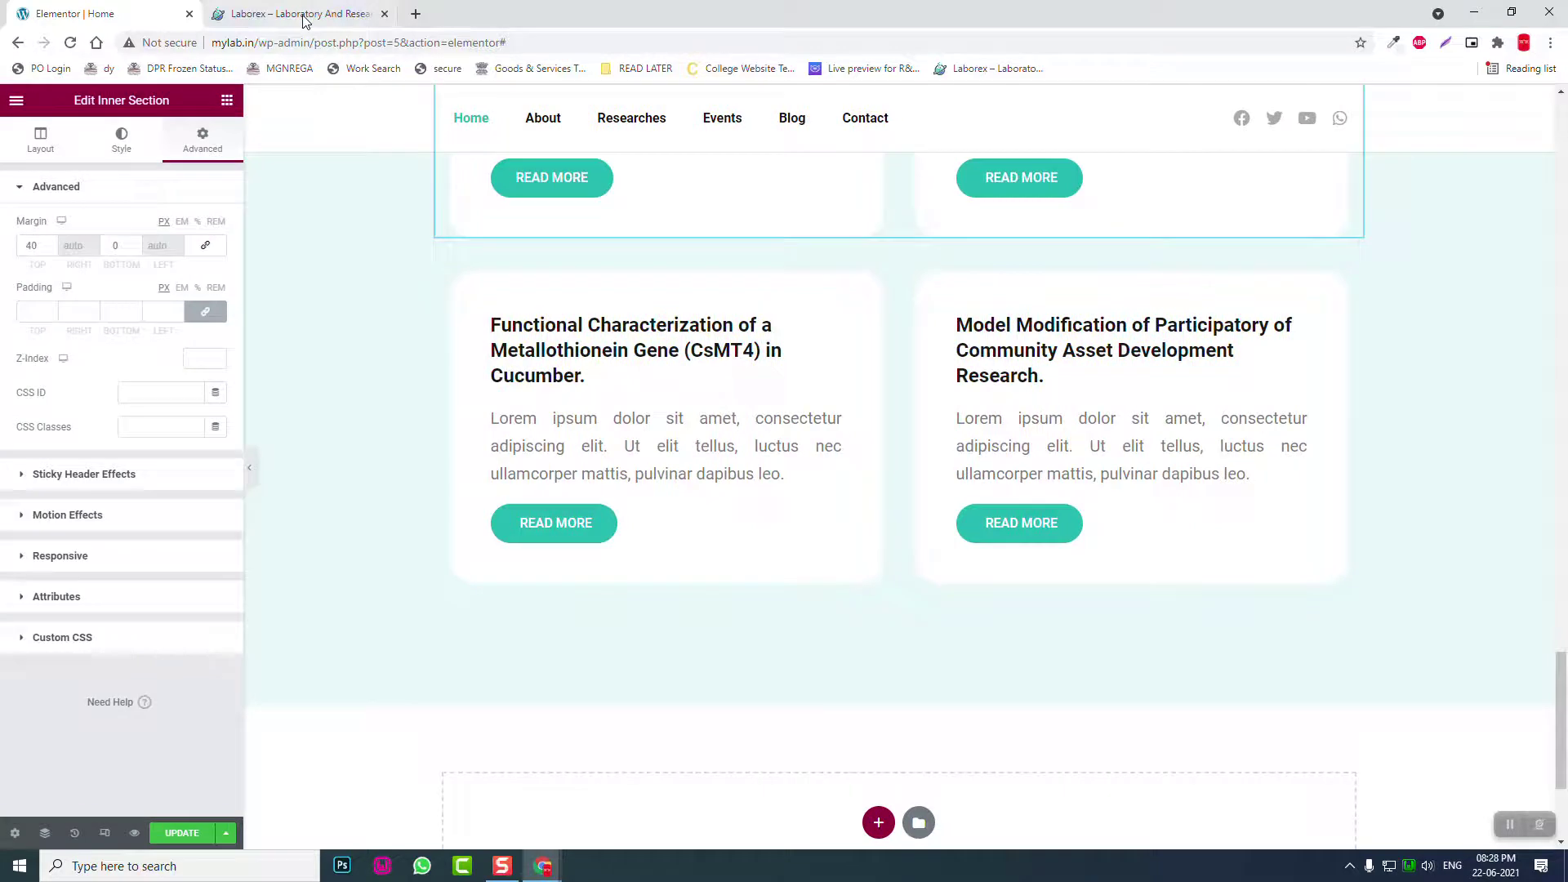
click(303, 16)
scroll(378, 376, down, 2)
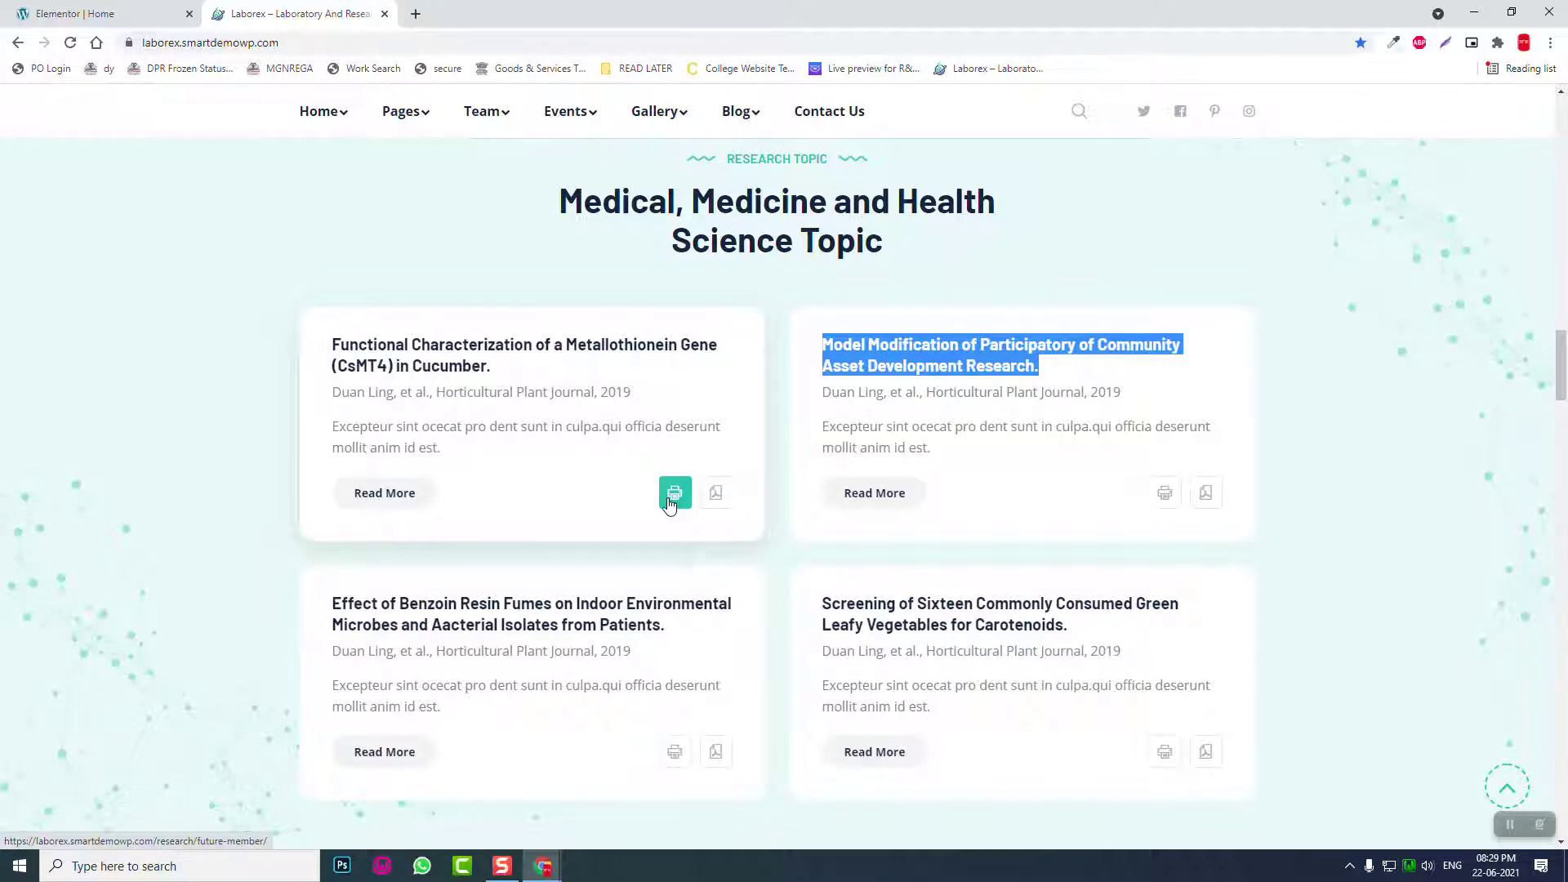
click(96, 10)
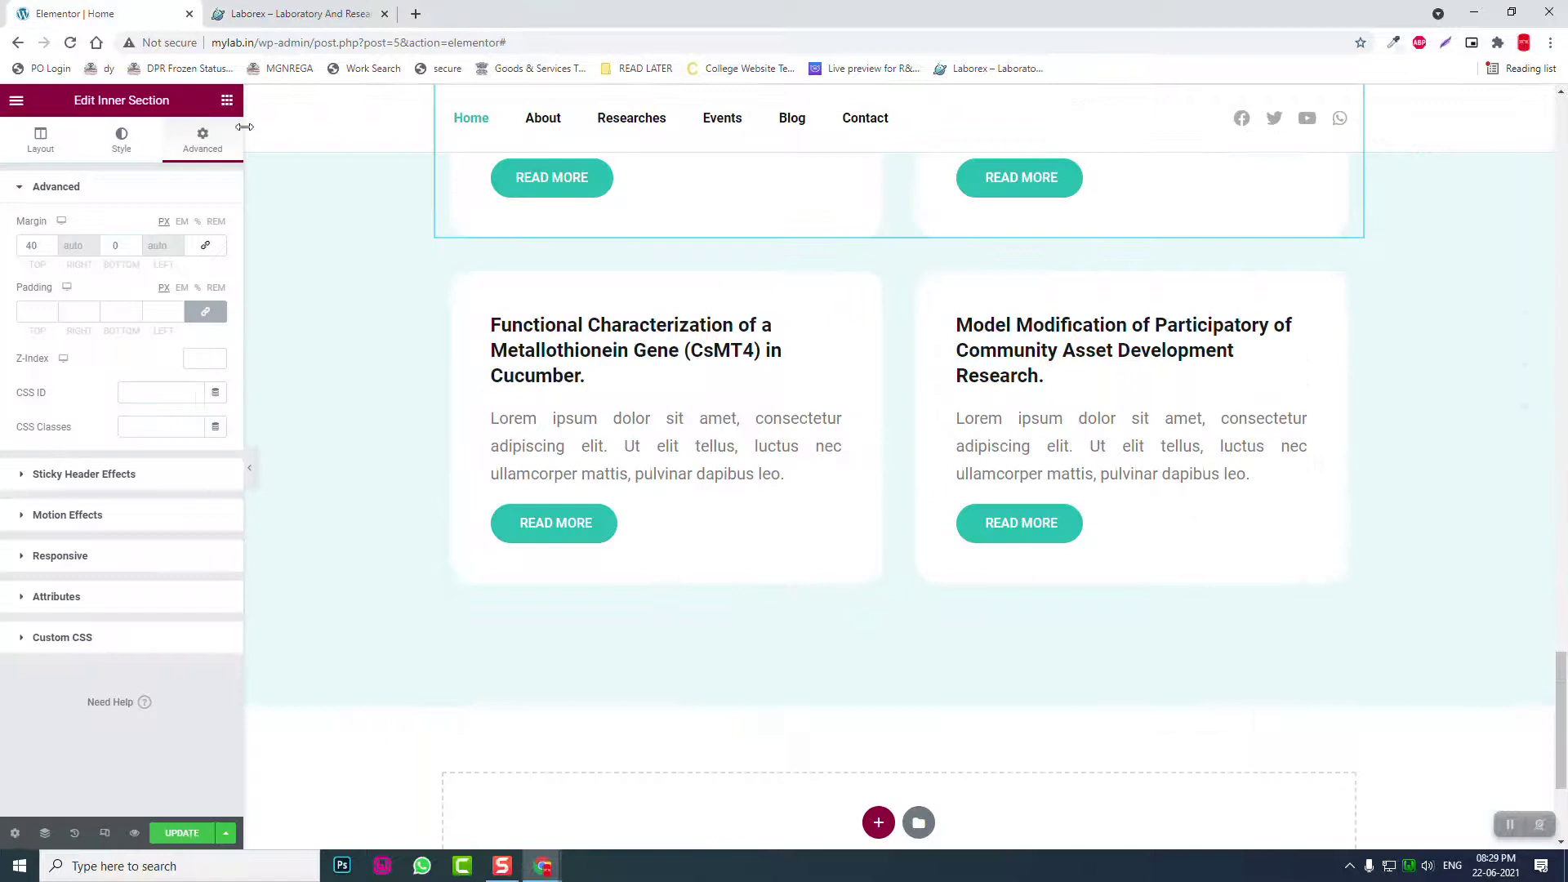
click(227, 99)
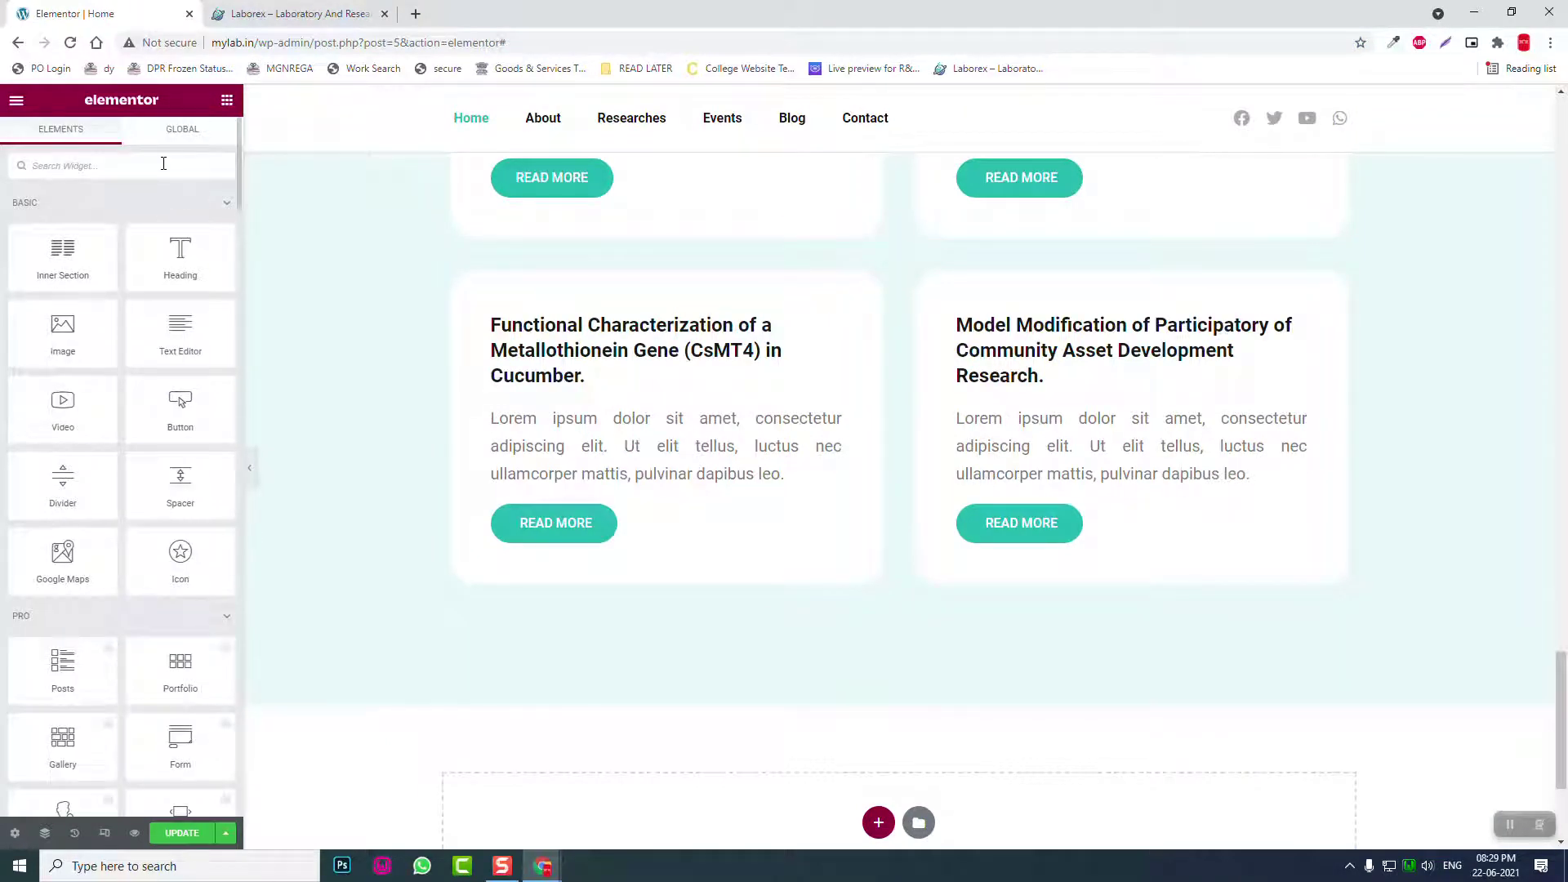
text(soci)
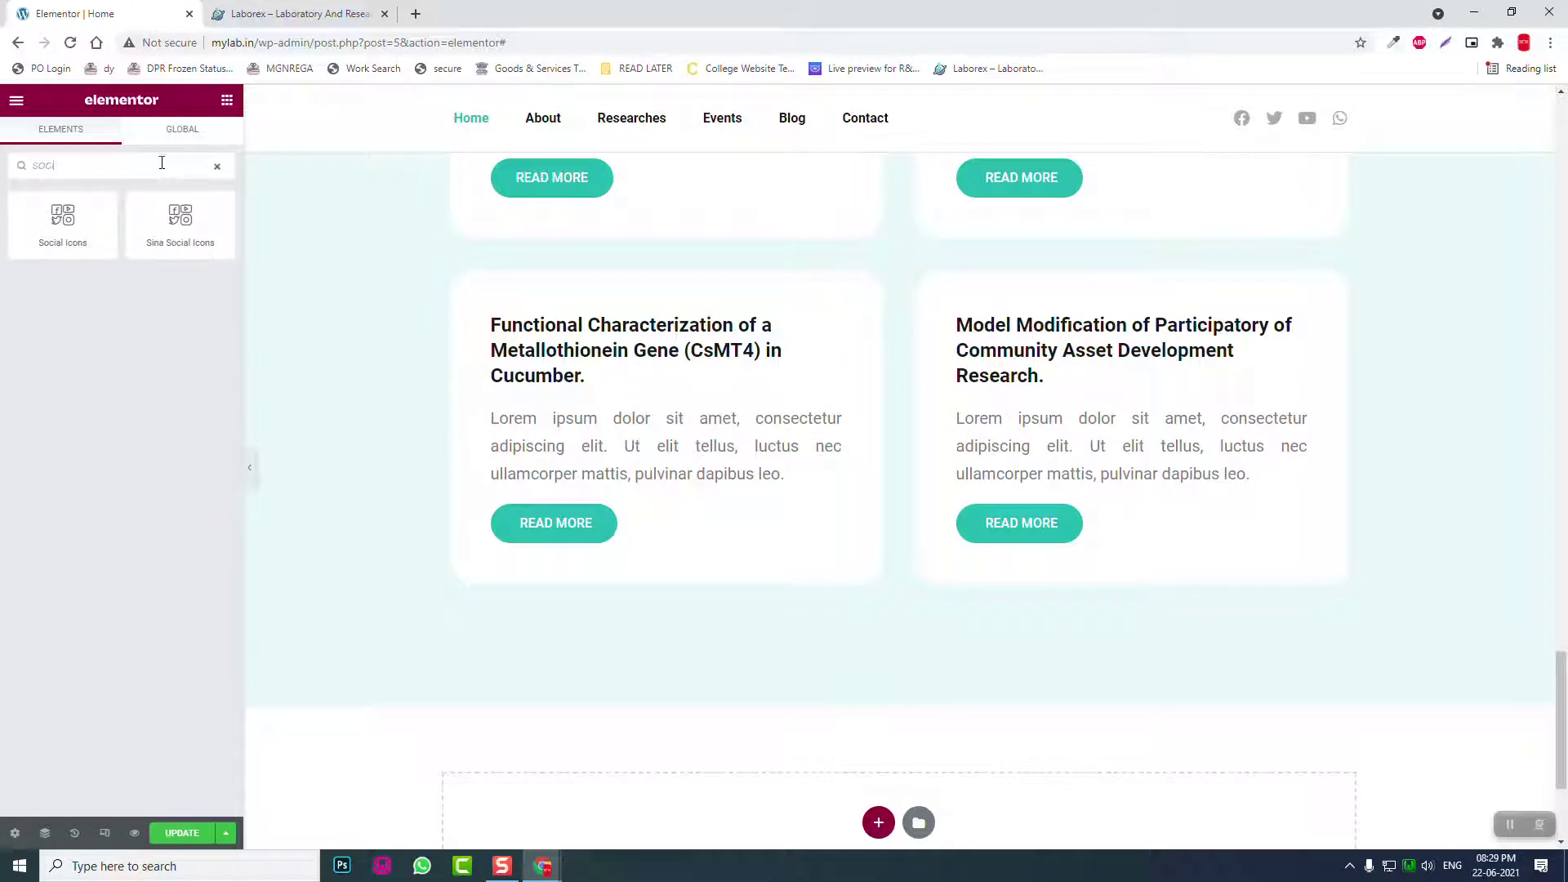
drag(62, 218, 740, 202)
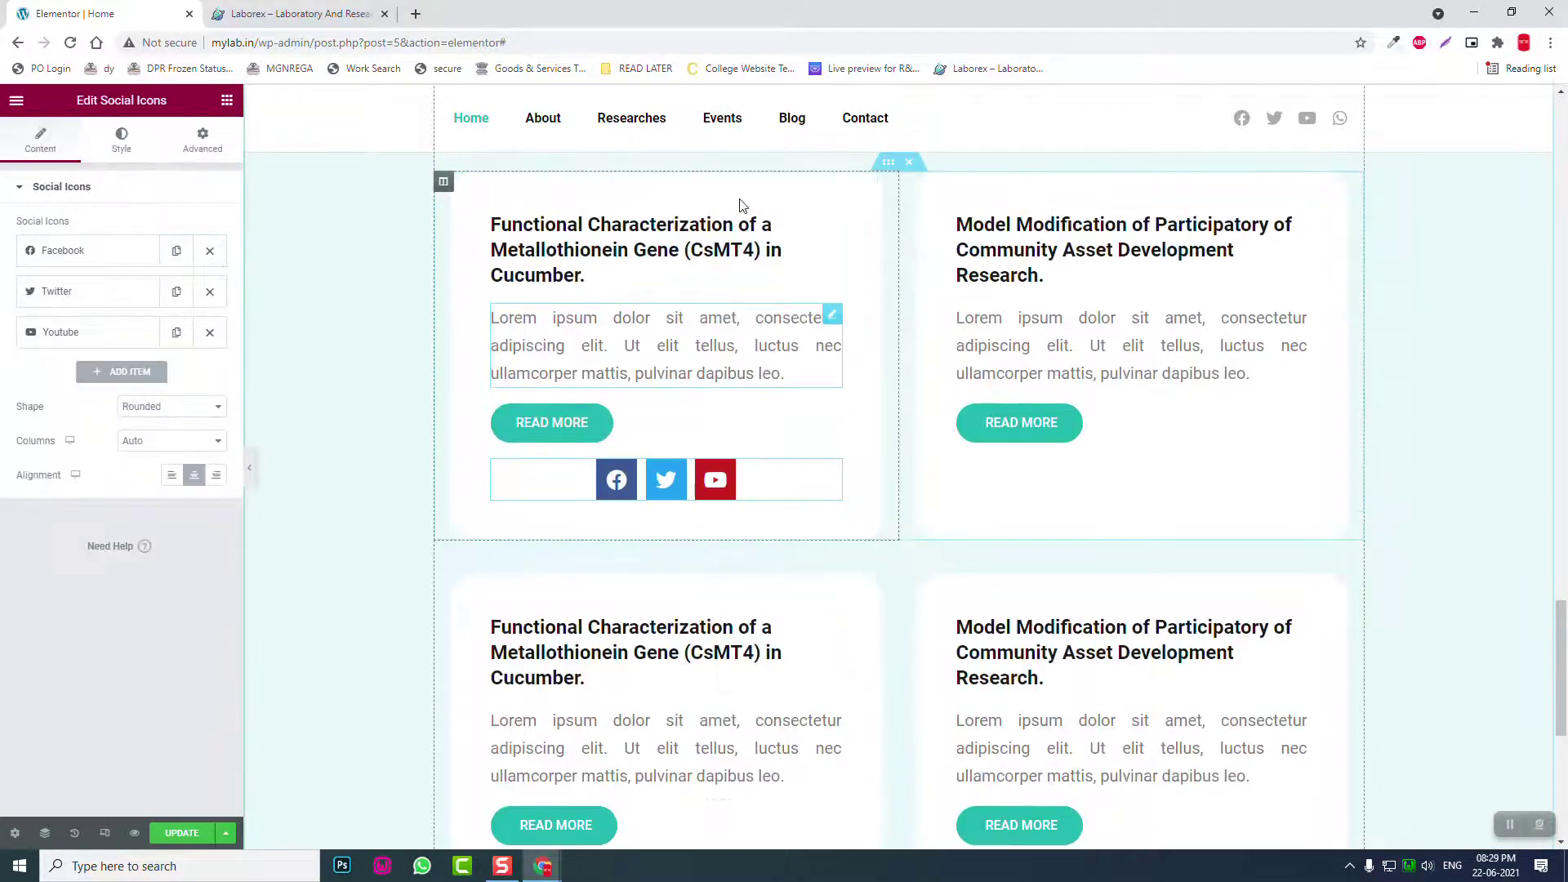
click(217, 475)
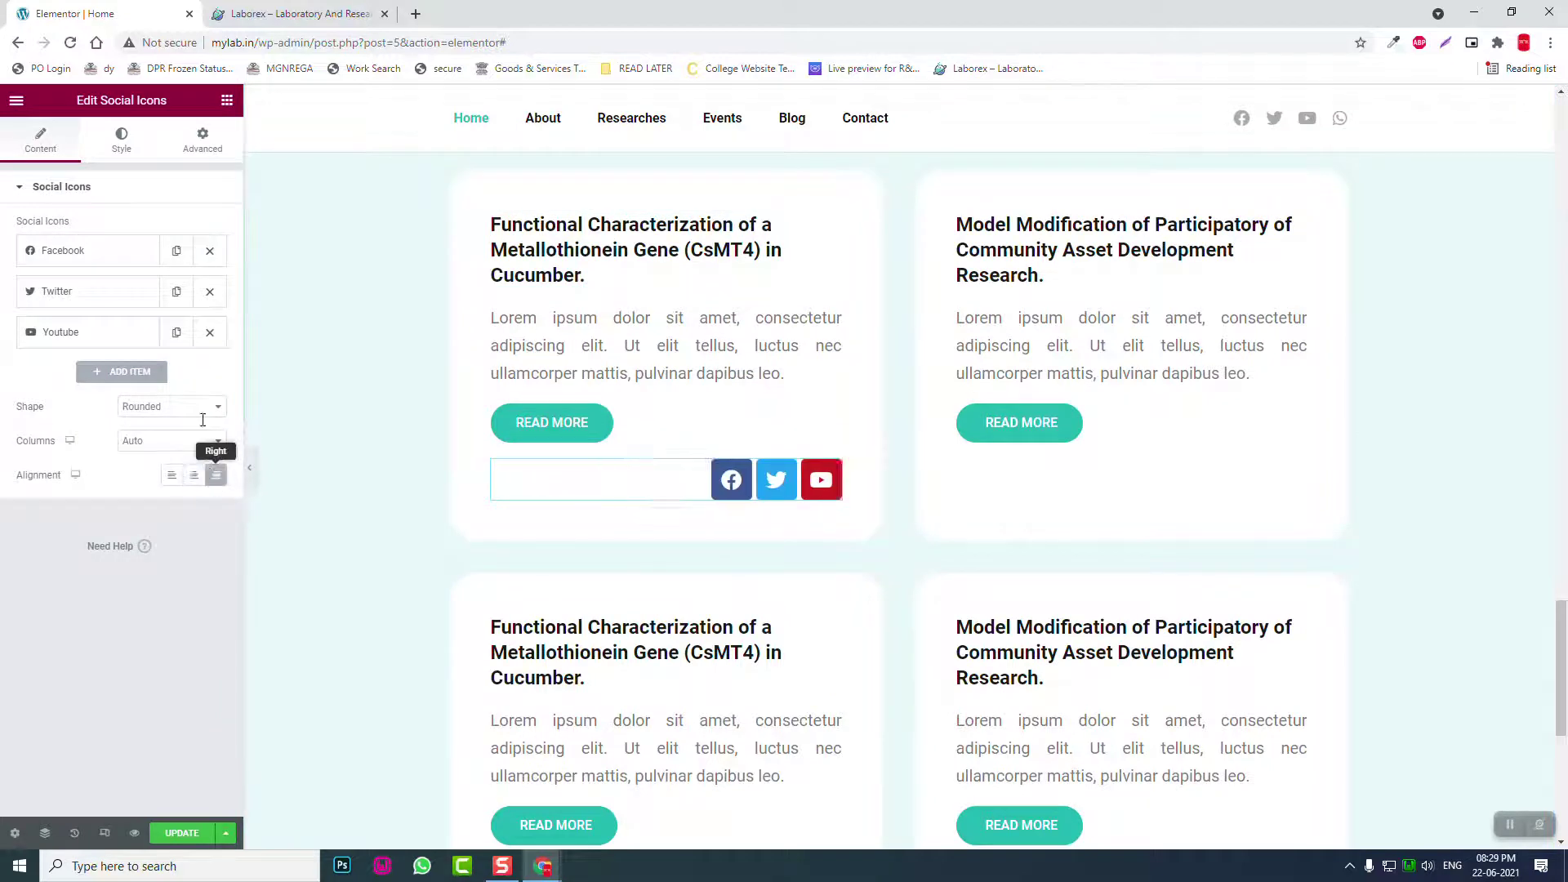
click(210, 291)
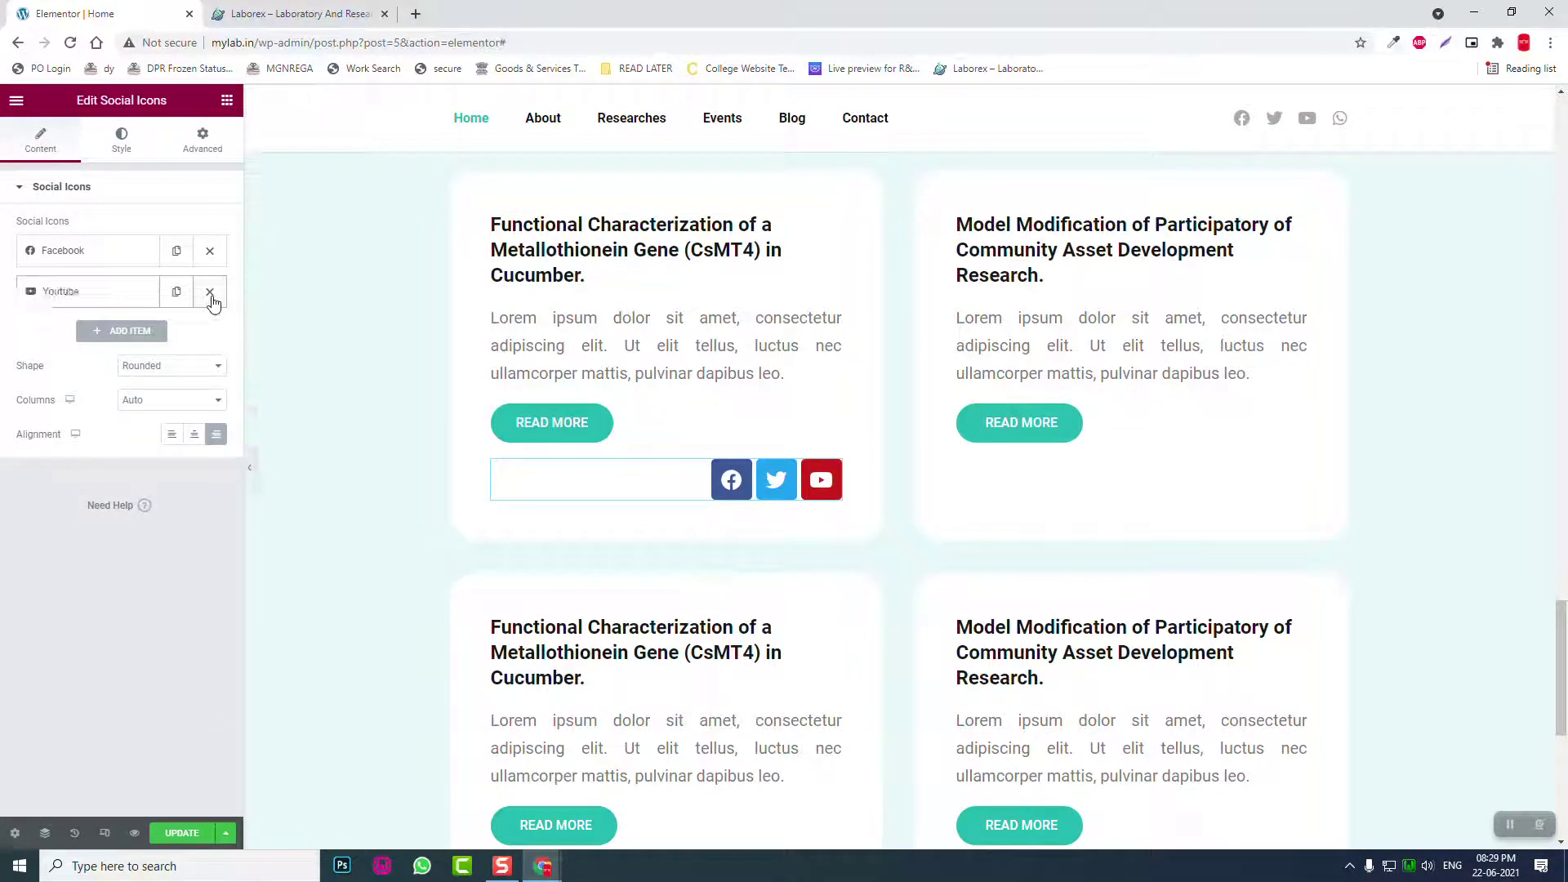
Step: Replace the widget's Facebook icon with the Print icon found among all icons in the icon library
click(109, 251)
click(137, 349)
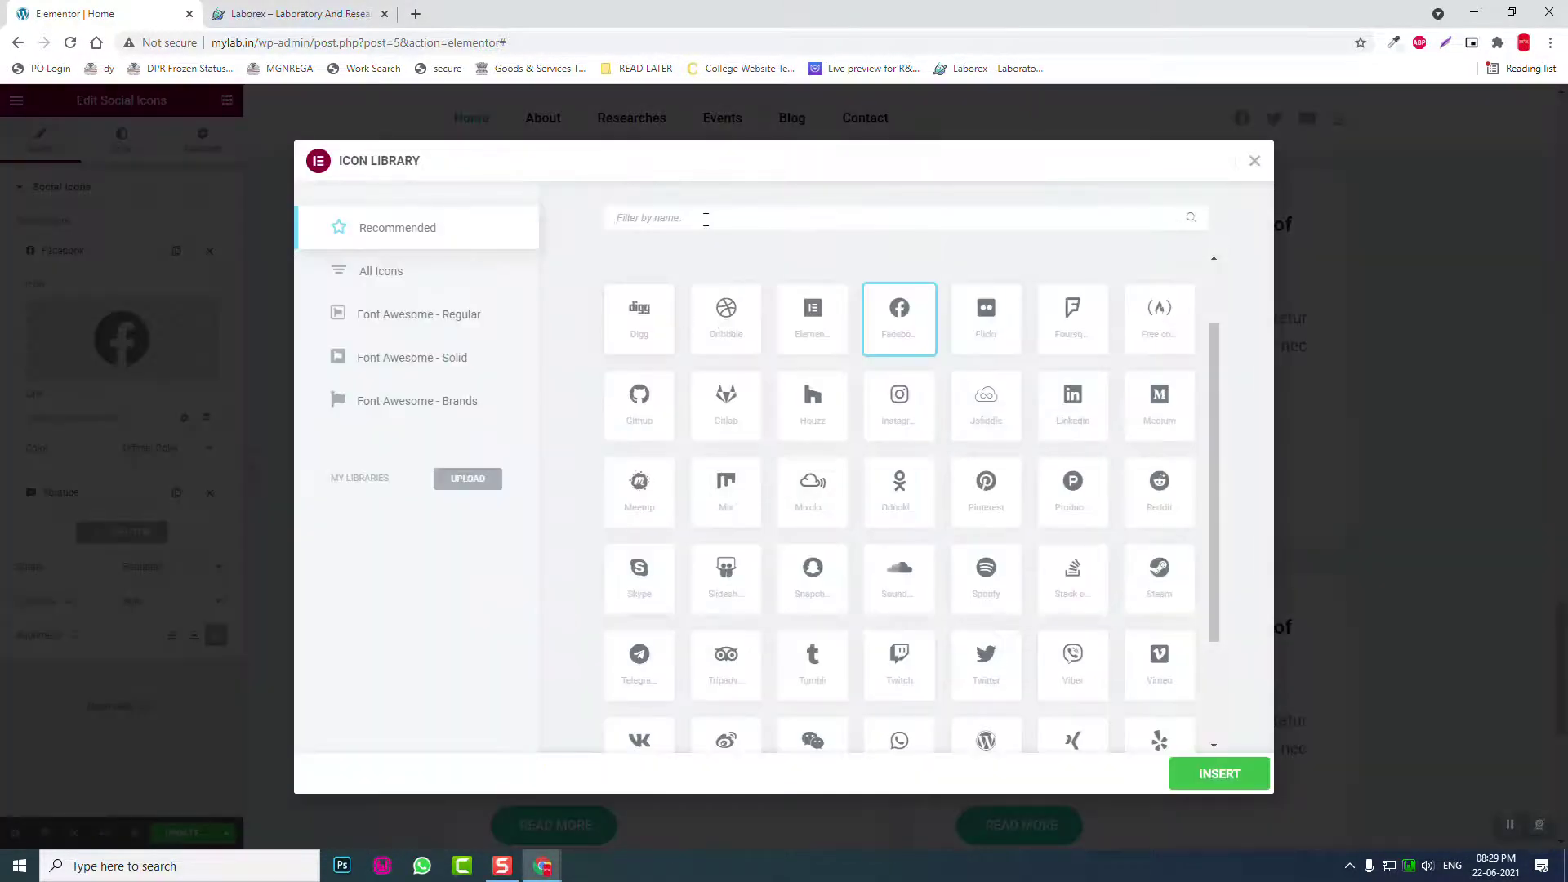
text(PRIN)
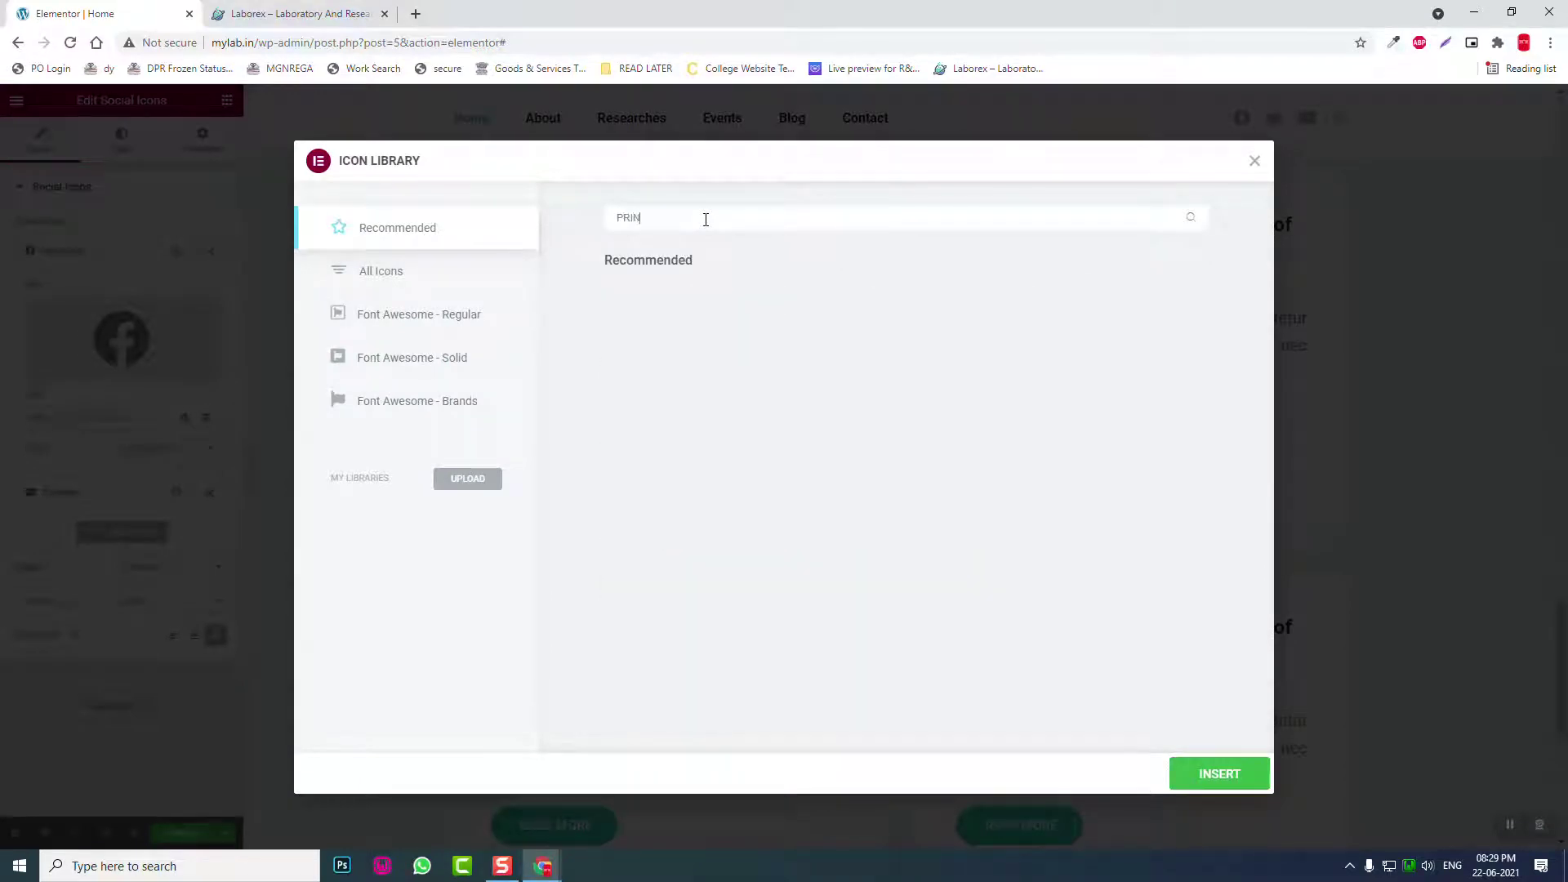
key(BackSpace)
key(BackSpace)
key(BackSpace)
key(BackSpace)
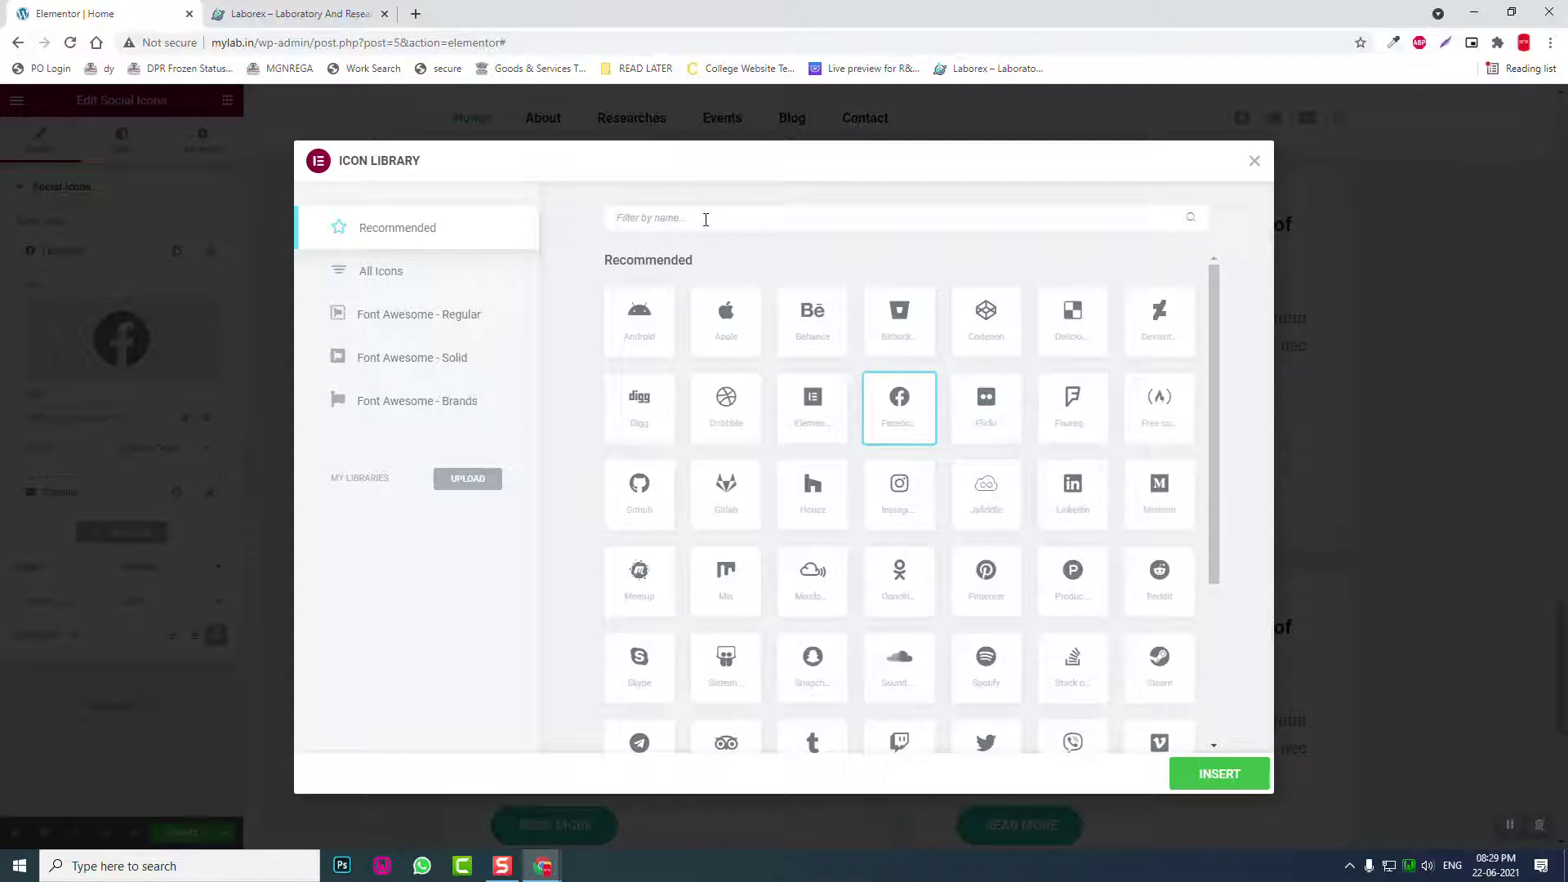
text(prin)
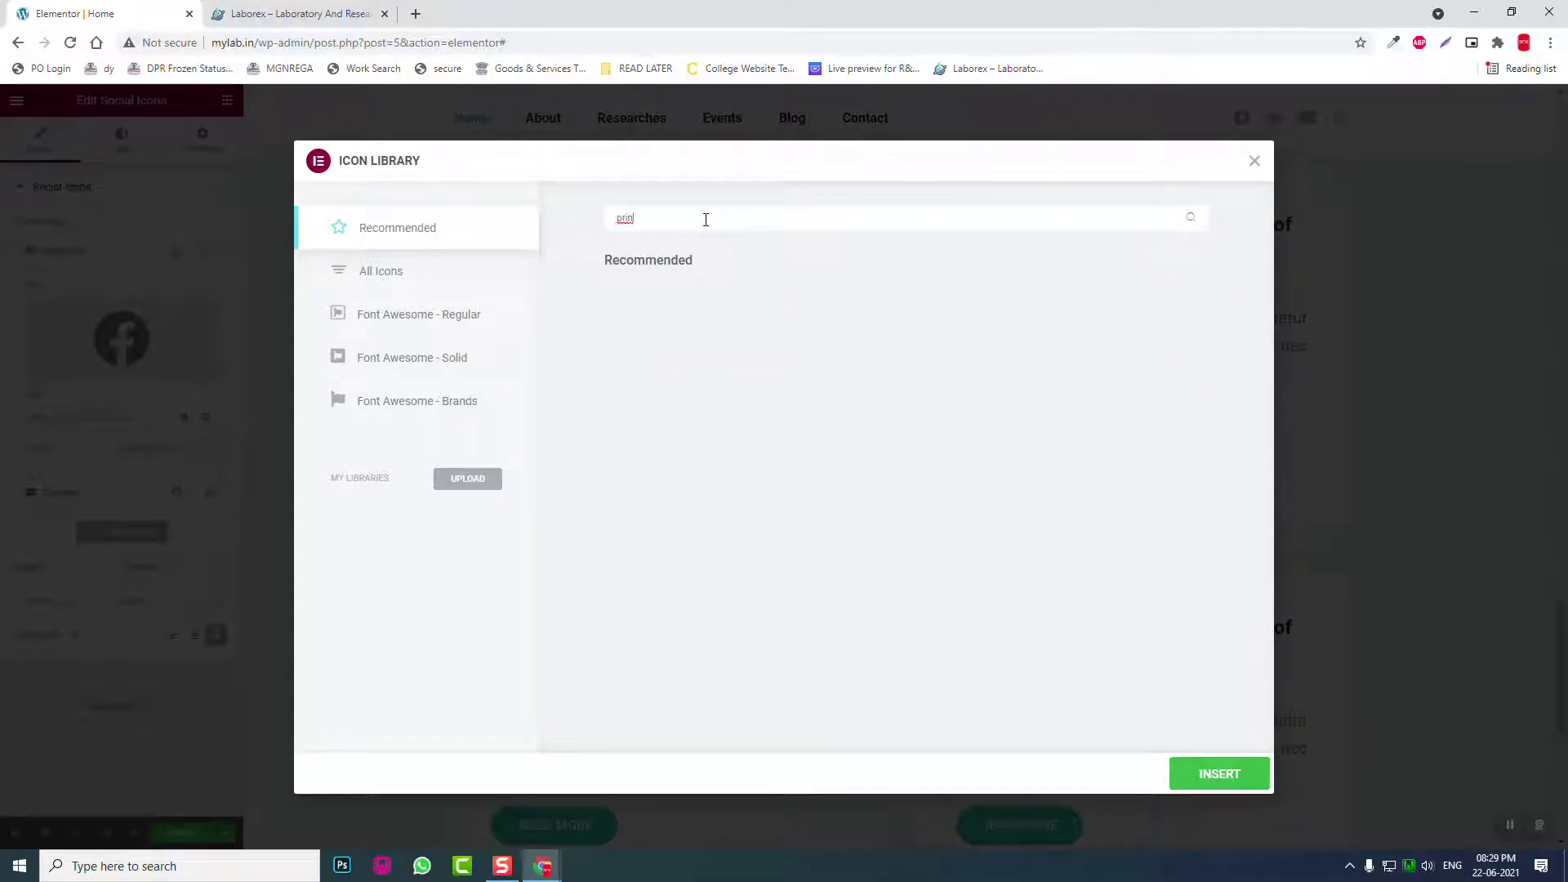
click(447, 269)
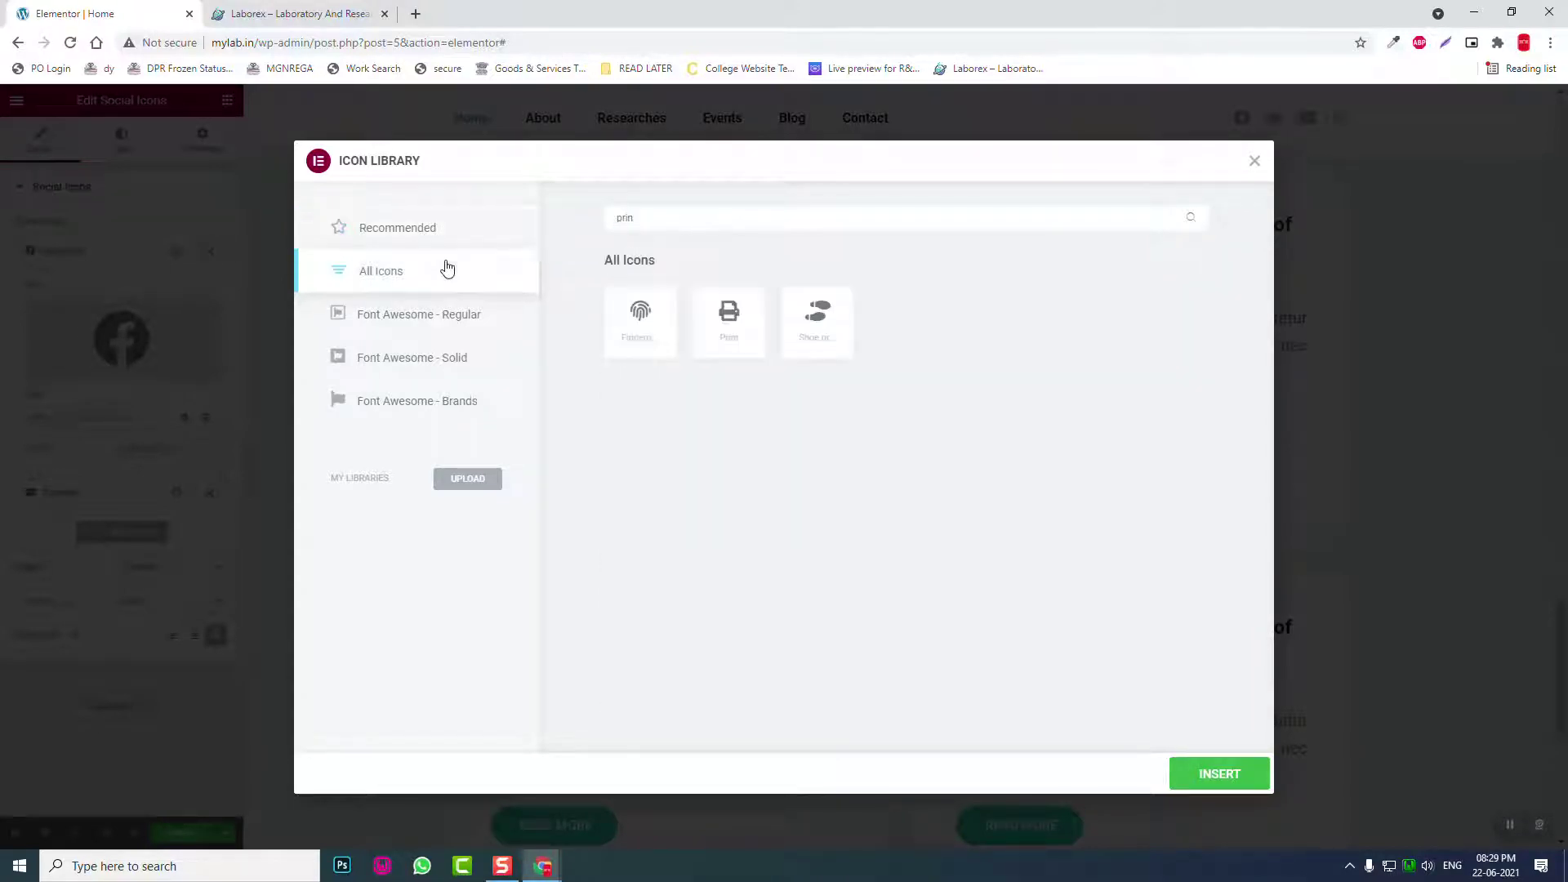
click(733, 322)
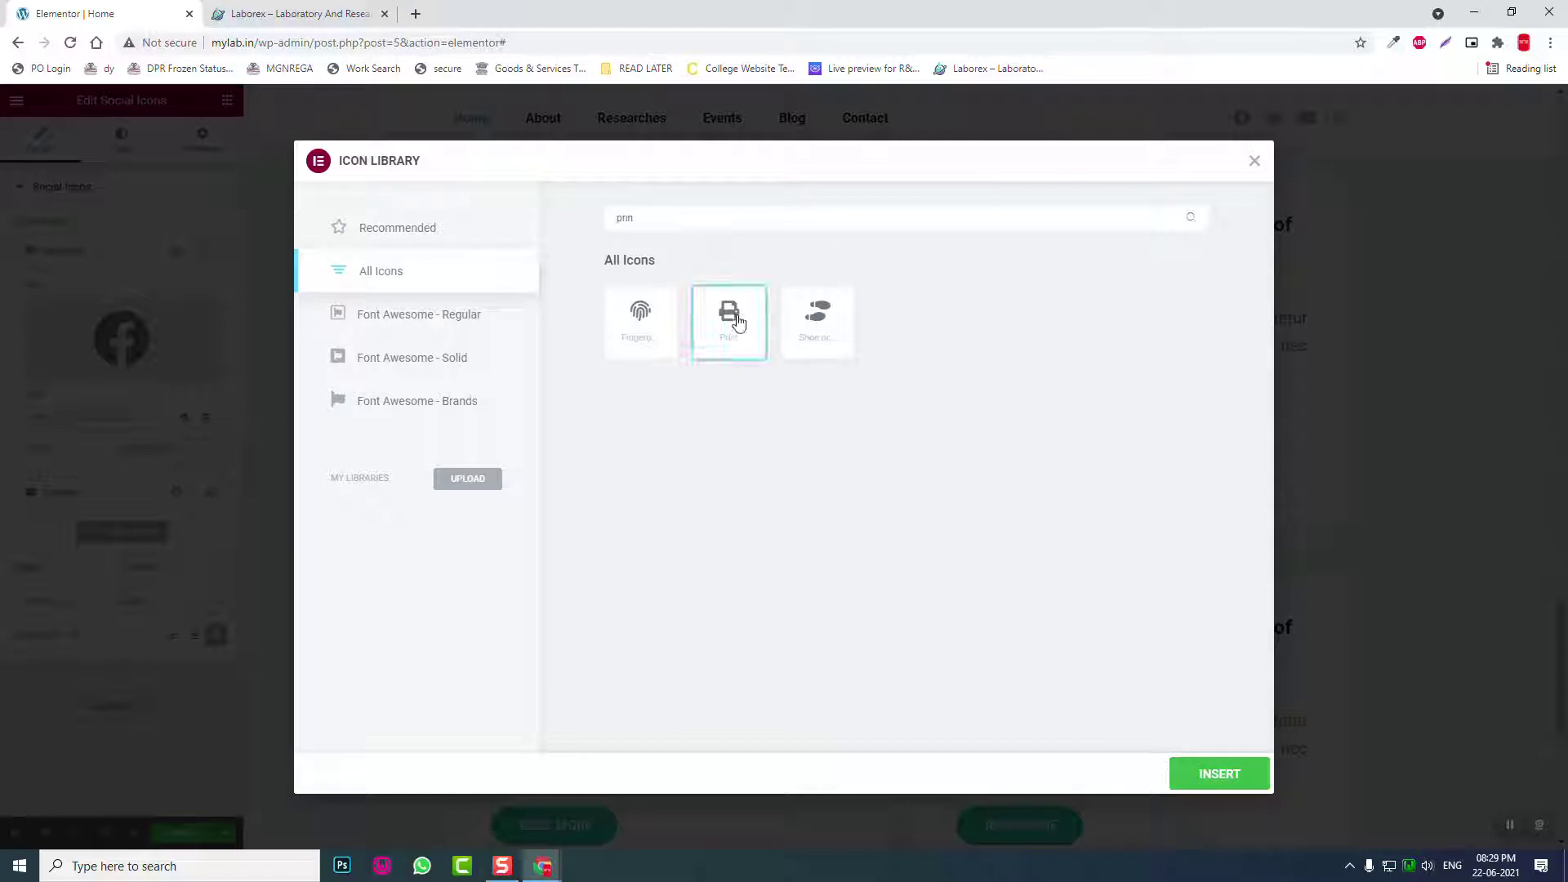
click(1225, 773)
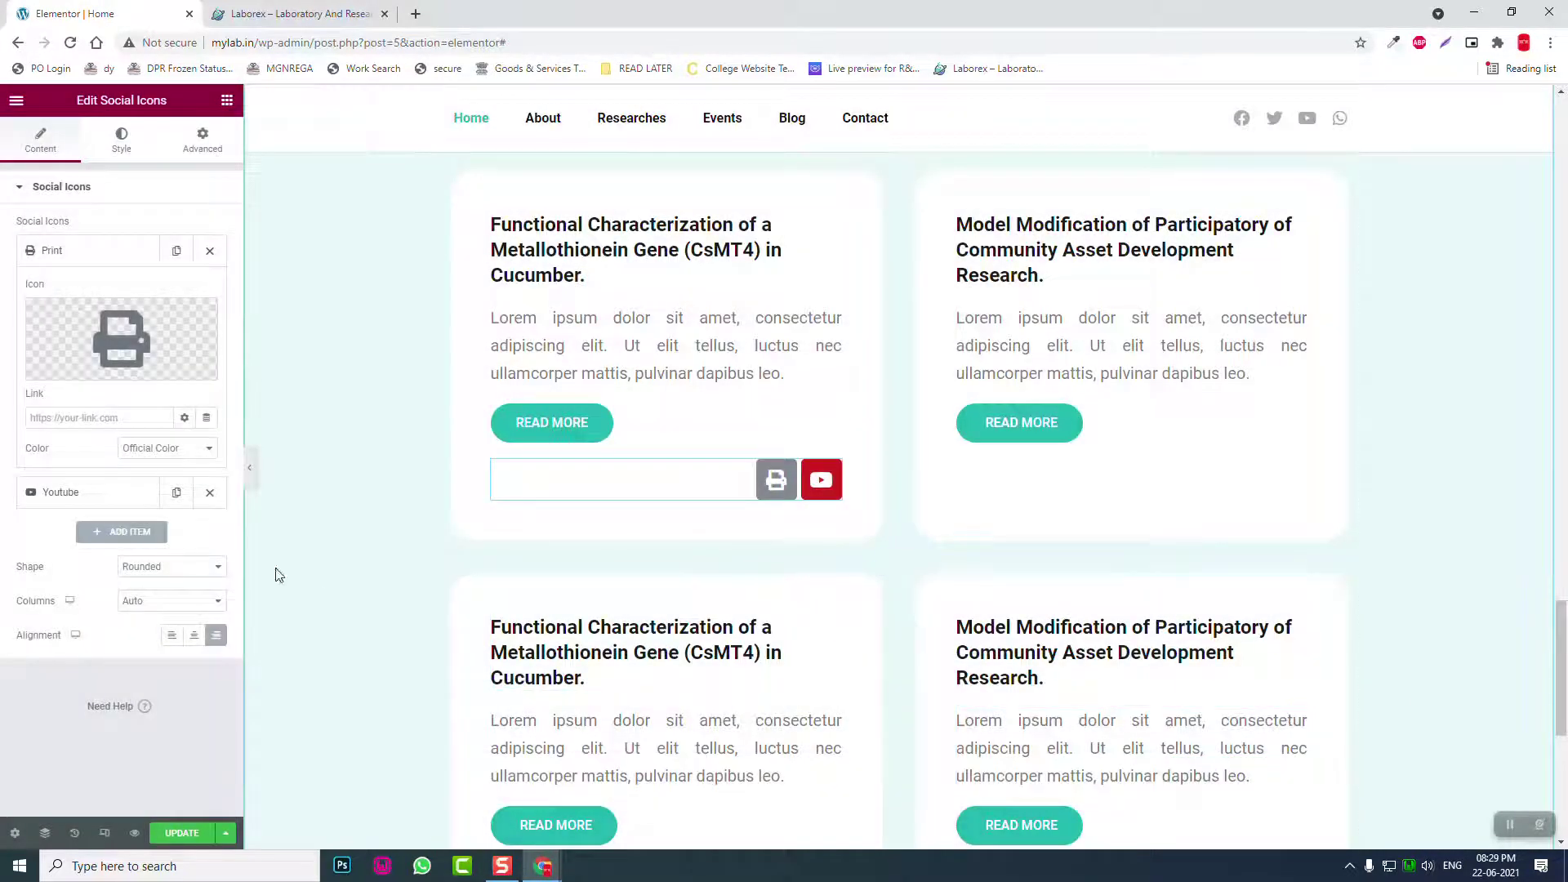
Step: Replace the widget's Youtube icon with the File Pdf icon from the full icon library
click(140, 490)
click(81, 404)
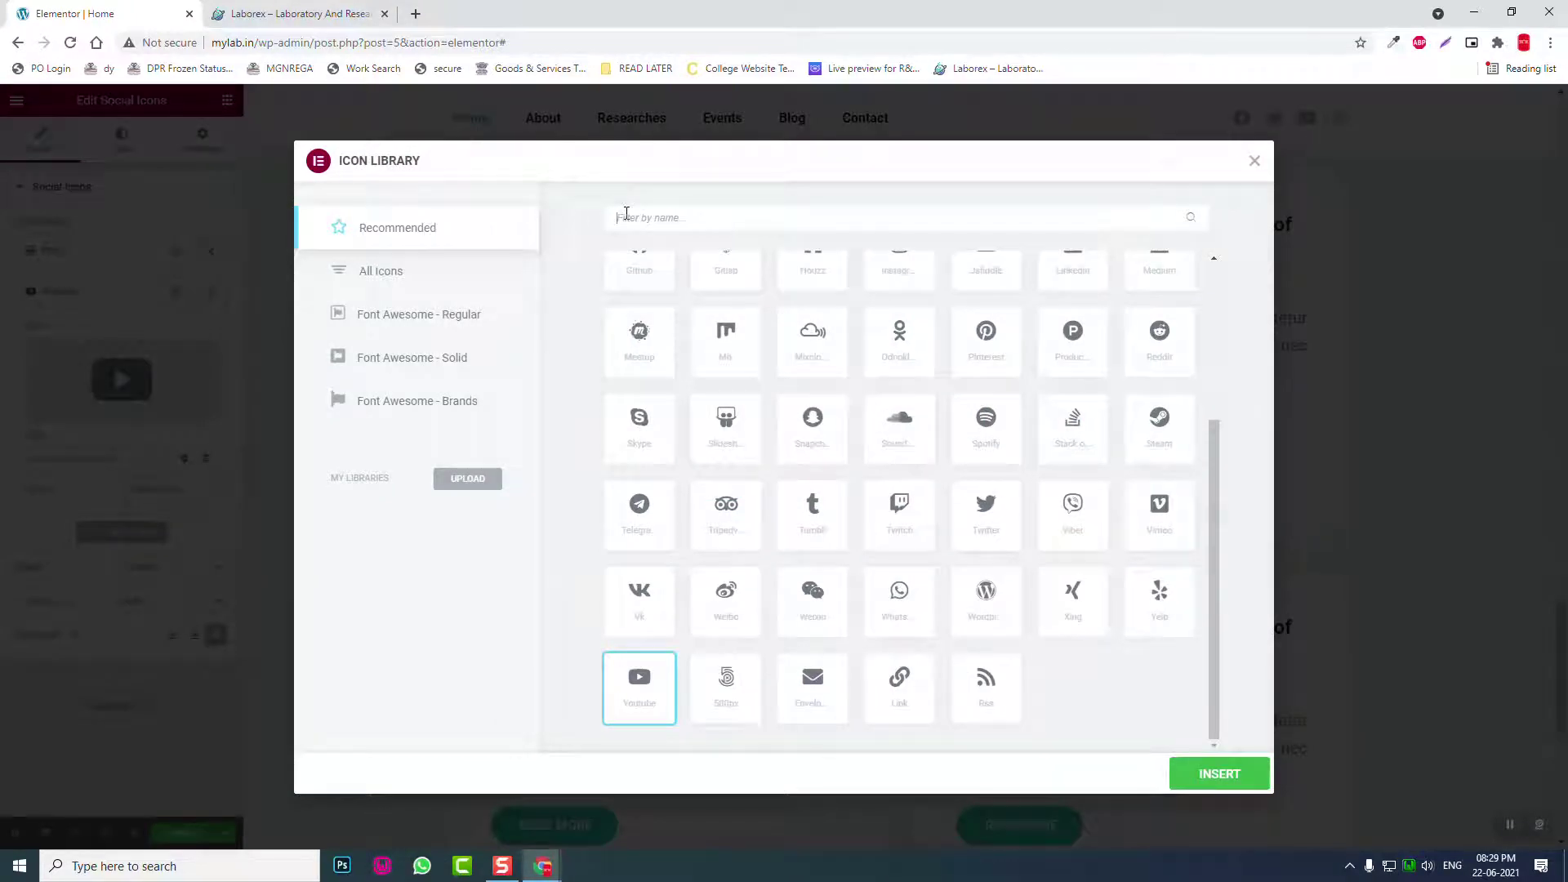
click(420, 279)
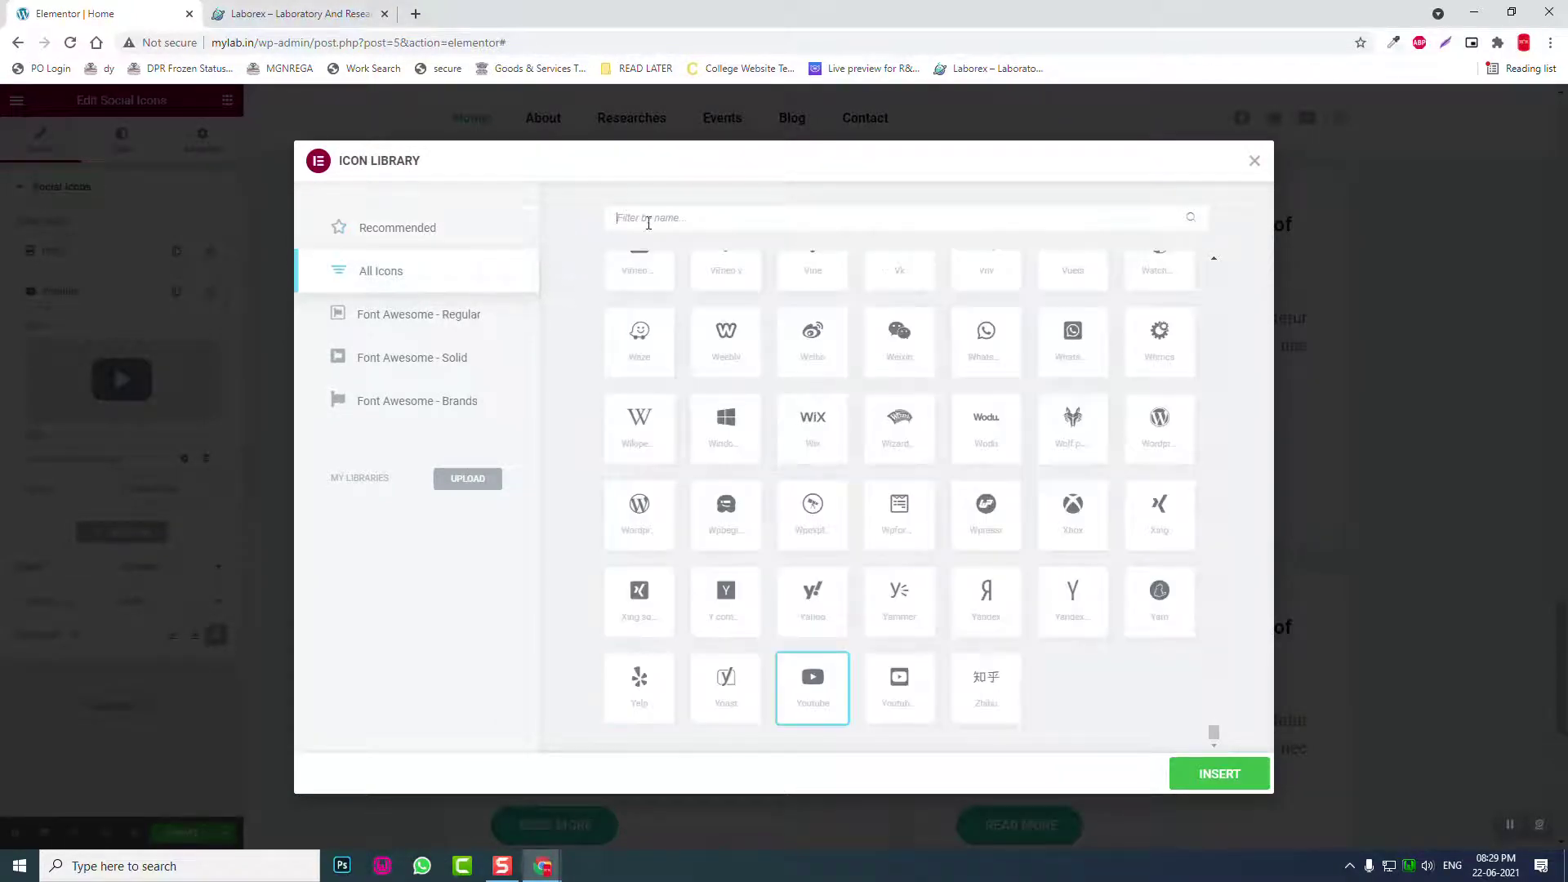
click(648, 218)
text(pdf)
click(642, 311)
click(1235, 780)
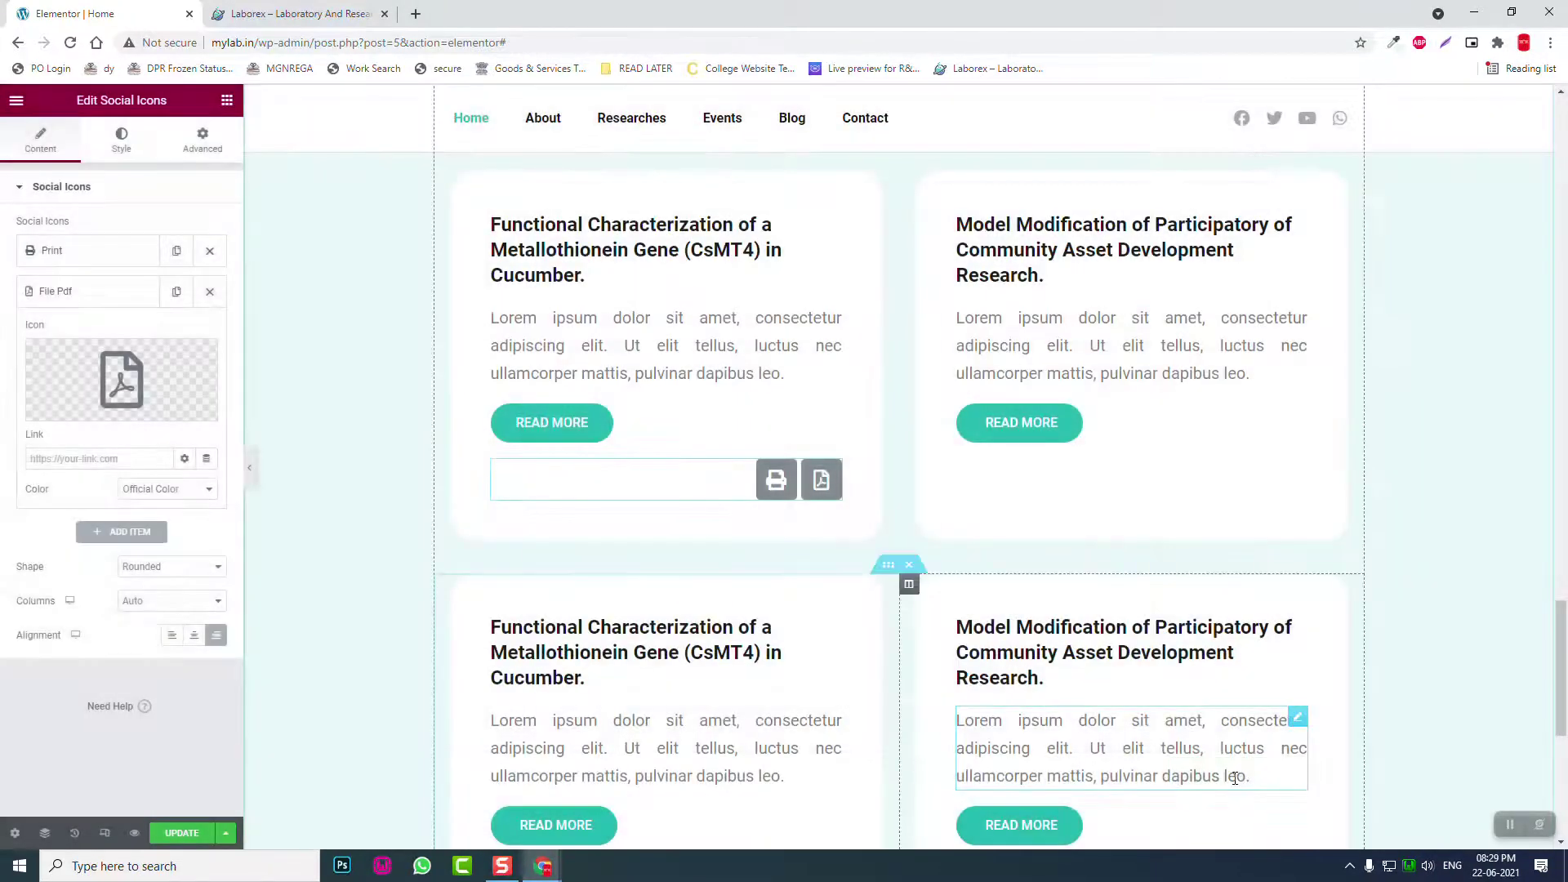
Step: Check the demo's card icons, set the icon color to Custom and make the primary color fully transparent (#02010100)
click(290, 6)
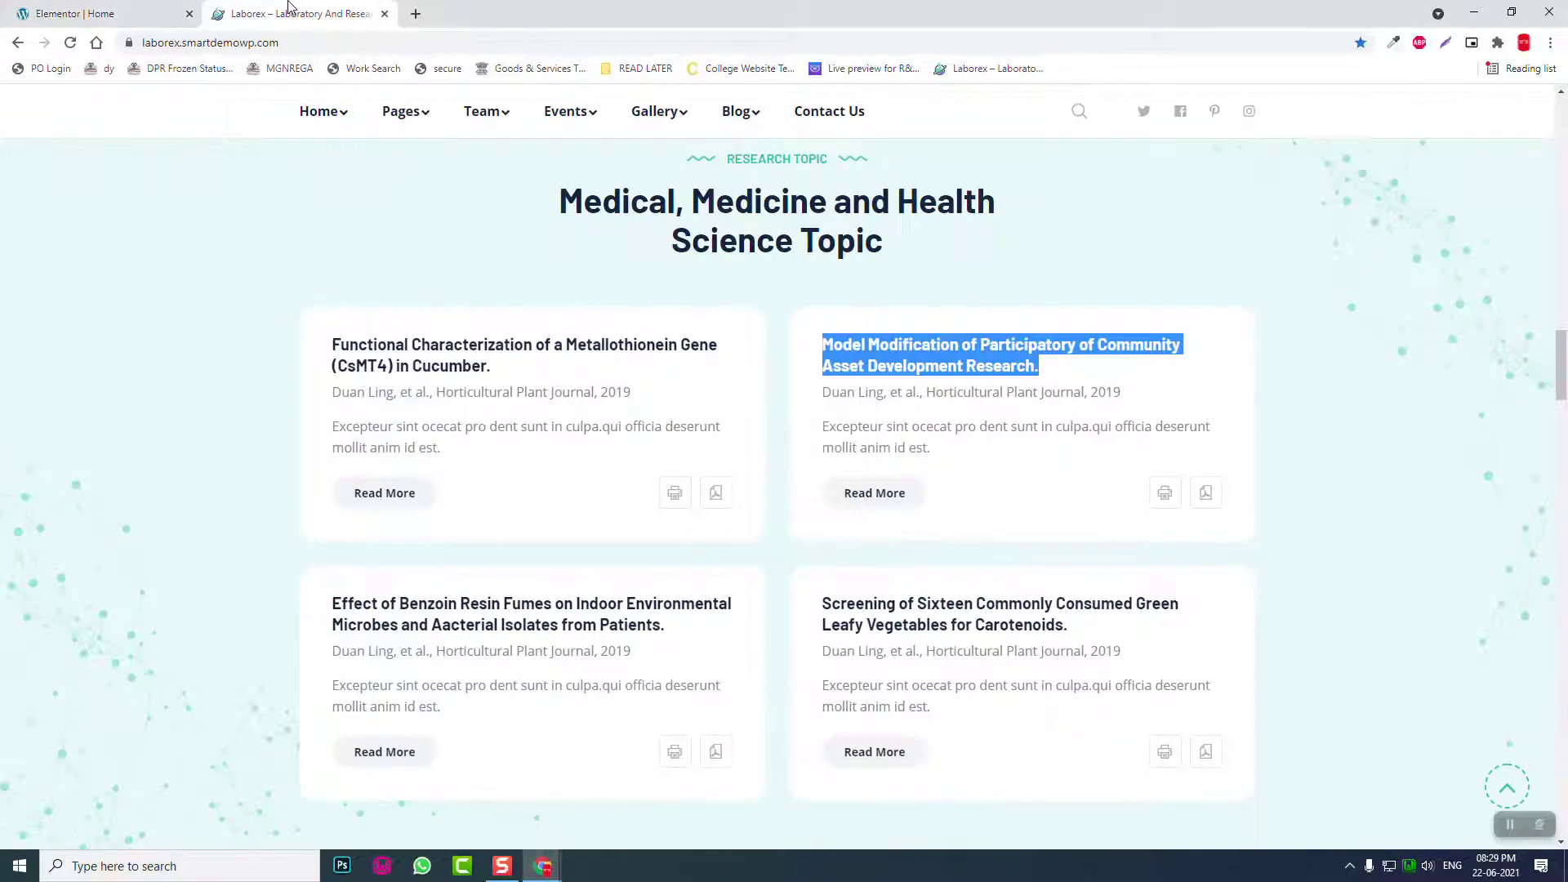
click(122, 13)
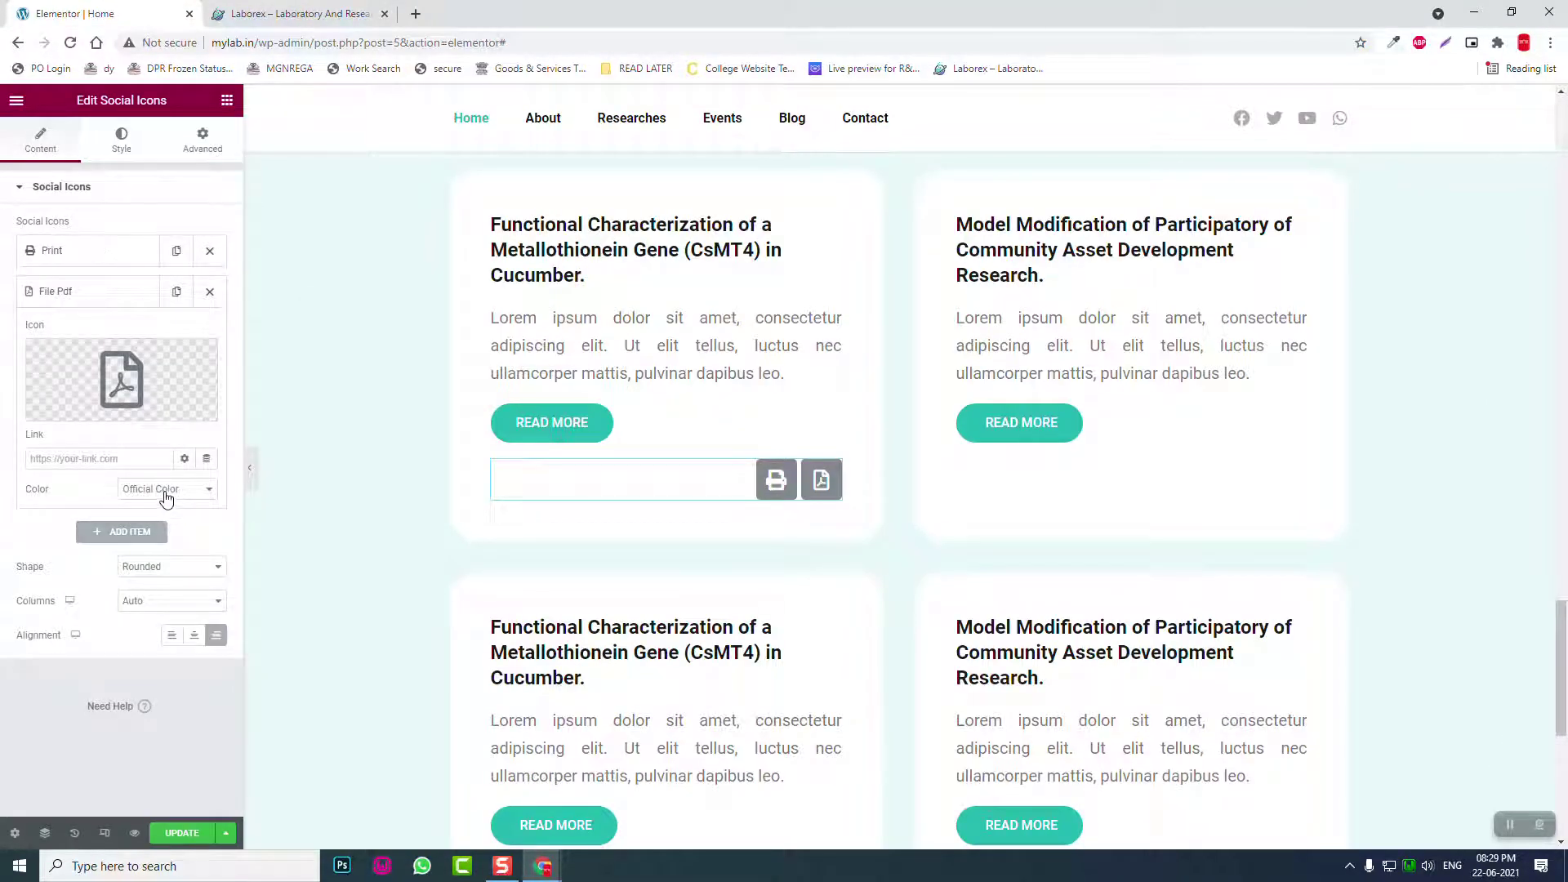
click(162, 570)
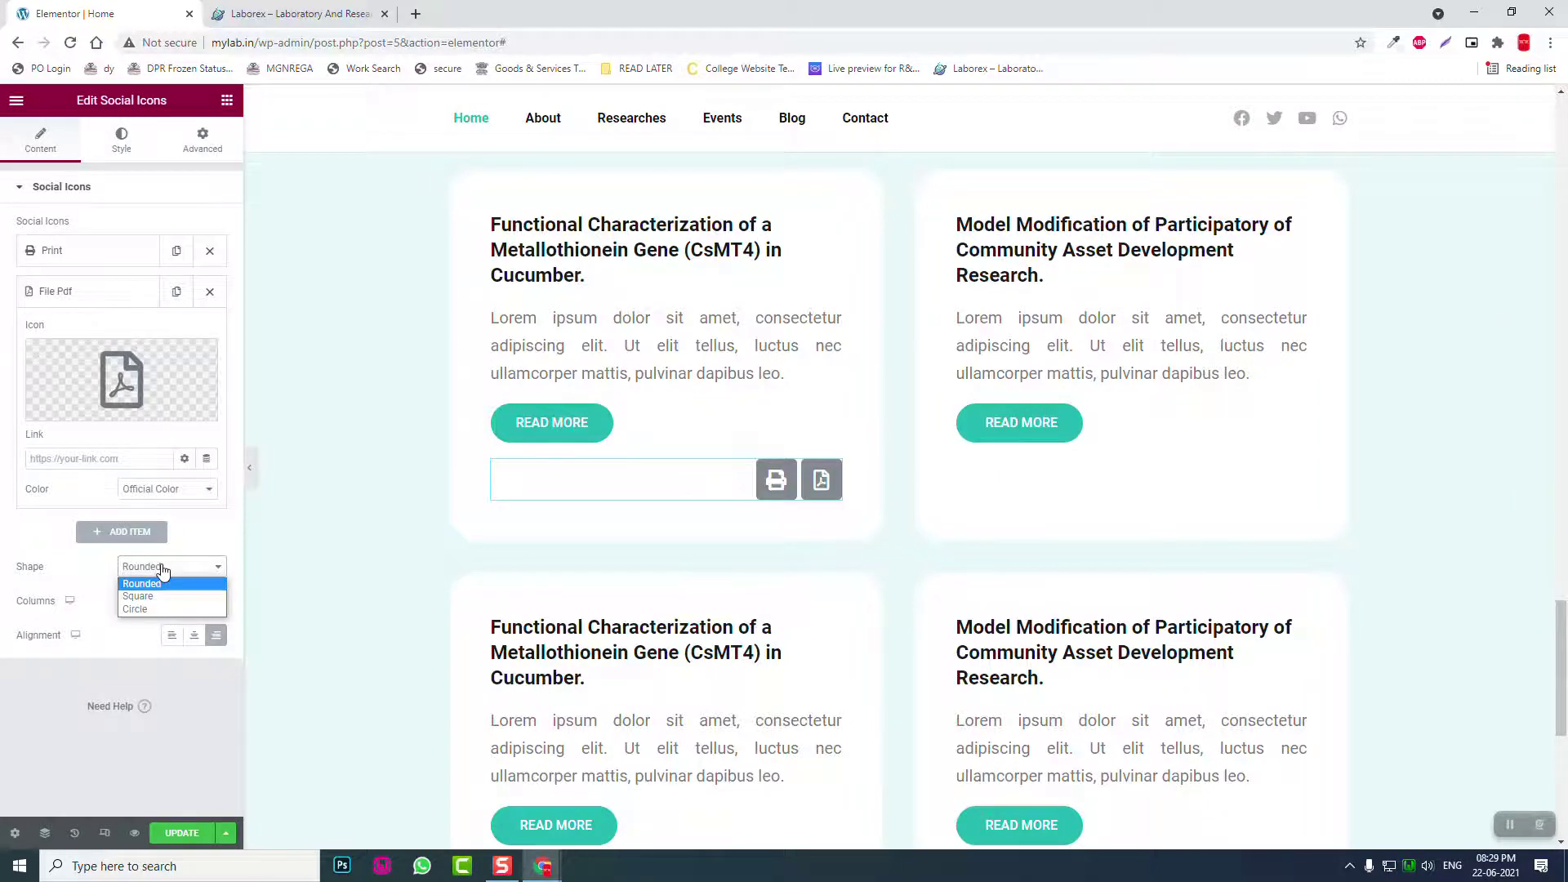
click(298, 14)
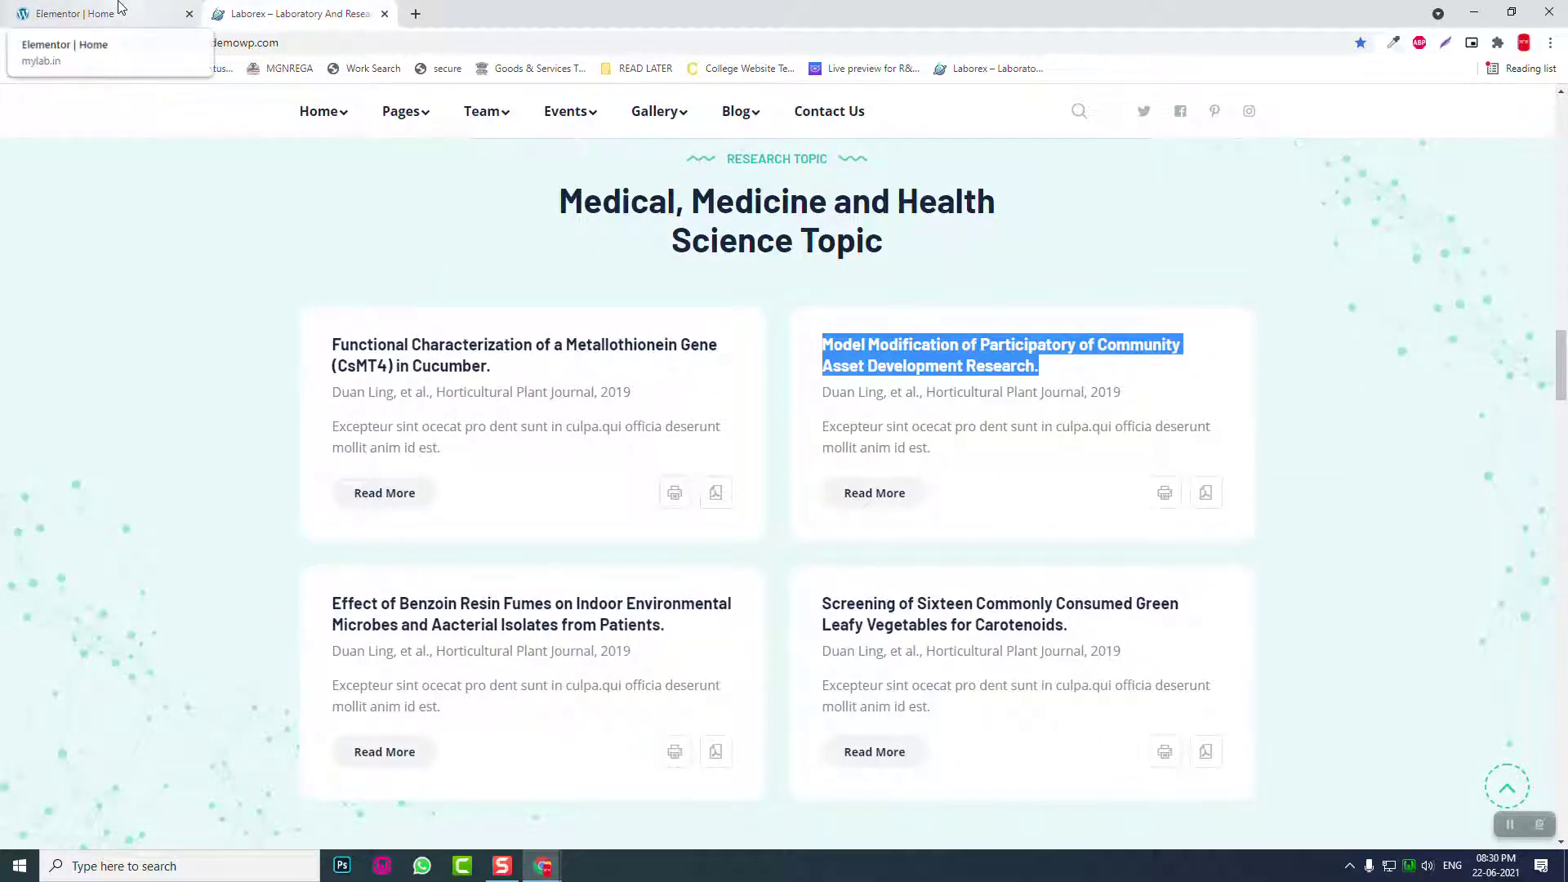
click(117, 12)
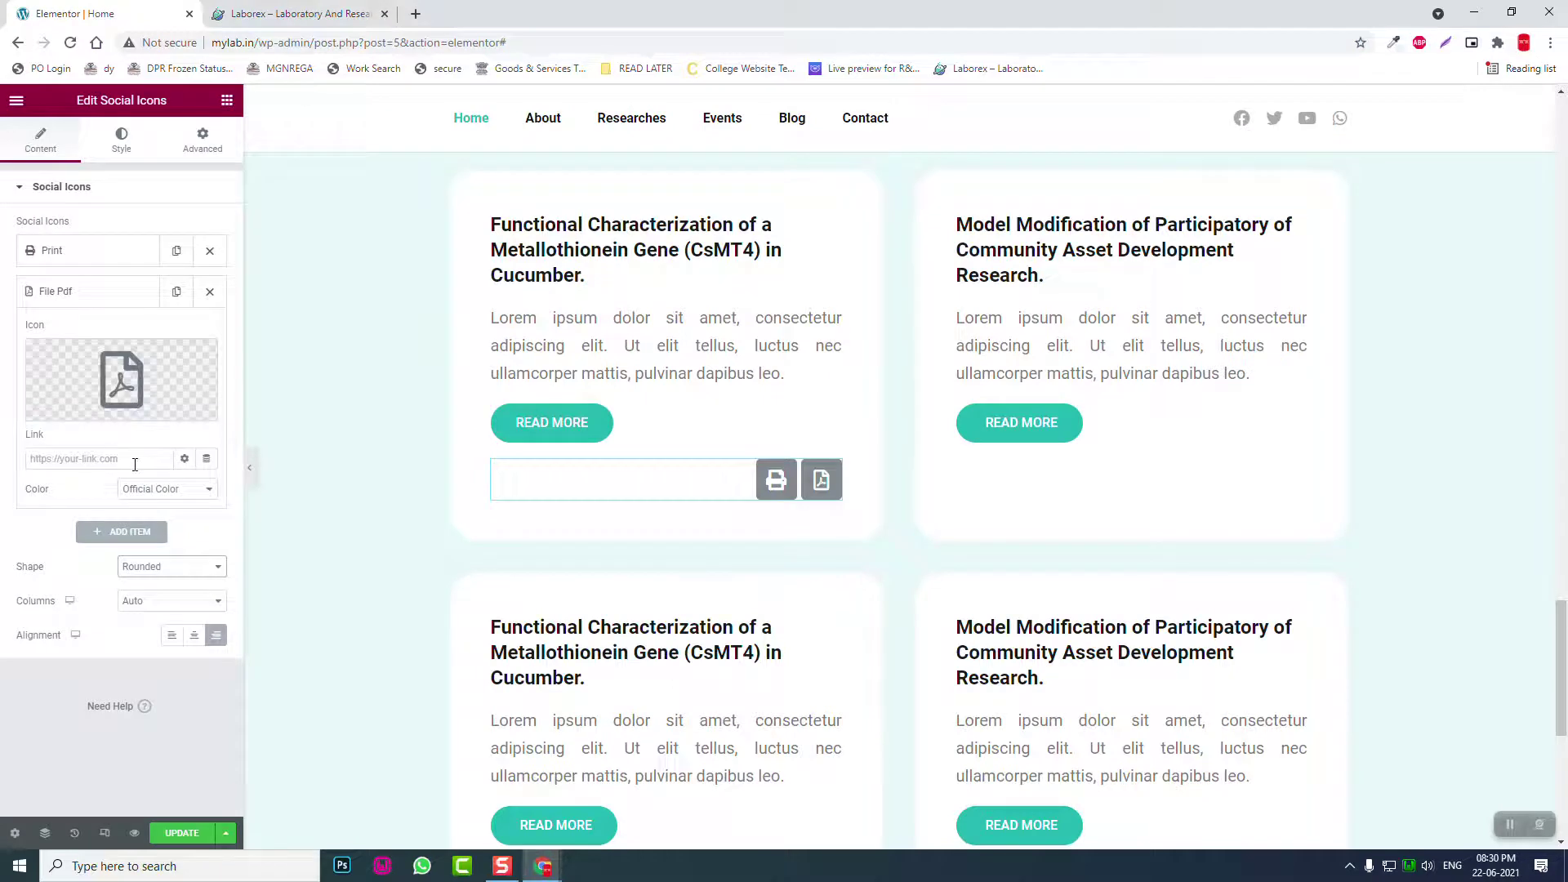
click(124, 140)
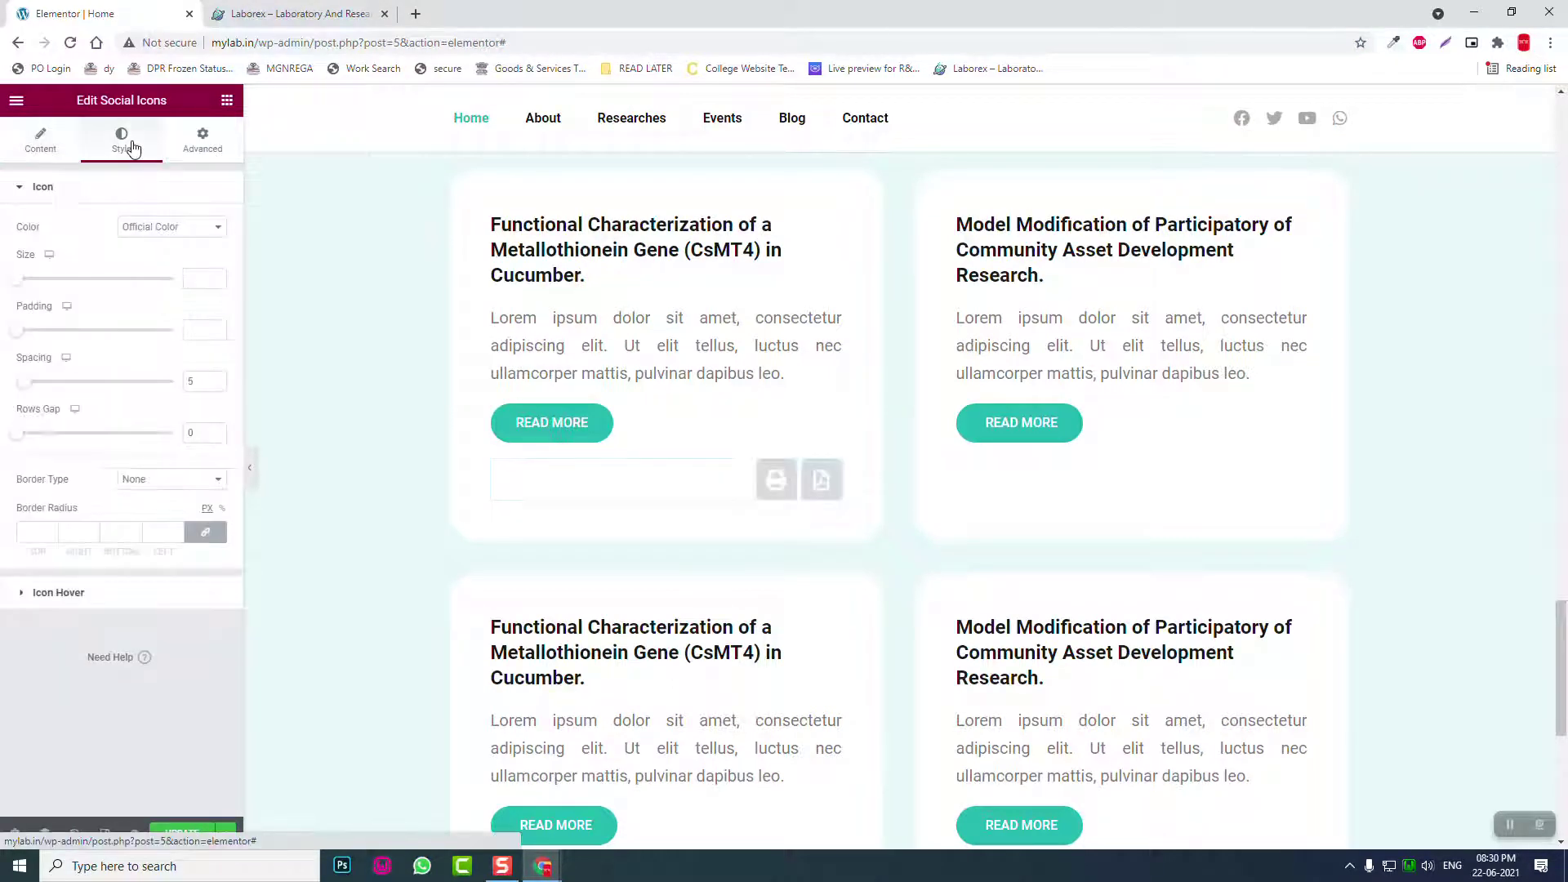
click(173, 229)
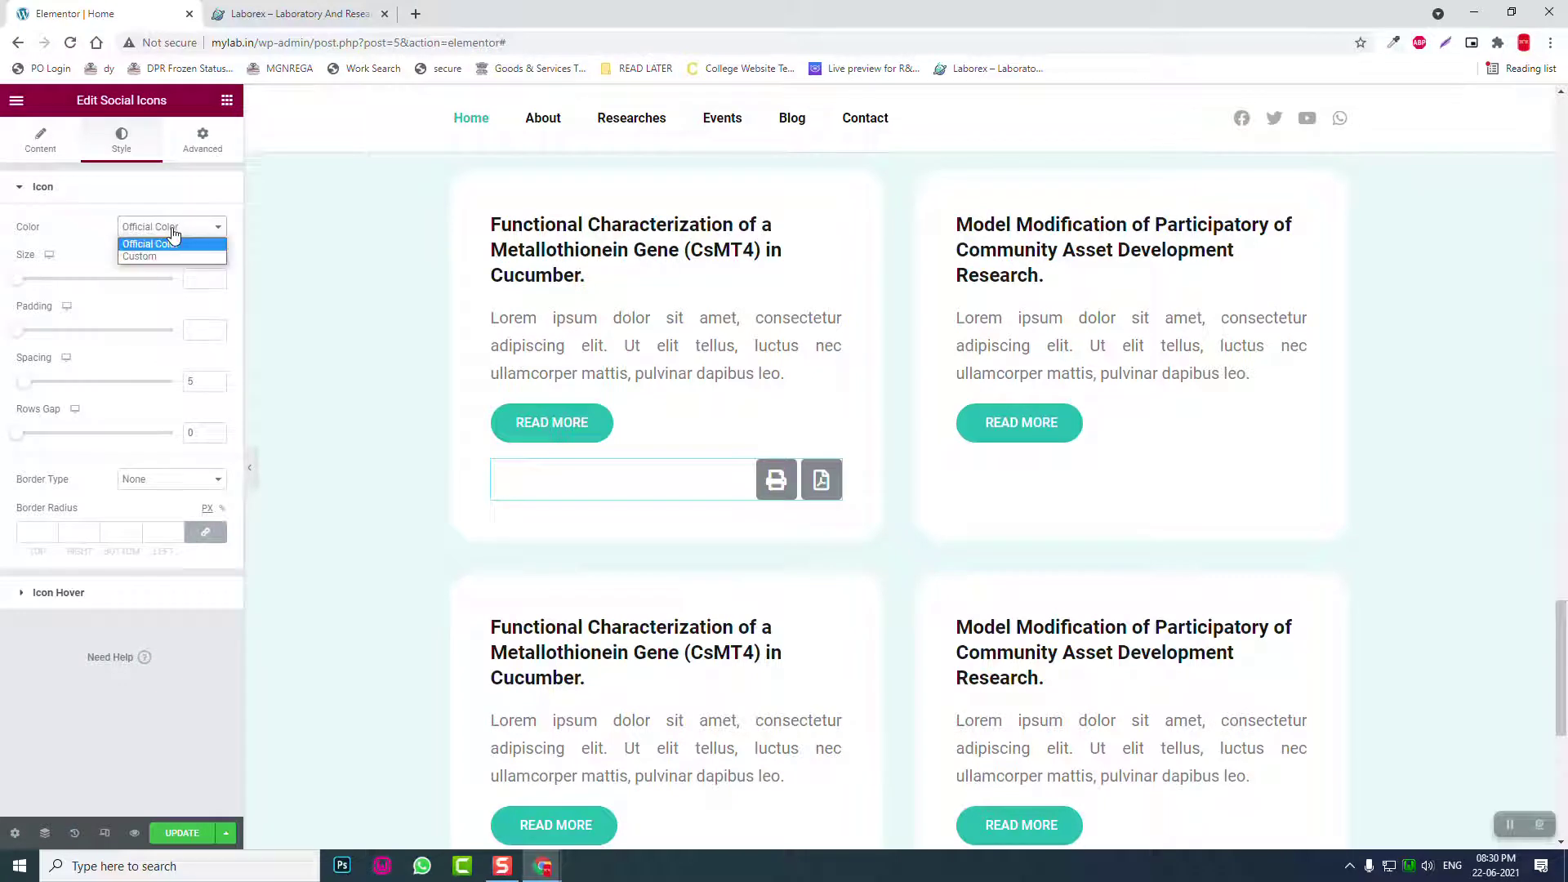
click(192, 254)
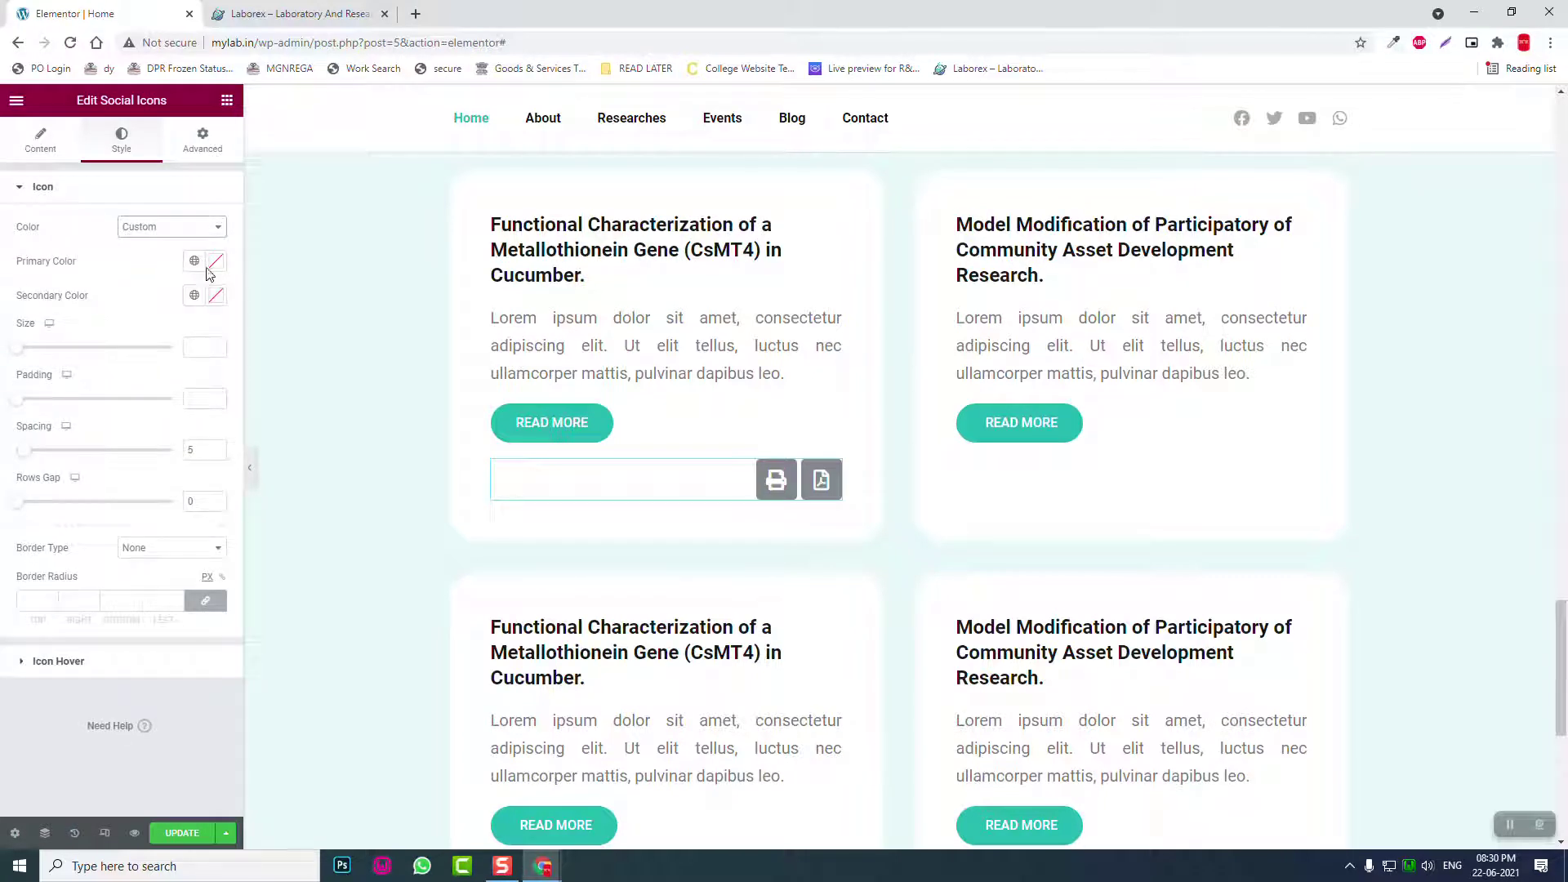
click(214, 262)
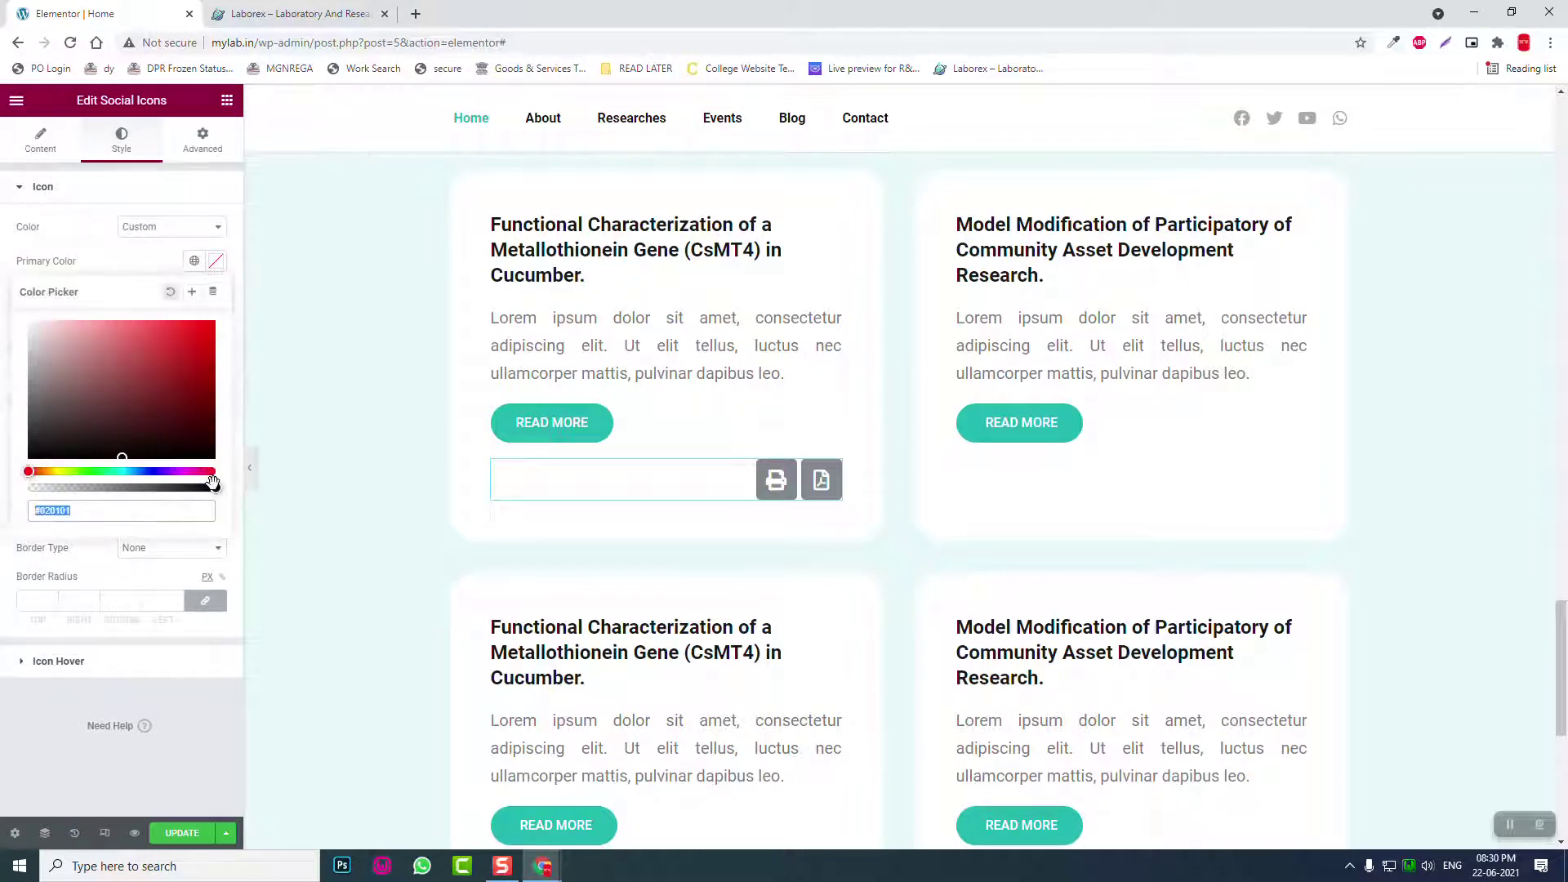
drag(216, 488, 4, 468)
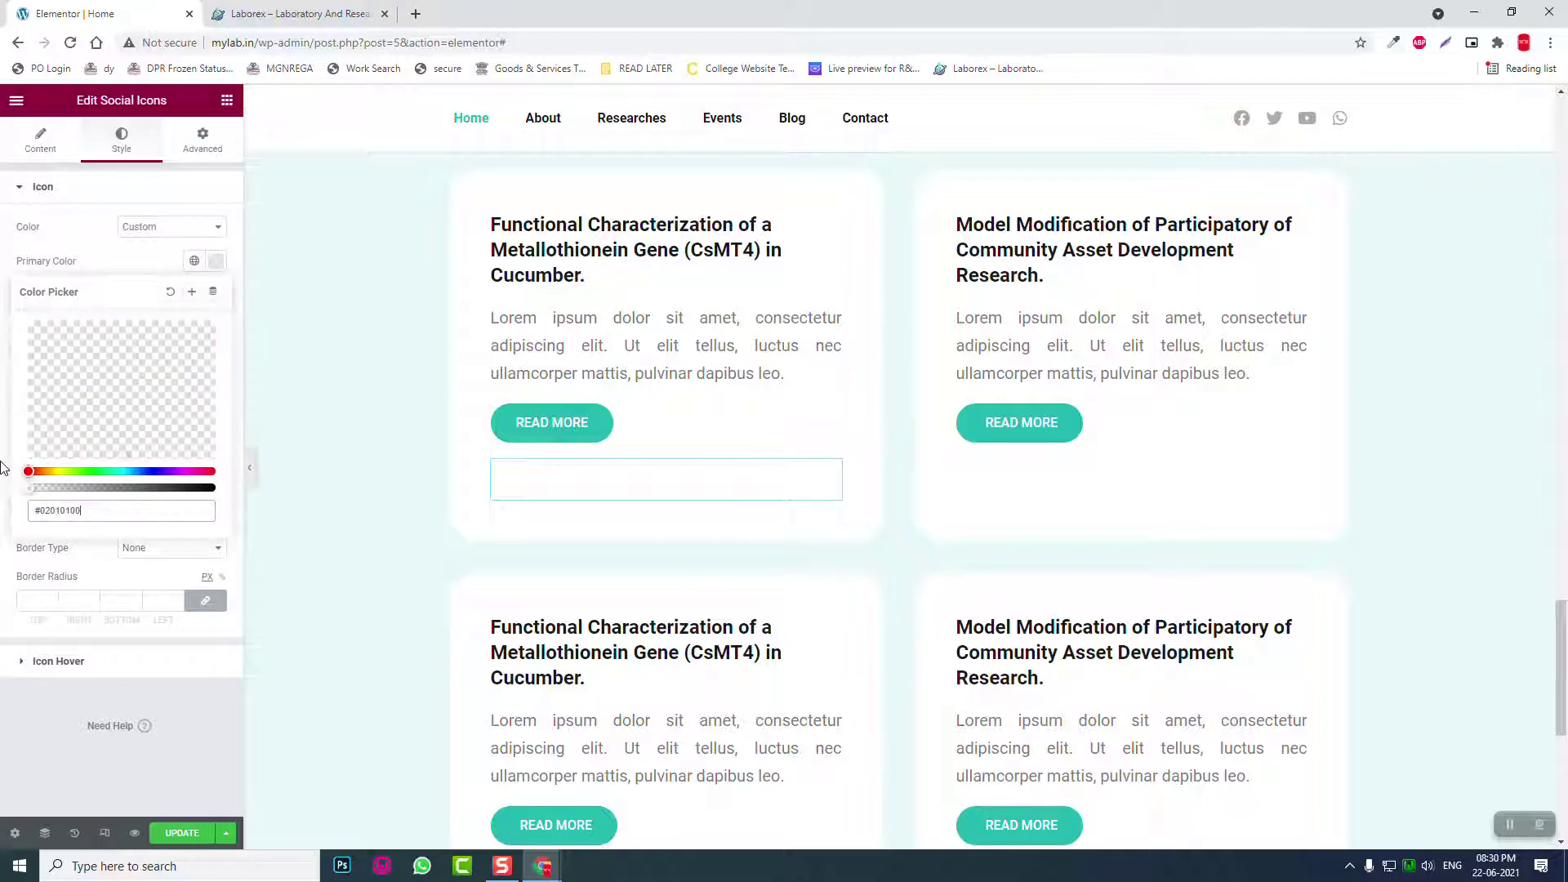
click(170, 266)
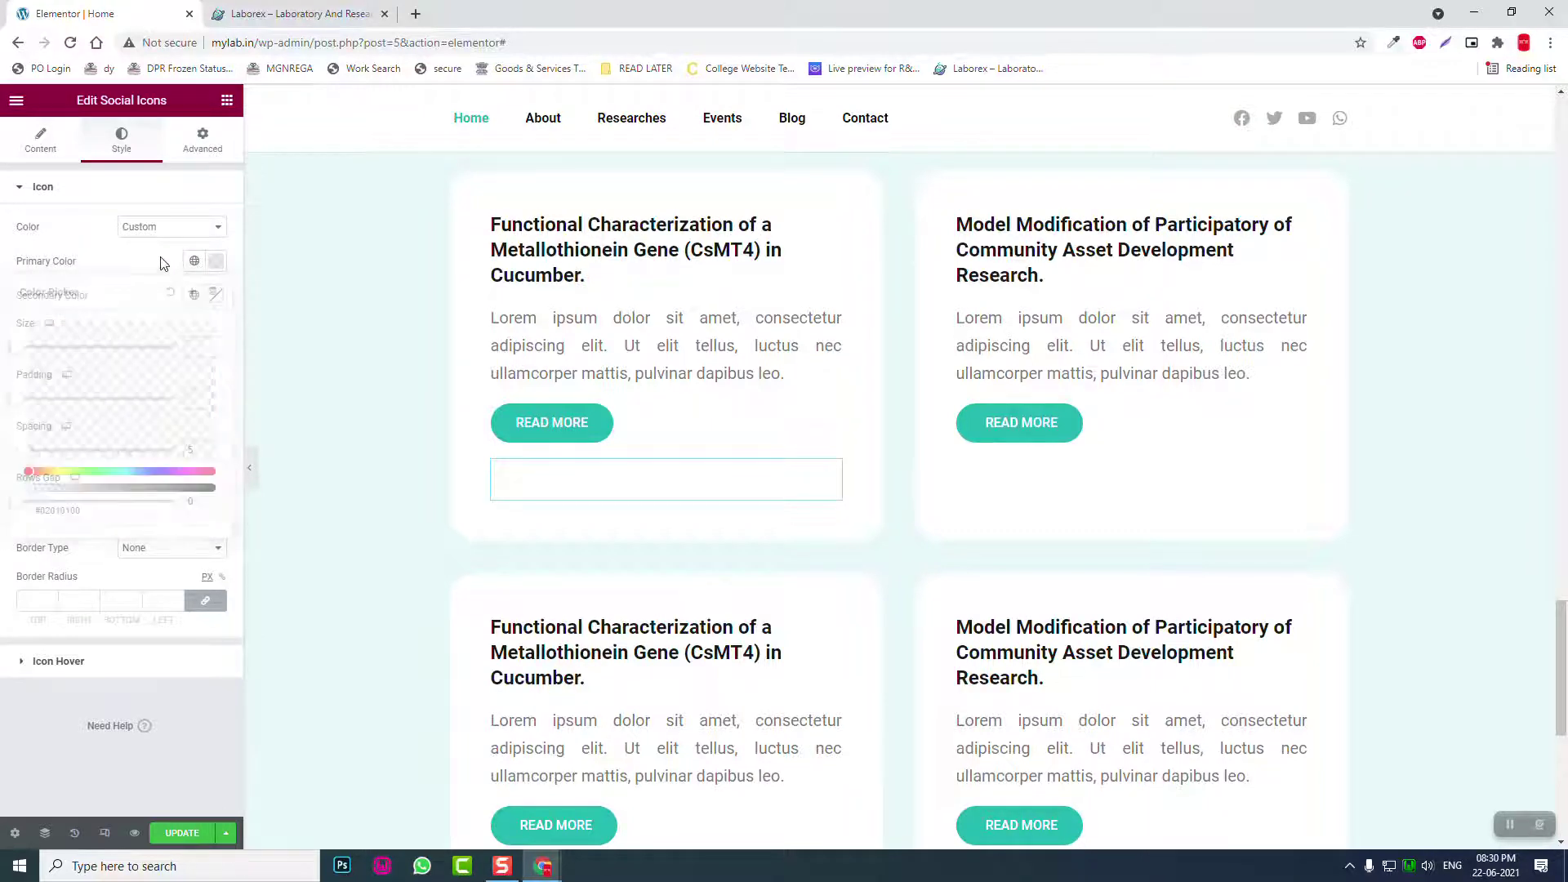
Step: Set the secondary color of the print and PDF icons to the light grey #A89F9F, similar to the demo's icons
click(217, 296)
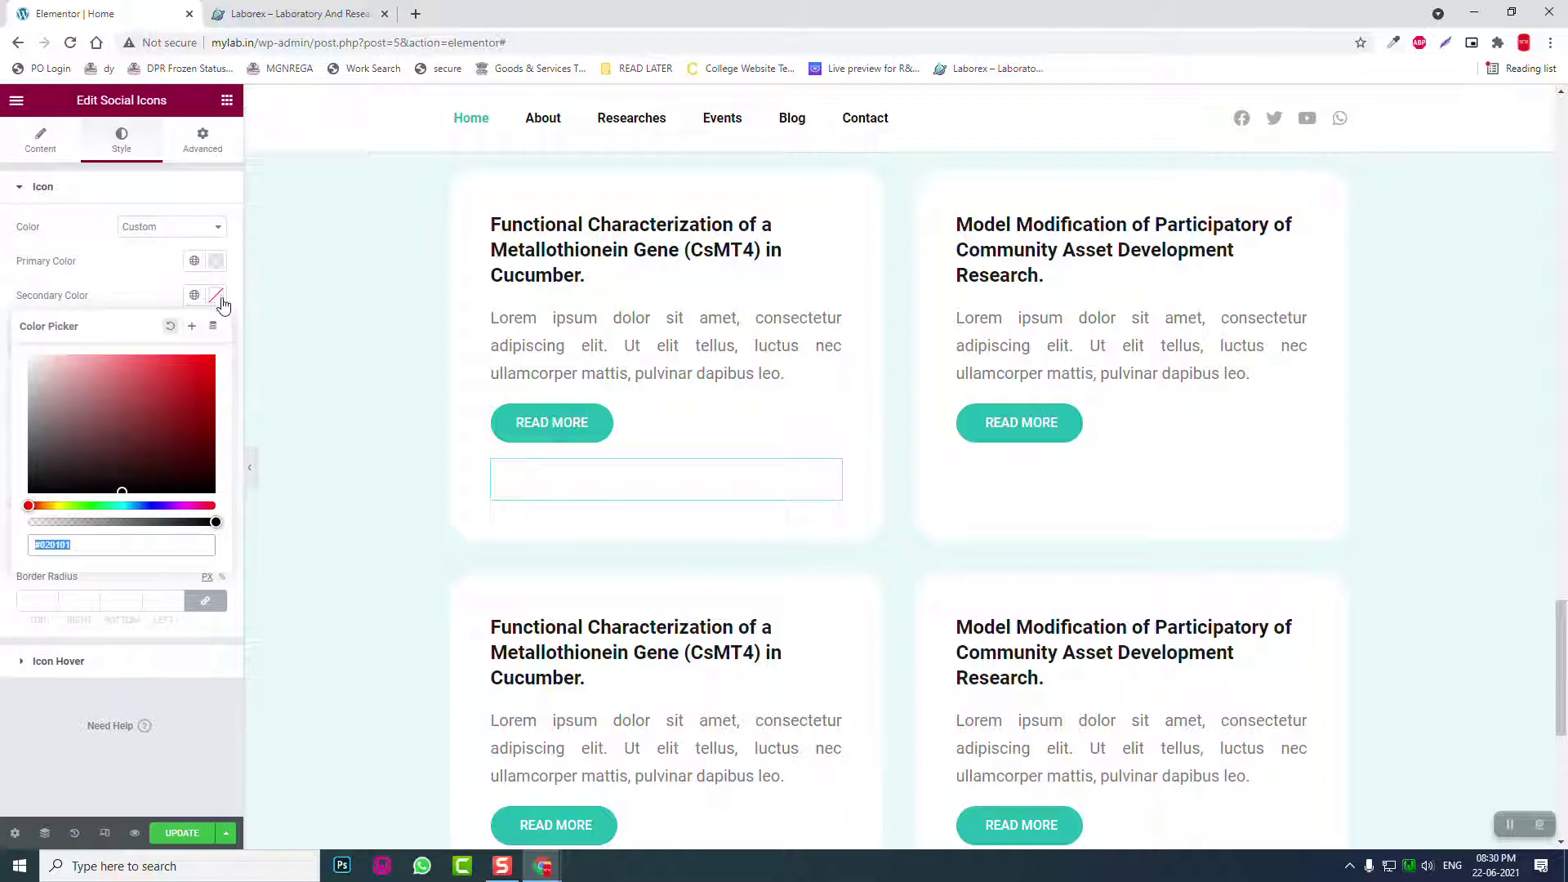
key(ctrl+v)
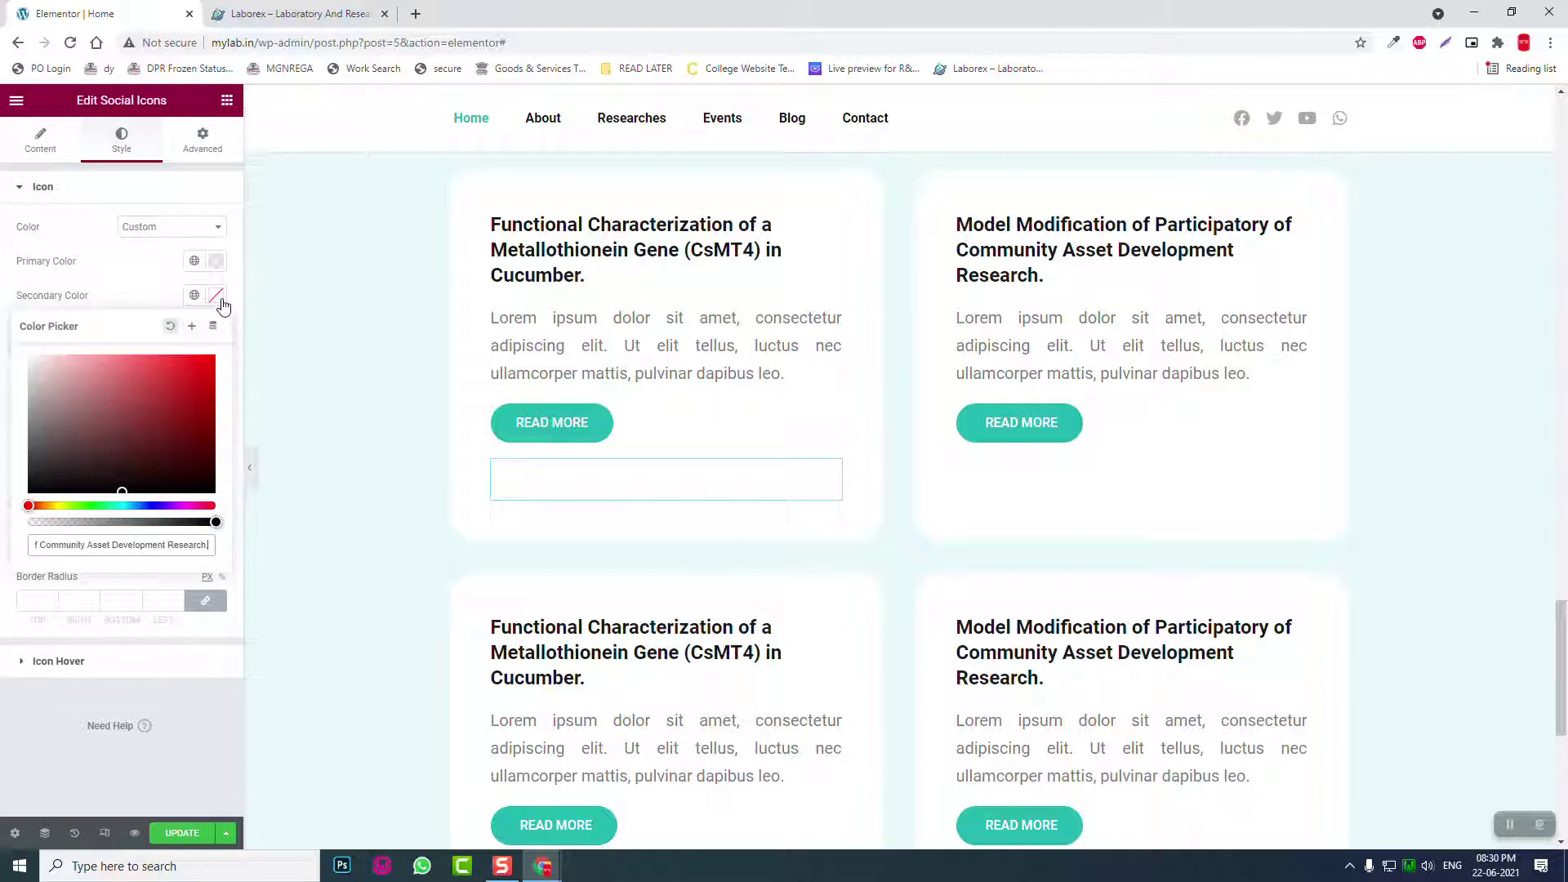
click(1396, 44)
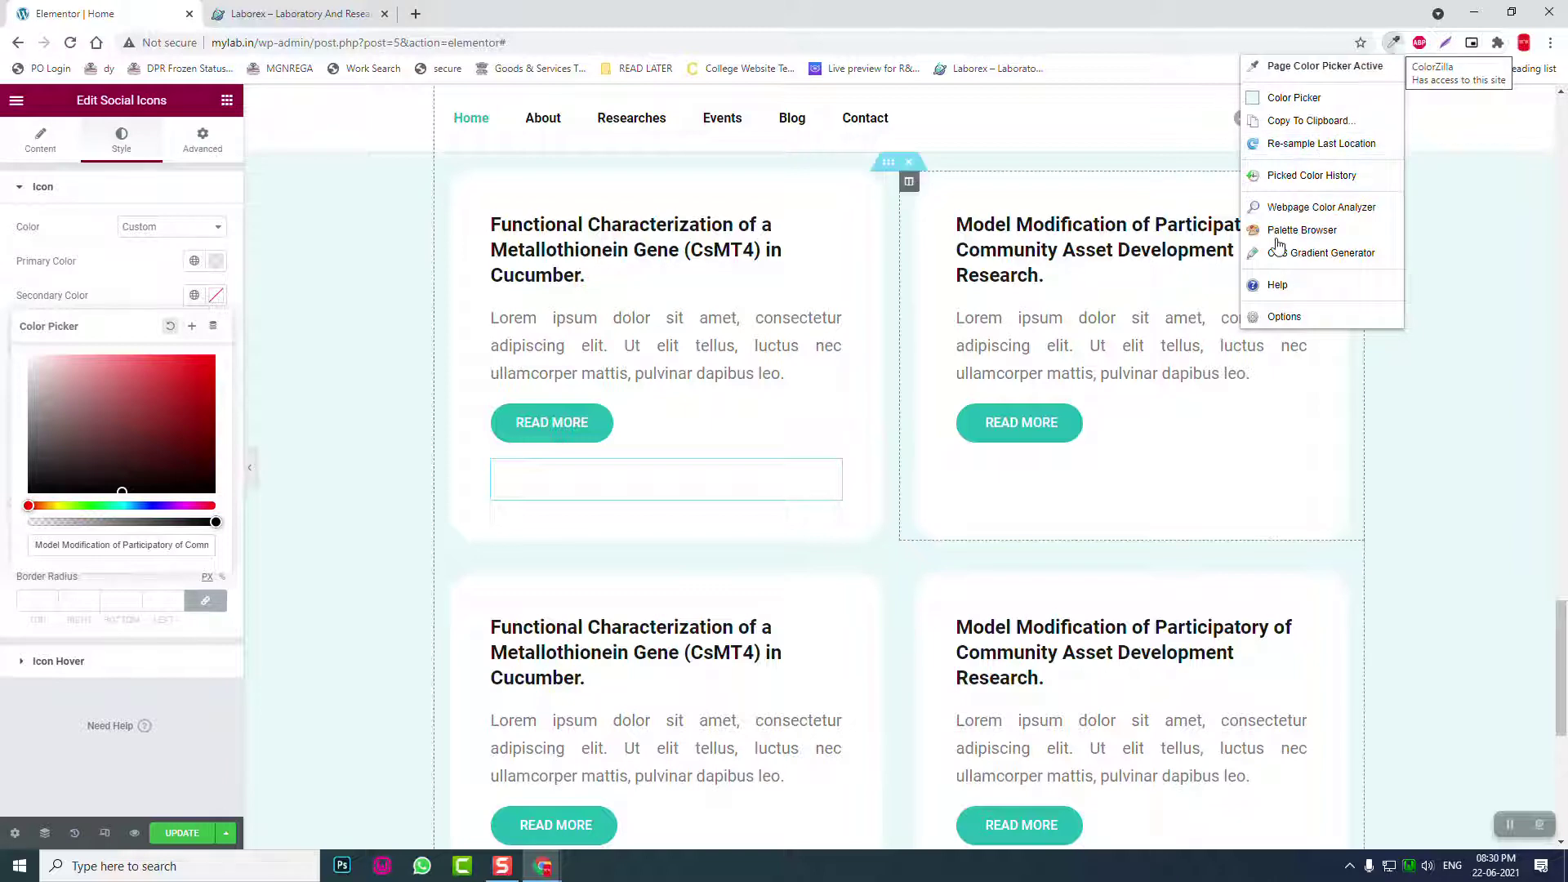
click(342, 6)
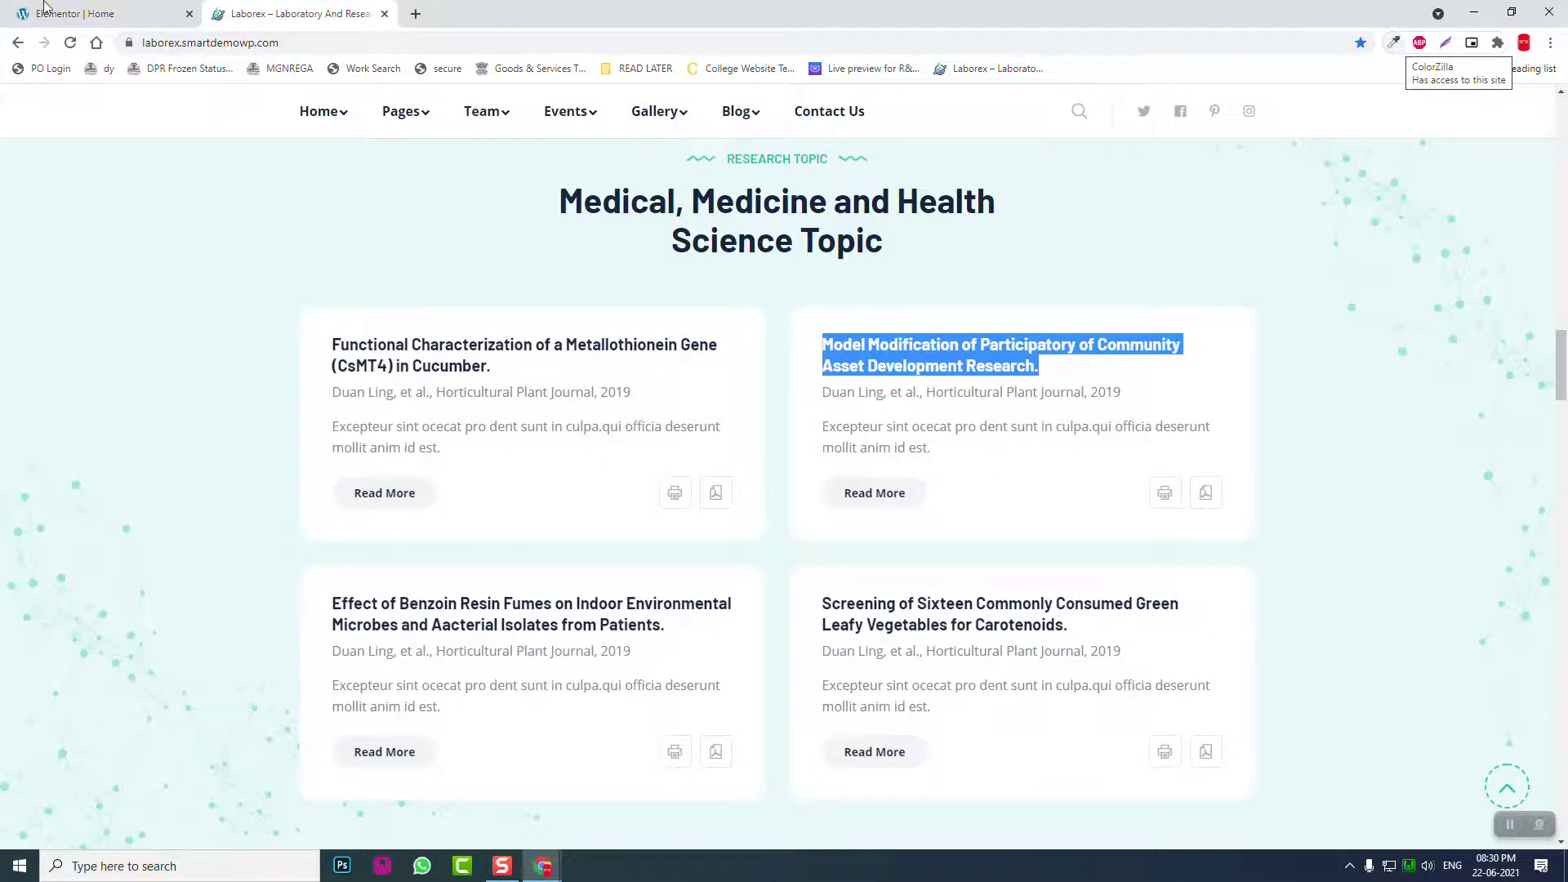
click(43, 14)
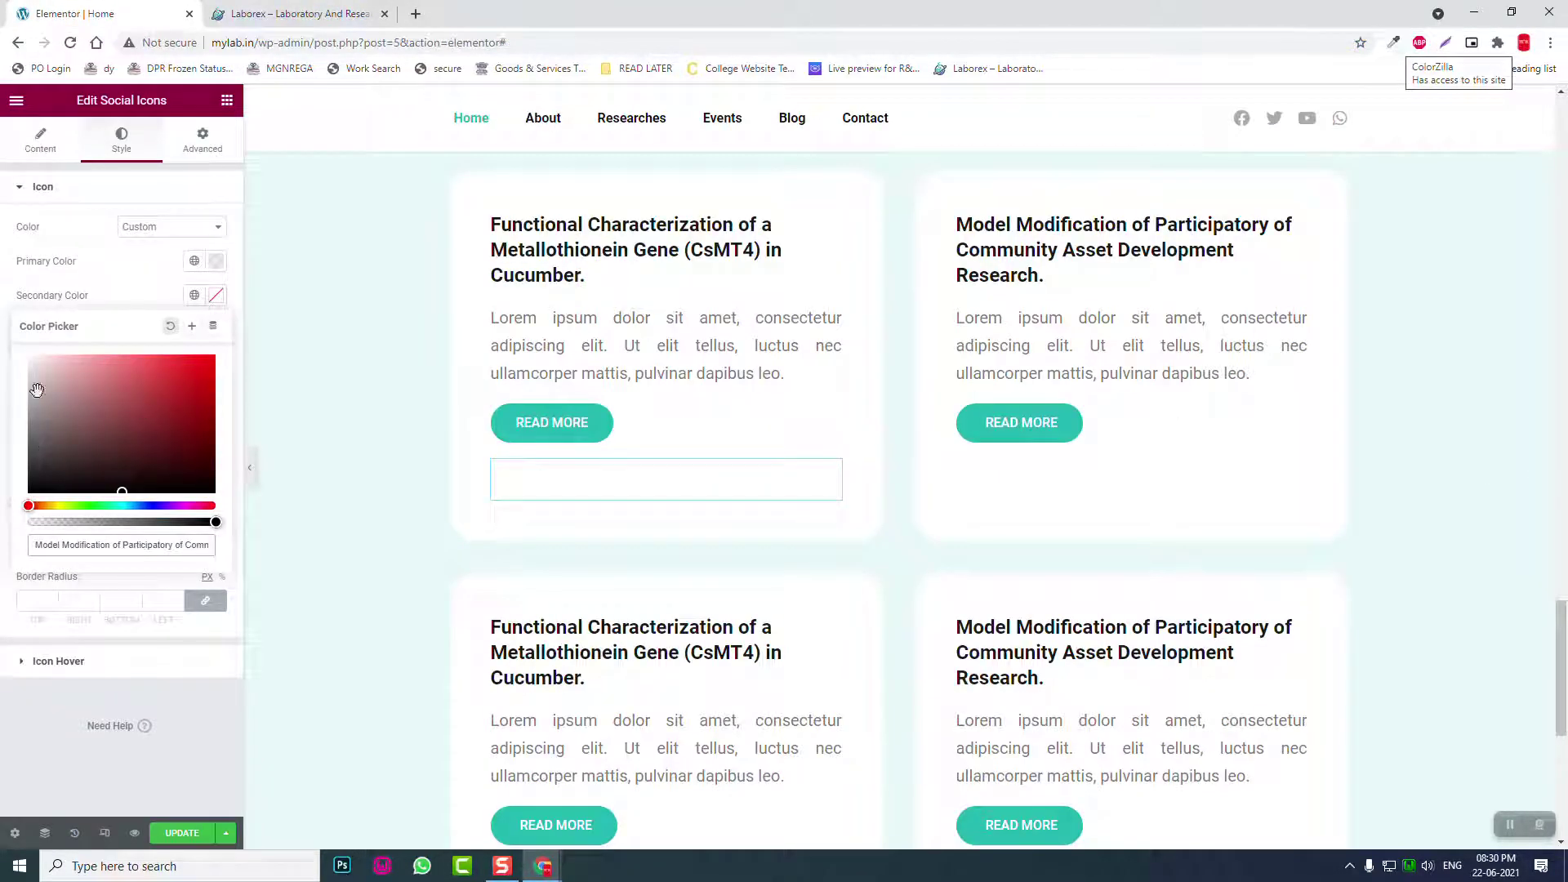
key(ctrl+a)
text(#C38959)
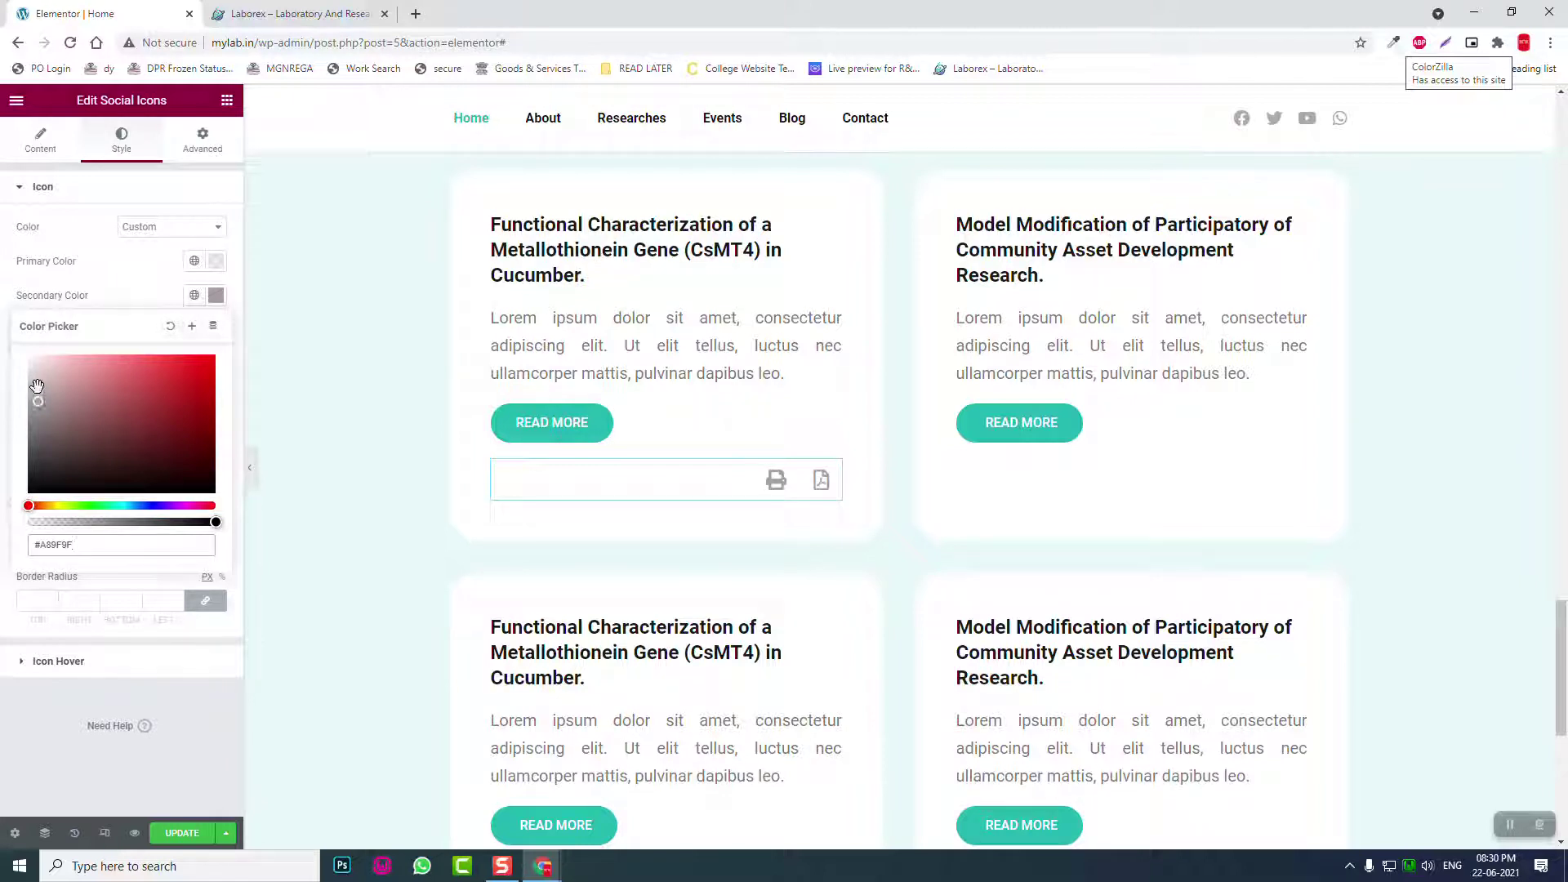
Step: Give the print and PDF icons a solid border with a width of 1 on all sides, colored grey #958E8E
click(116, 683)
click(158, 551)
click(154, 584)
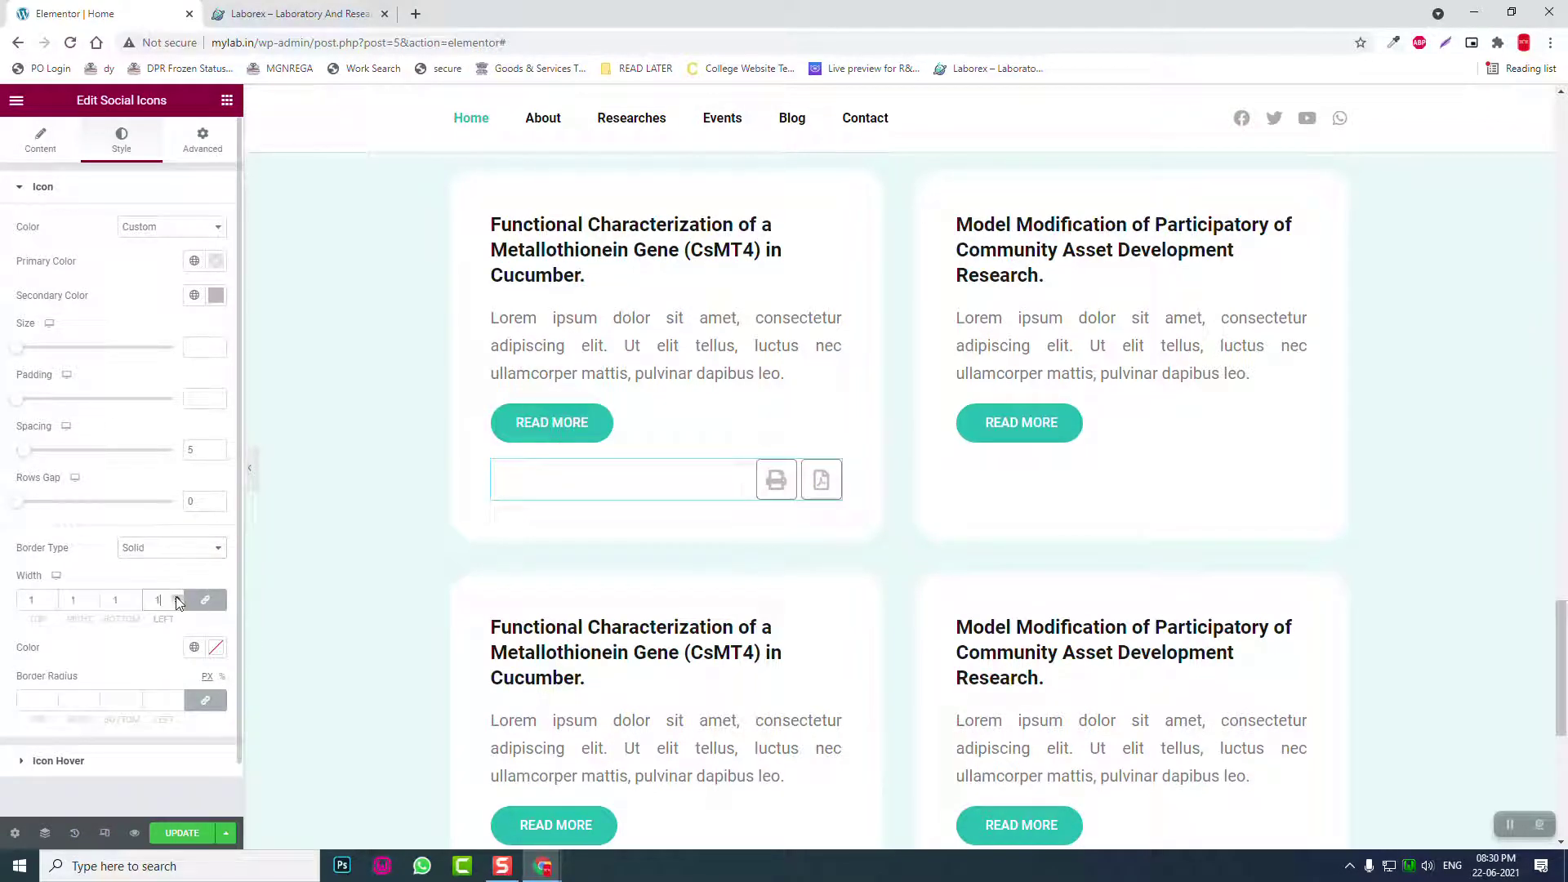
click(175, 597)
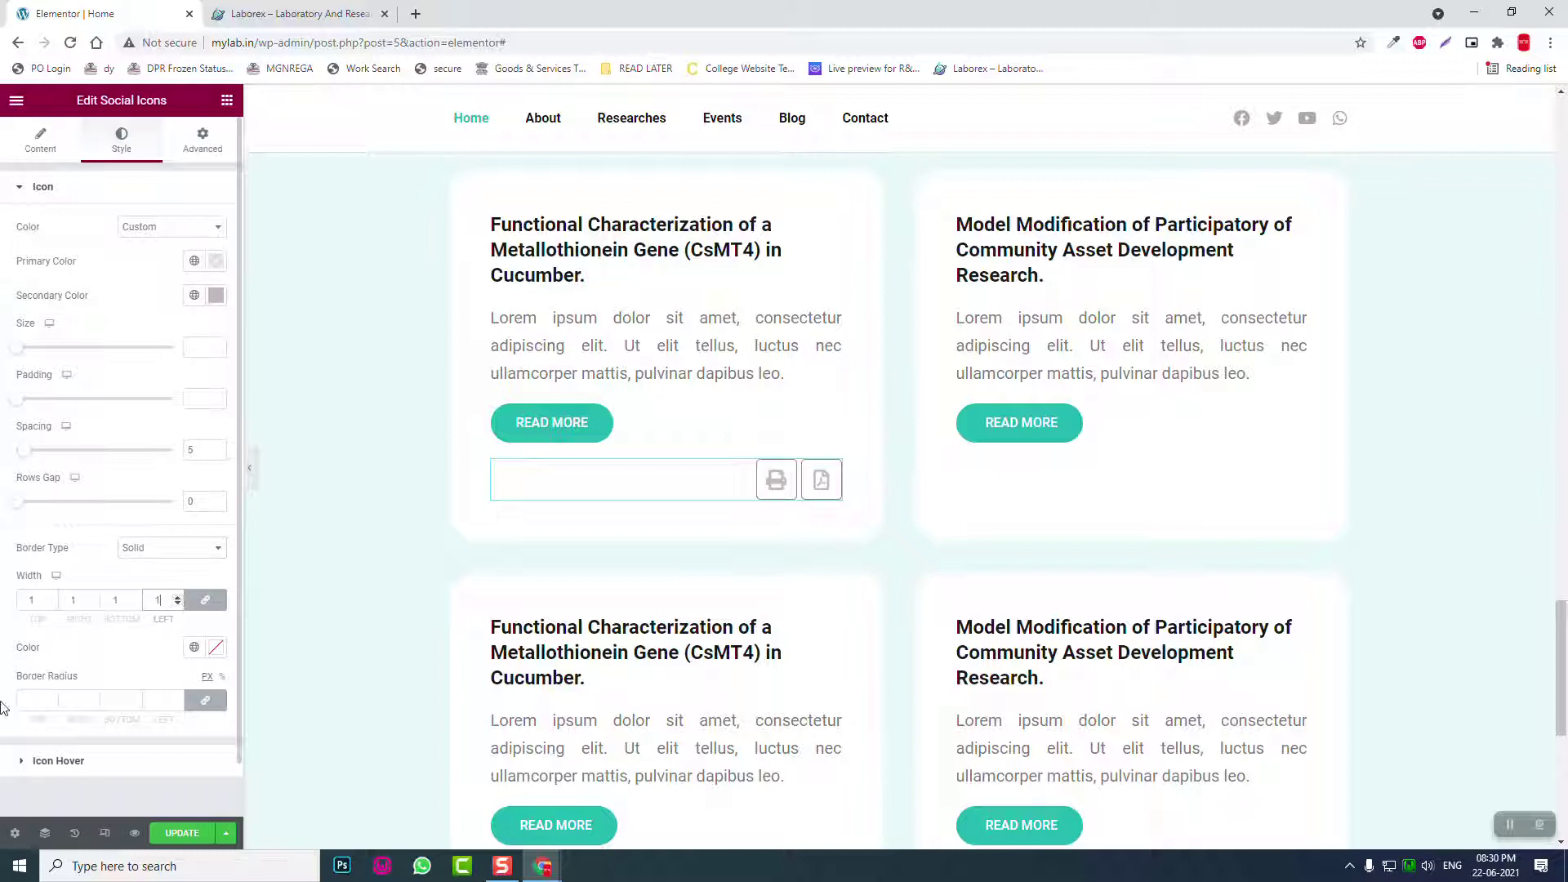
click(215, 648)
drag(30, 464, 37, 473)
click(64, 652)
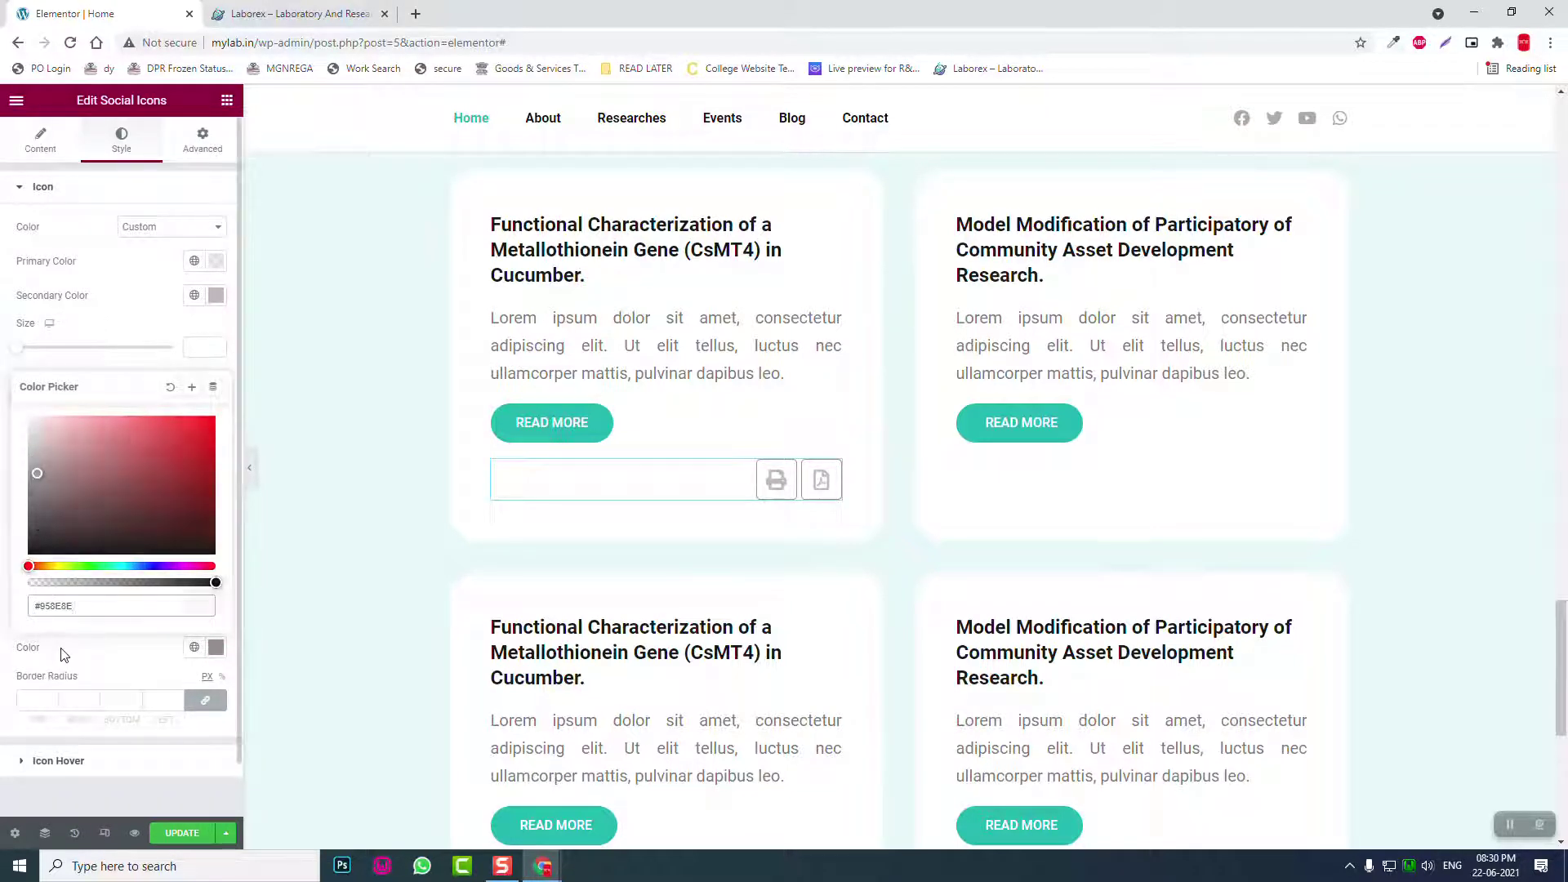
Step: Open the Icon Hover settings and copy the teal hex code 22b6af from the ColorZilla color history
click(66, 761)
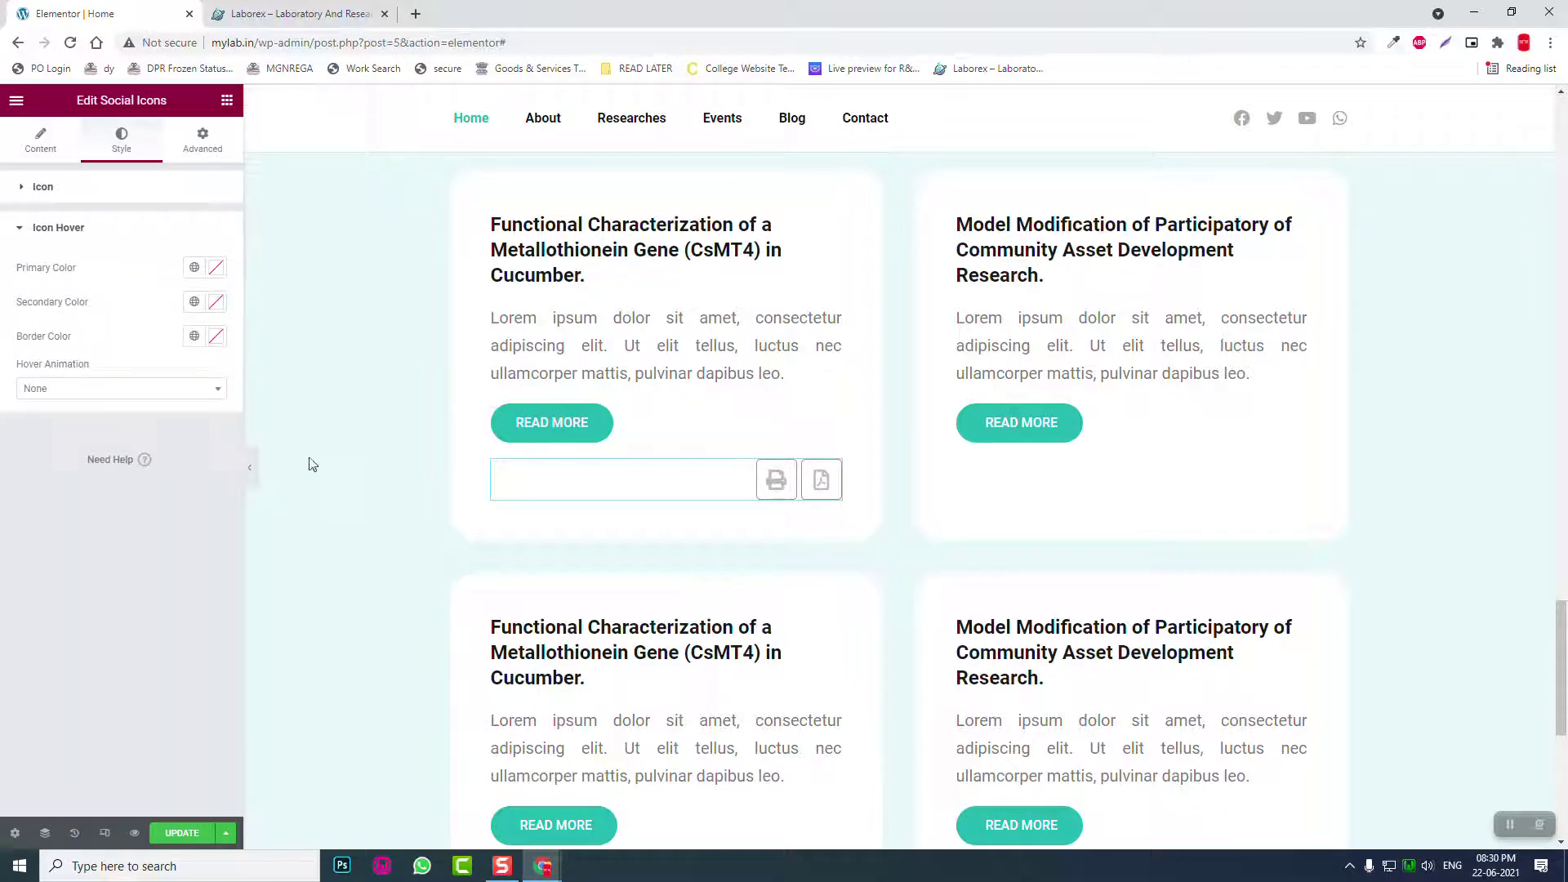
click(1393, 43)
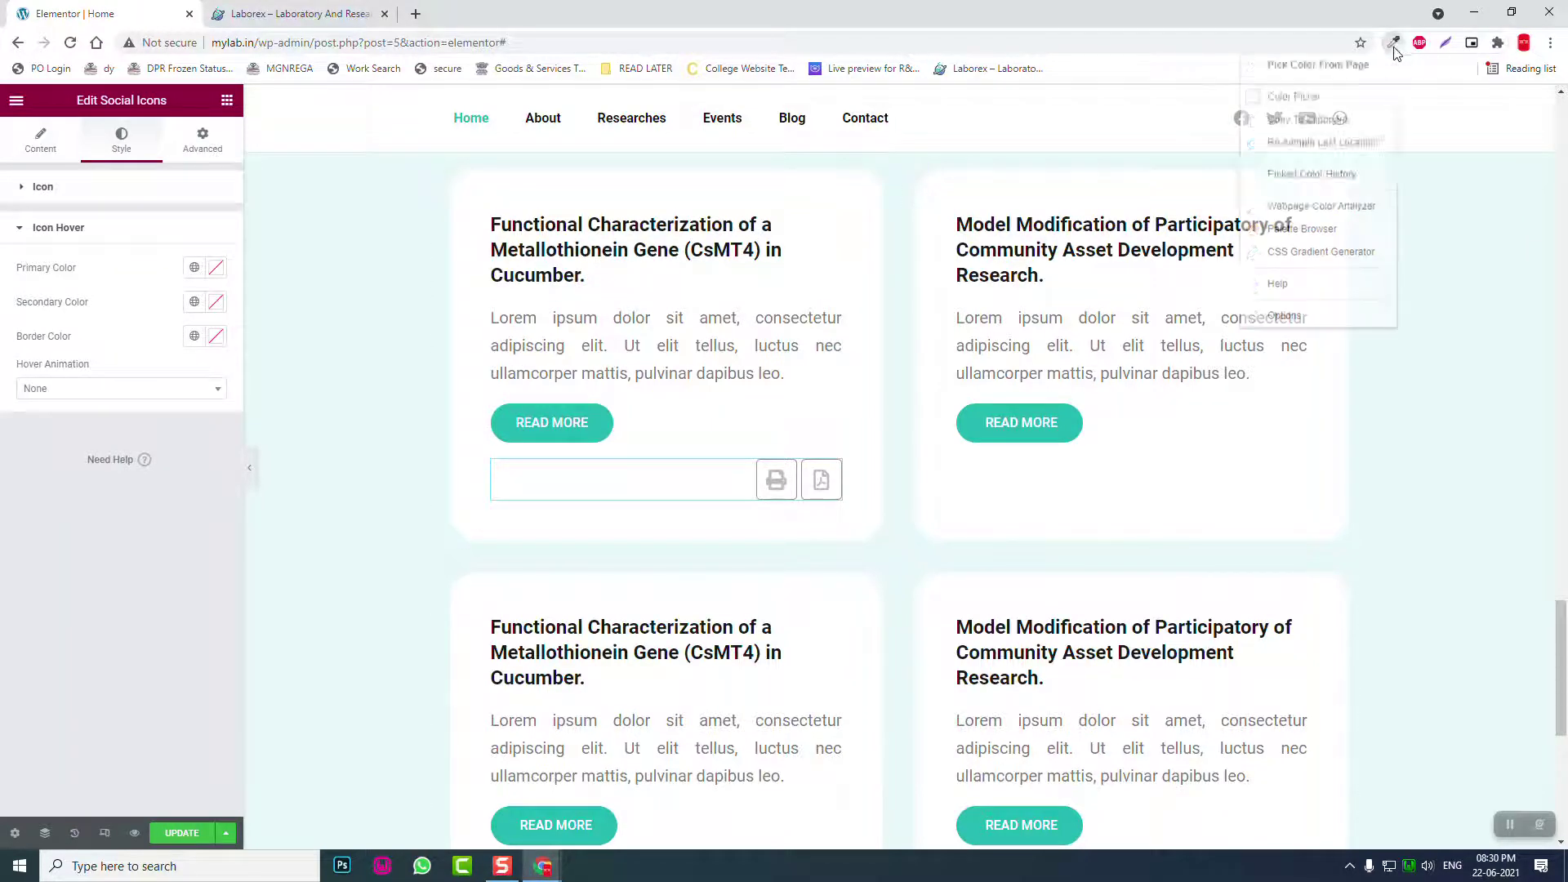
click(1313, 176)
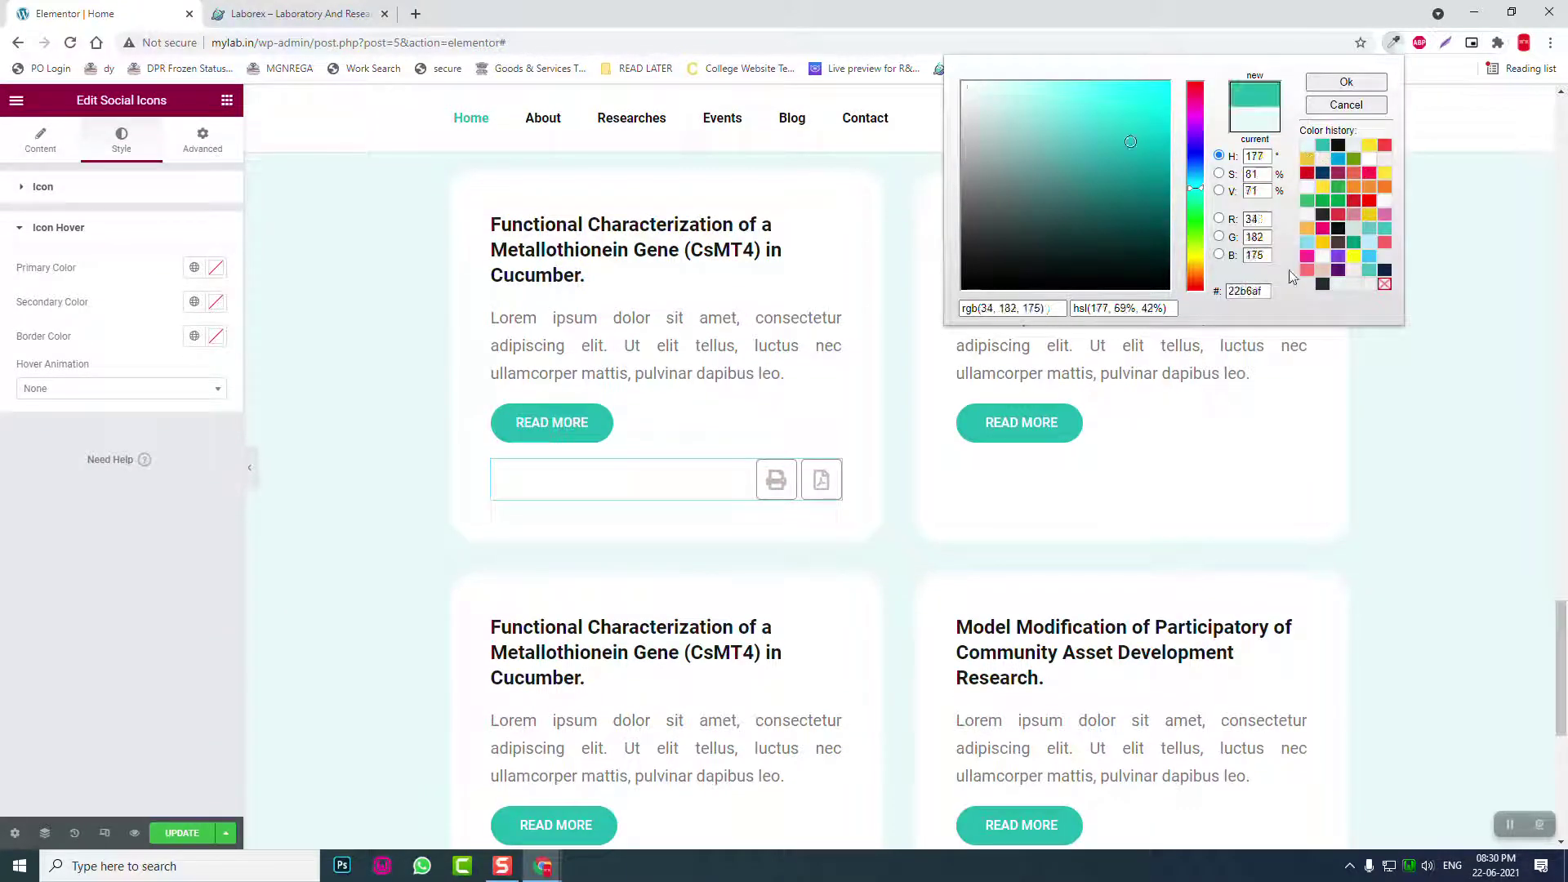
double_click(1248, 291)
key(ctrl+c)
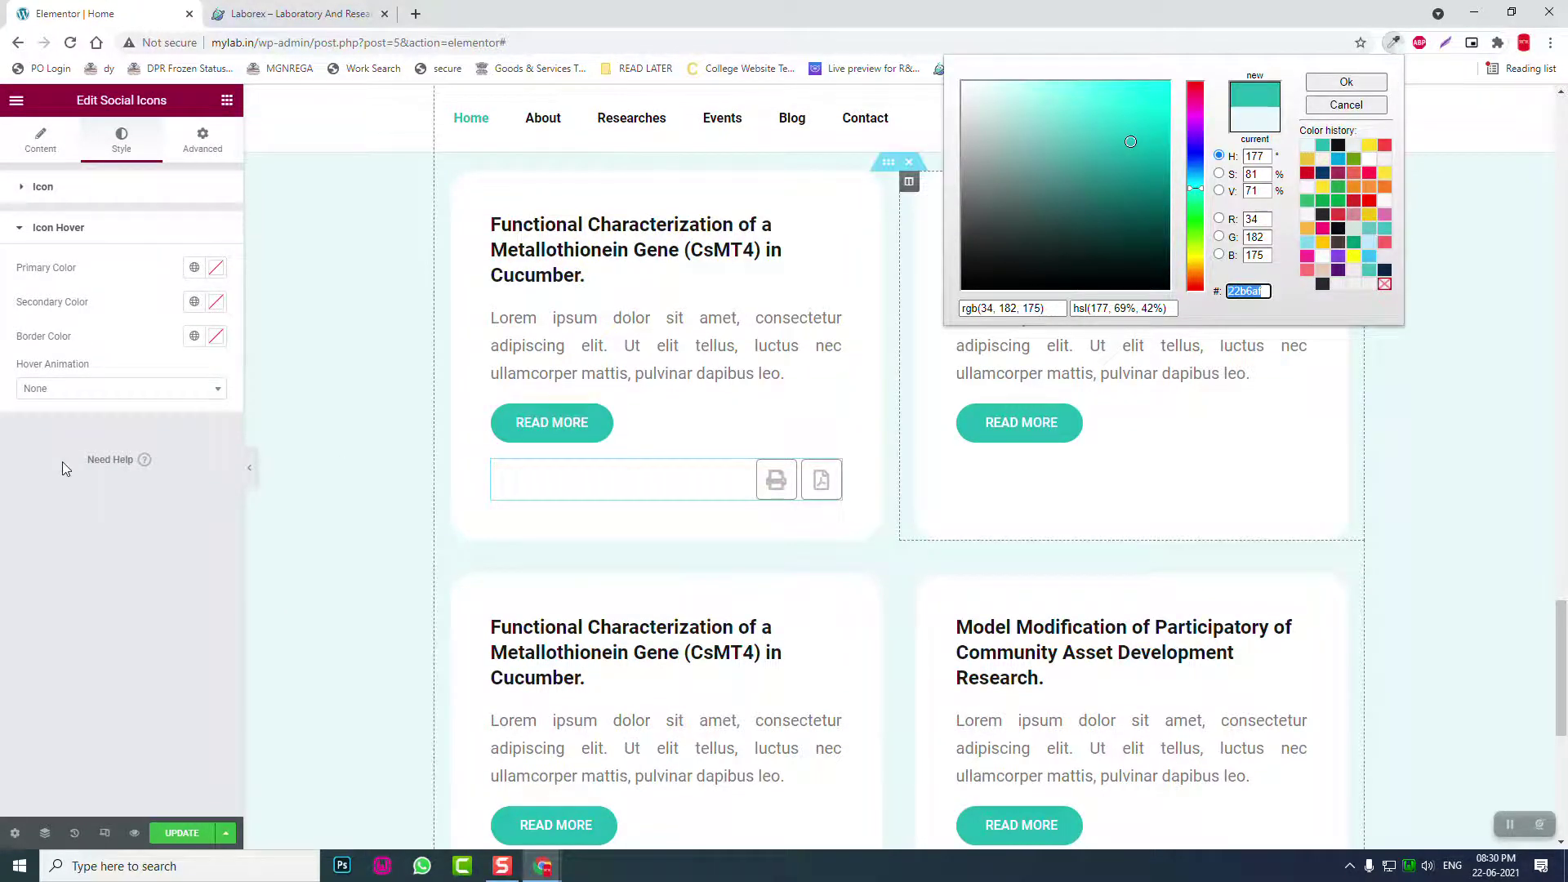
Step: Apply the copied teal to the secondary color and border color of the icons' hover state
click(218, 303)
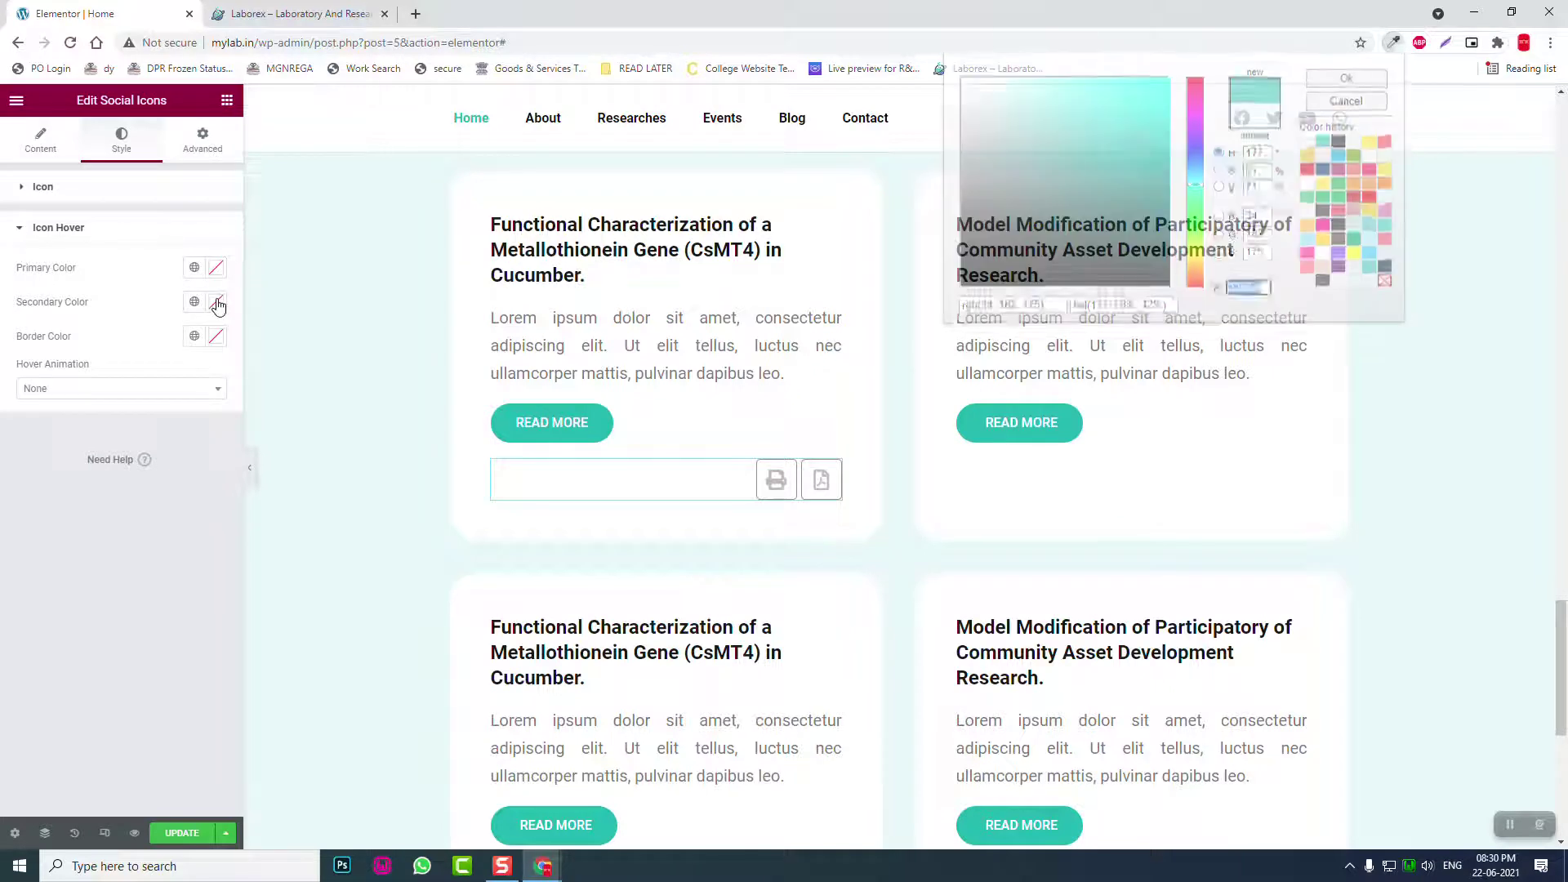
key(ctrl+v)
click(131, 651)
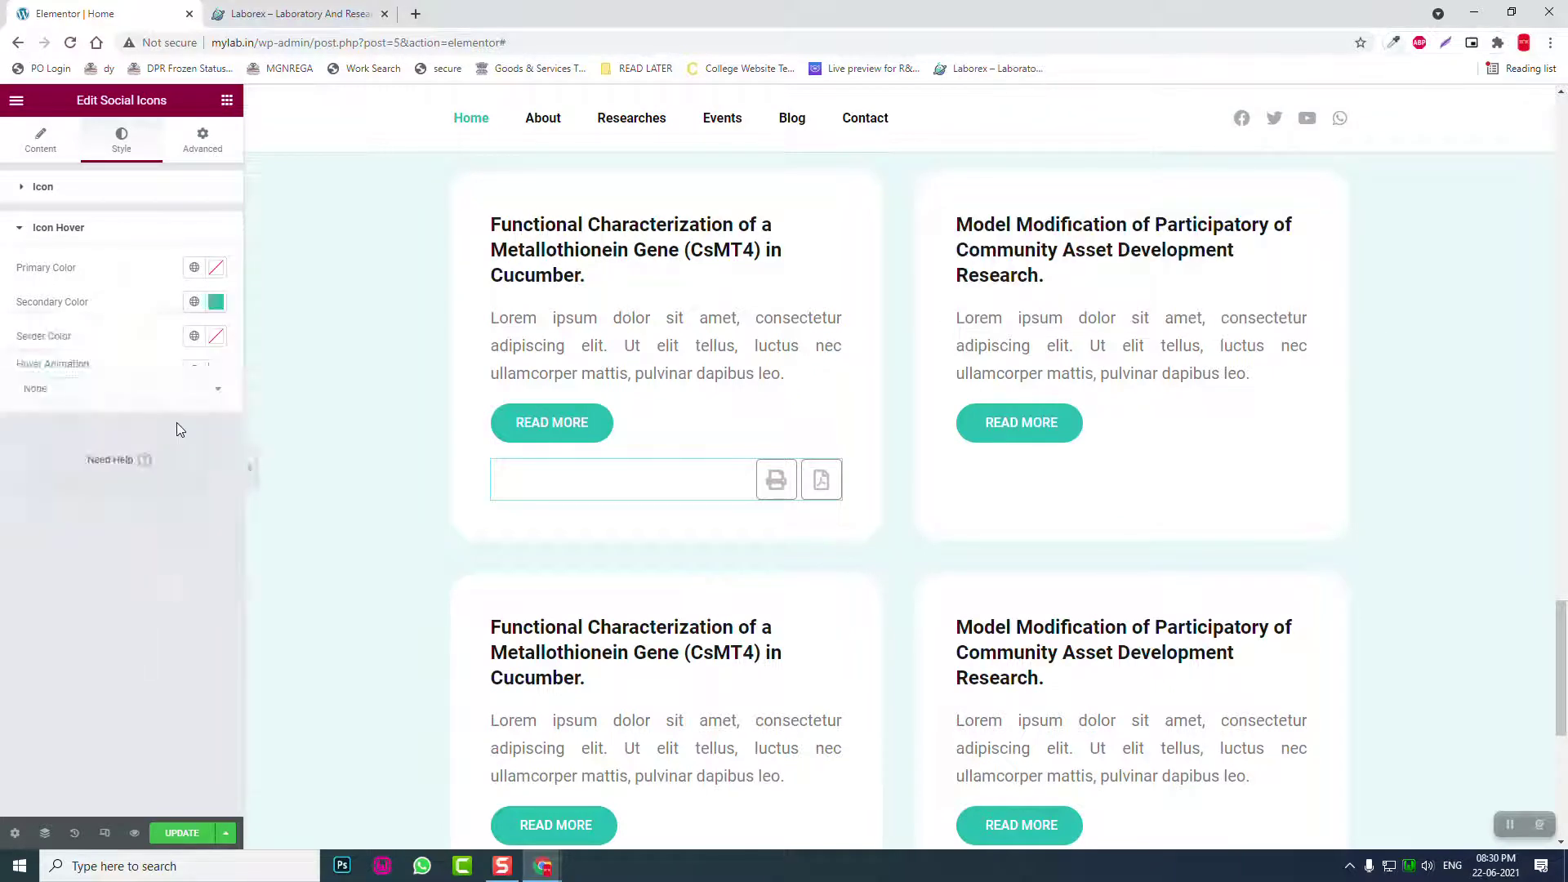
click(216, 337)
key(ctrl+v)
click(137, 652)
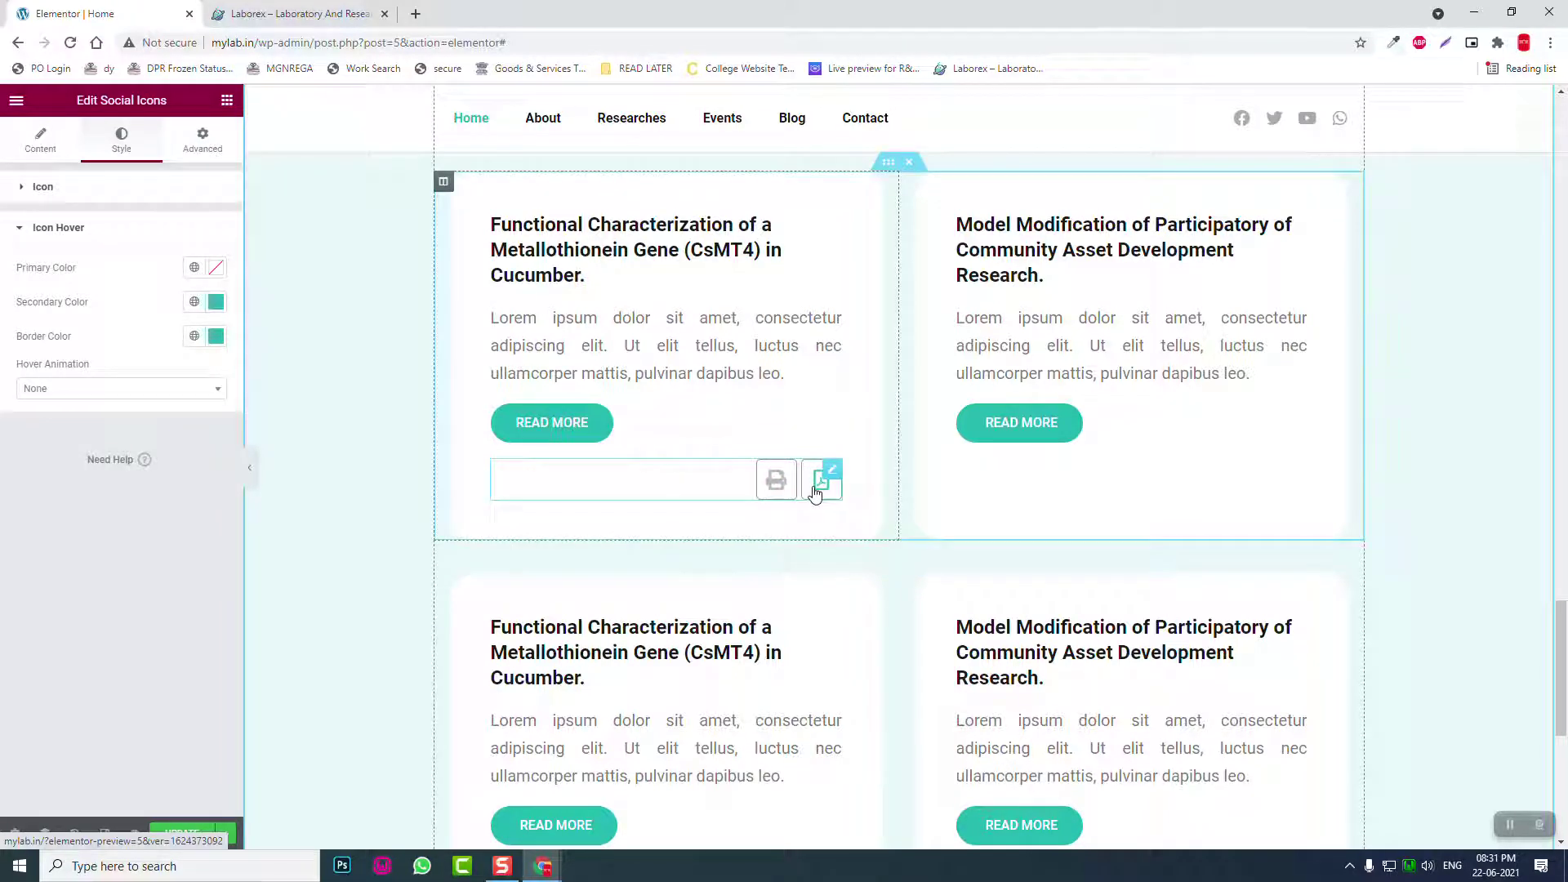
Step: Try an icon size of 30, and settle on a size of 20 for the print and PDF icons
click(101, 188)
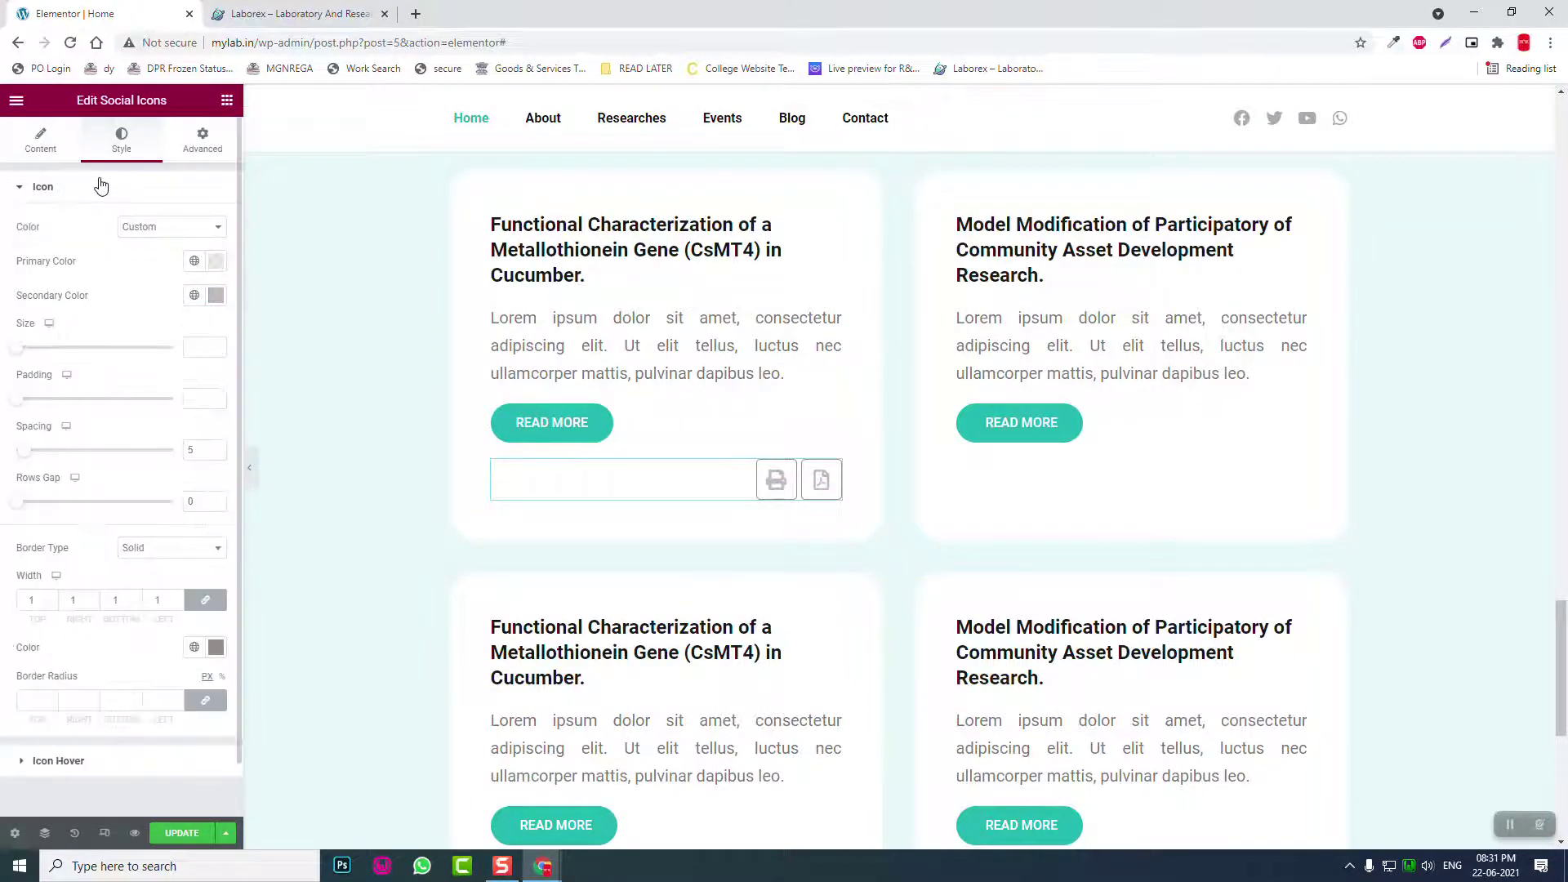
click(194, 348)
text(30)
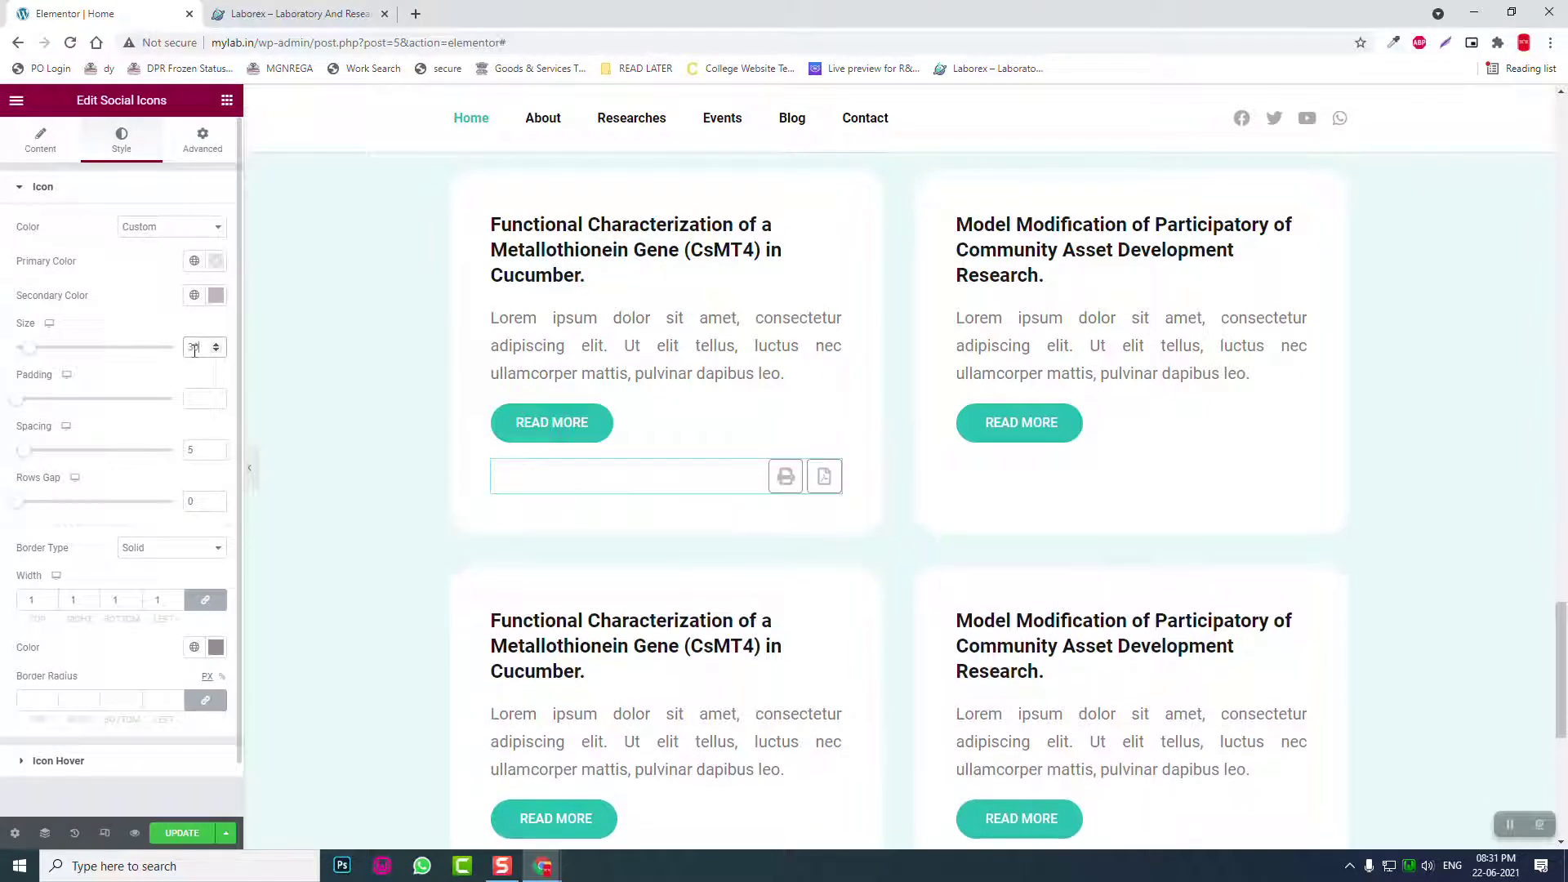
key(ctrl+a)
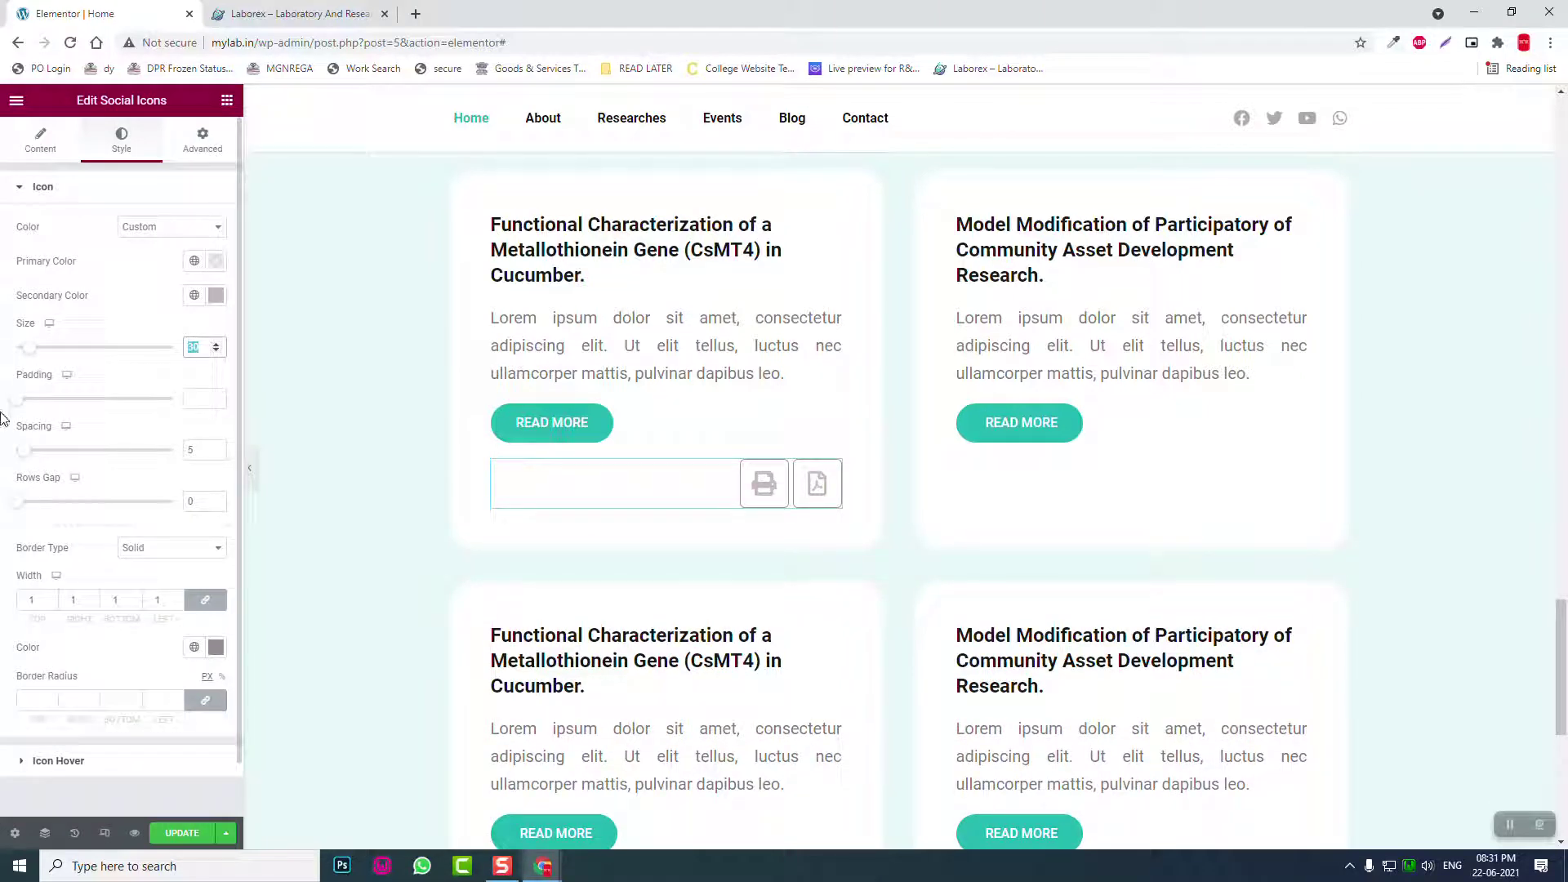
text(20)
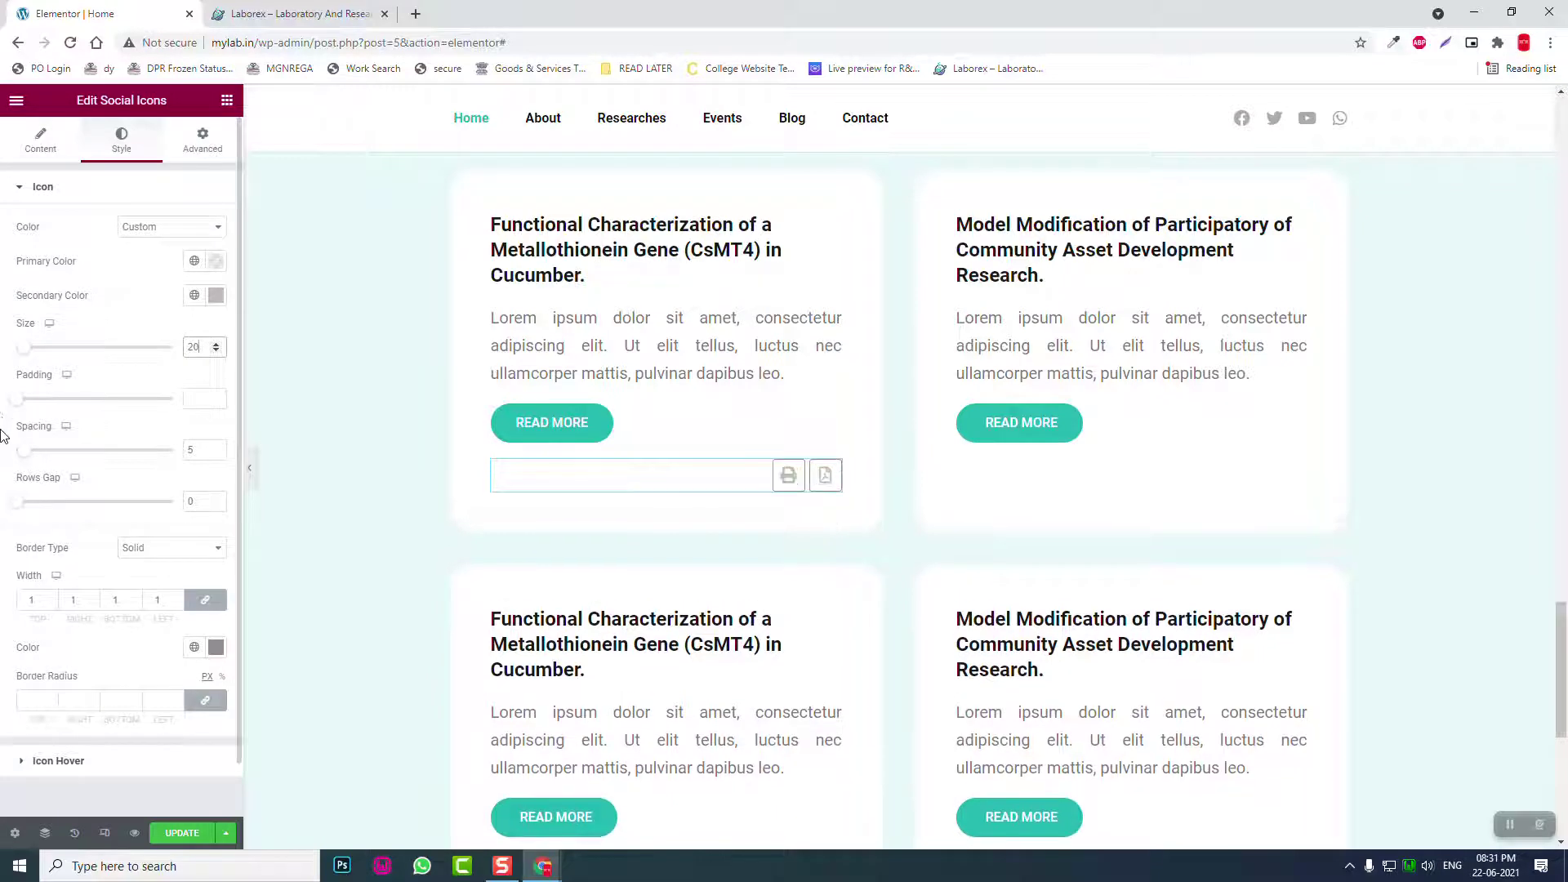
Step: Unlink the icon widget's margin values, try a top margin of -100 px and reset it to 0
click(204, 141)
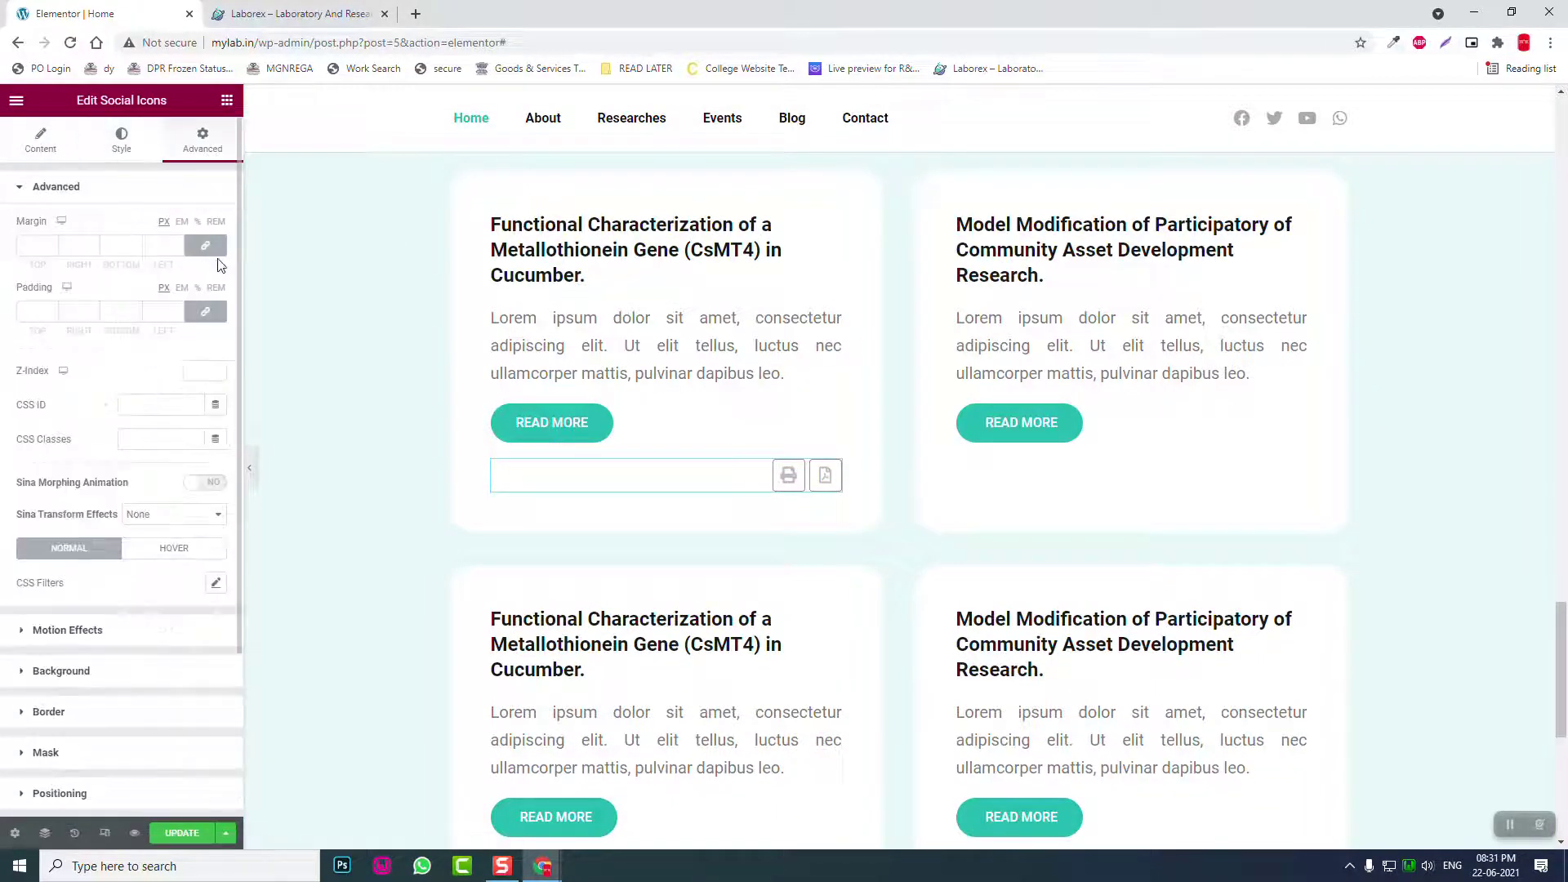
click(205, 246)
click(52, 250)
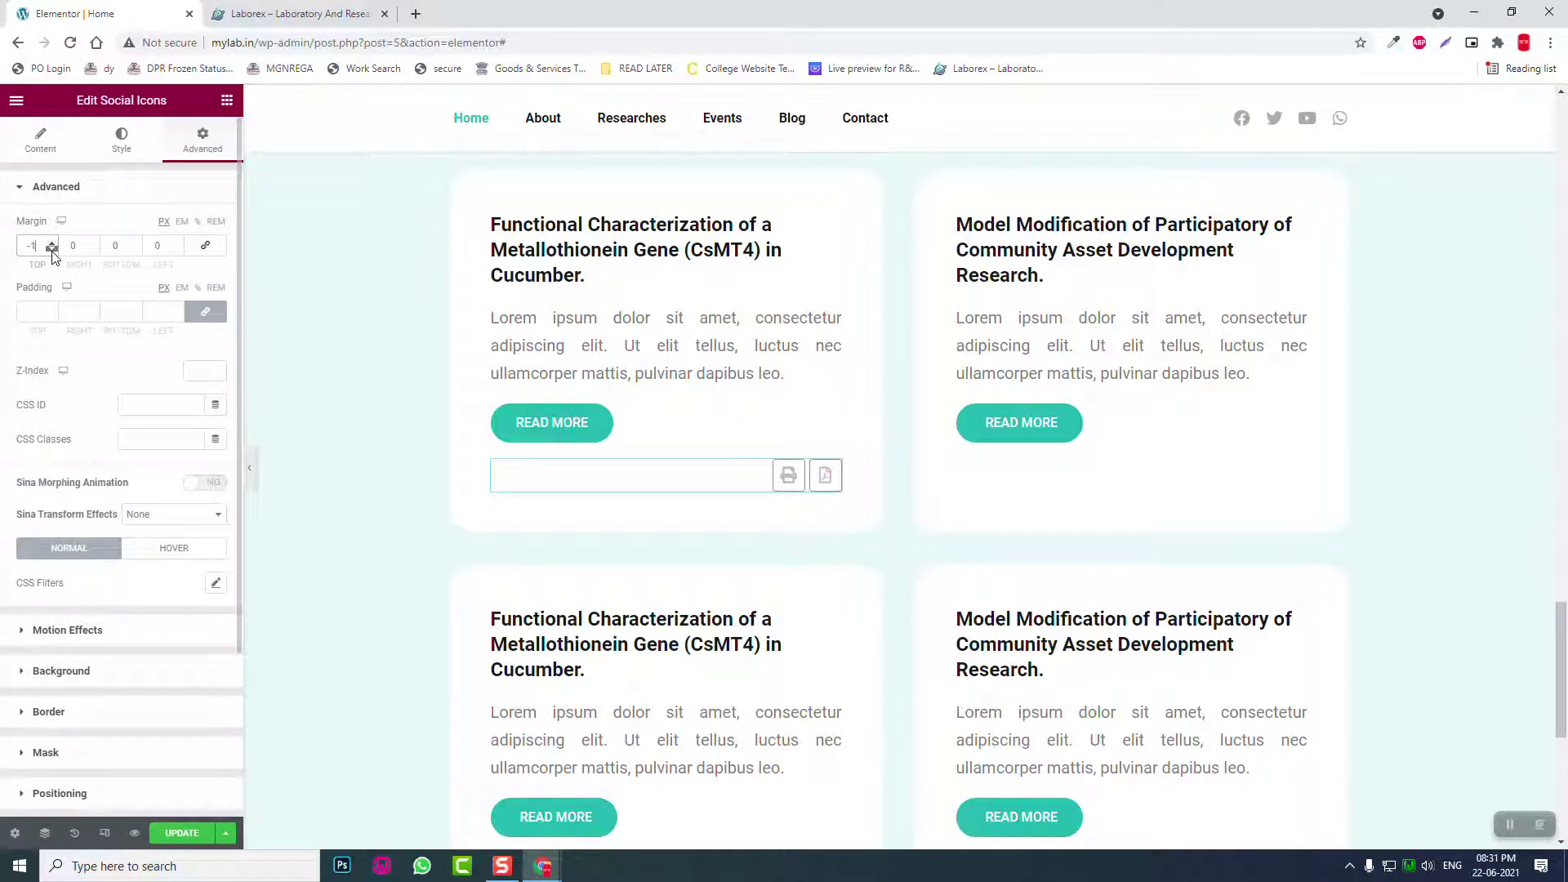
drag(51, 250, 49, 253)
double_click(32, 245)
text(-100)
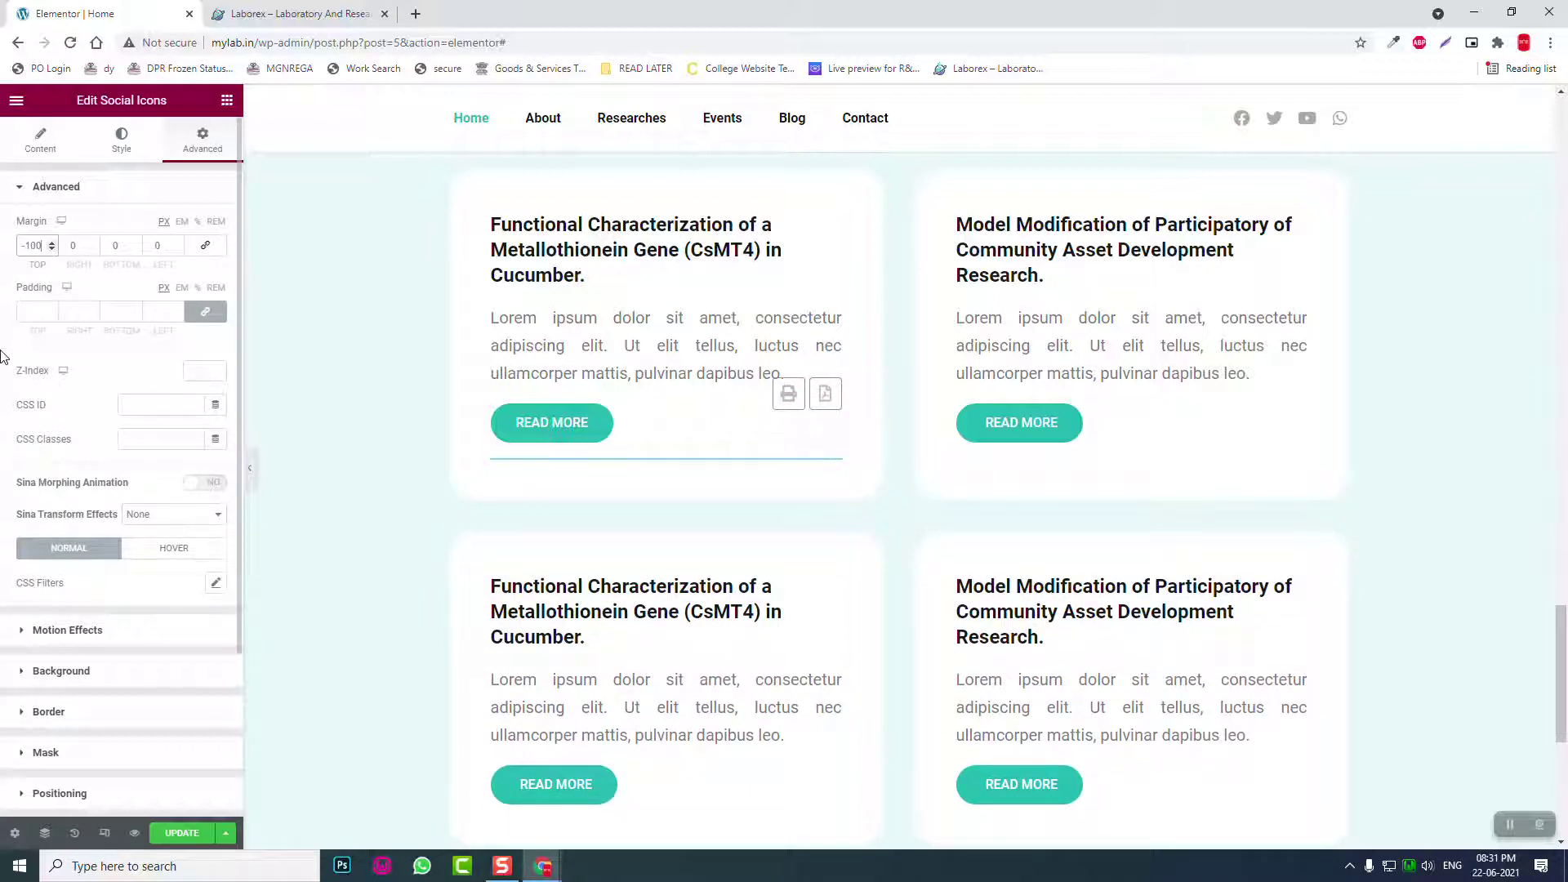
key(BackSpace)
key(BackSpace)
key(BackSpace)
key(BackSpace)
text(0)
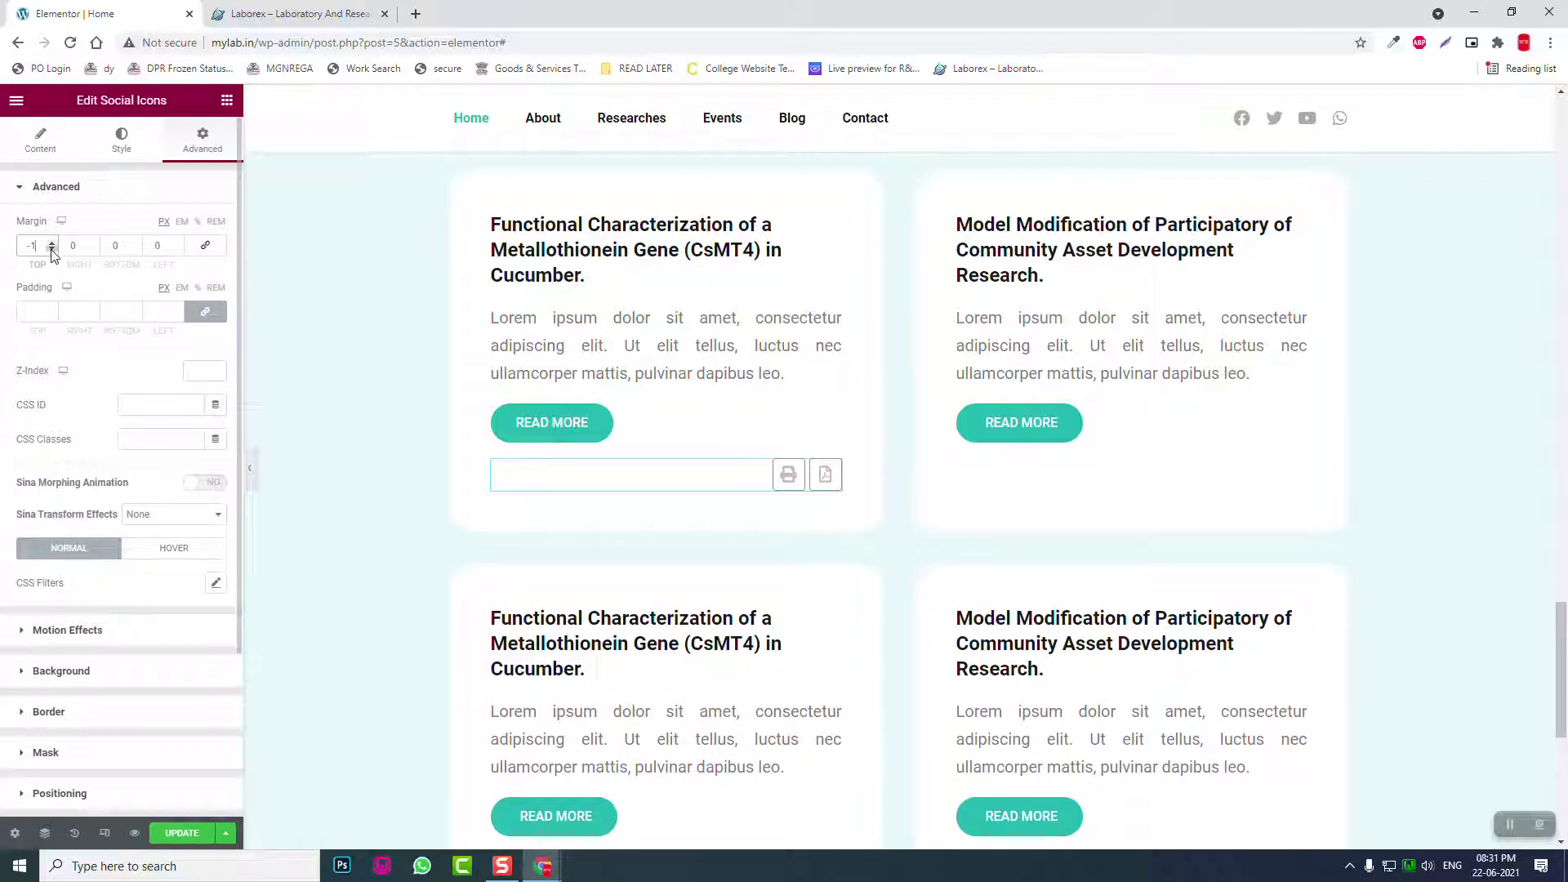
Step: Set the icon widget's top margin to -60 px and check the icons' placement beside the Read More button at full width
click(51, 249)
click(50, 250)
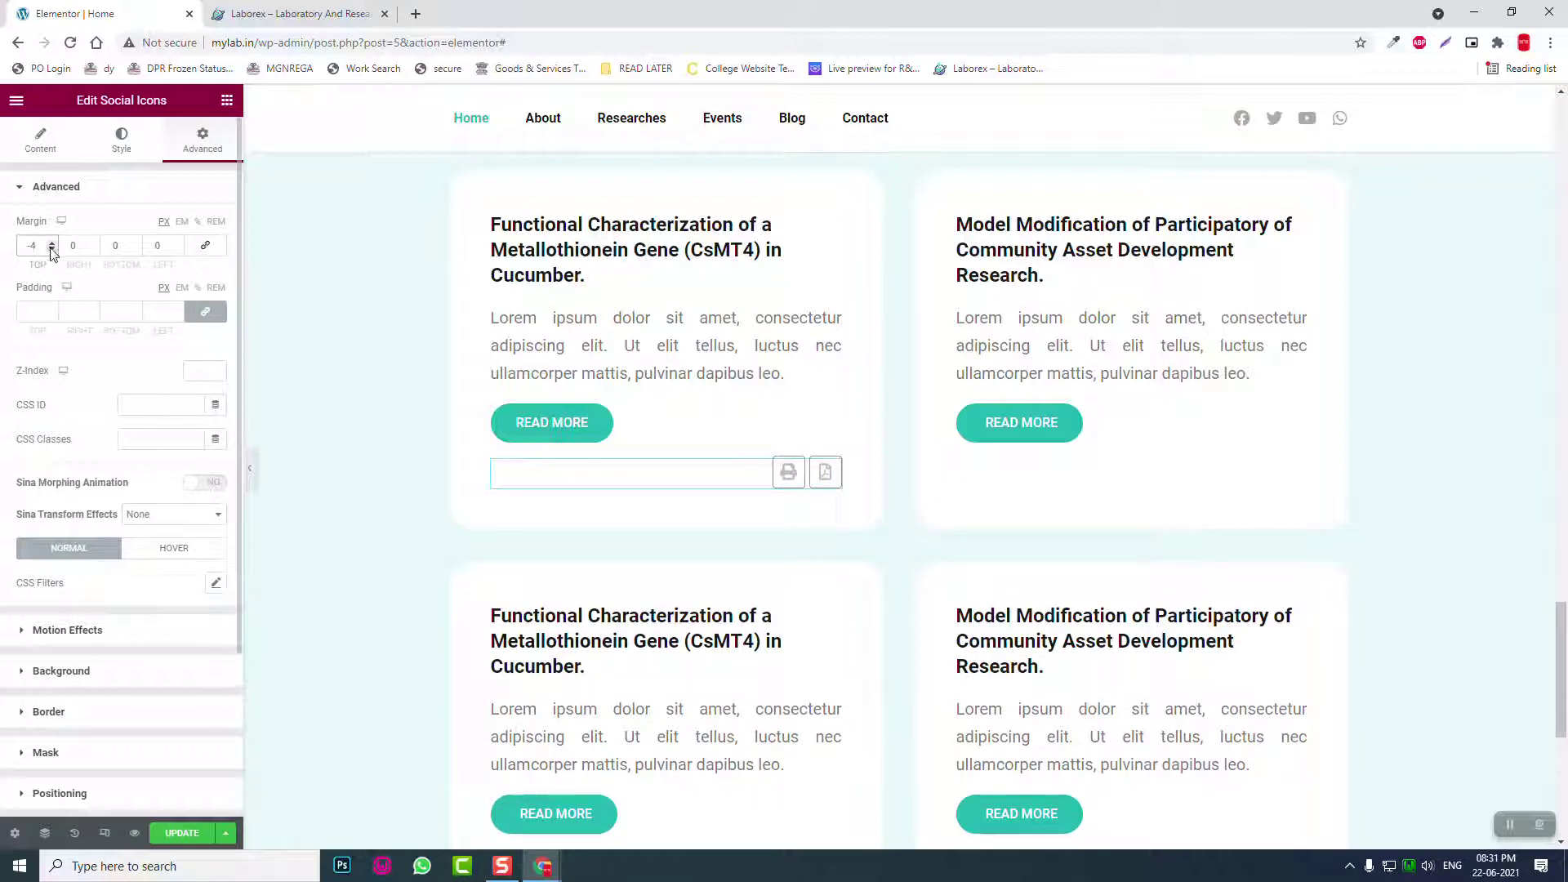
text(0)
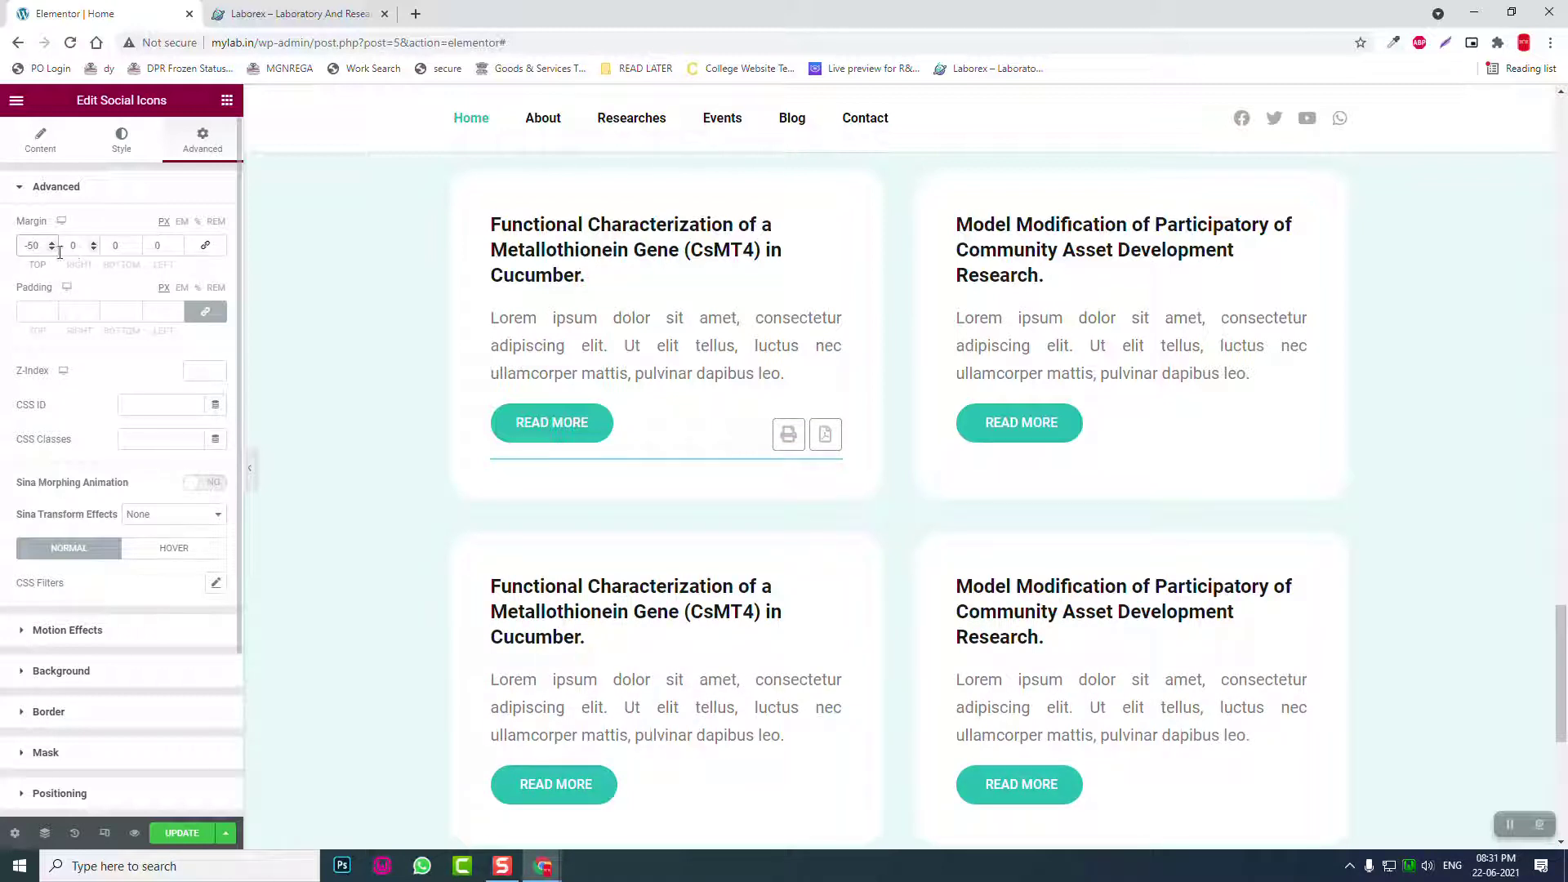
click(51, 250)
click(50, 250)
click(51, 250)
click(50, 250)
click(50, 250)
click(50, 250)
click(50, 250)
click(51, 250)
click(50, 243)
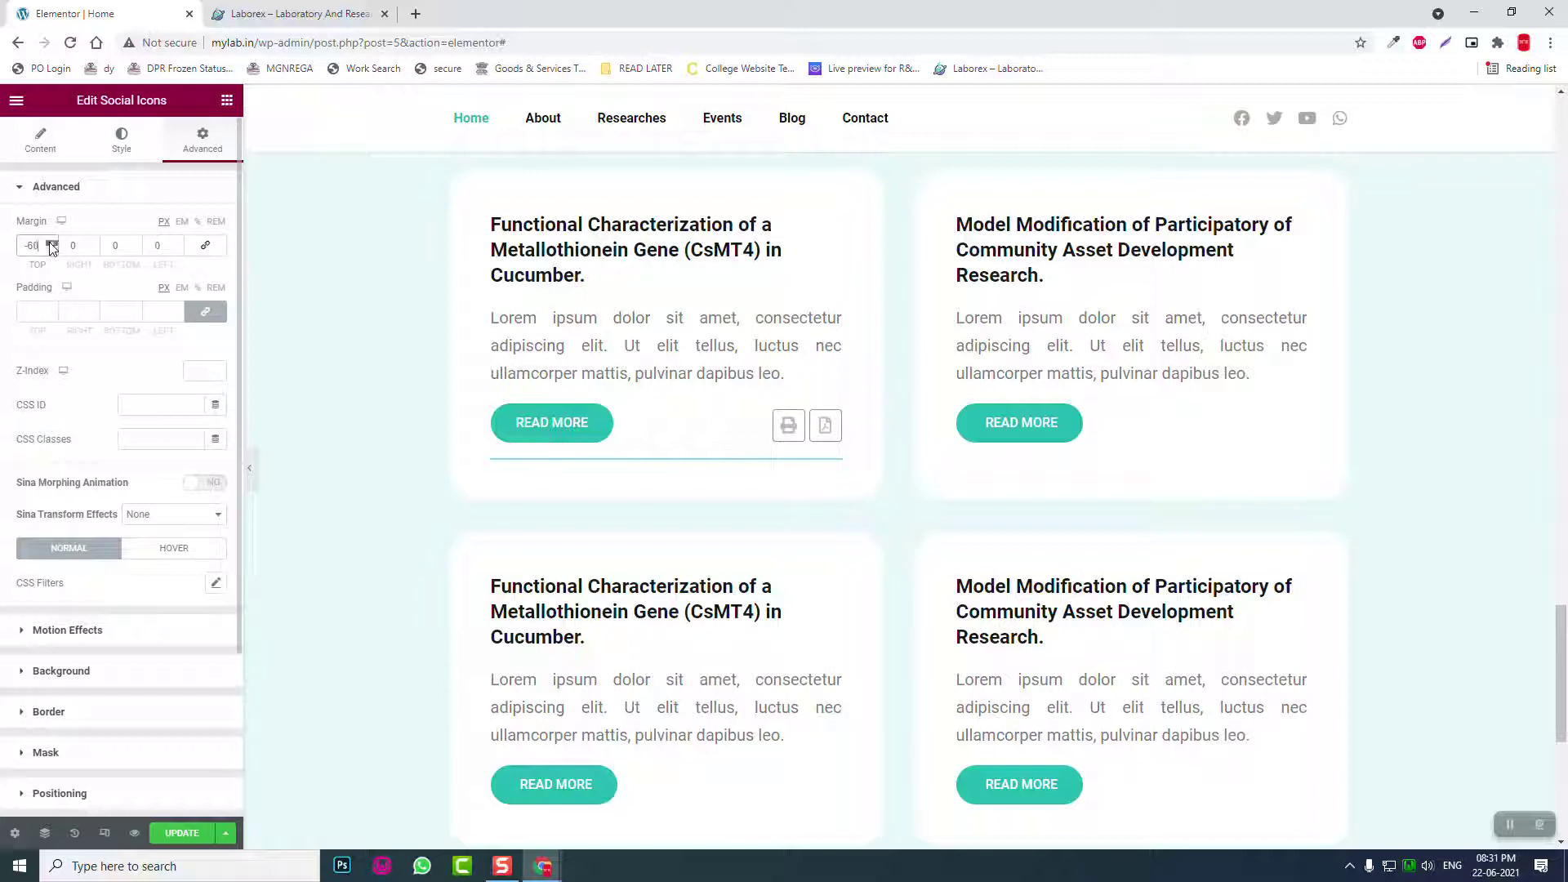
click(249, 468)
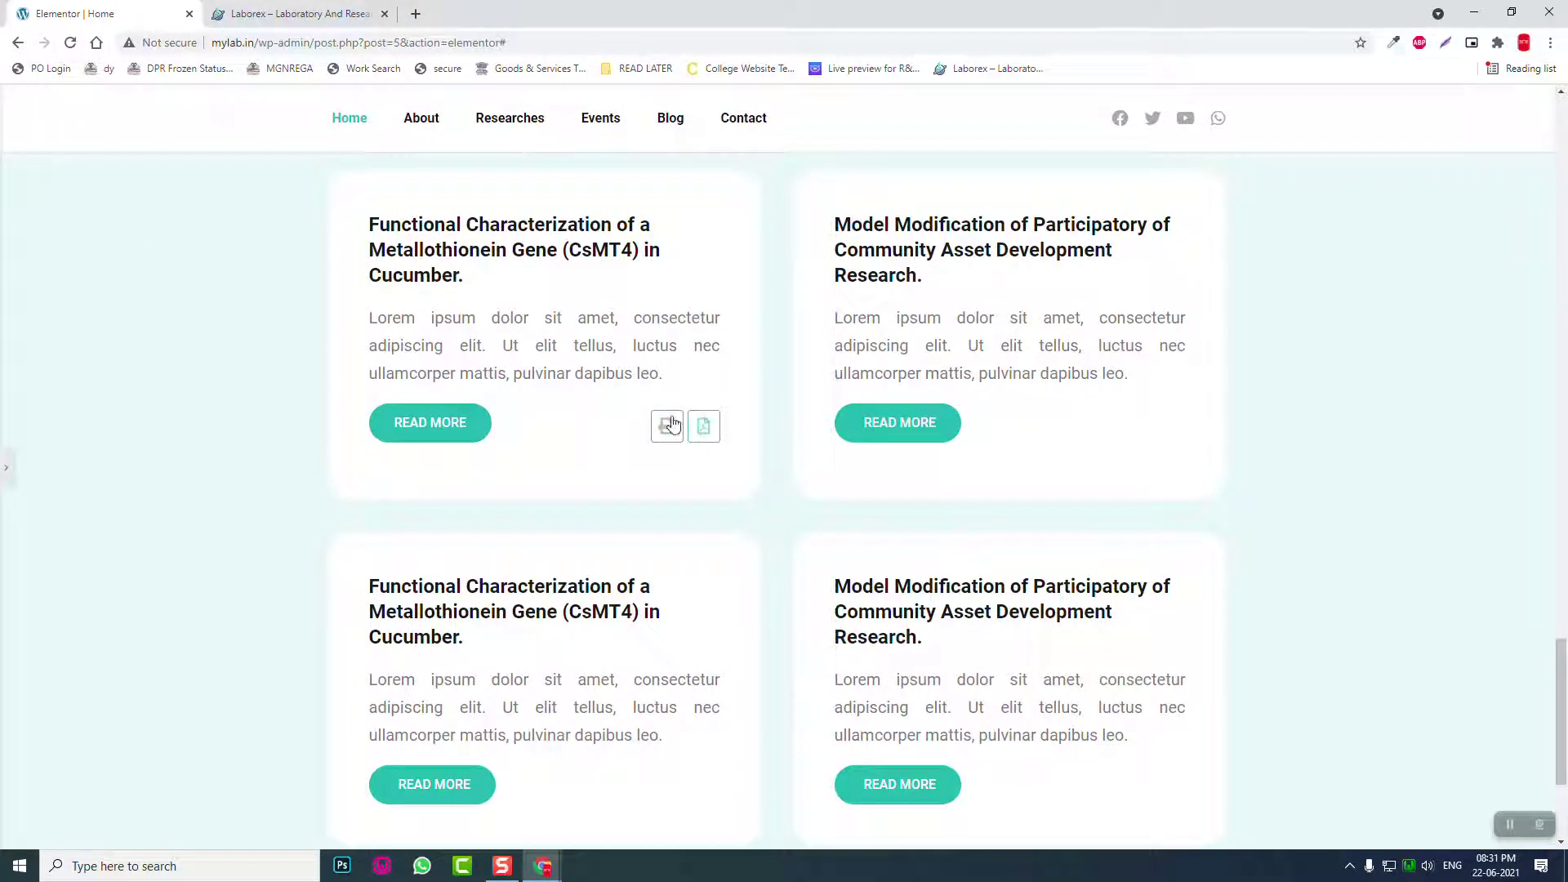
Step: Set the icon widget's top margin to -65 px and check its alignment with the Read More button at full width
click(5, 469)
double_click(51, 252)
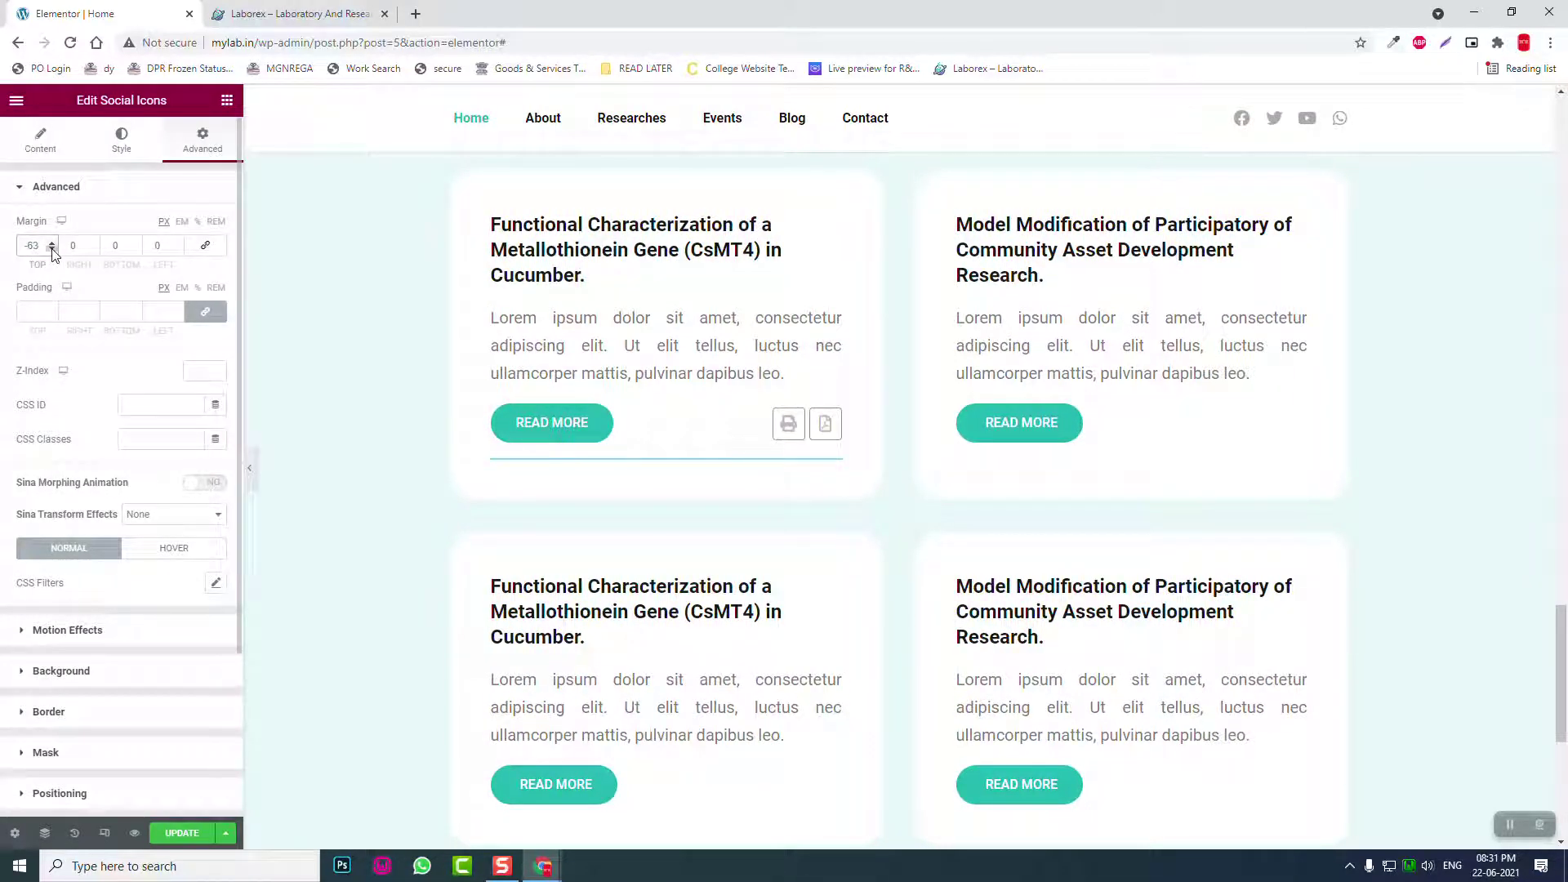
click(51, 252)
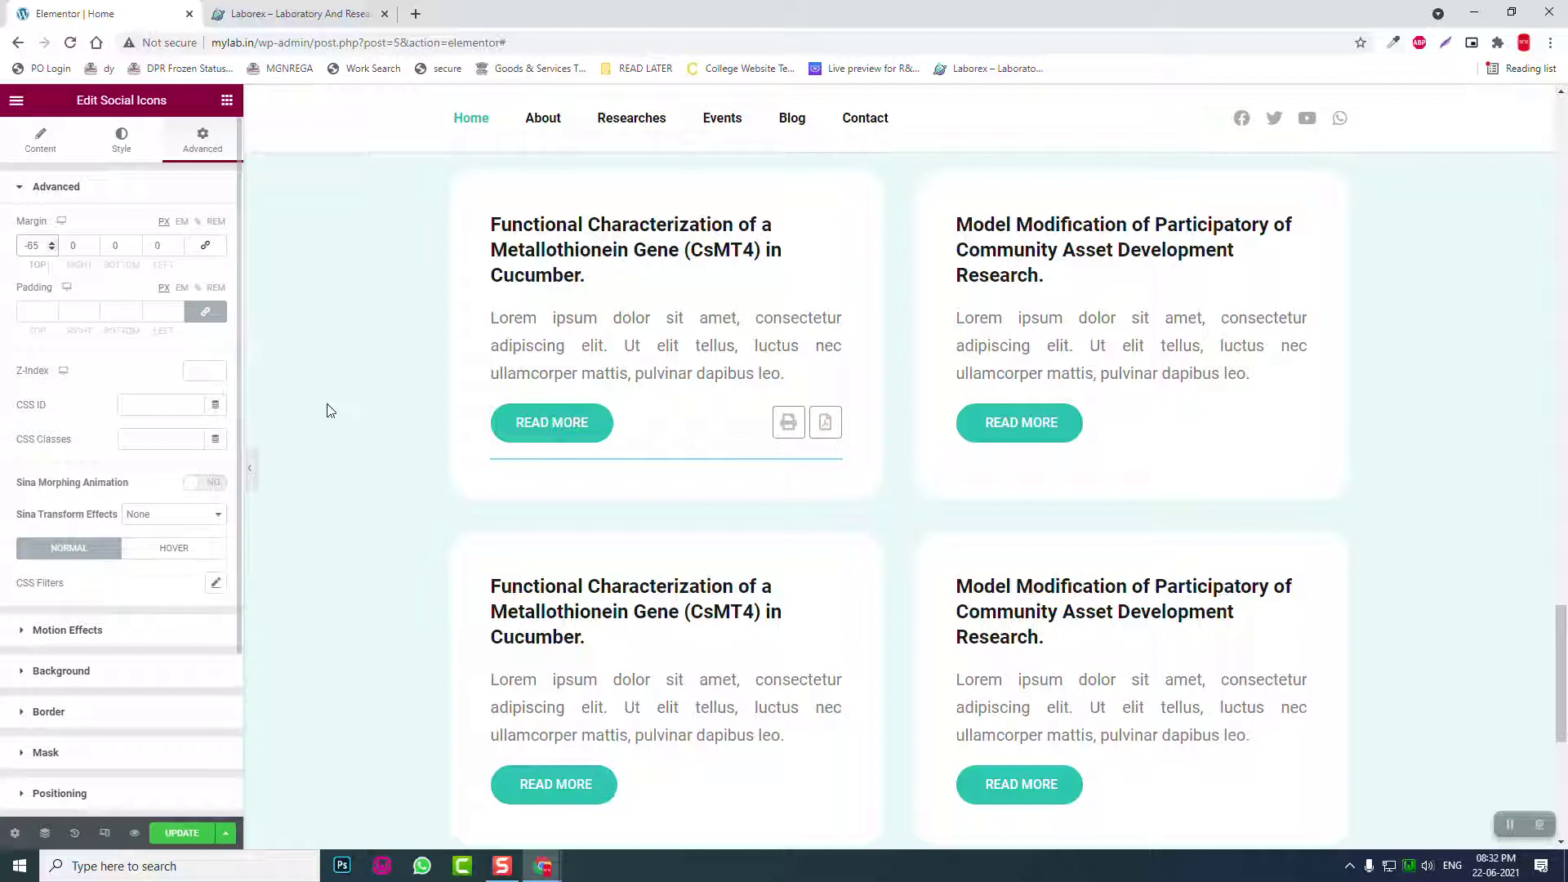
click(250, 468)
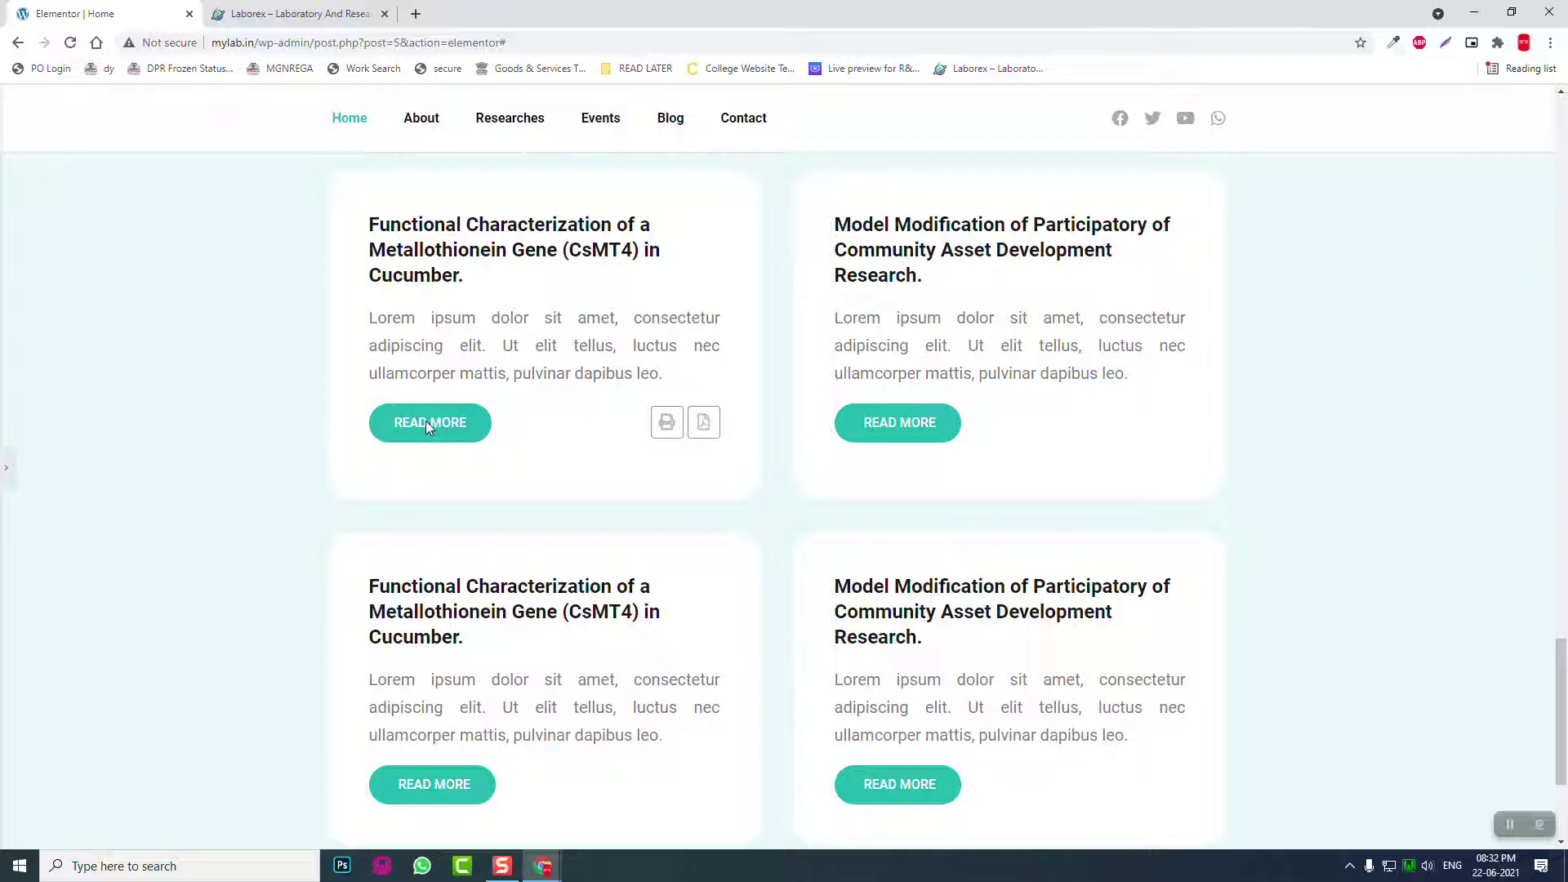
click(4, 472)
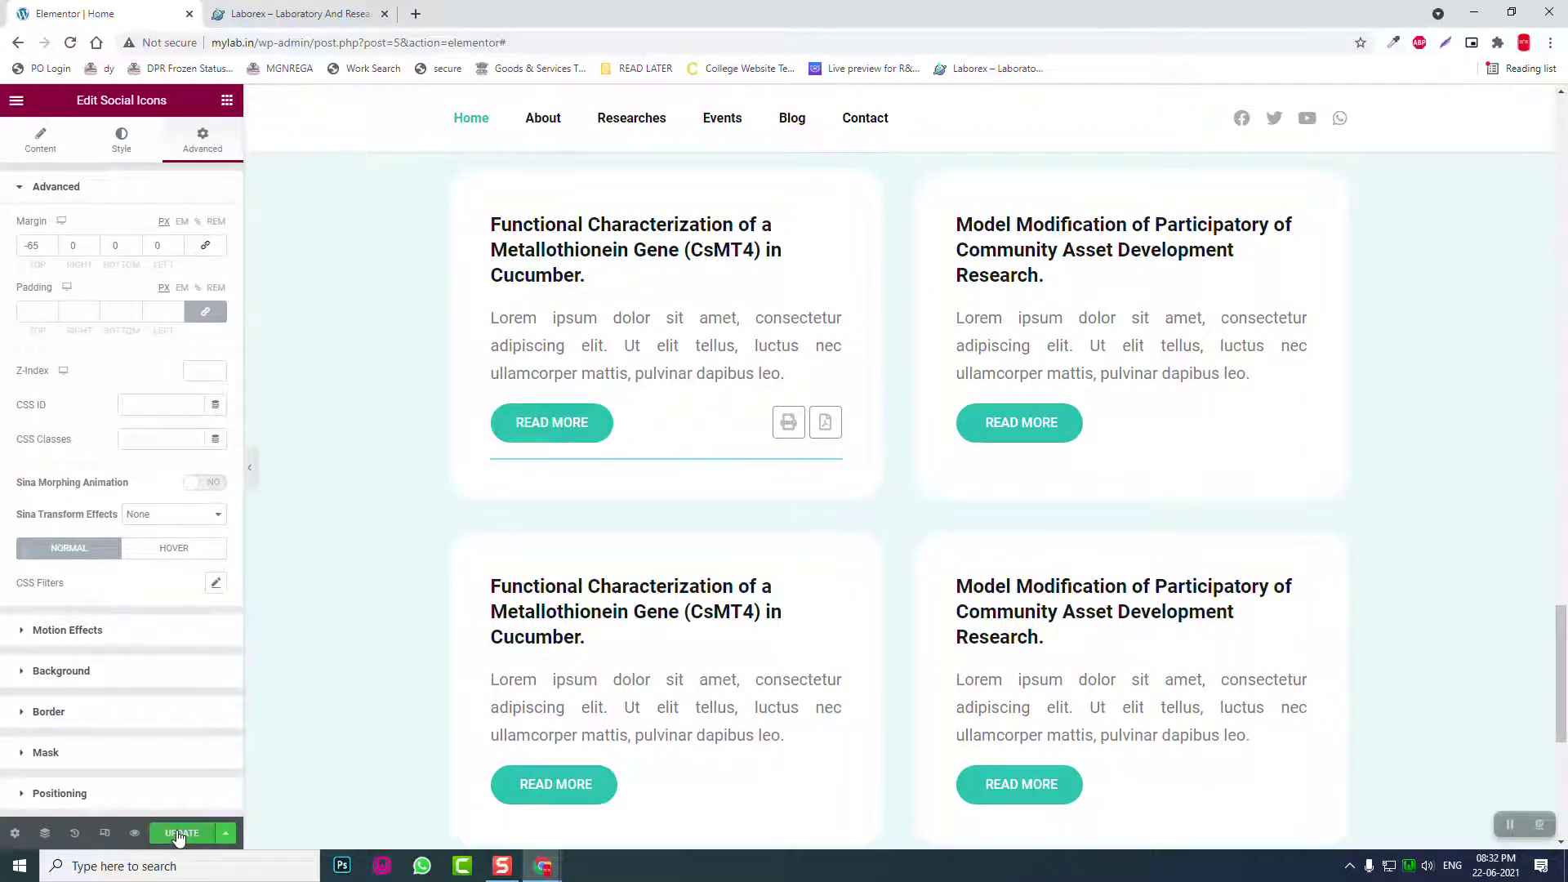
Step: Update the page and check the Research Topic cards with the new icons in the page preview
click(179, 835)
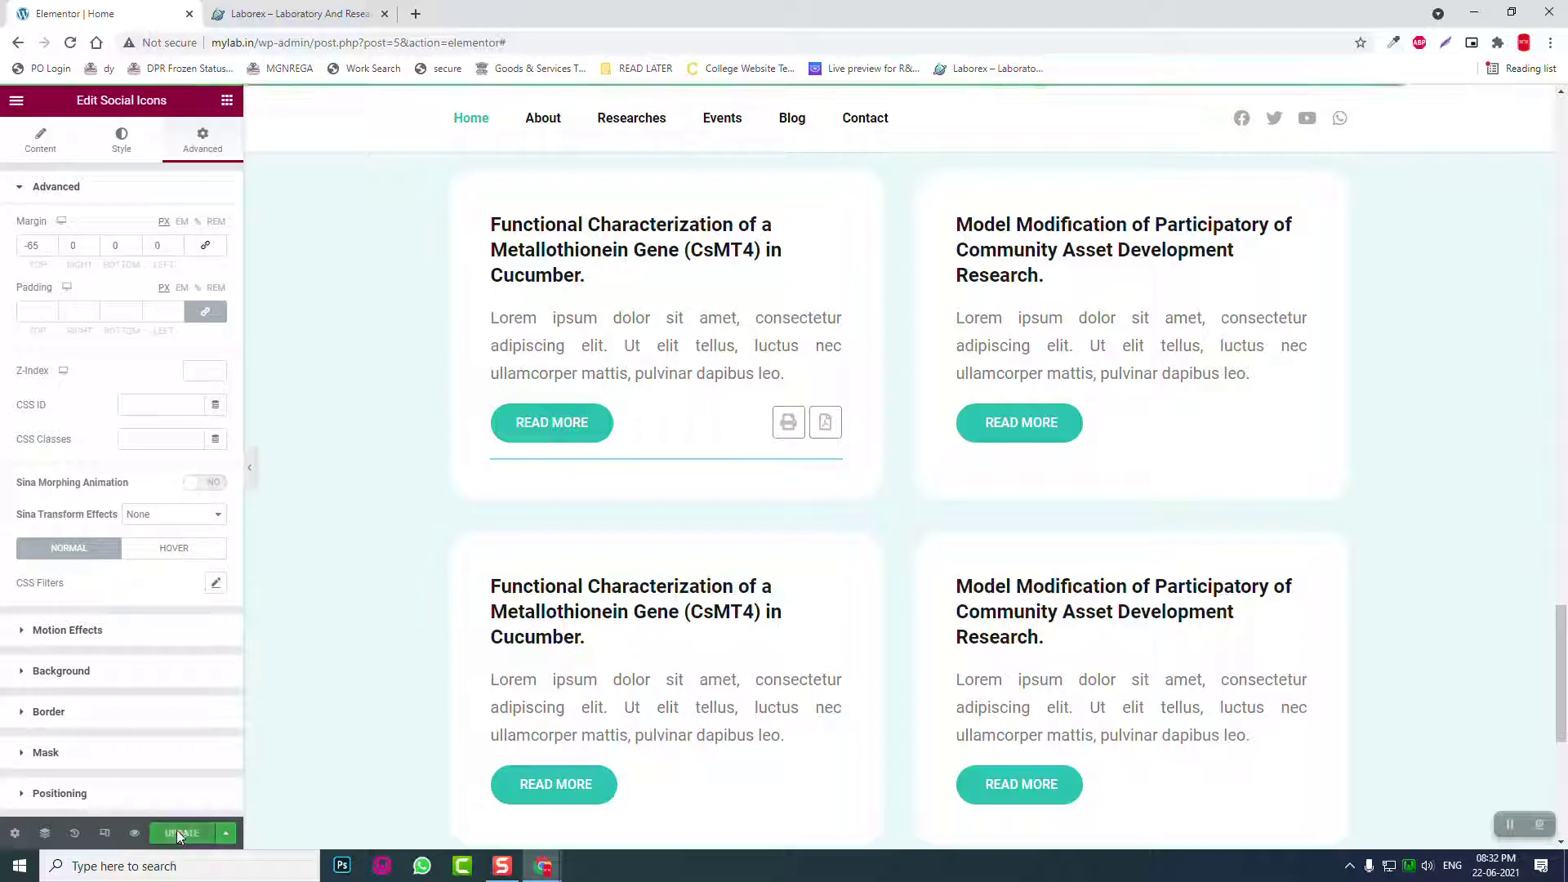
click(135, 832)
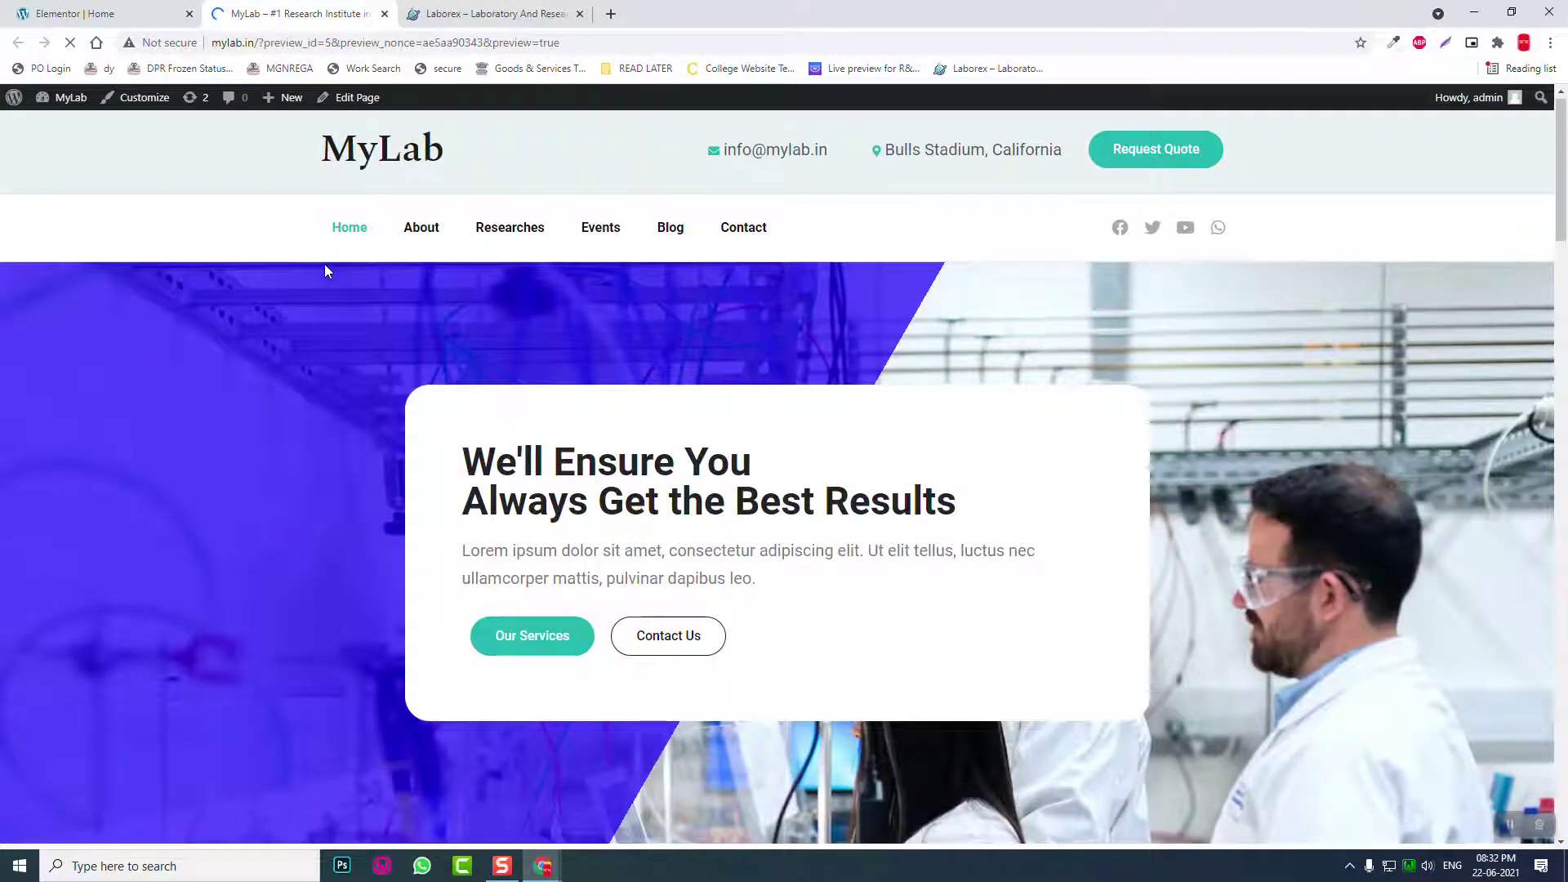
scroll(325, 272, down, 12)
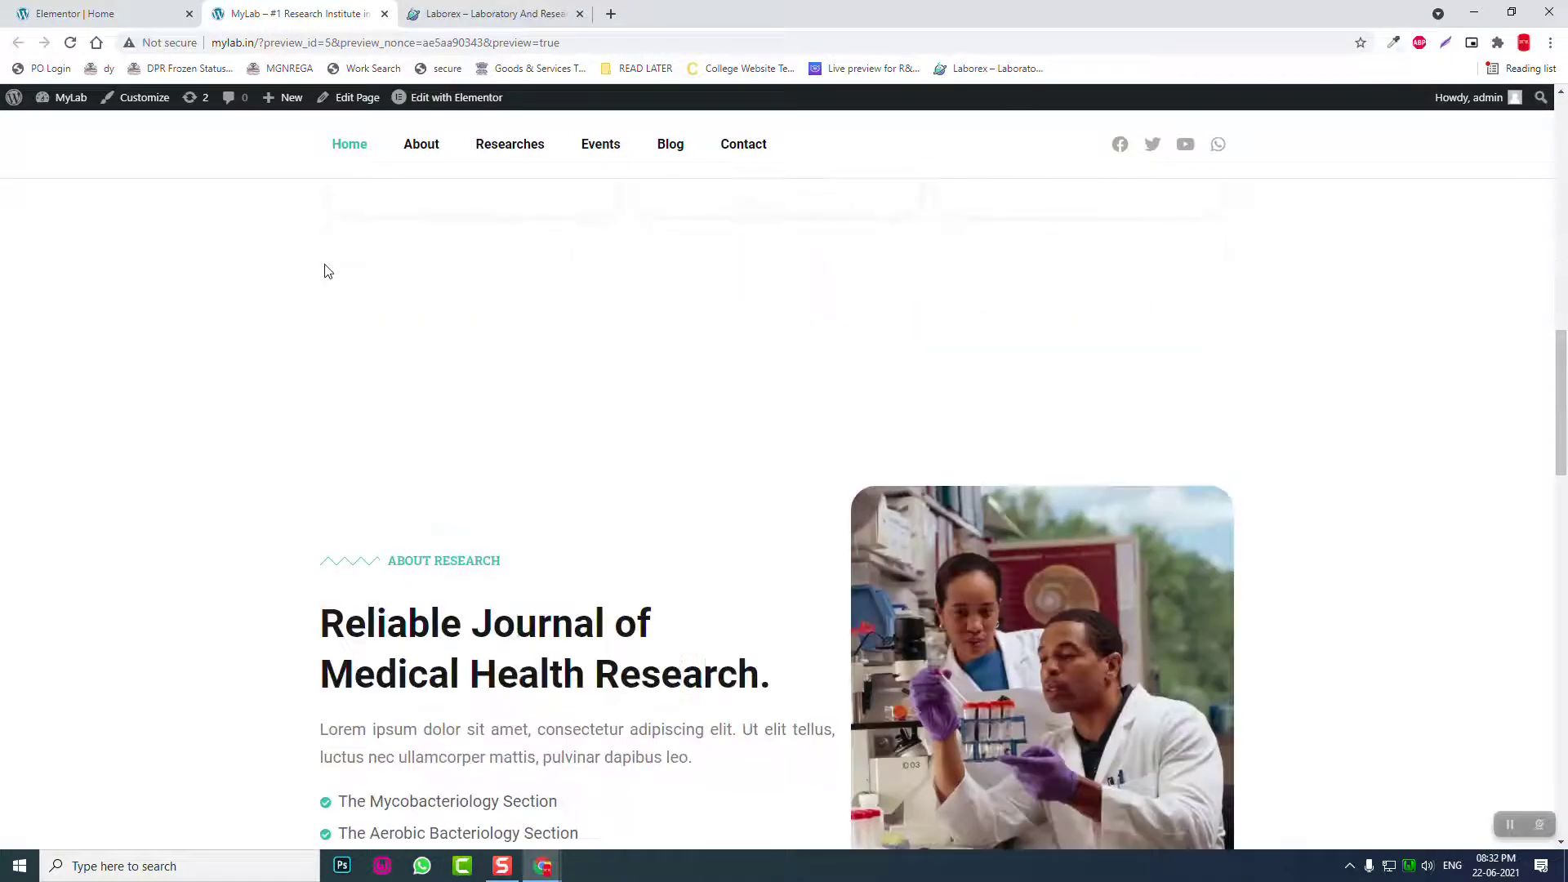
scroll(325, 271, down, 13)
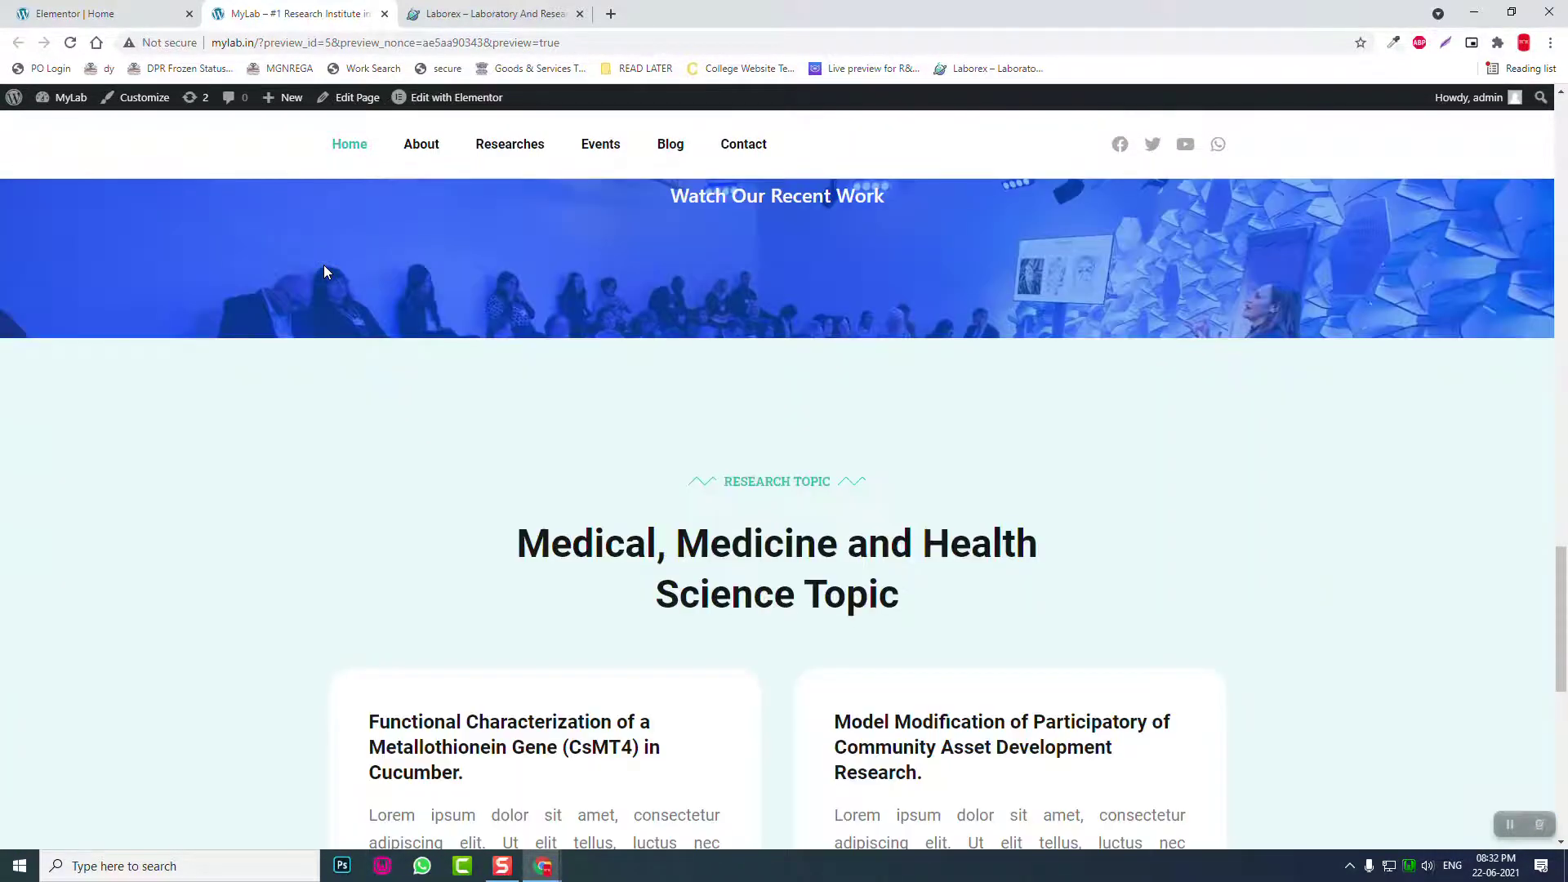
scroll(324, 267, down, 3)
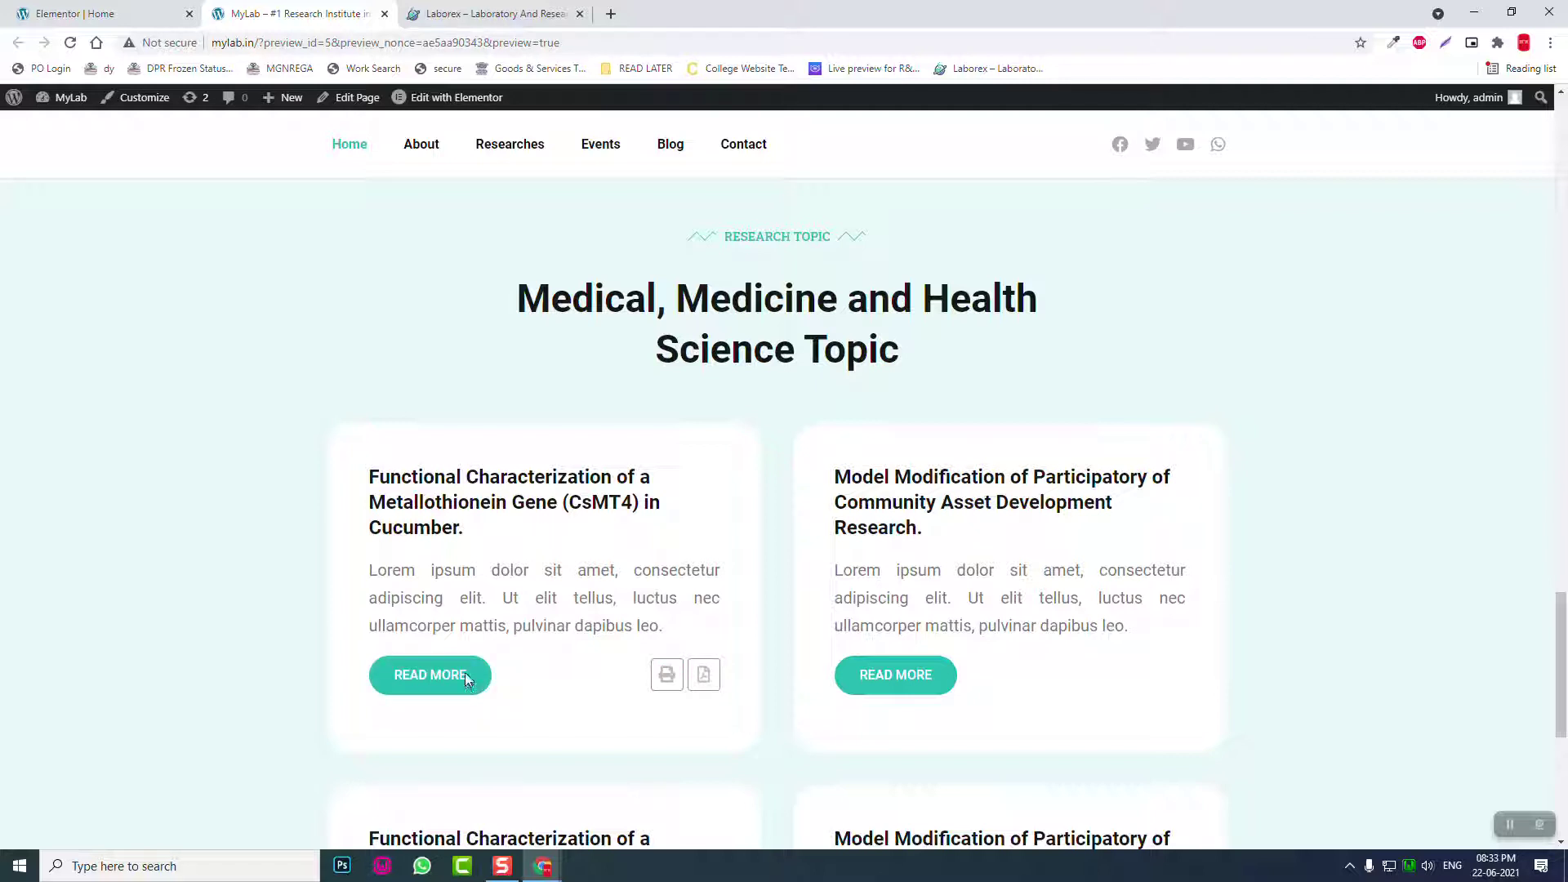
Step: Return to the page editor and try moving the first card's icon widget above the Read More button and back below it
click(112, 10)
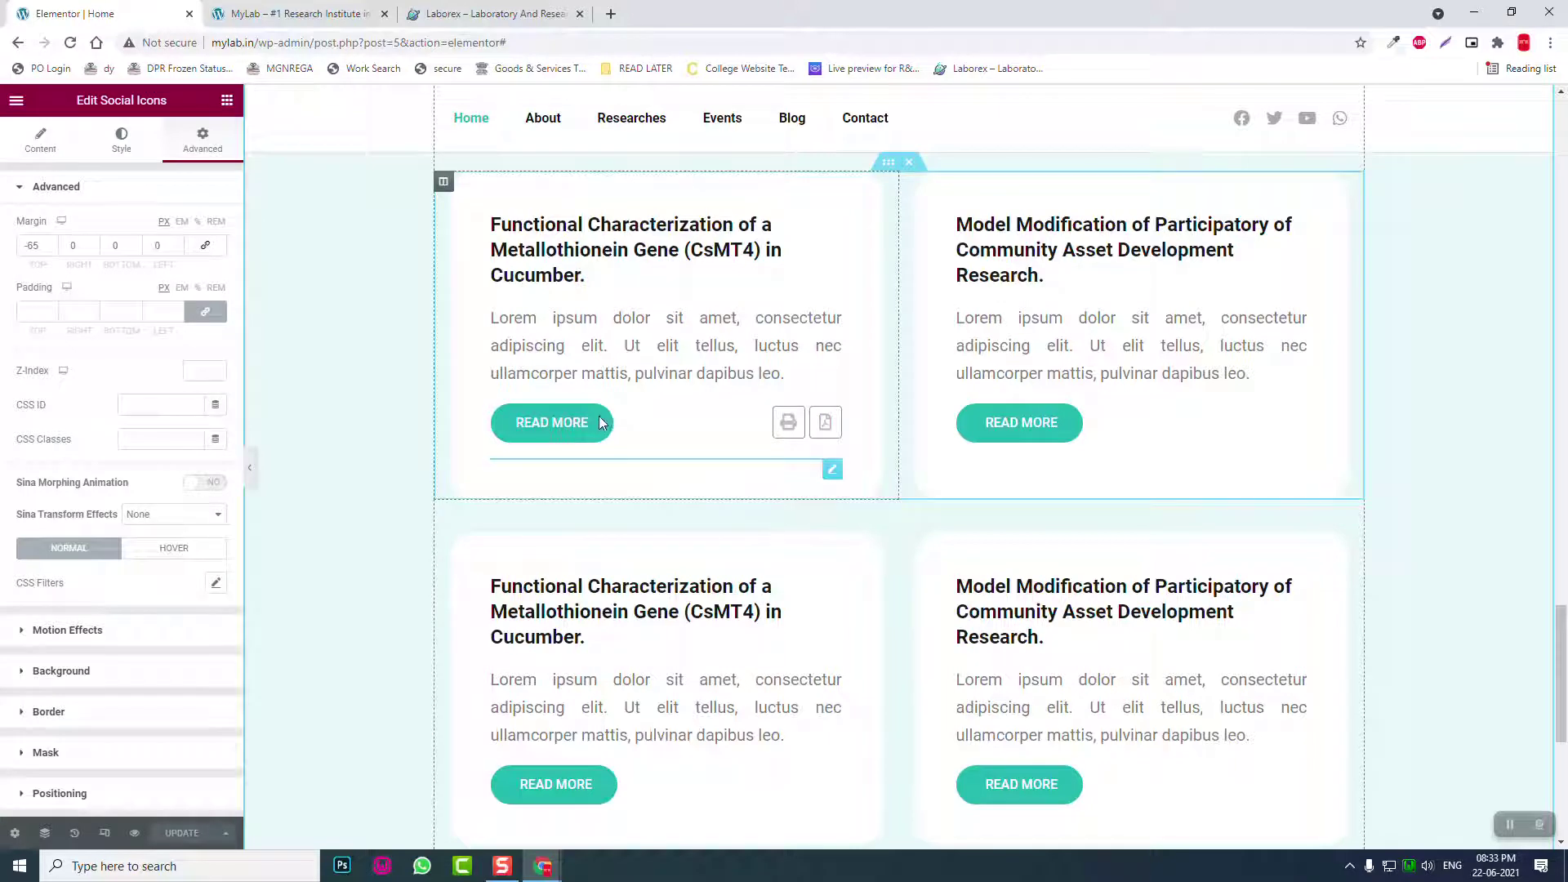
drag(577, 419, 555, 430)
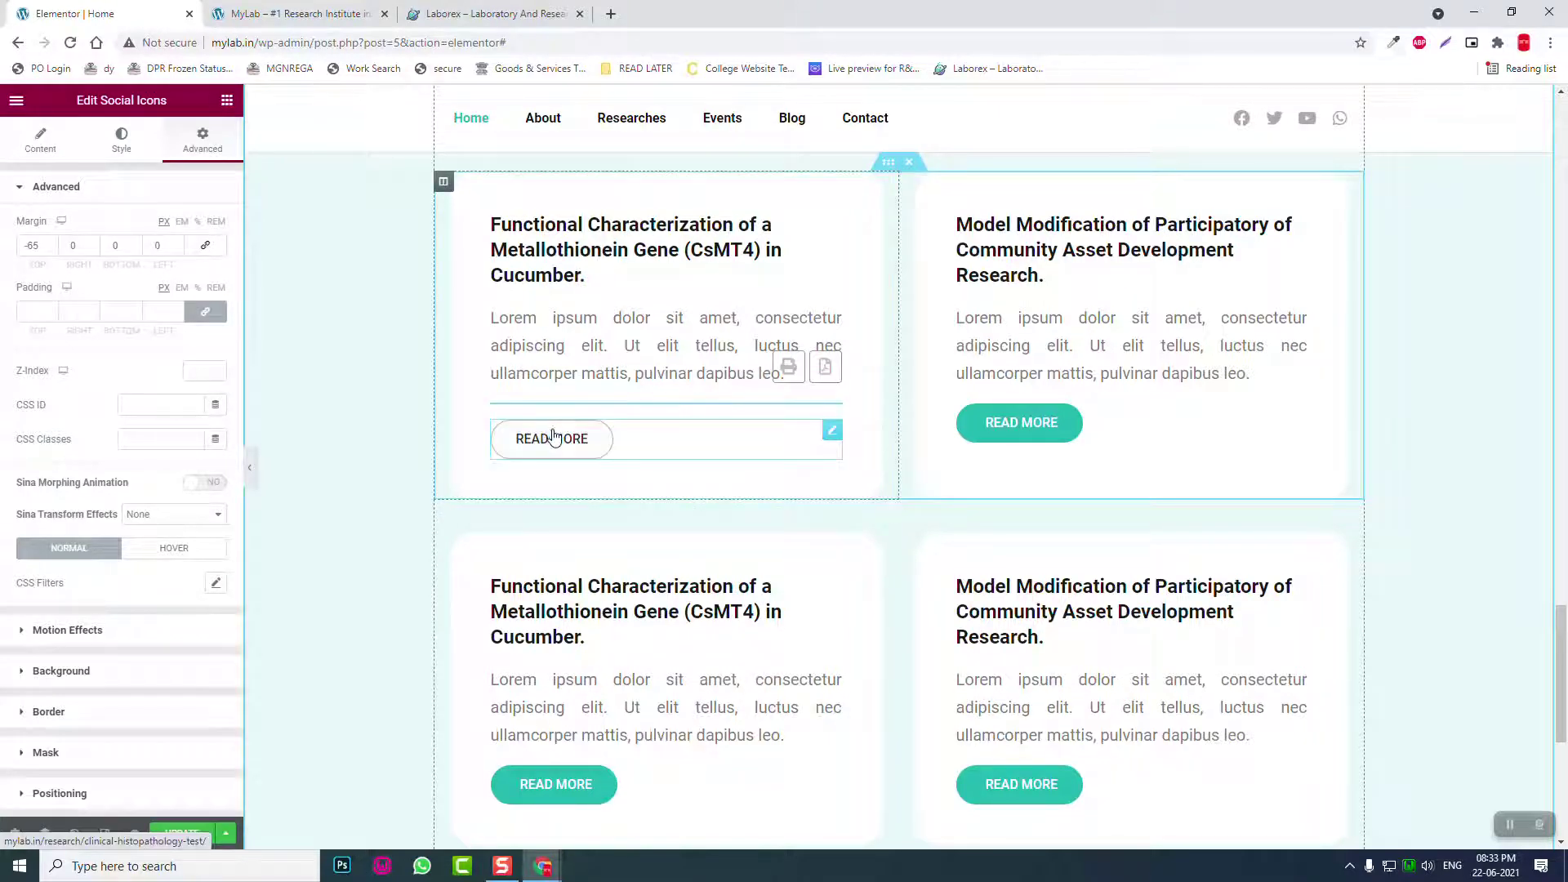
drag(829, 433, 728, 369)
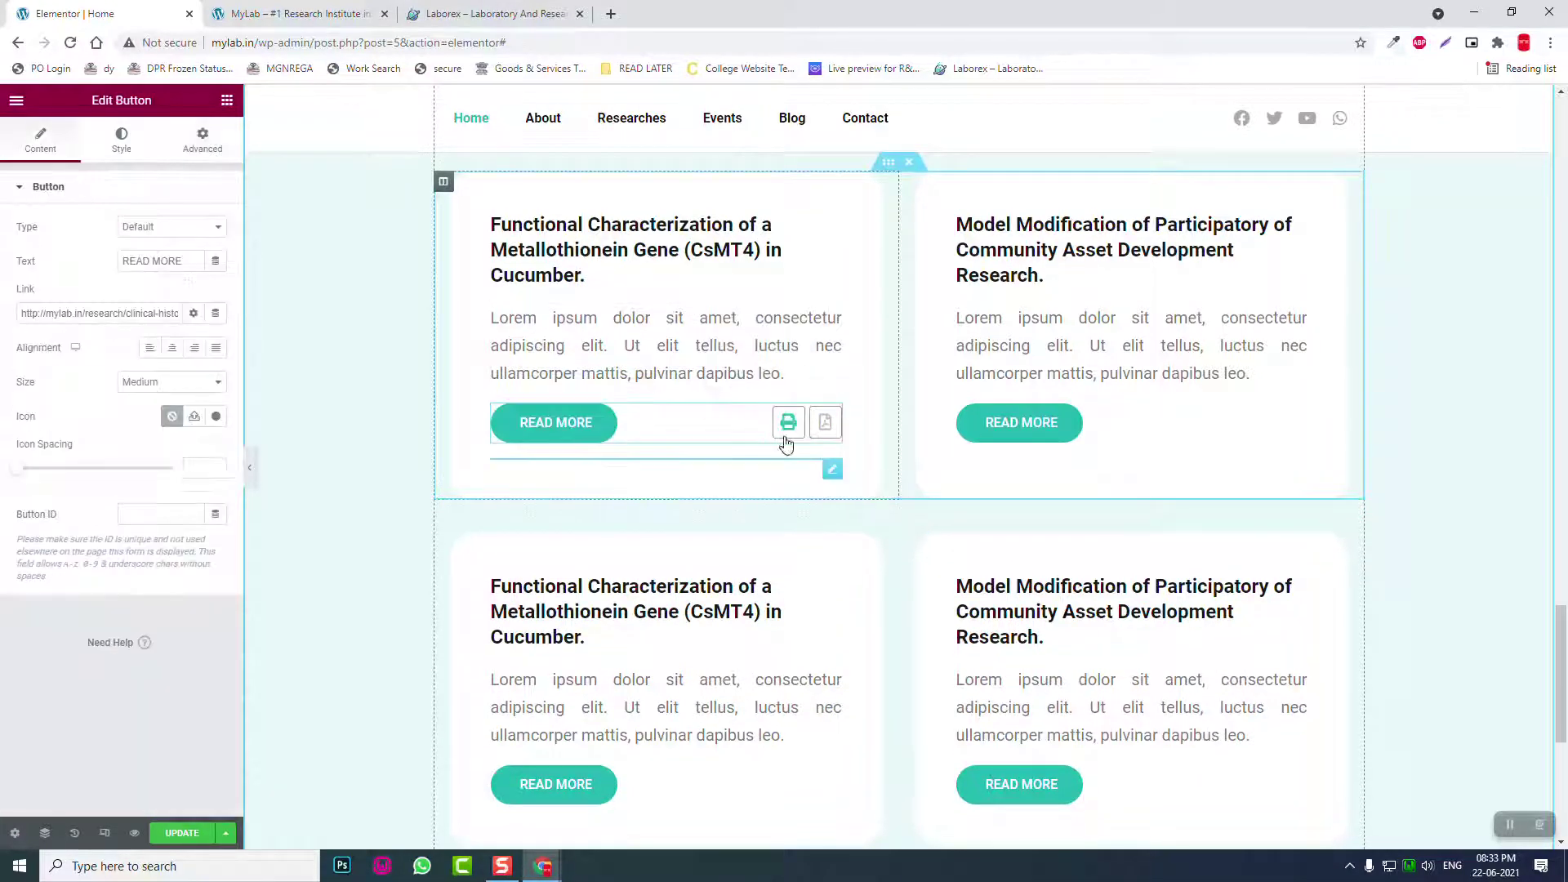
Step: Set the z-index of the first card's Read More button to 9
right_click(582, 420)
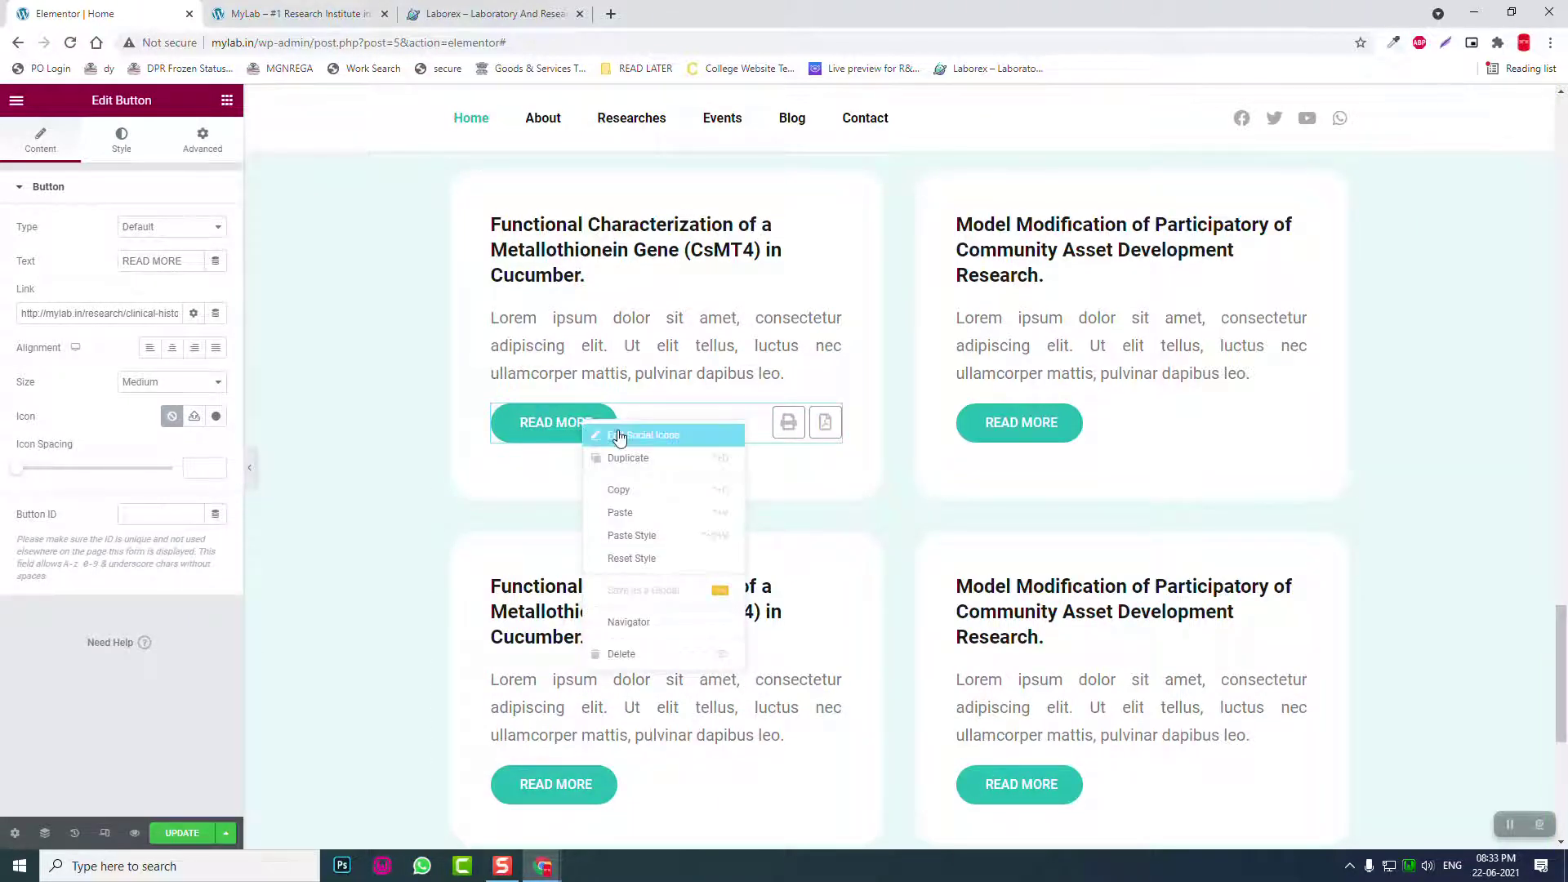
click(623, 434)
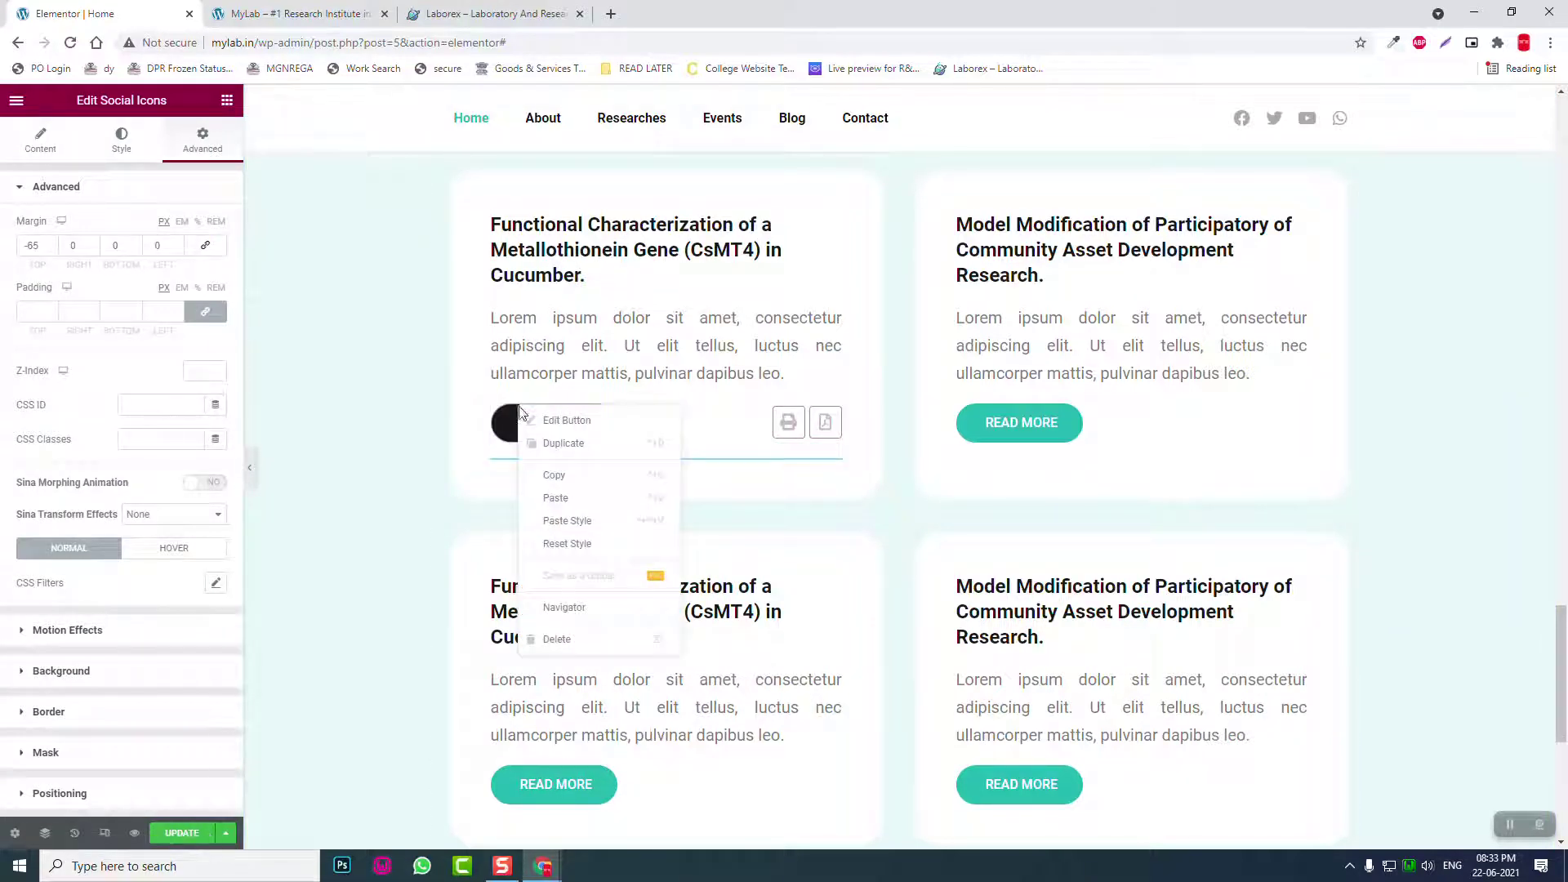
click(544, 420)
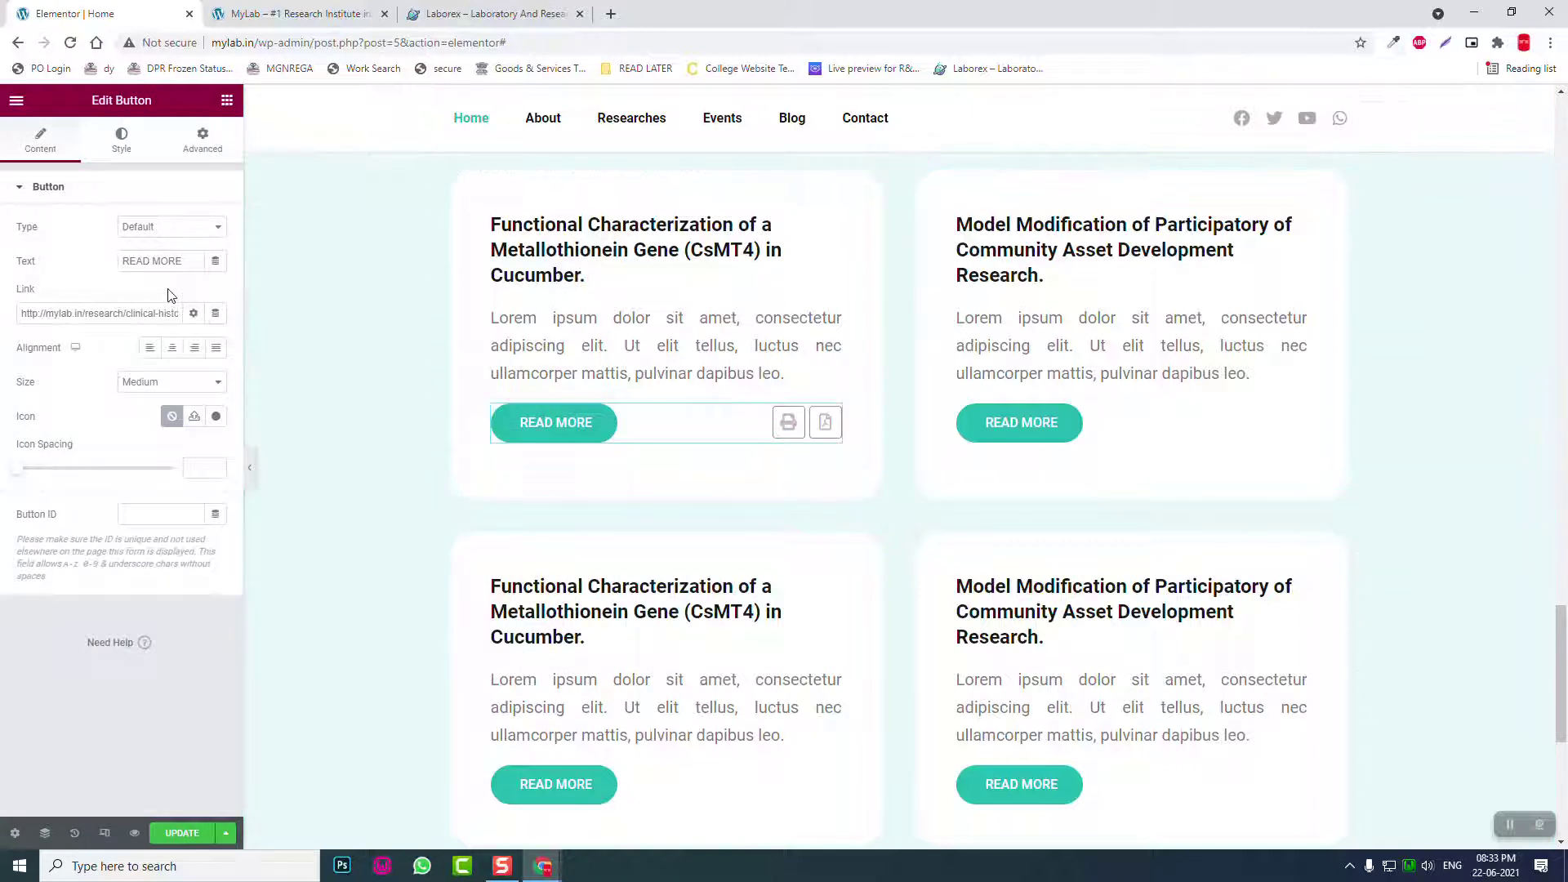
click(198, 160)
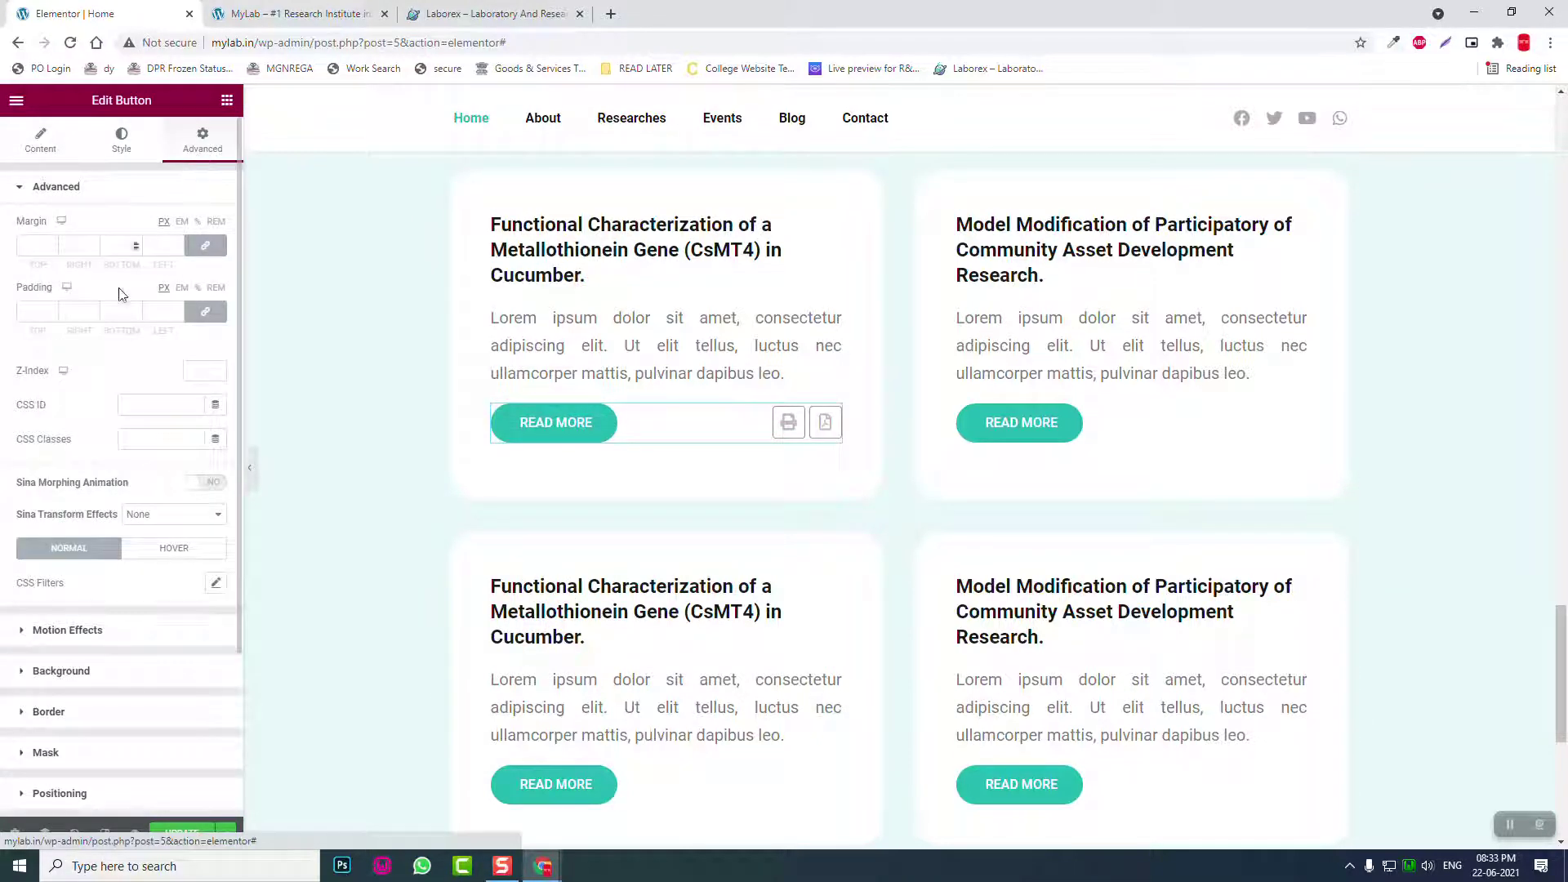
click(217, 368)
click(217, 369)
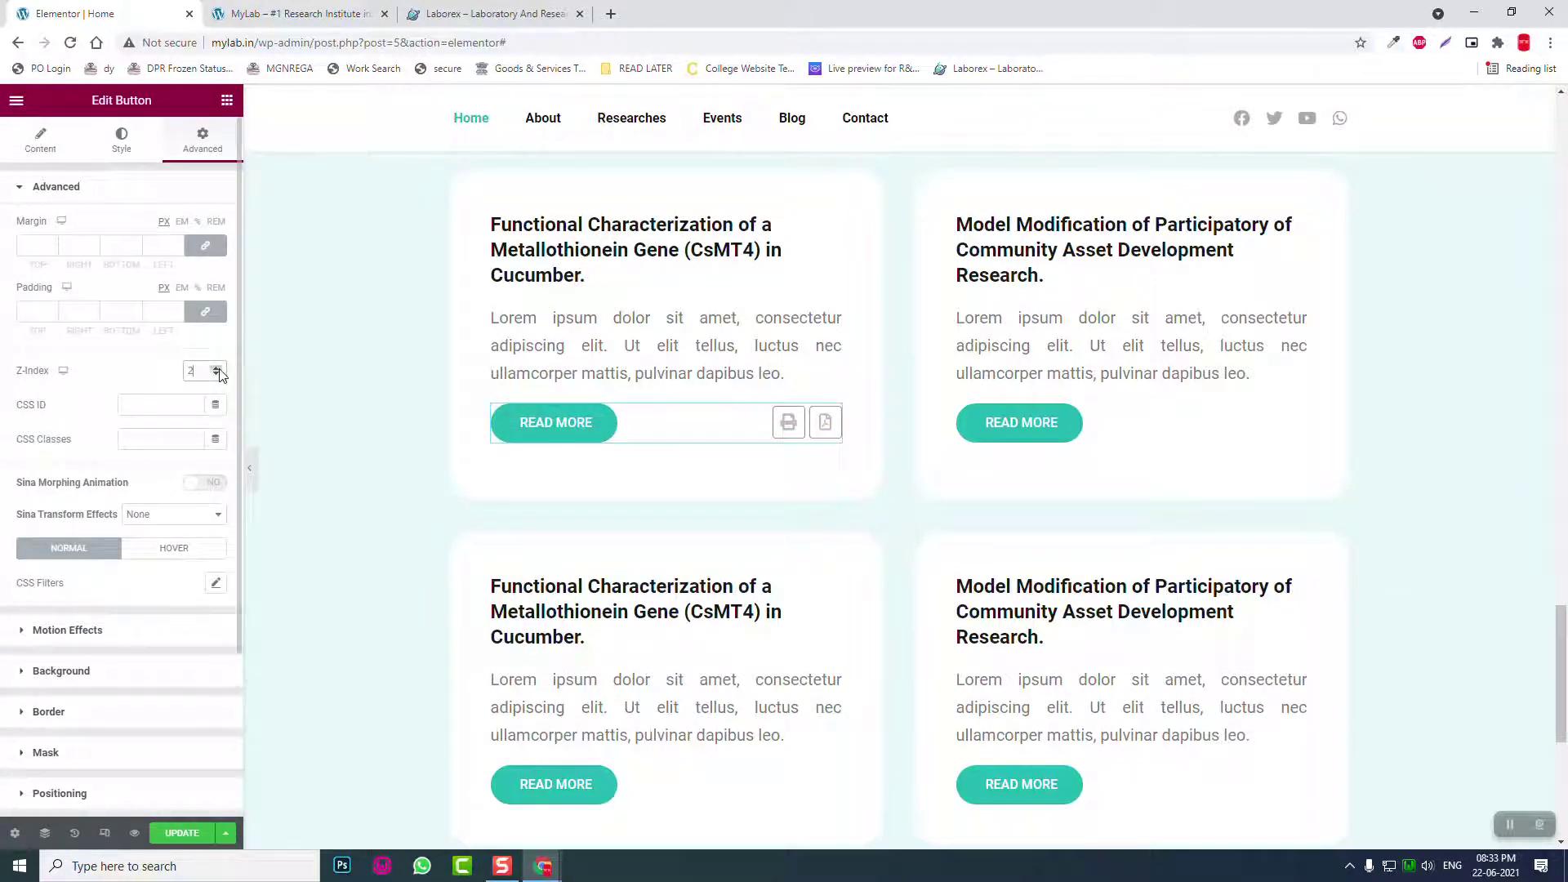
double_click(217, 368)
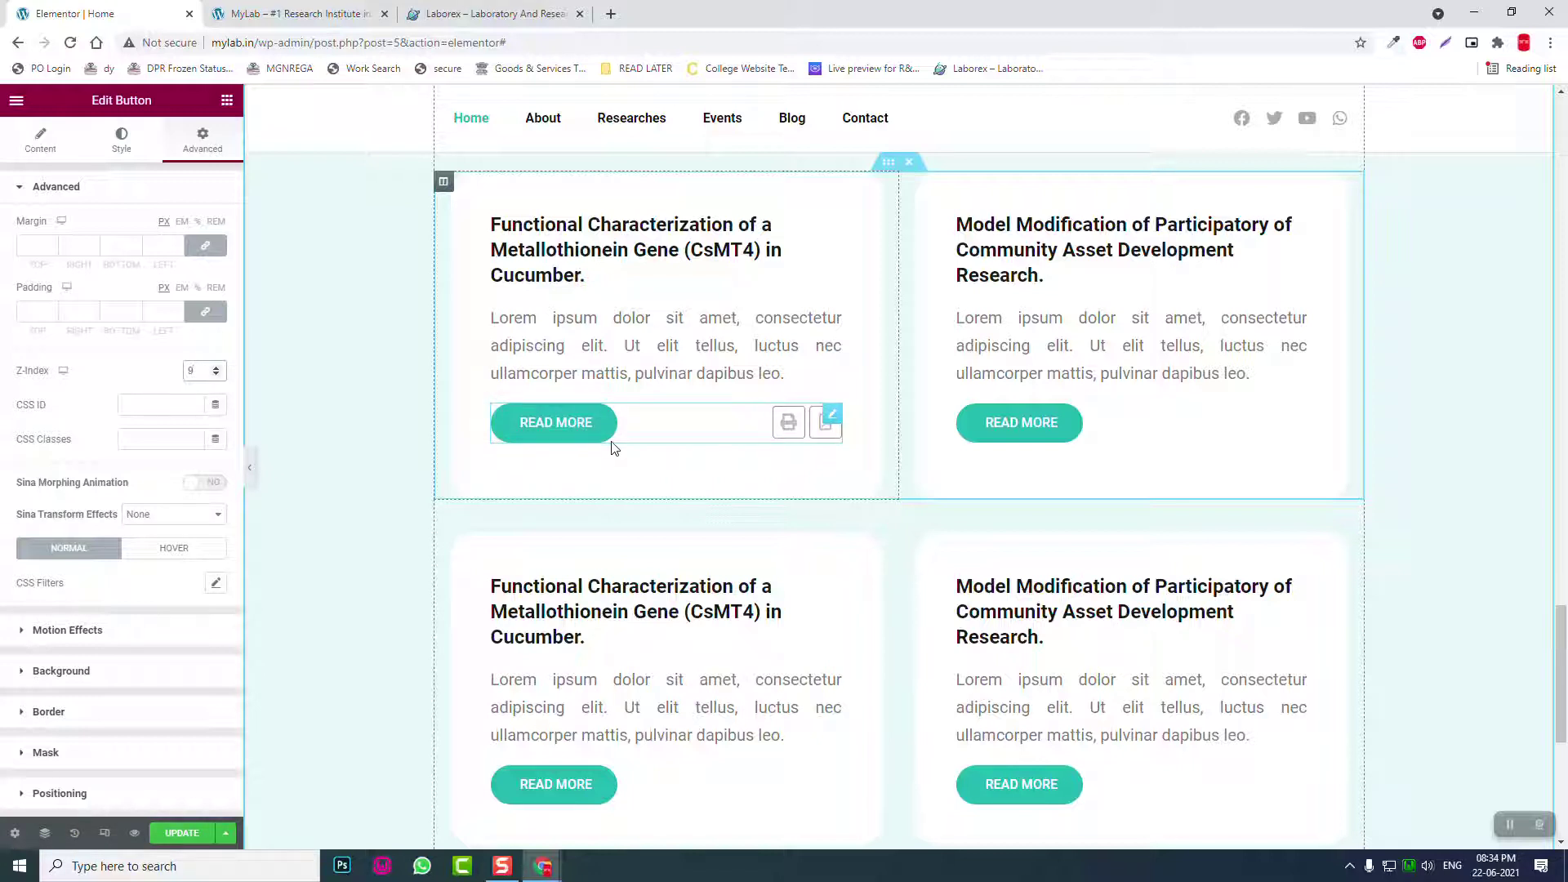
Step: Delete the first card's Read More button and revert through the edit history to the point where the button was moved
scroll(70, 649, down, 3)
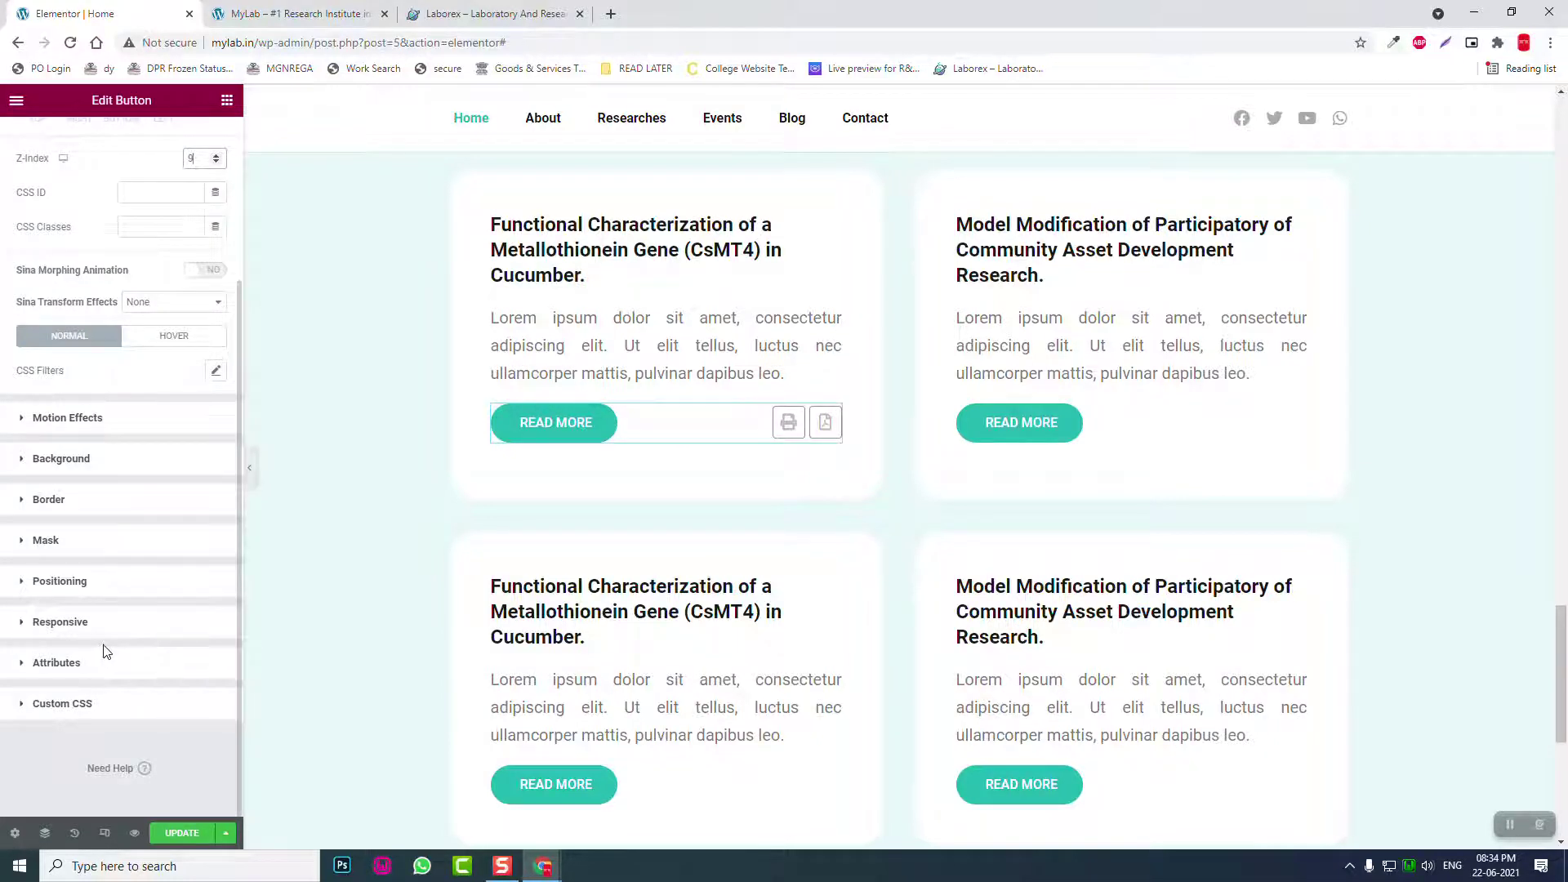
scroll(104, 651, up, 3)
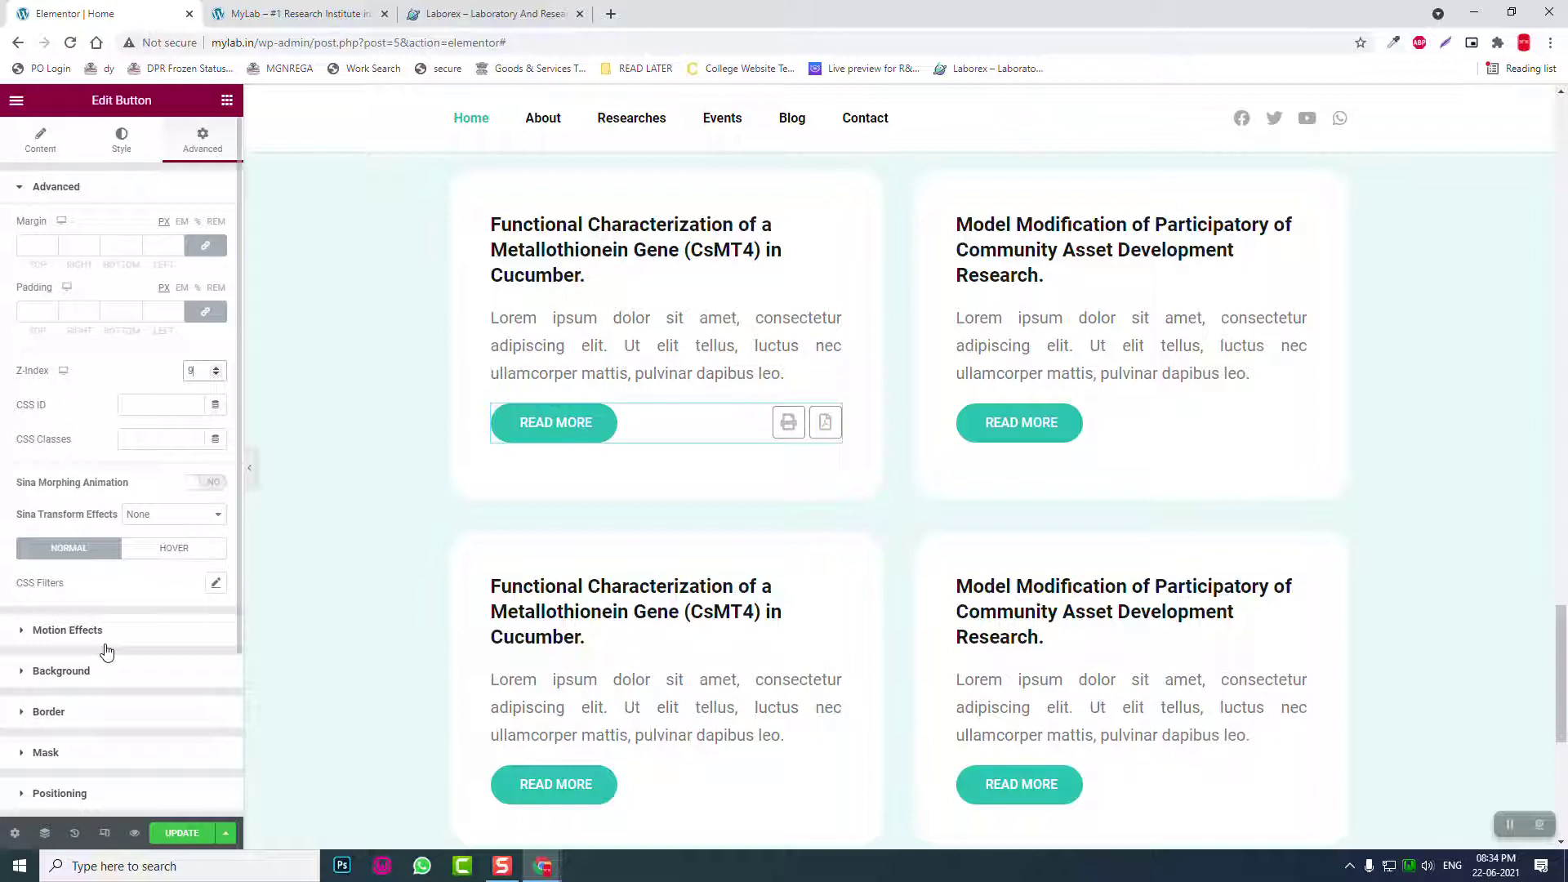
right_click(829, 421)
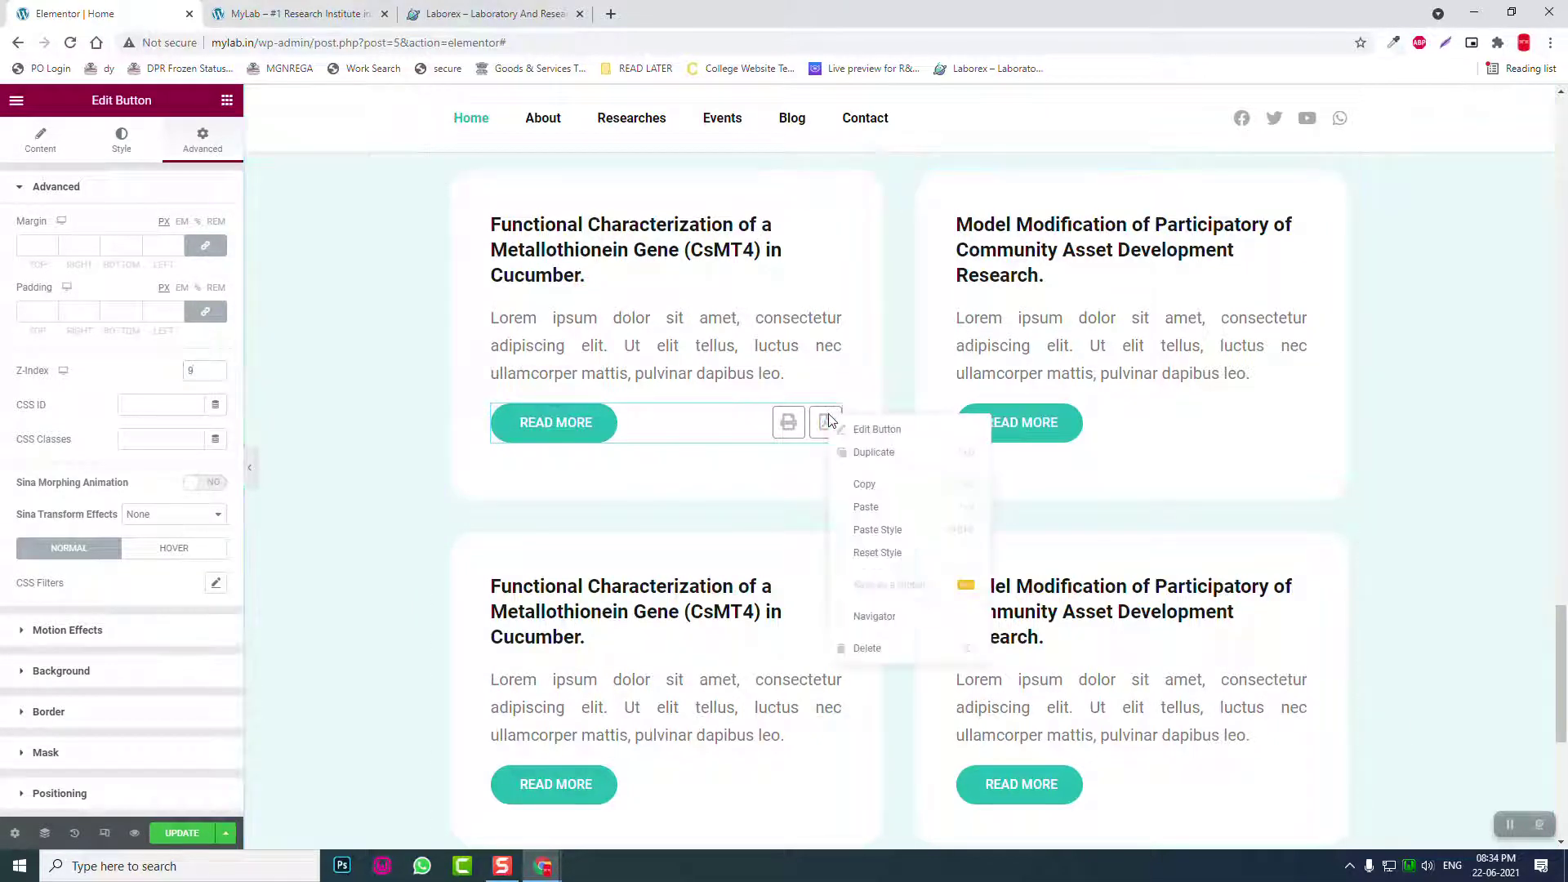
click(867, 649)
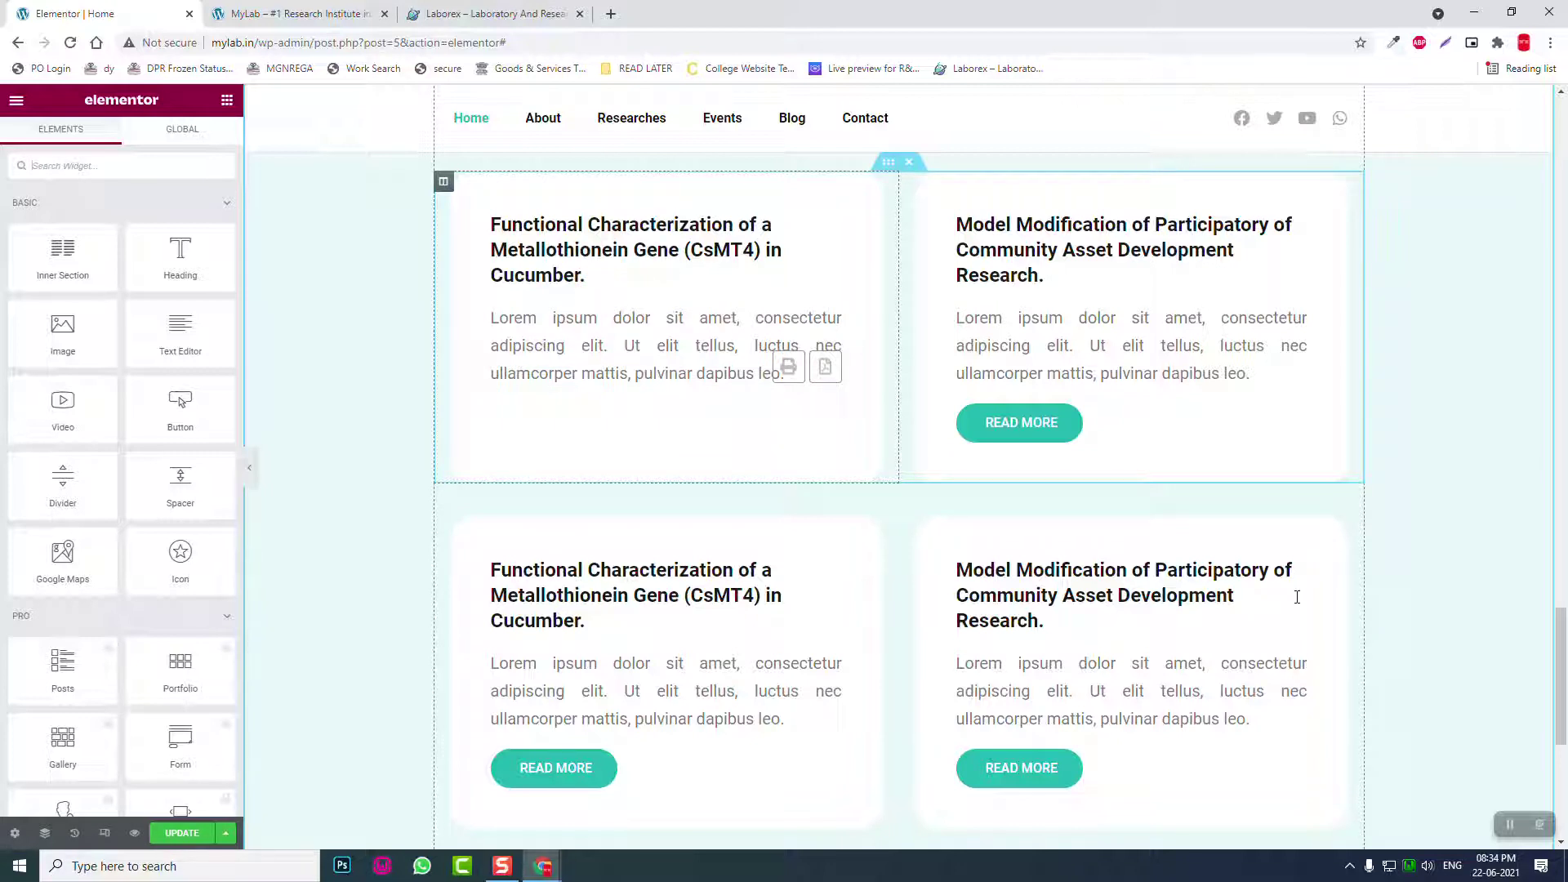
click(74, 834)
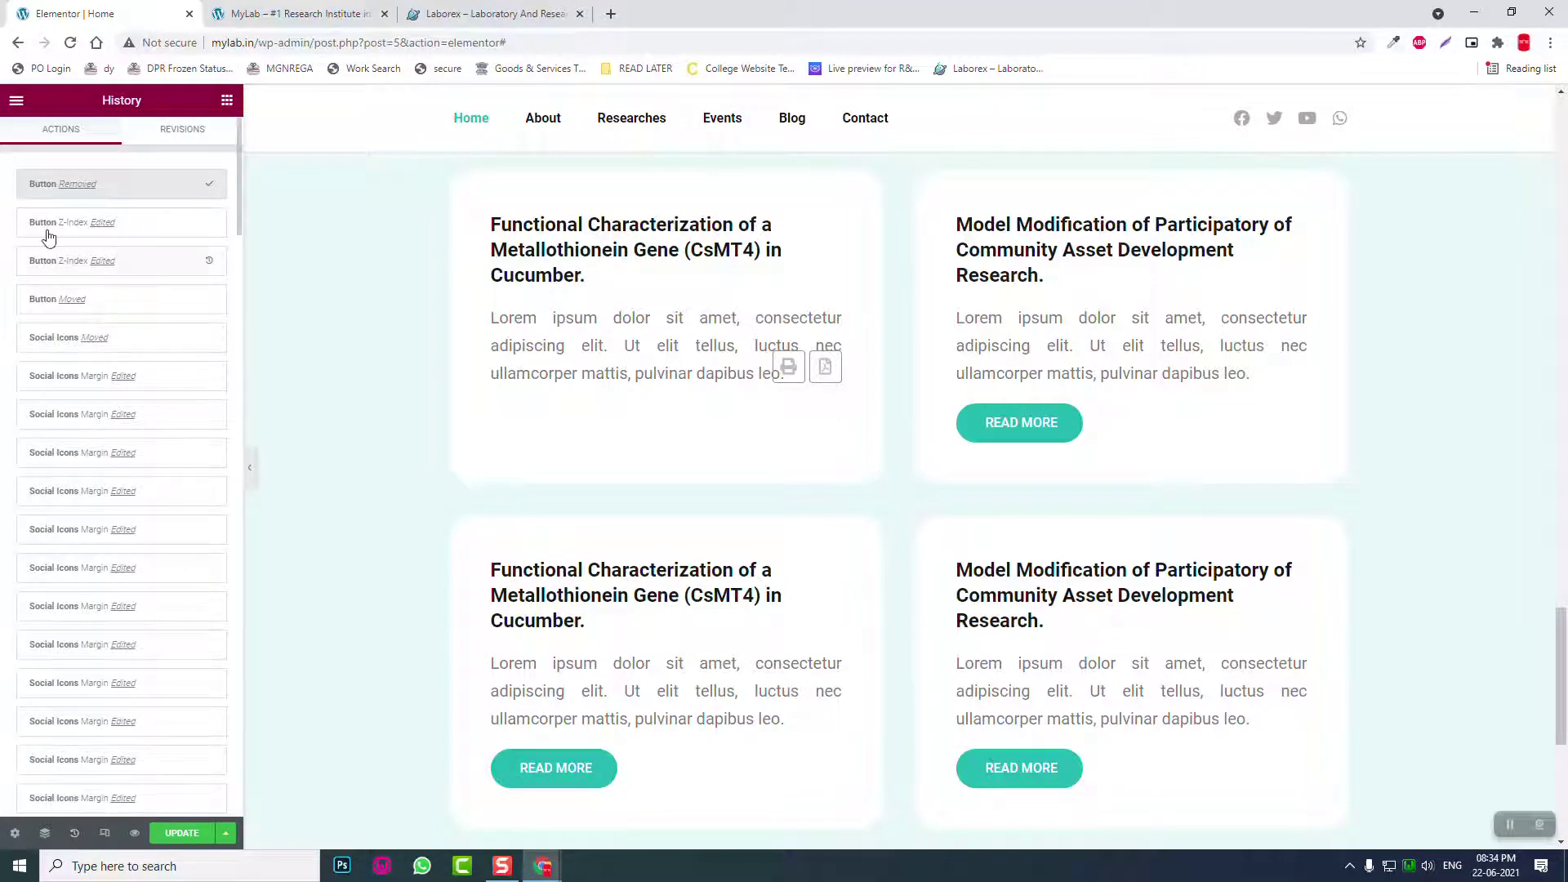
click(46, 300)
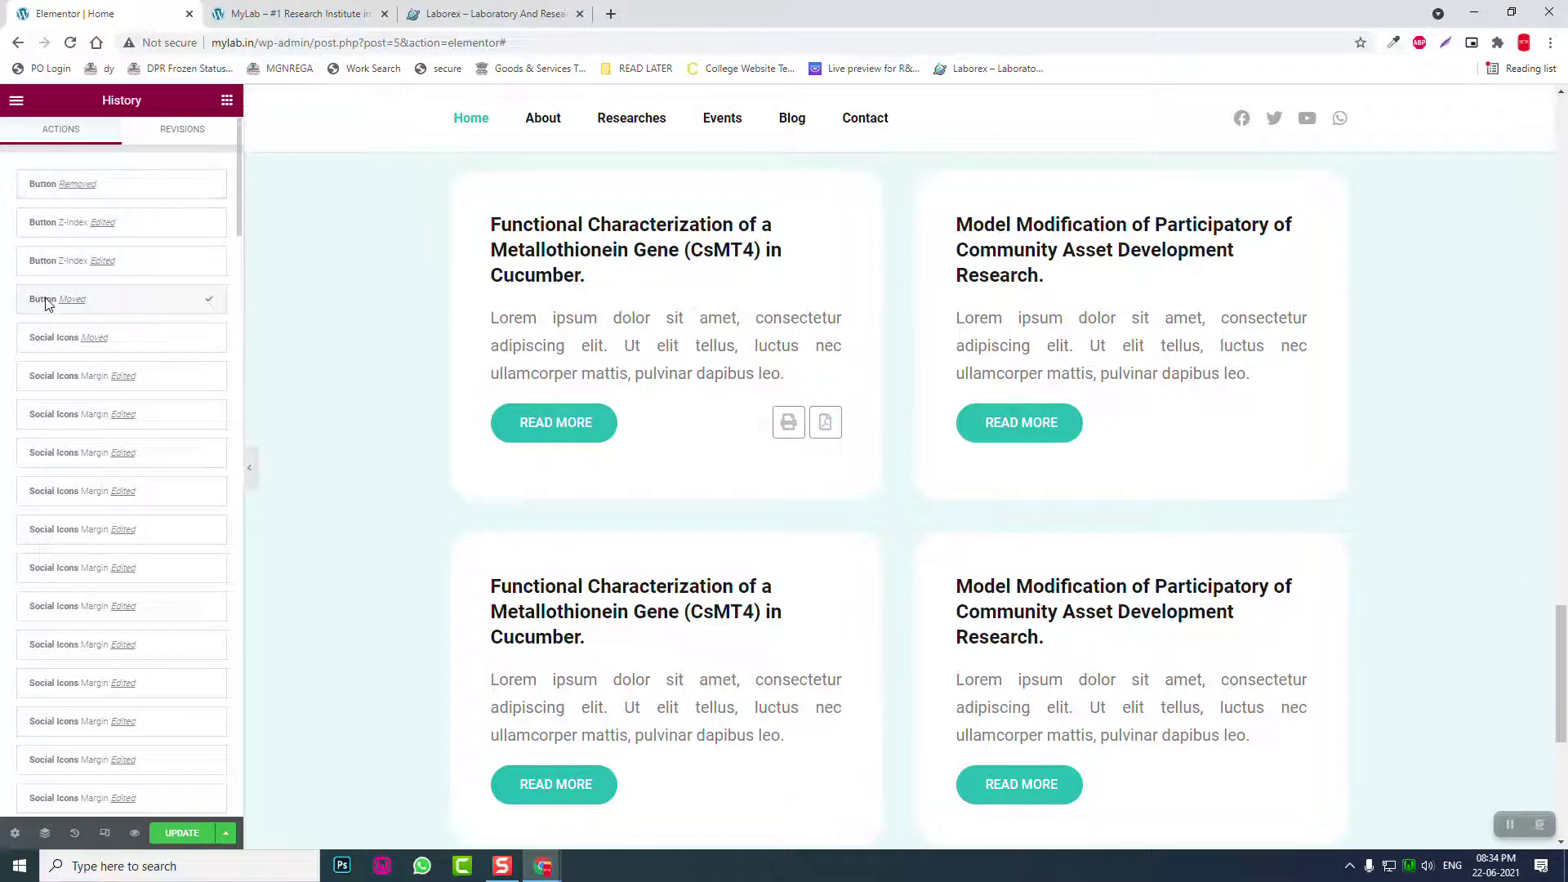
Step: Delete the print and PDF social icons widget from the first Research Topic card
right_click(831, 439)
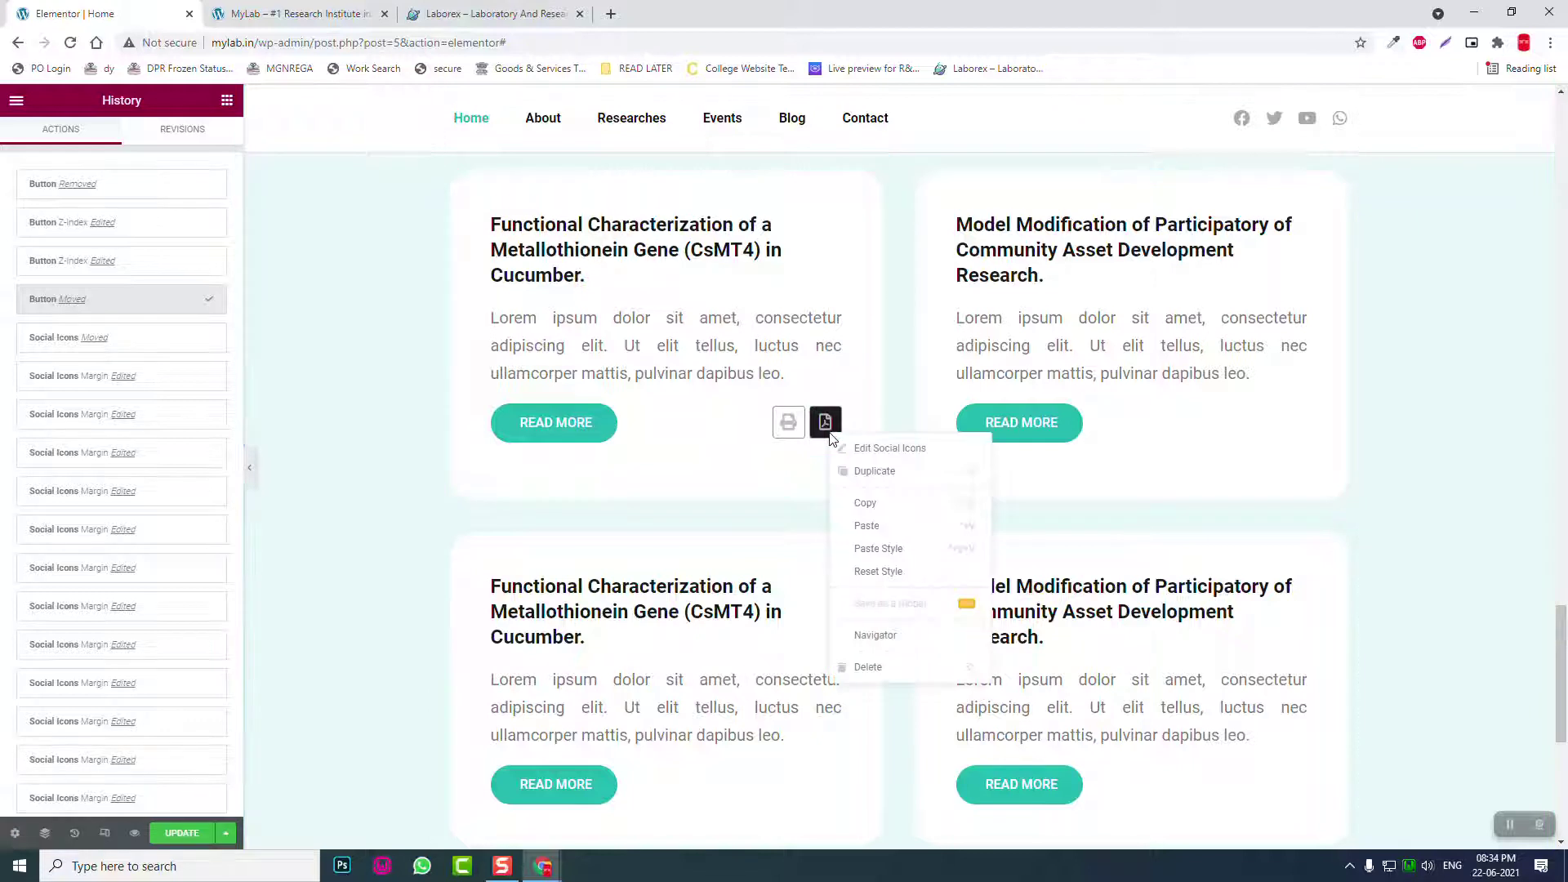
click(881, 669)
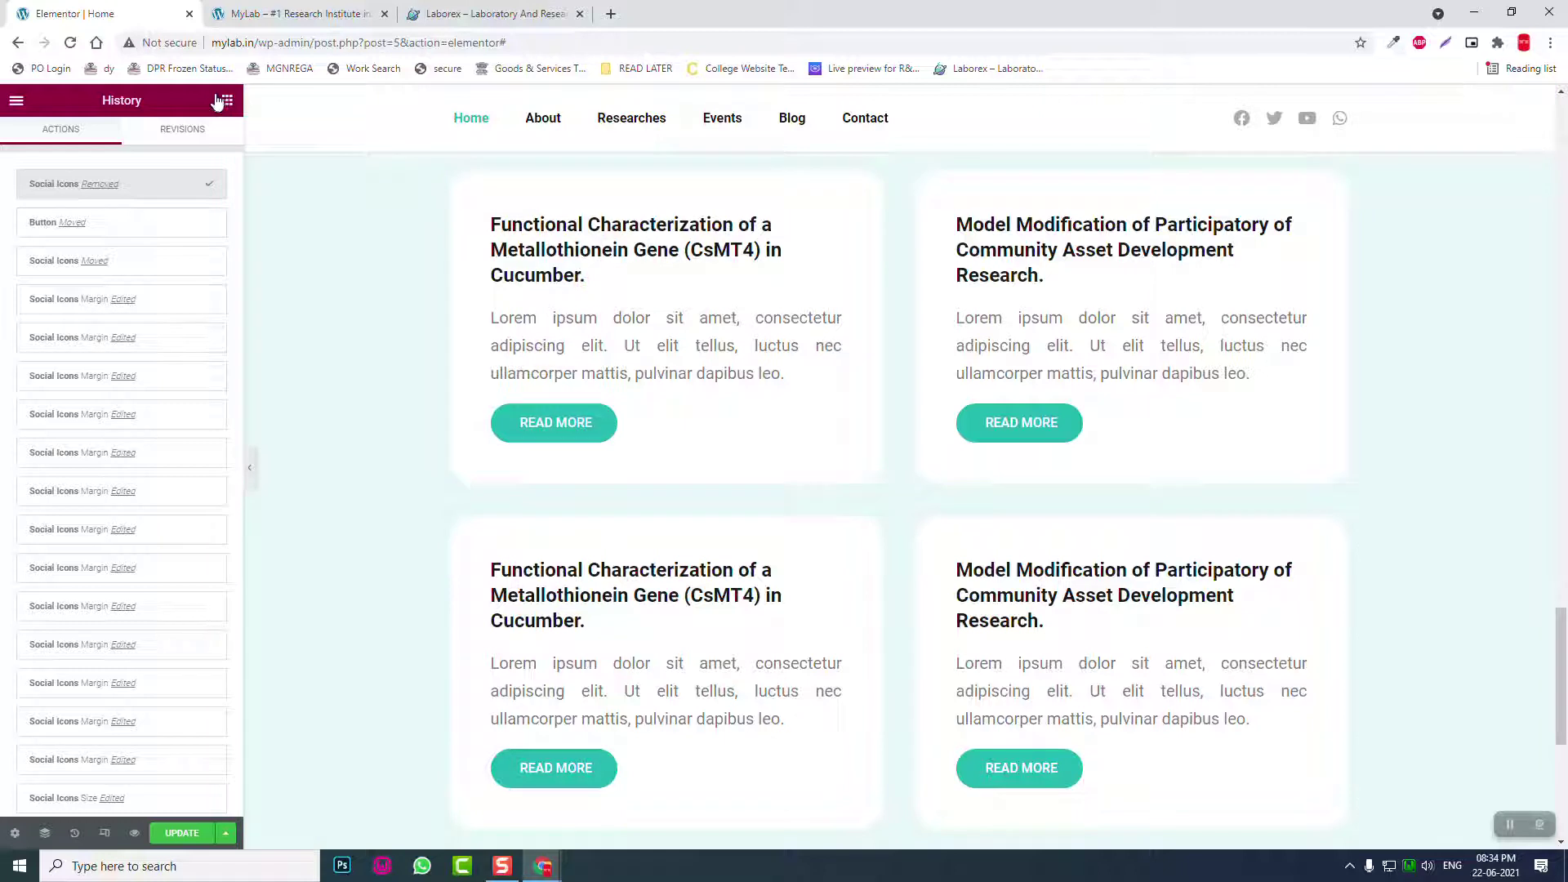
click(641, 441)
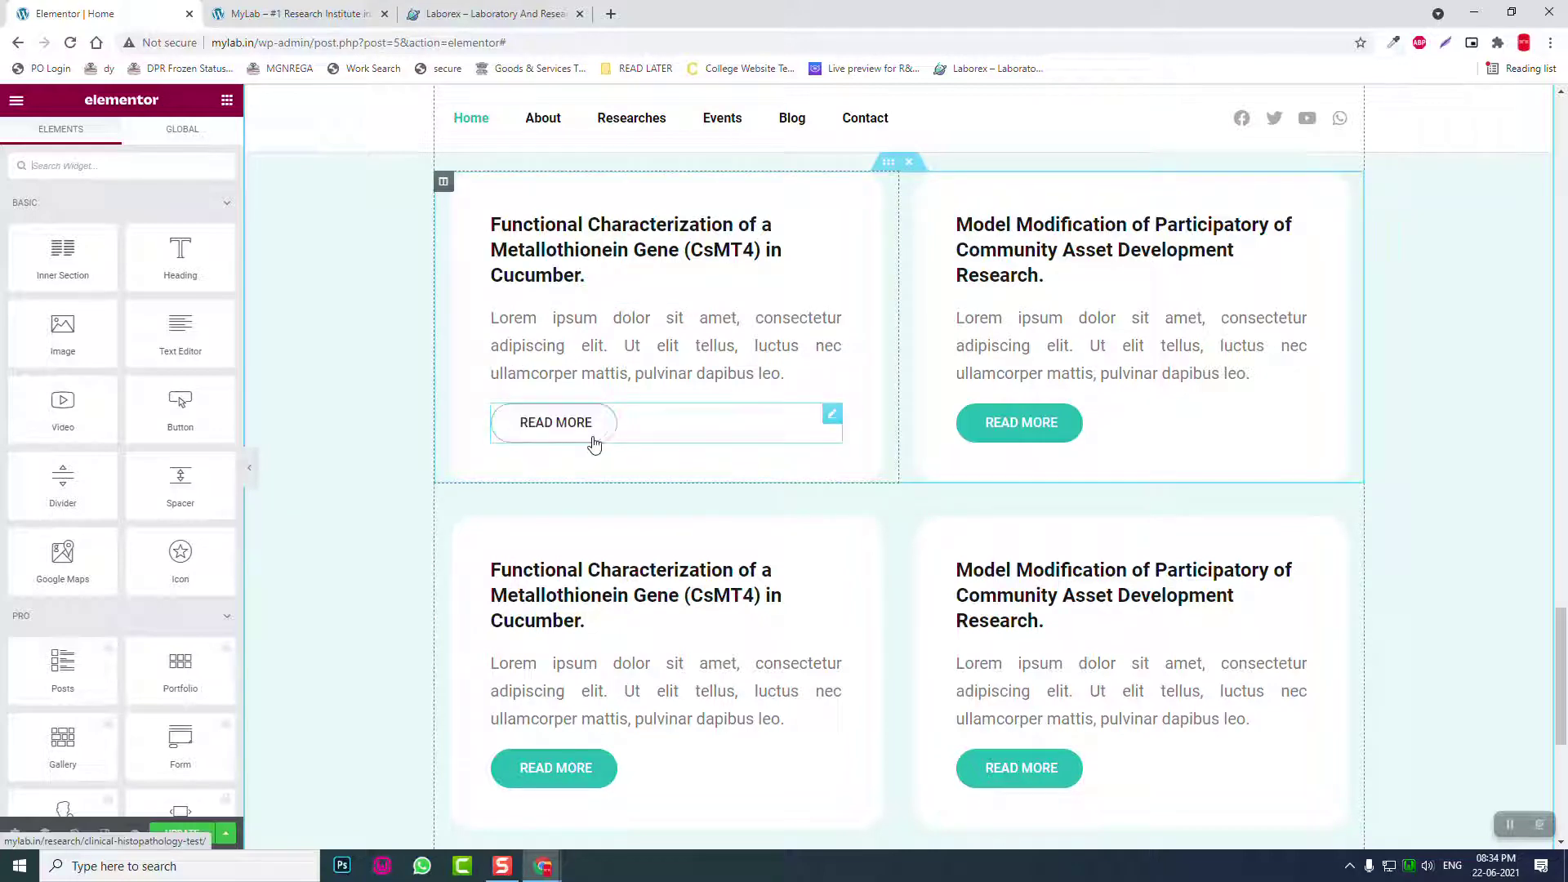
Step: Look over the Research Topic cards and update the page
scroll(605, 445, up, 1)
scroll(619, 445, up, 1)
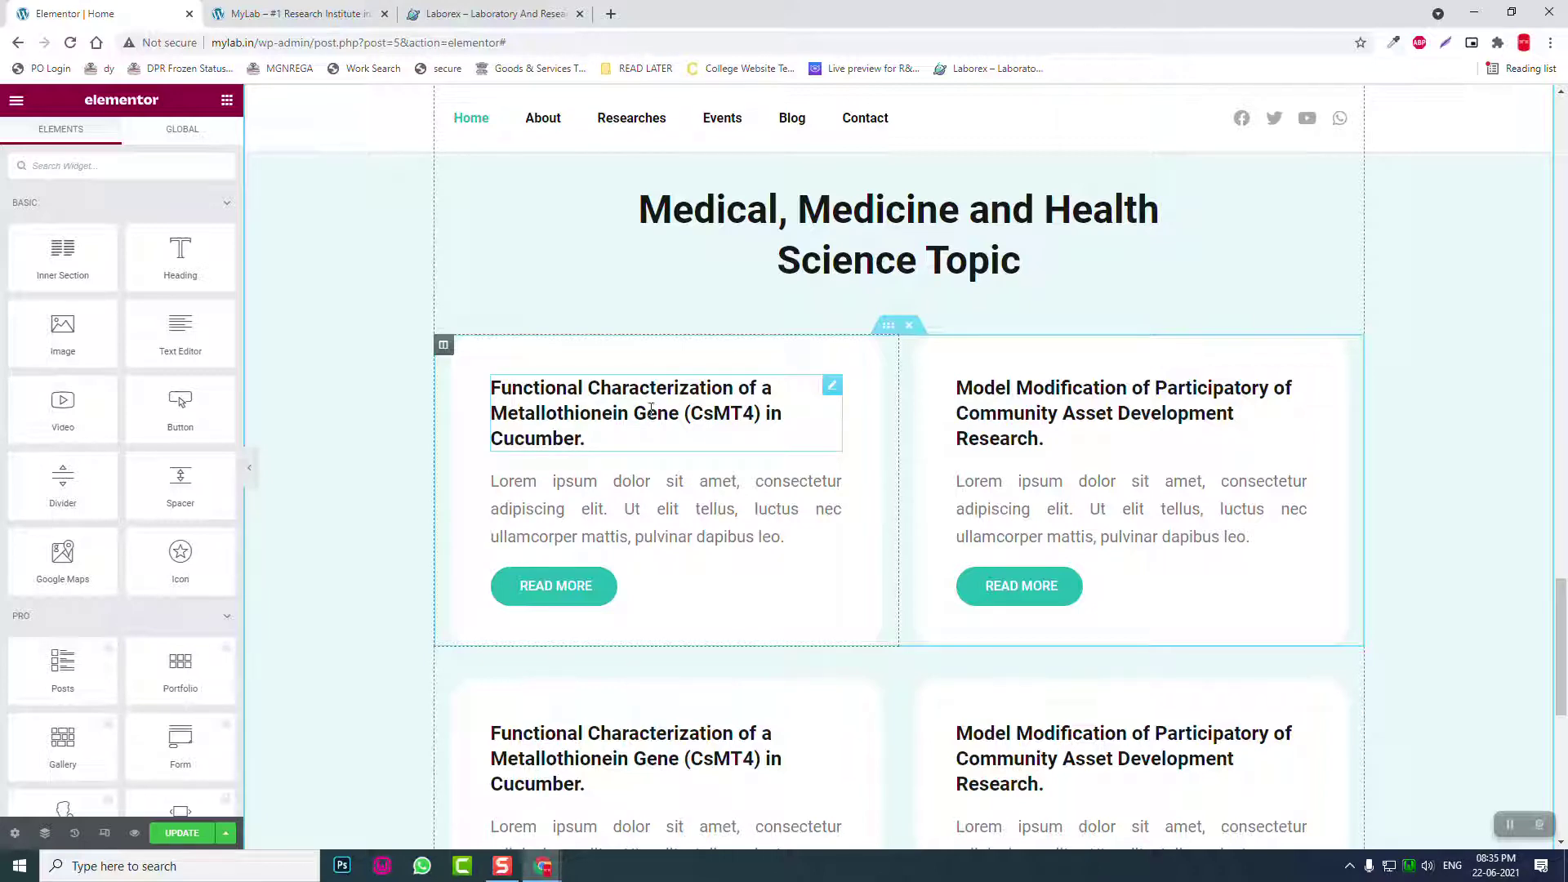
scroll(478, 525, down, 1)
scroll(478, 525, down, 3)
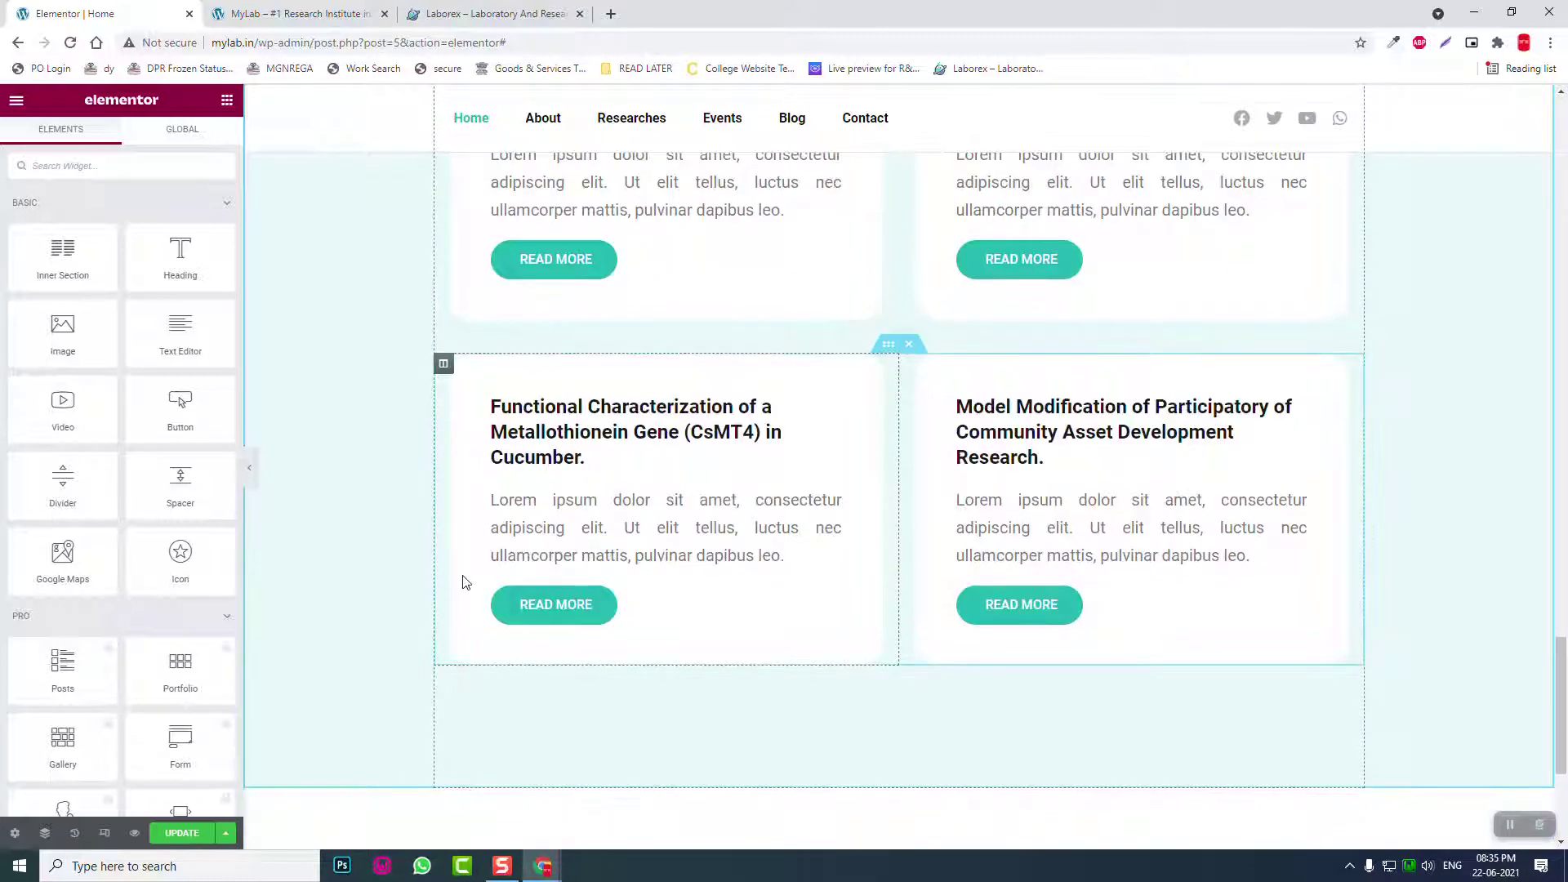
click(183, 836)
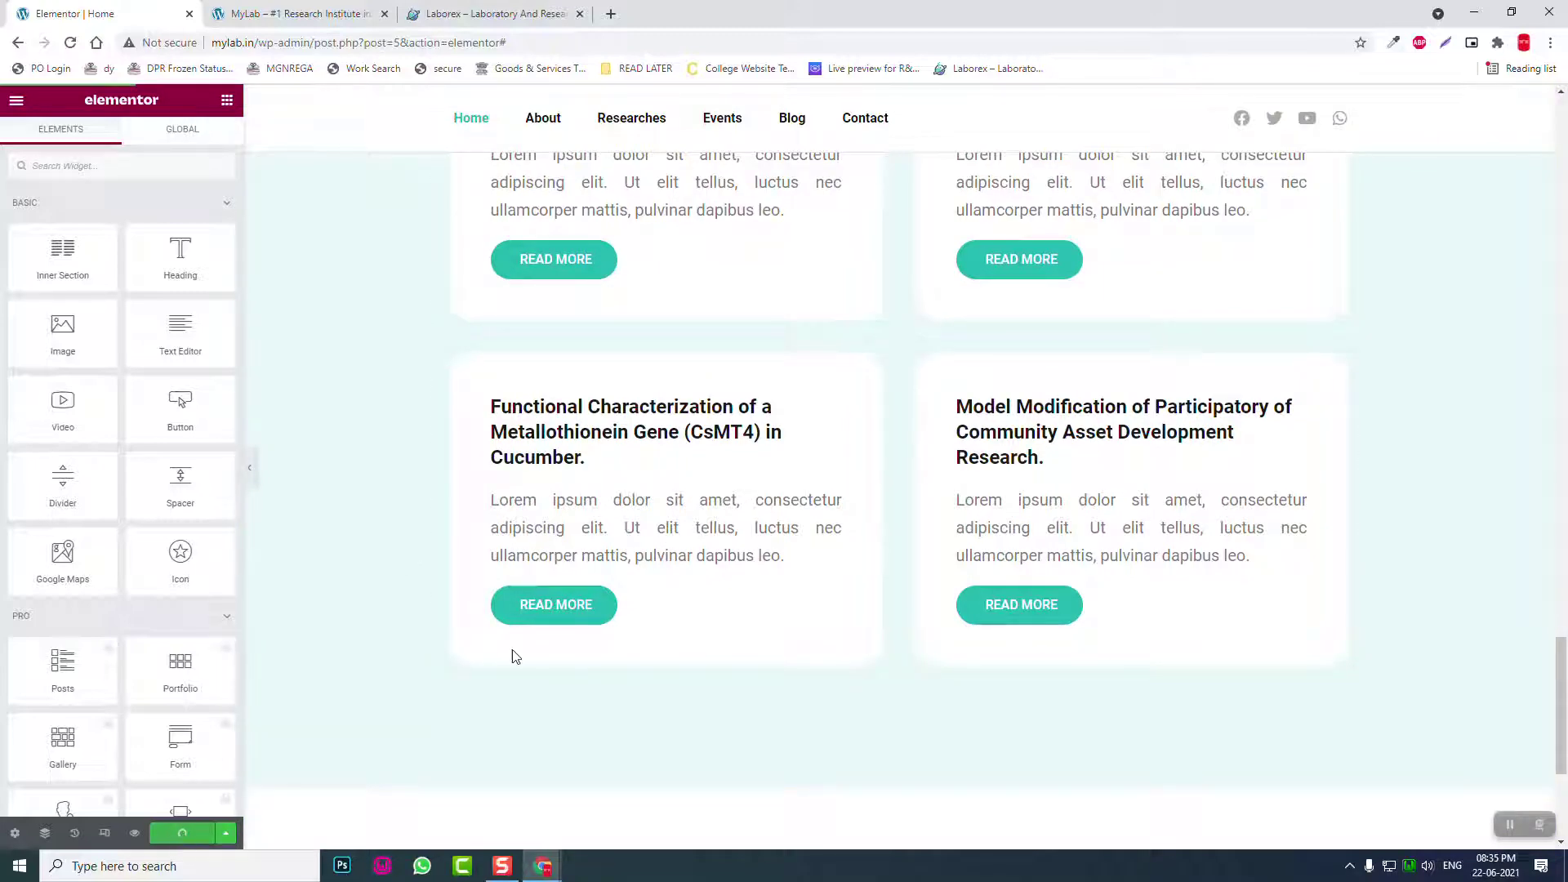
Step: Review the Watch Our Recent Work banner and the Research Topic section in the page editor
scroll(510, 614, up, 2)
scroll(509, 611, up, 3)
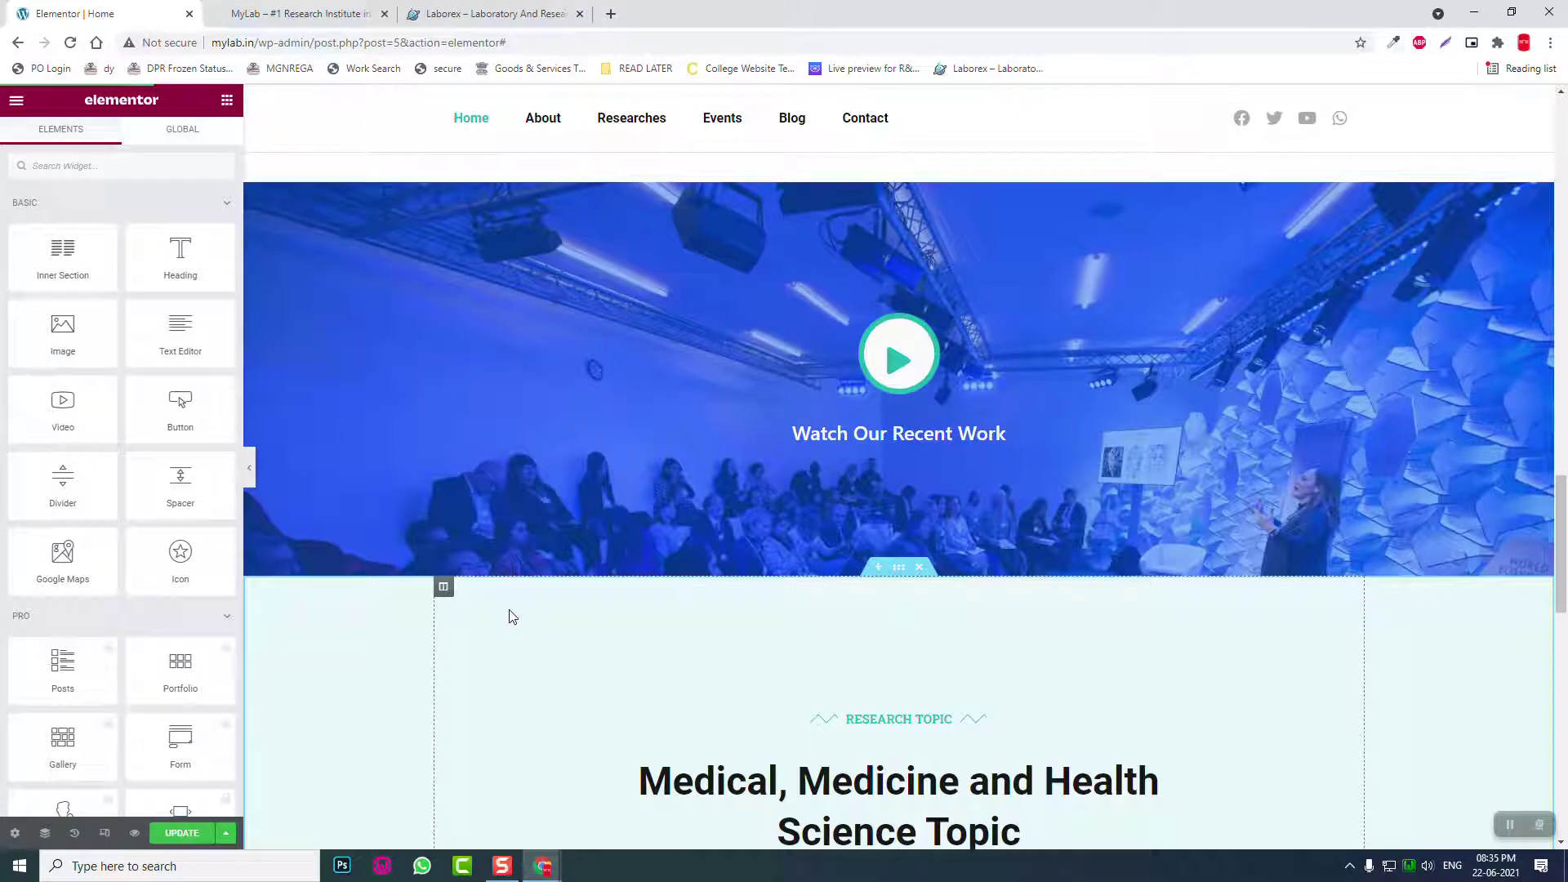
scroll(509, 611, up, 2)
scroll(508, 611, down, 2)
scroll(510, 612, down, 4)
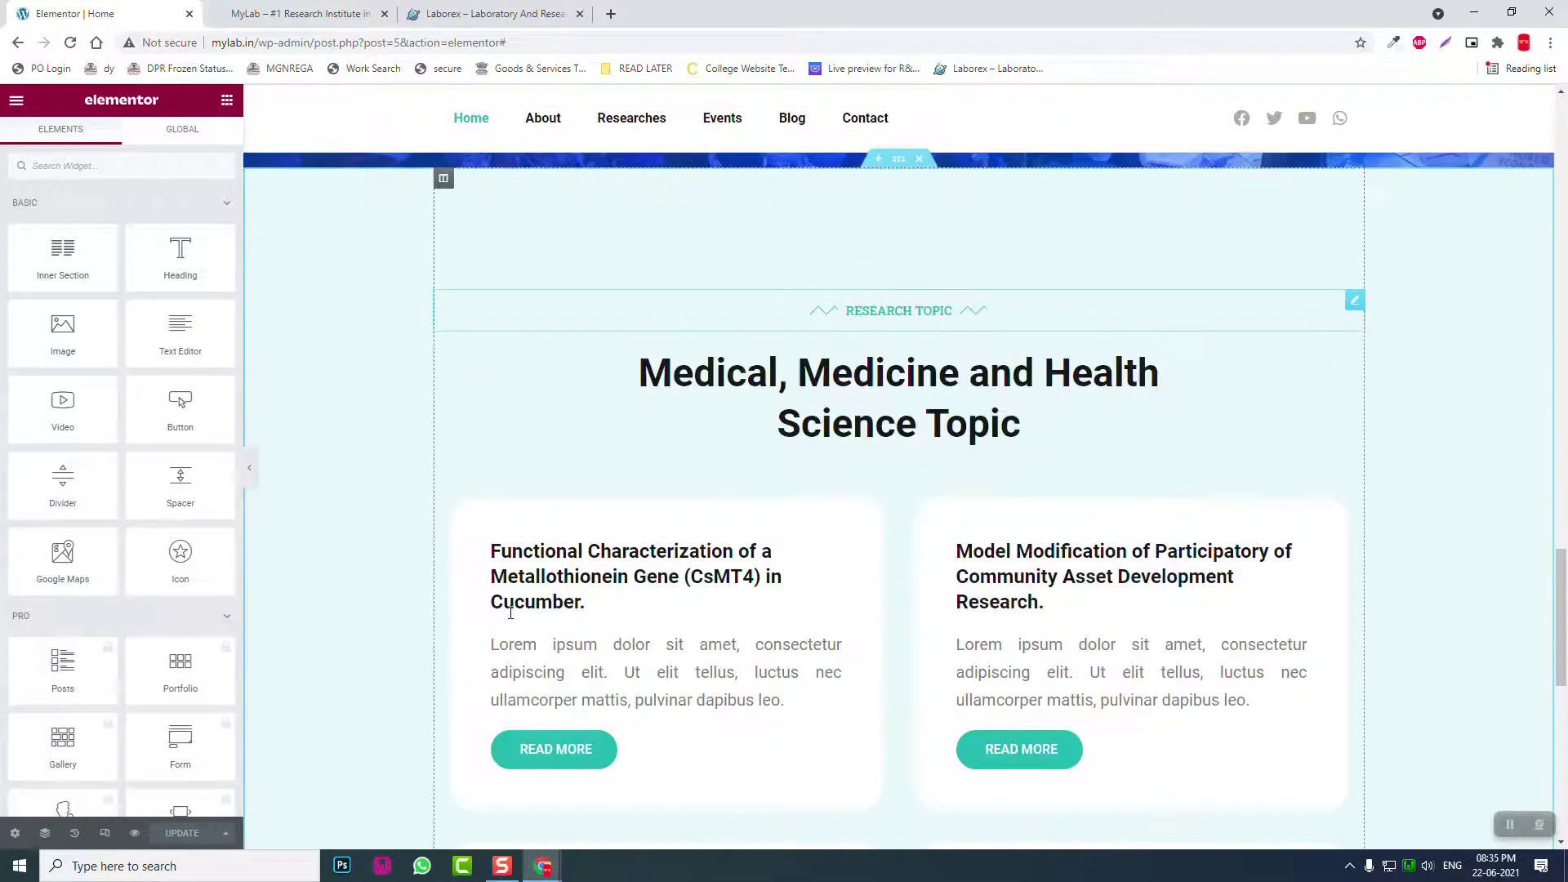
scroll(511, 612, up, 6)
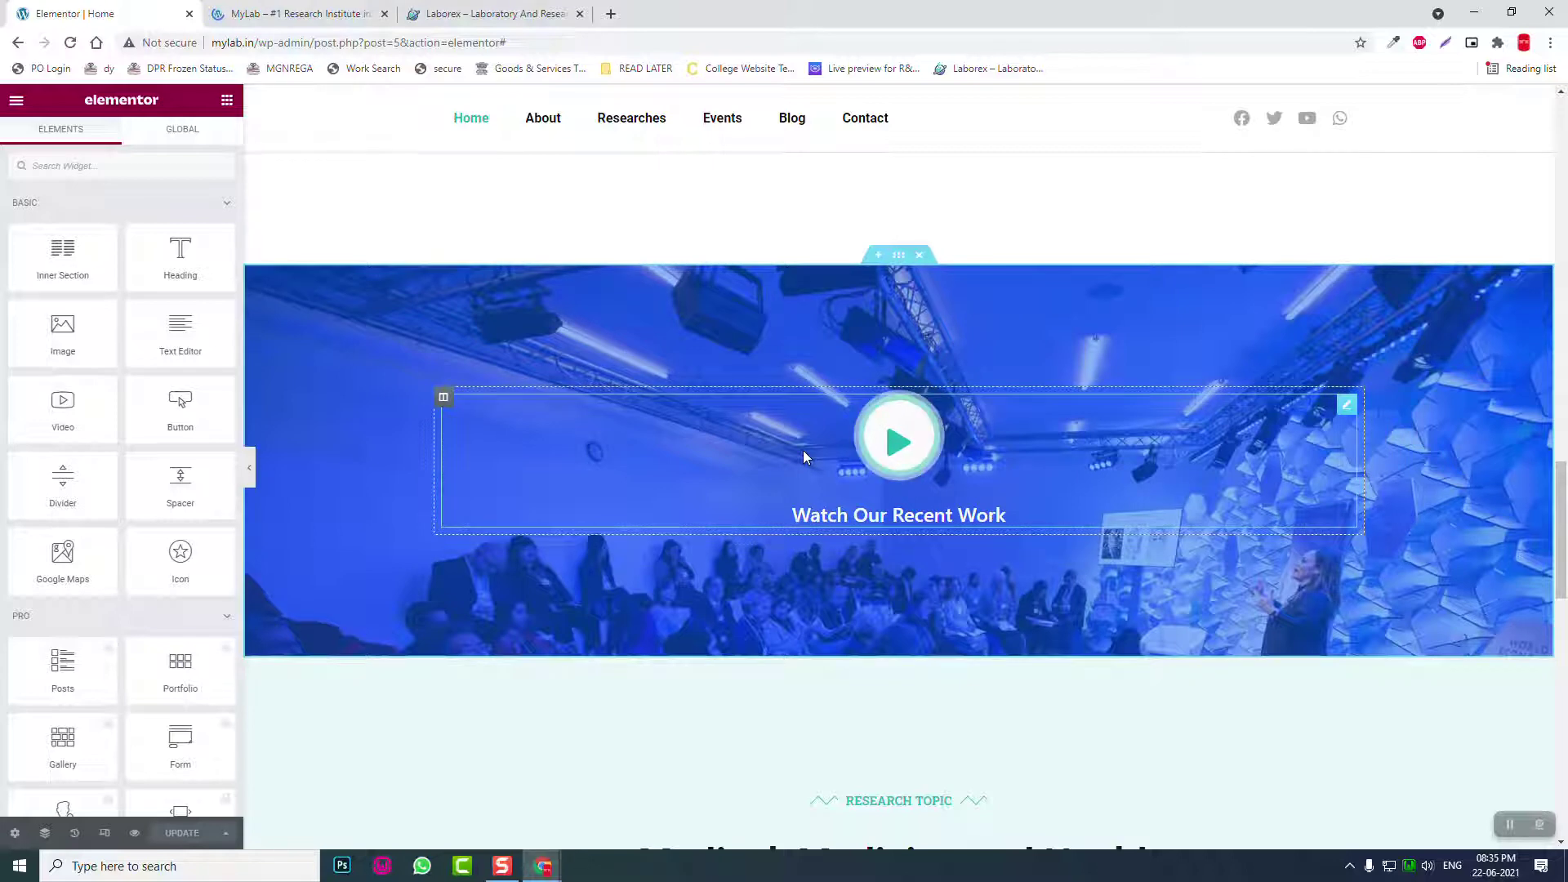
scroll(803, 457, down, 4)
scroll(805, 456, down, 3)
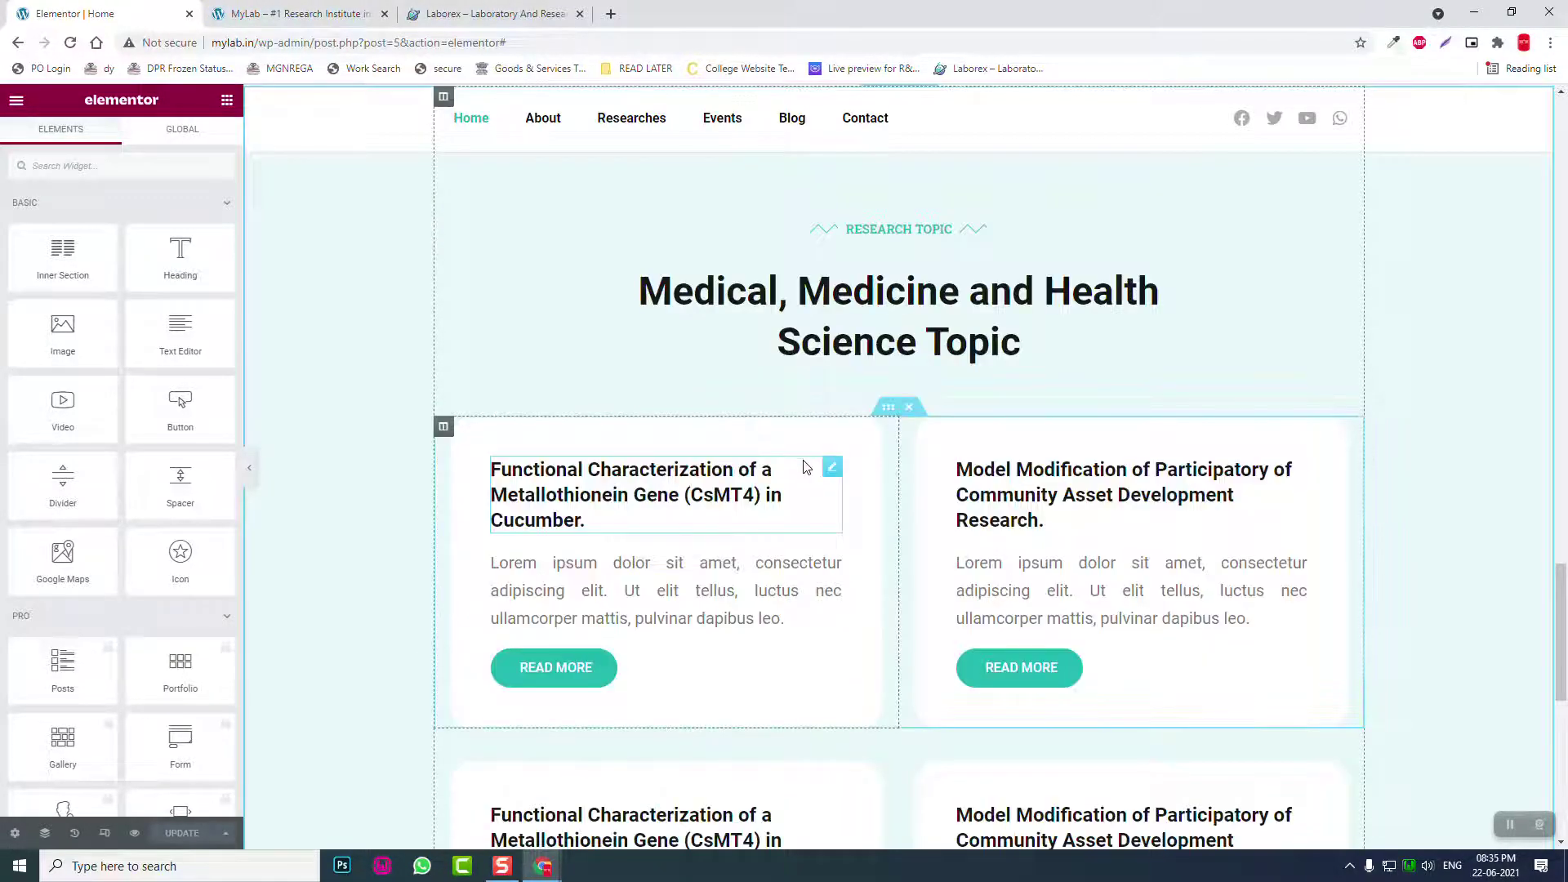
scroll(804, 461, down, 3)
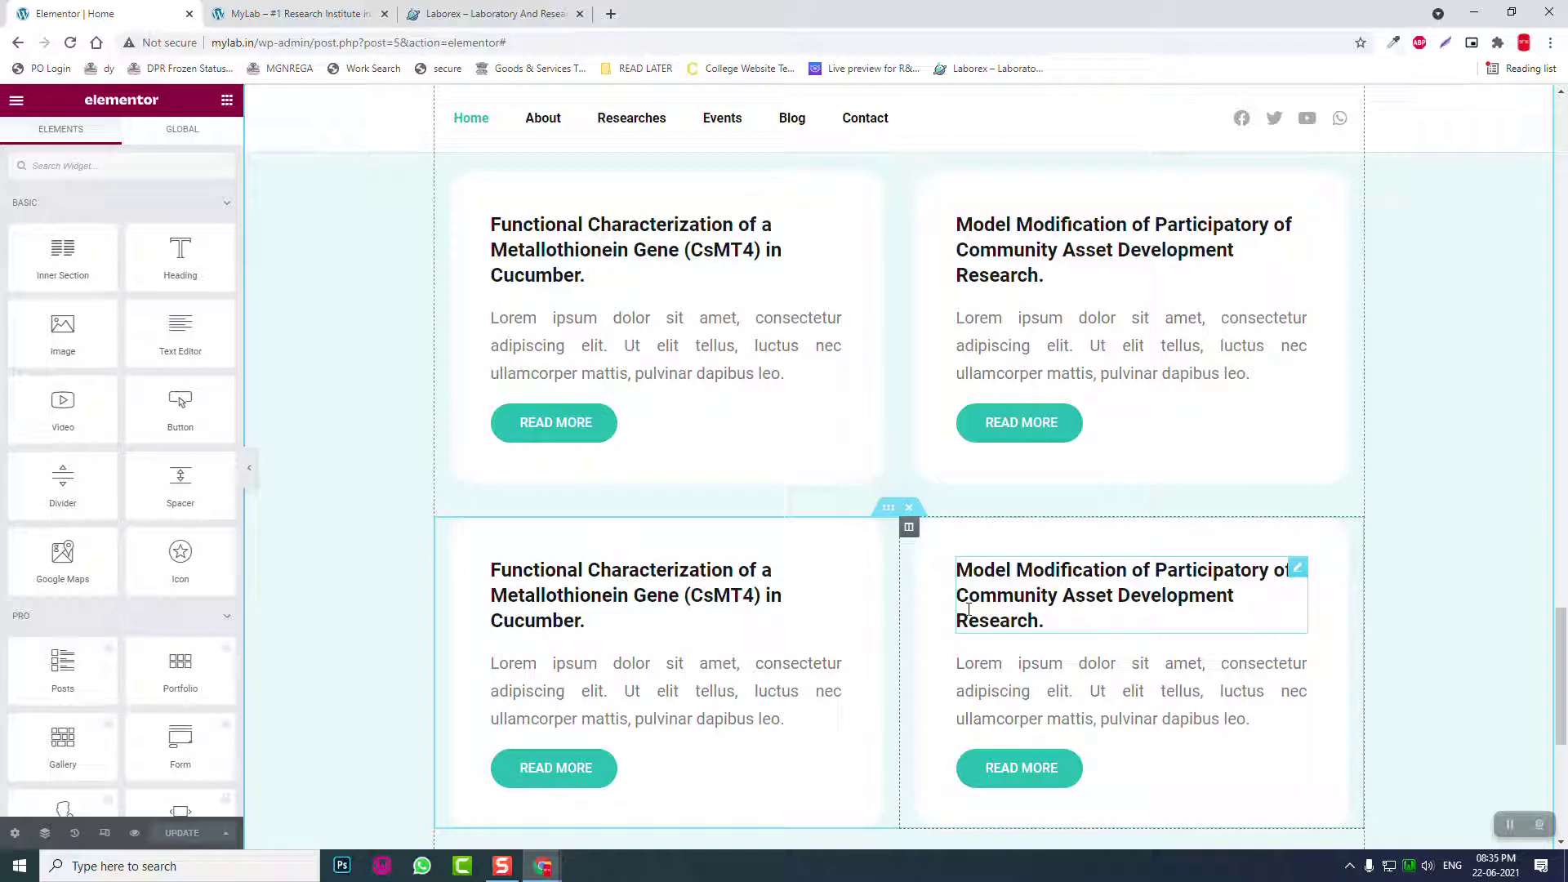
Step: Switch to the Laborex demo and examine the top researcher profile, team member cards with their hover effect, and testimonials section
click(539, 13)
scroll(828, 395, down, 1)
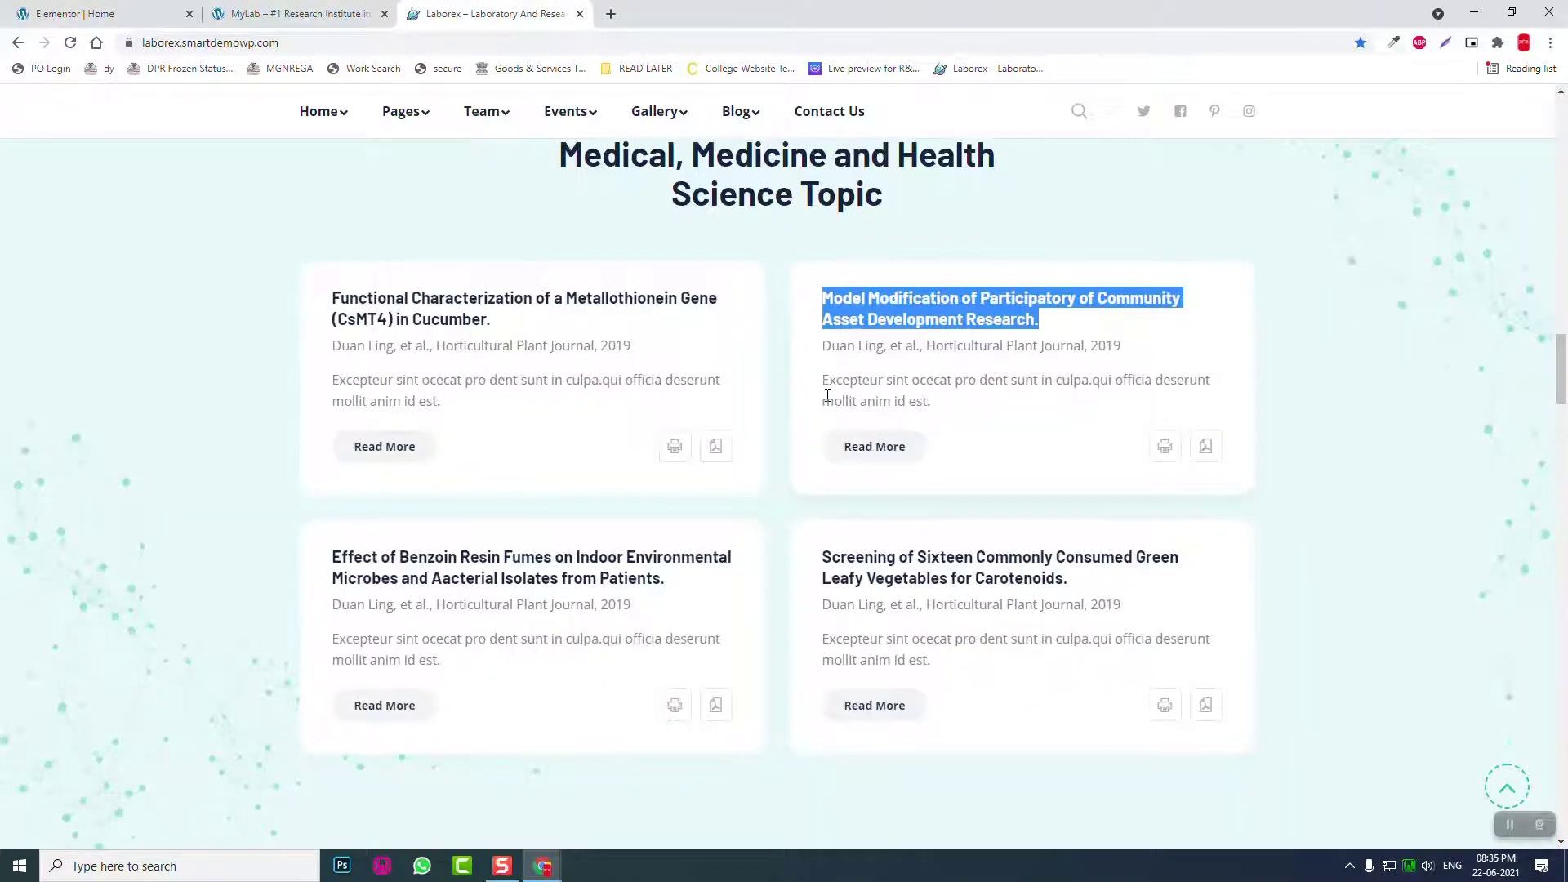
scroll(828, 395, down, 3)
scroll(828, 399, down, 5)
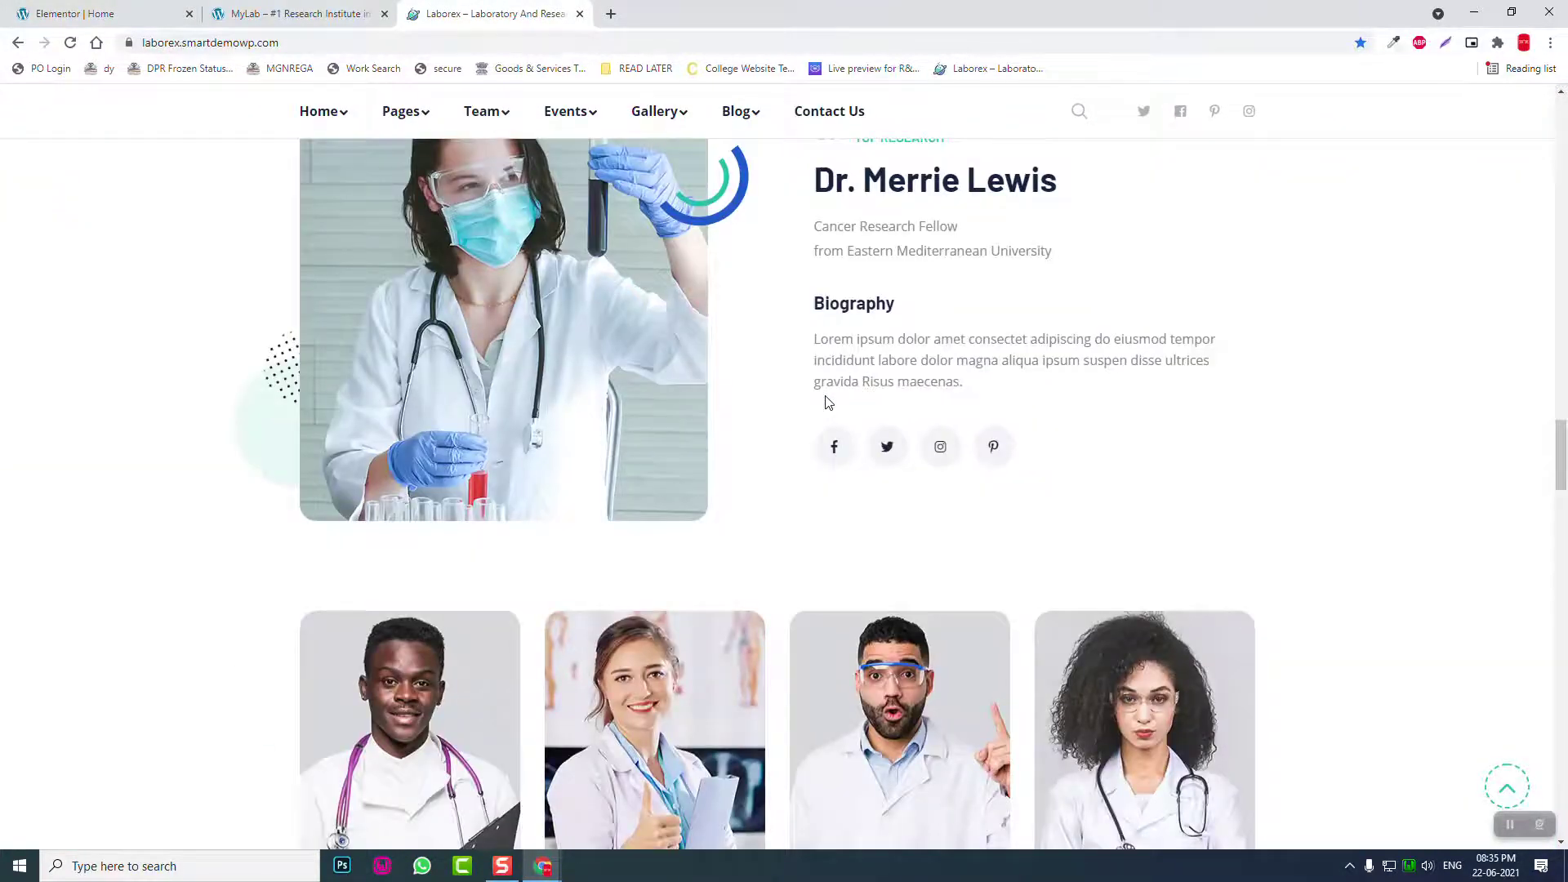
scroll(827, 402, down, 2)
mouse_move(966, 448)
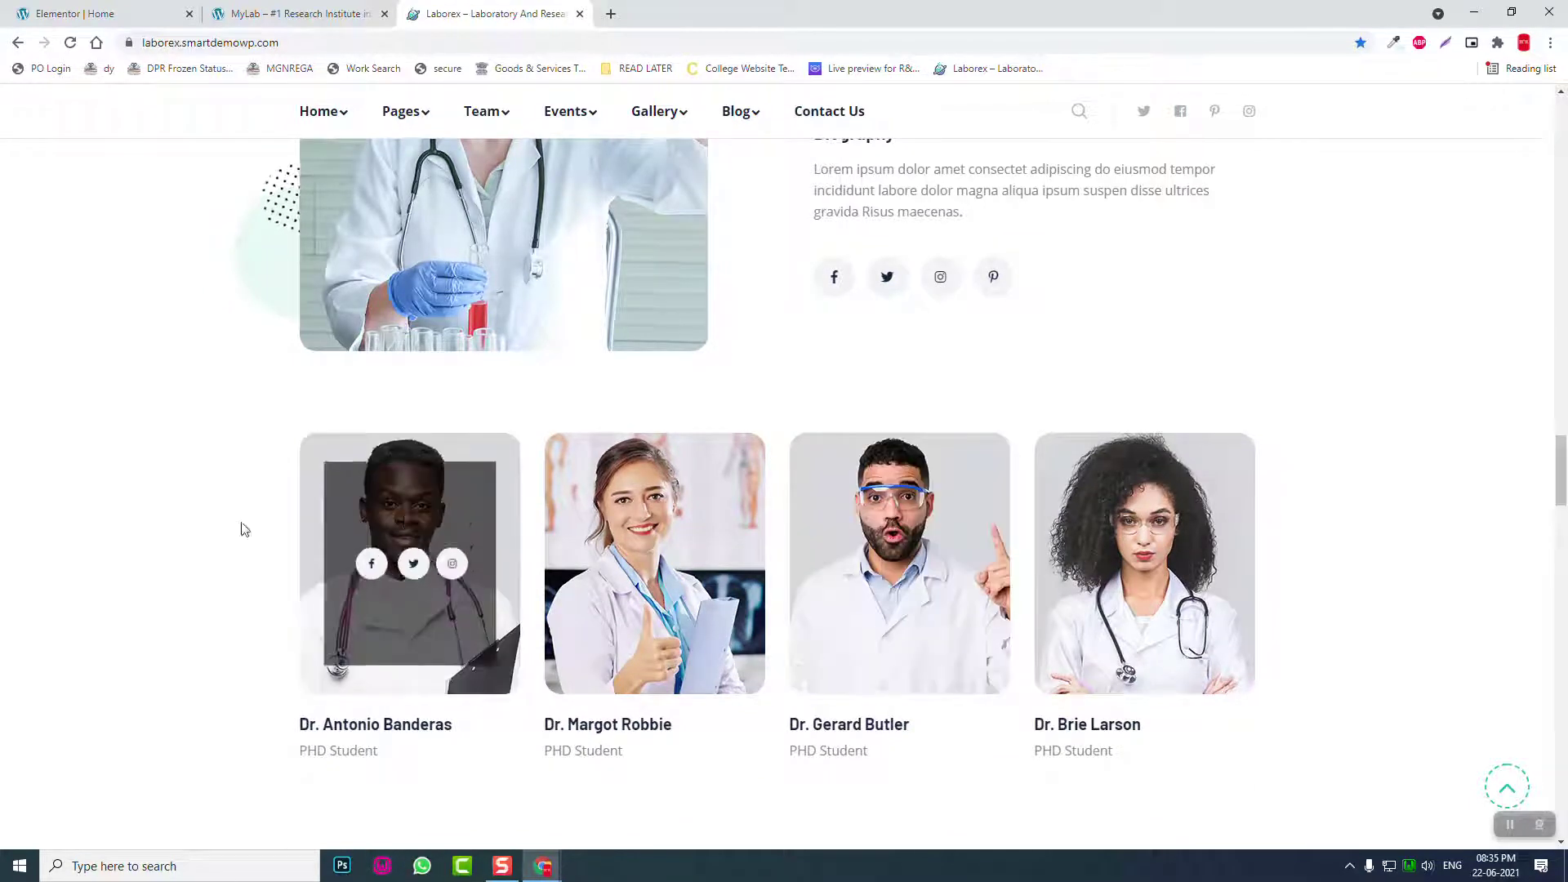
mouse_move(954, 707)
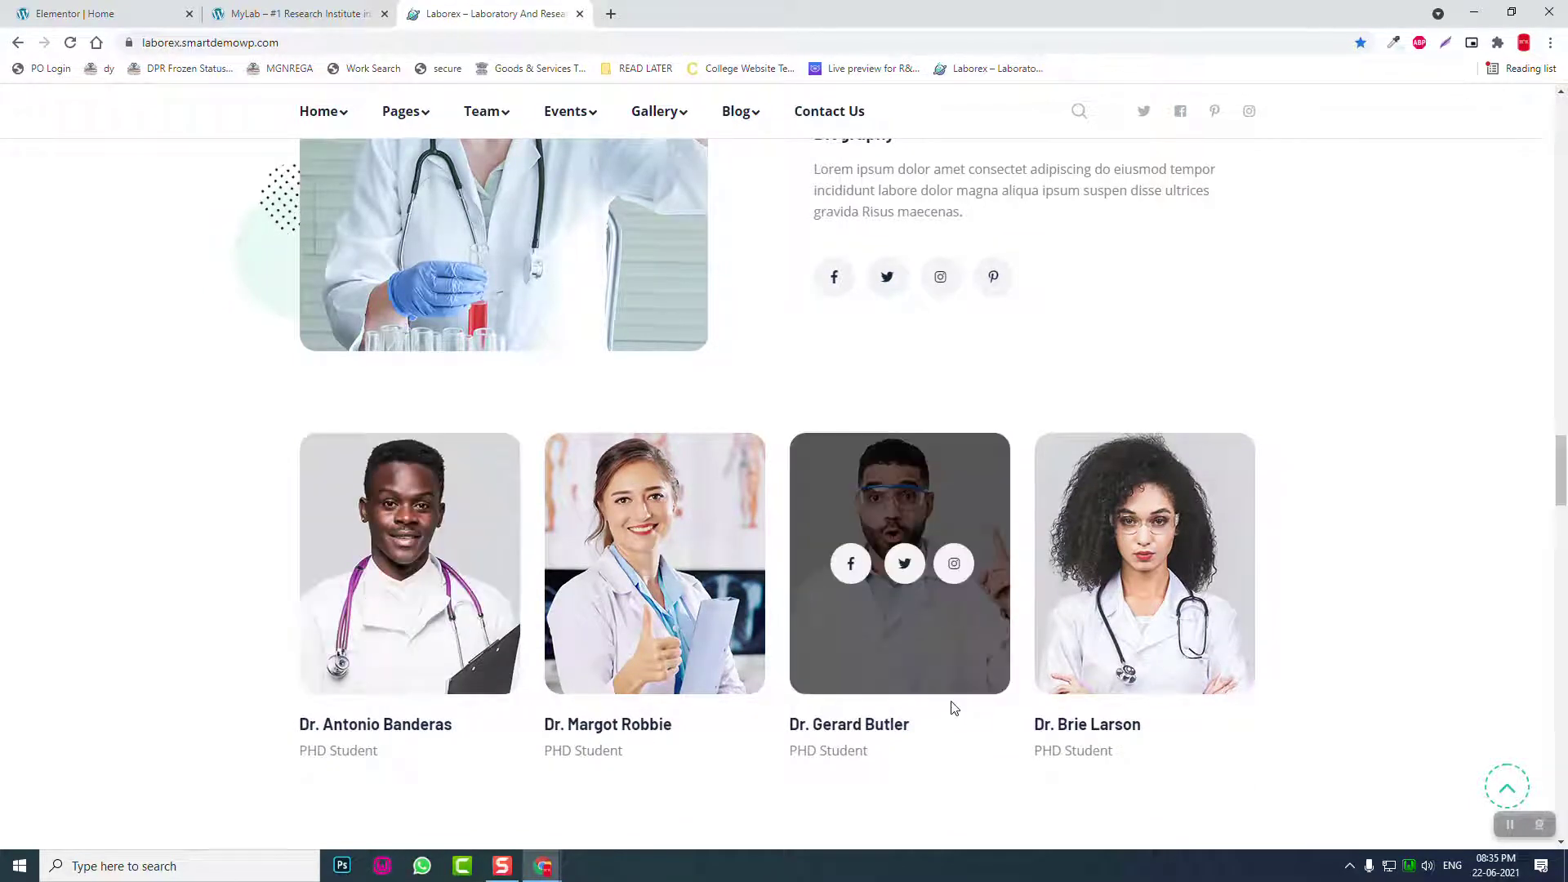
scroll(631, 435, down, 6)
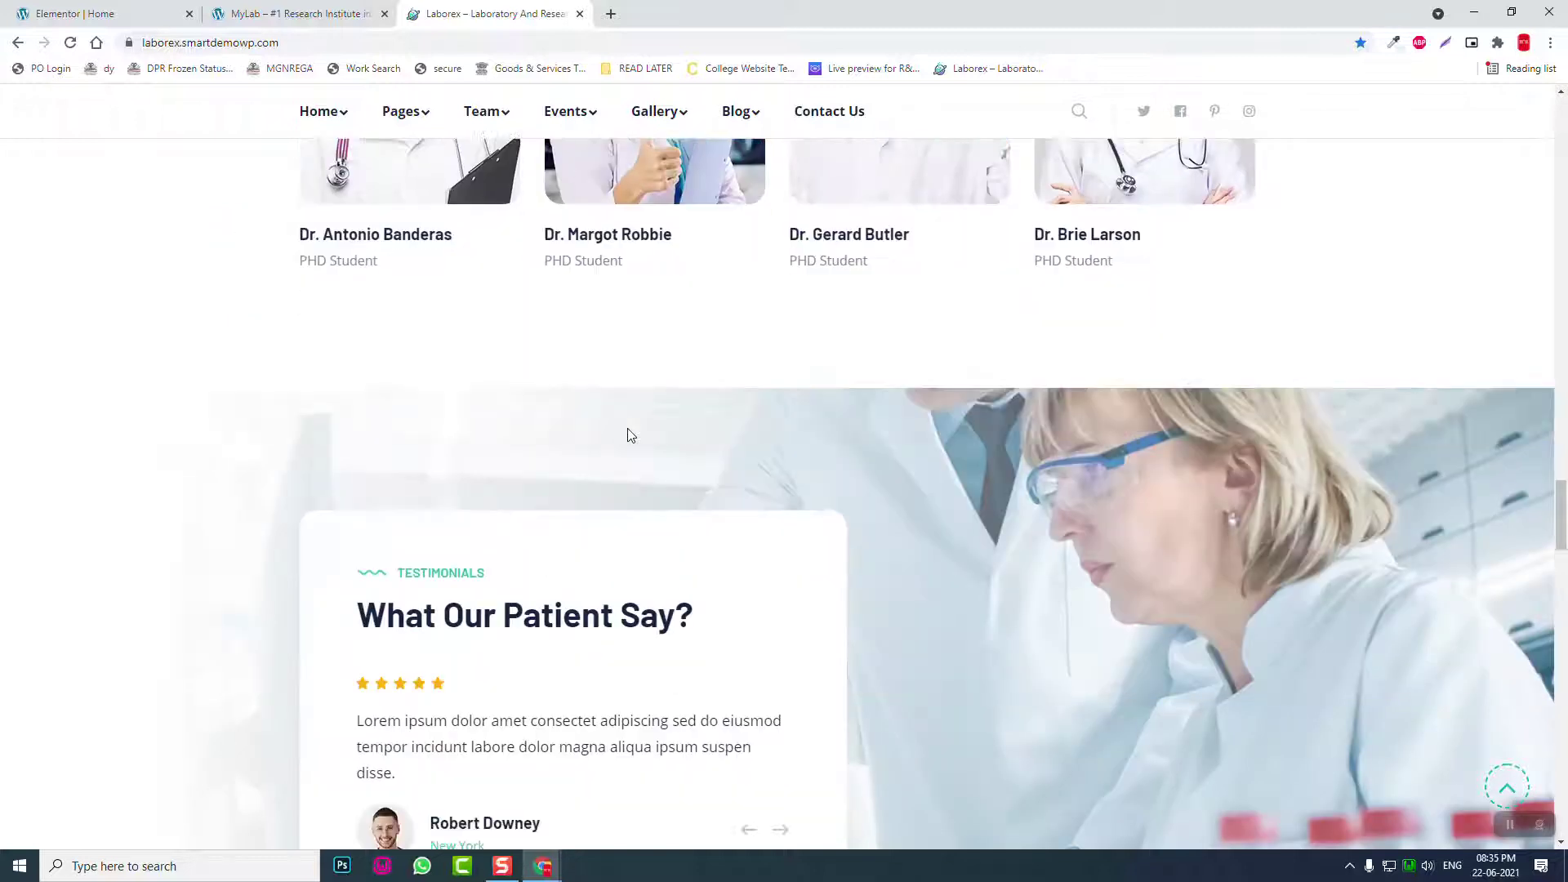
scroll(631, 435, down, 5)
scroll(630, 436, up, 6)
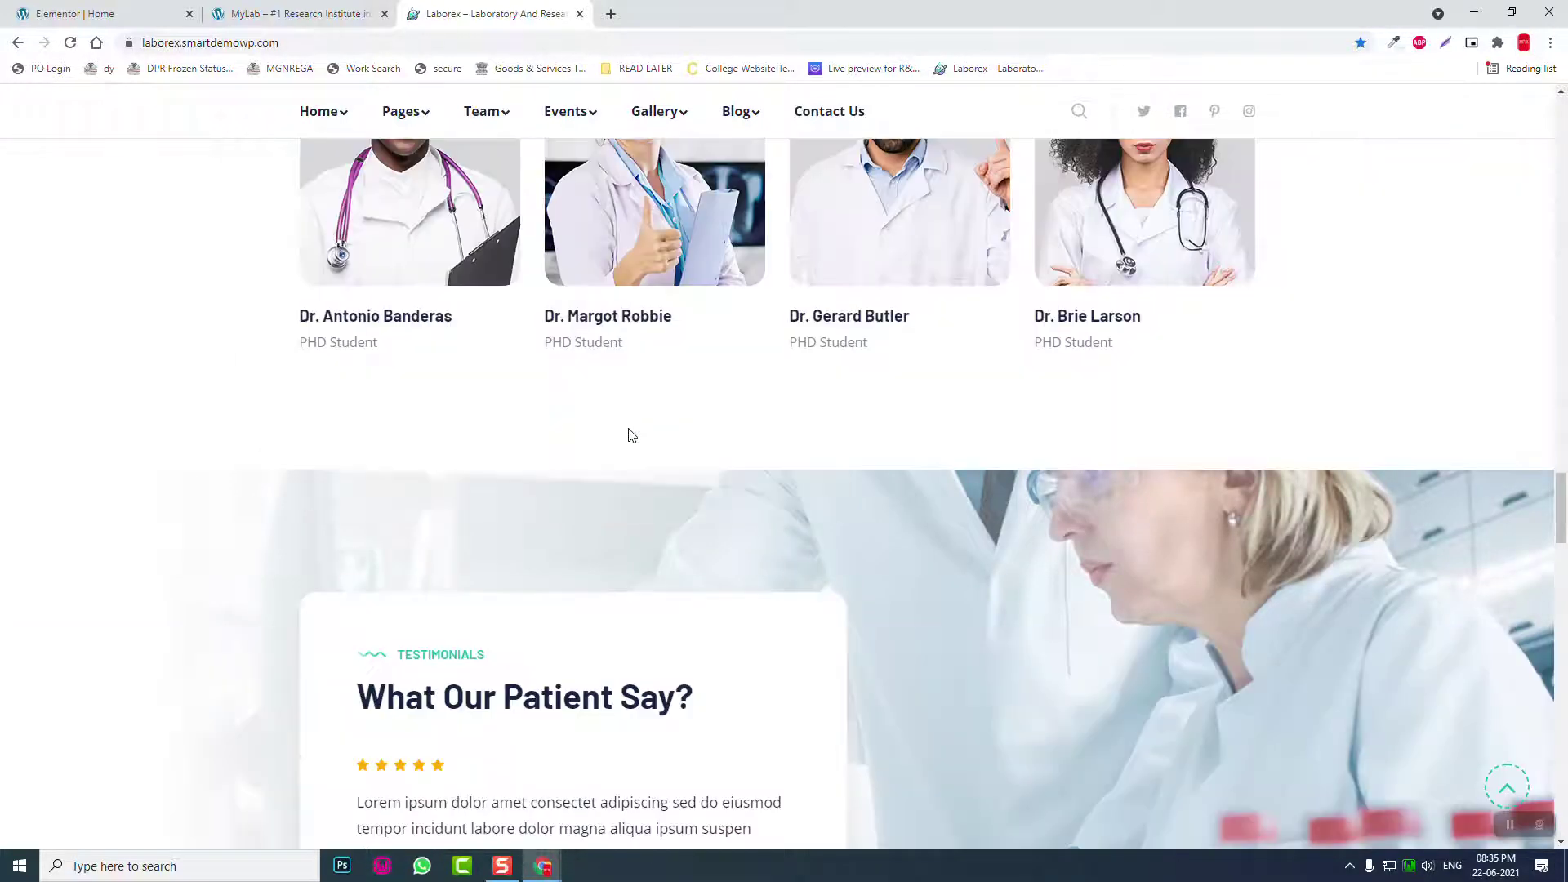